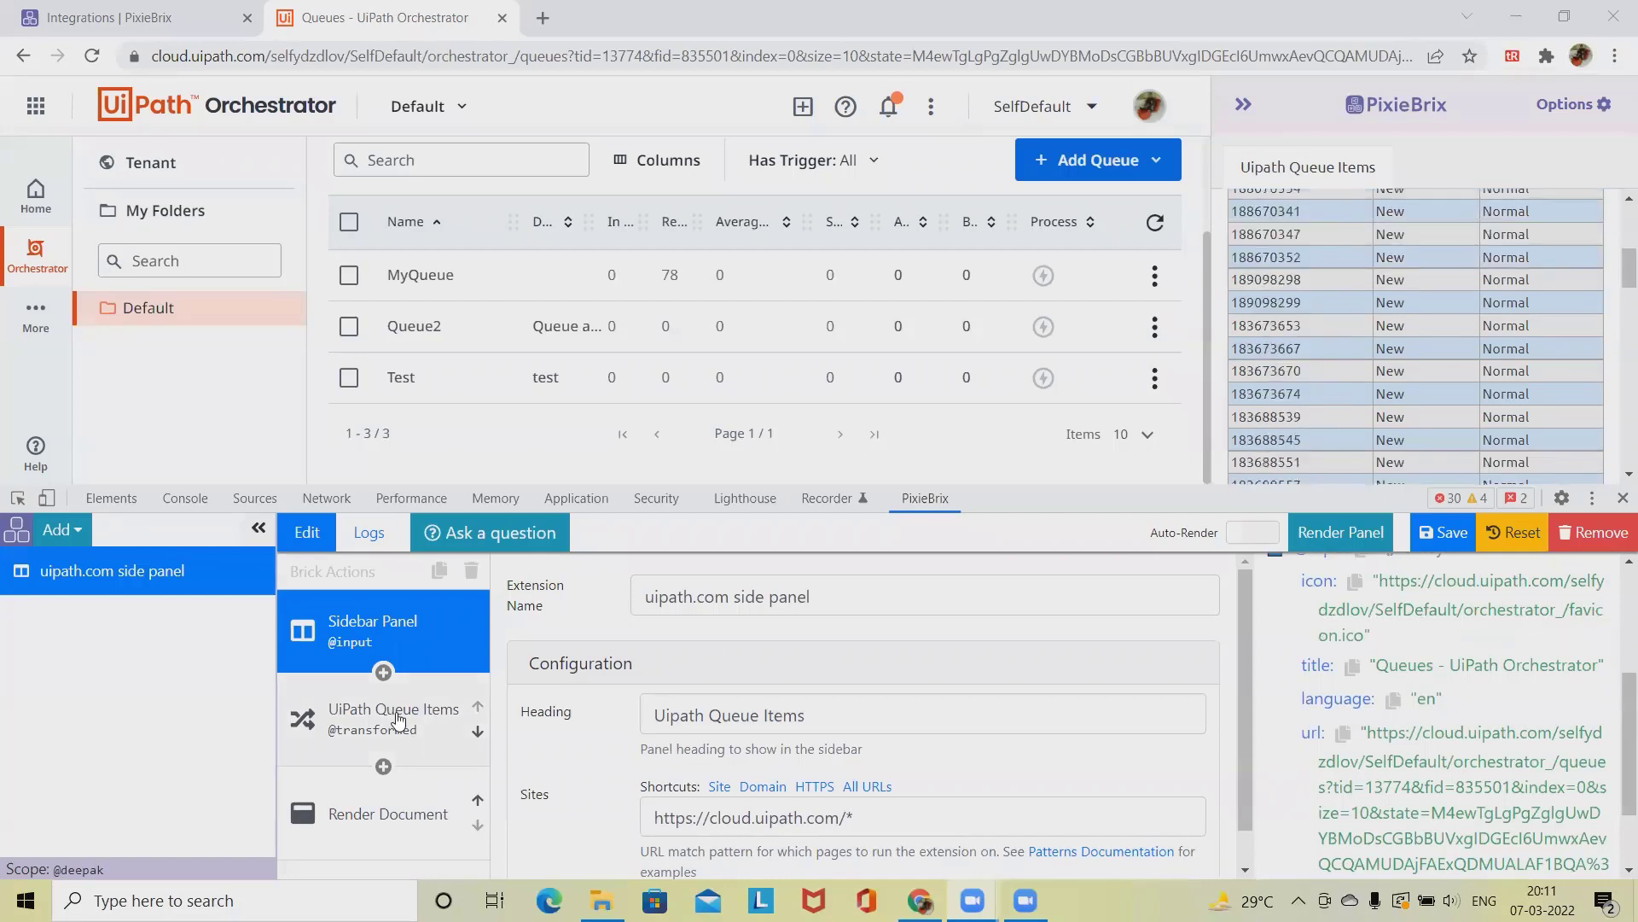
# Step: Render the uipath.com side panel and review the Queue Detail table from start to end
pyautogui.click(1340, 538)
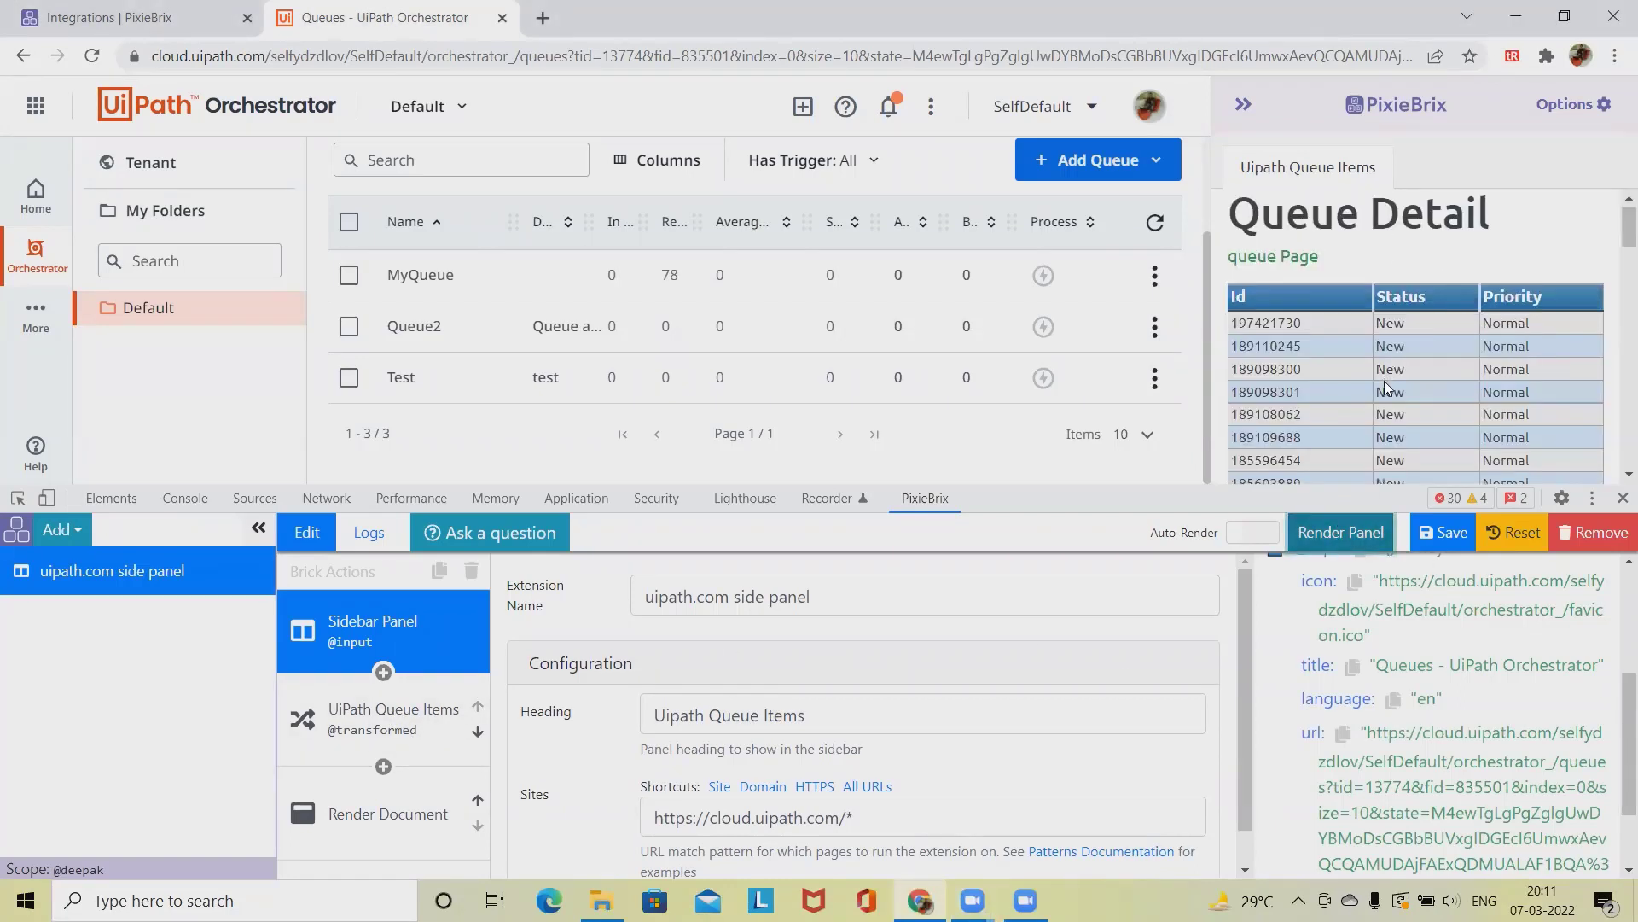
pyautogui.scroll(-2, 1385, 381)
pyautogui.scroll(-5, 1385, 381)
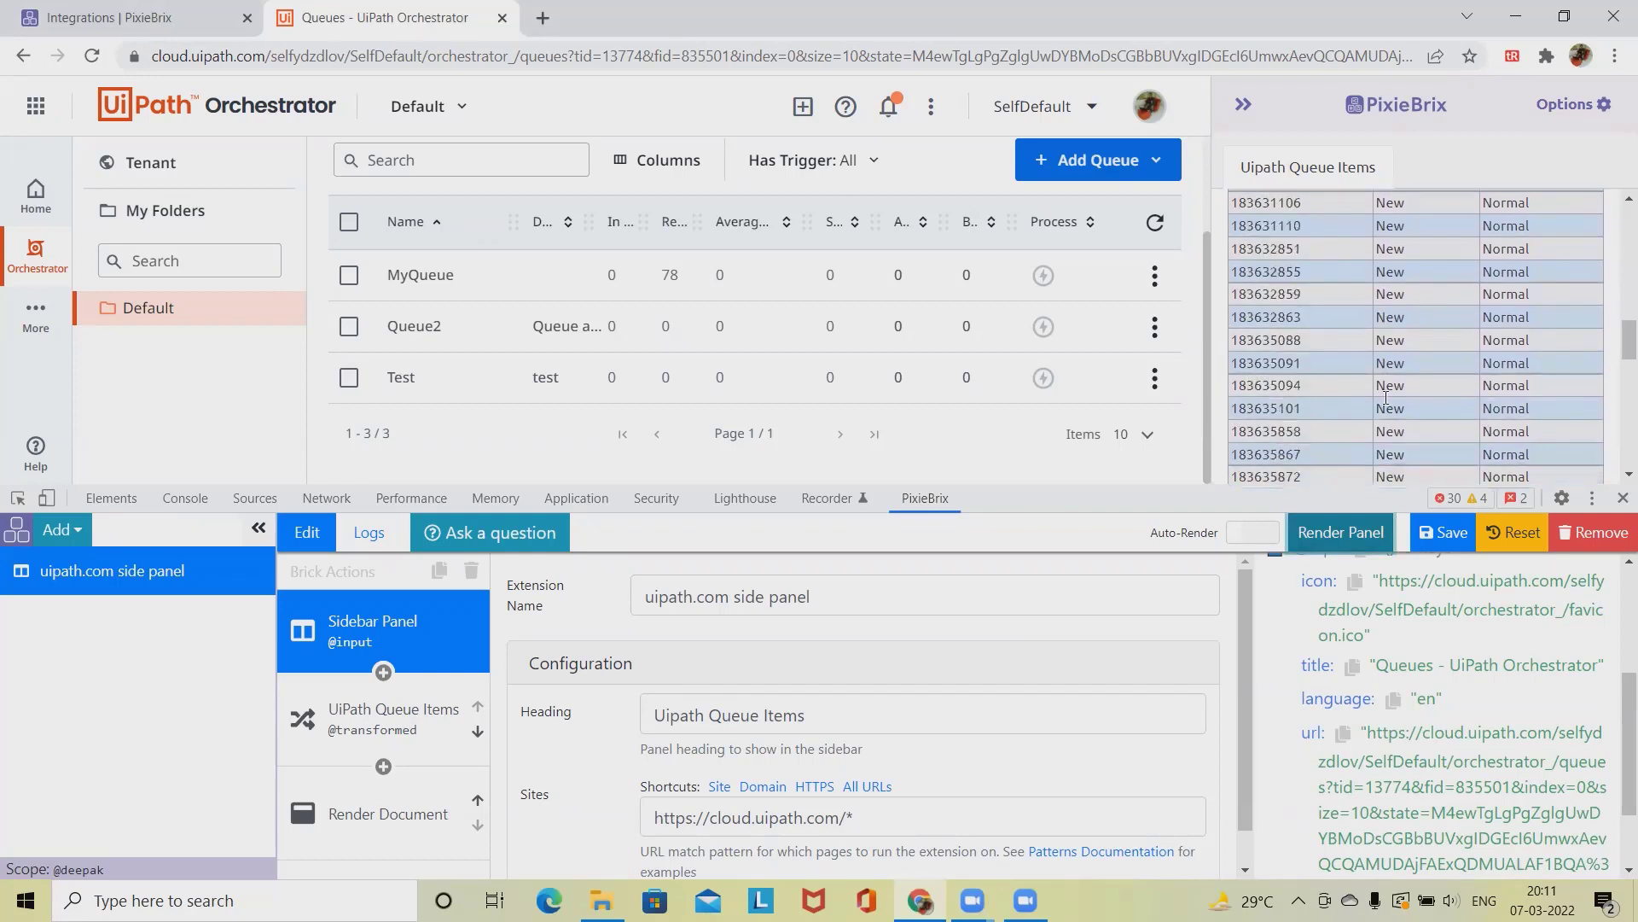
pyautogui.scroll(7, 1386, 397)
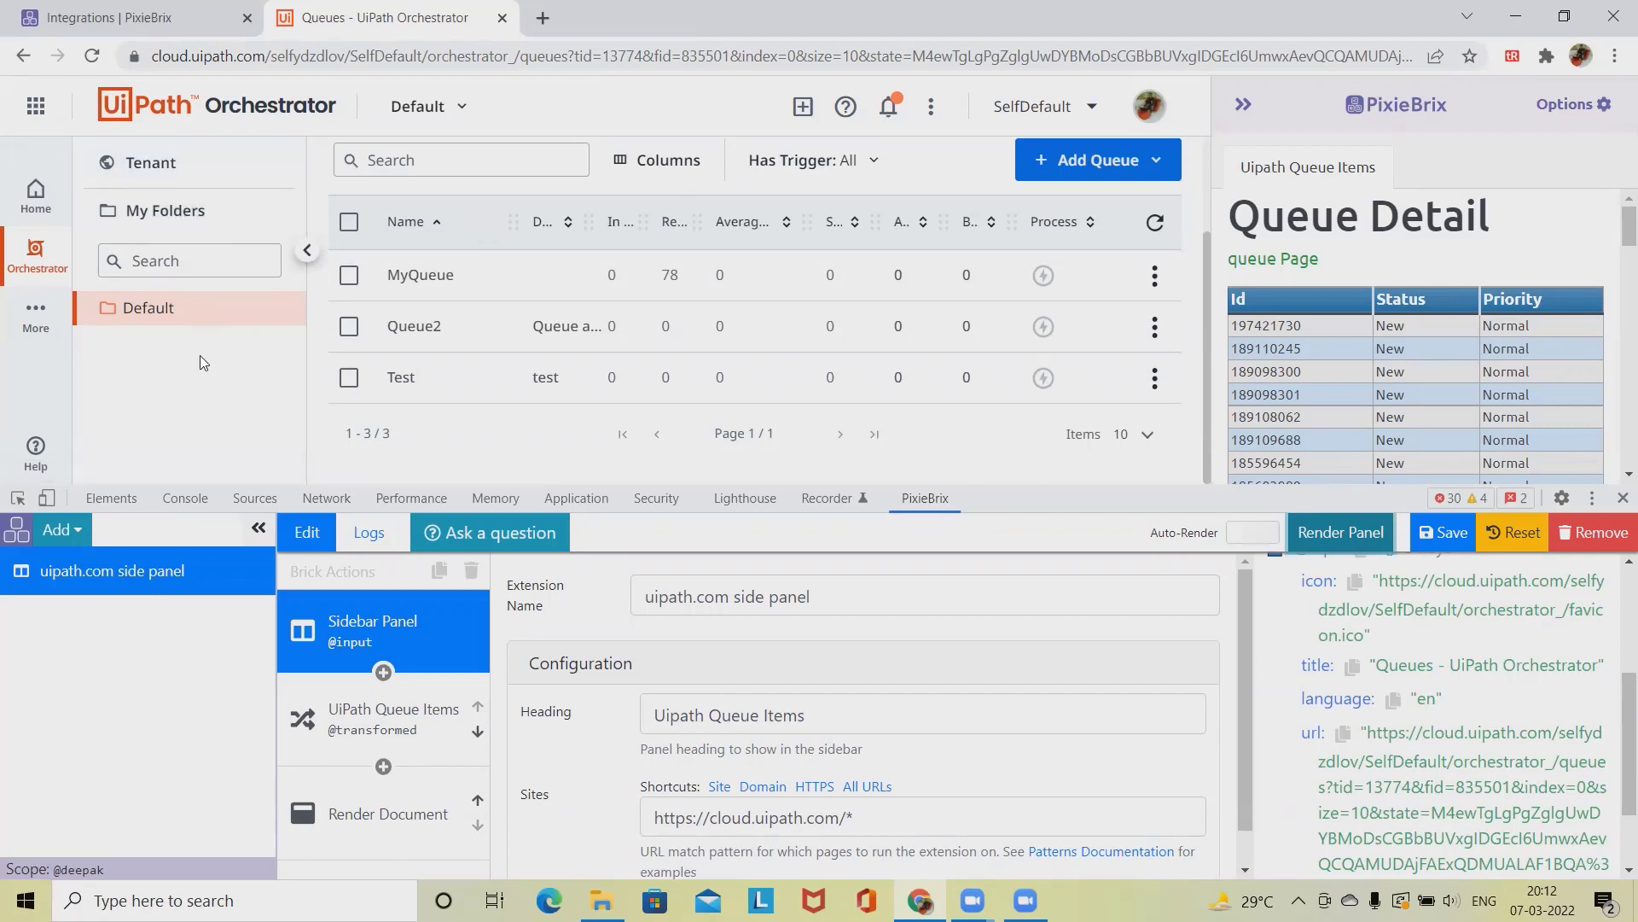
pyautogui.scroll(-5, 1411, 324)
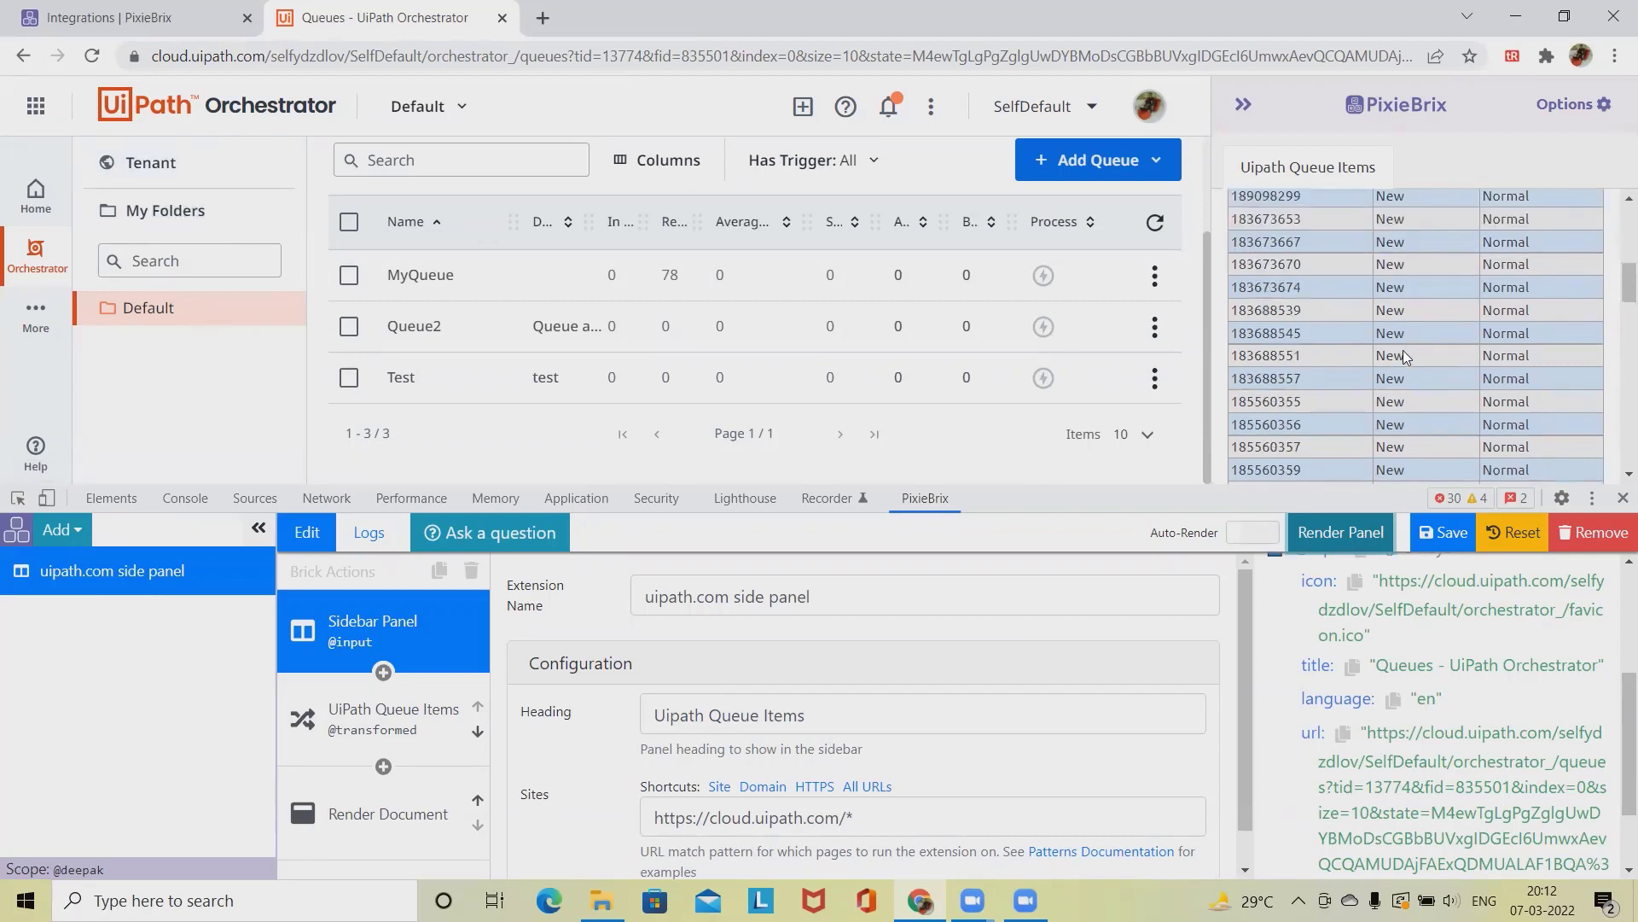
pyautogui.scroll(-3, 1406, 408)
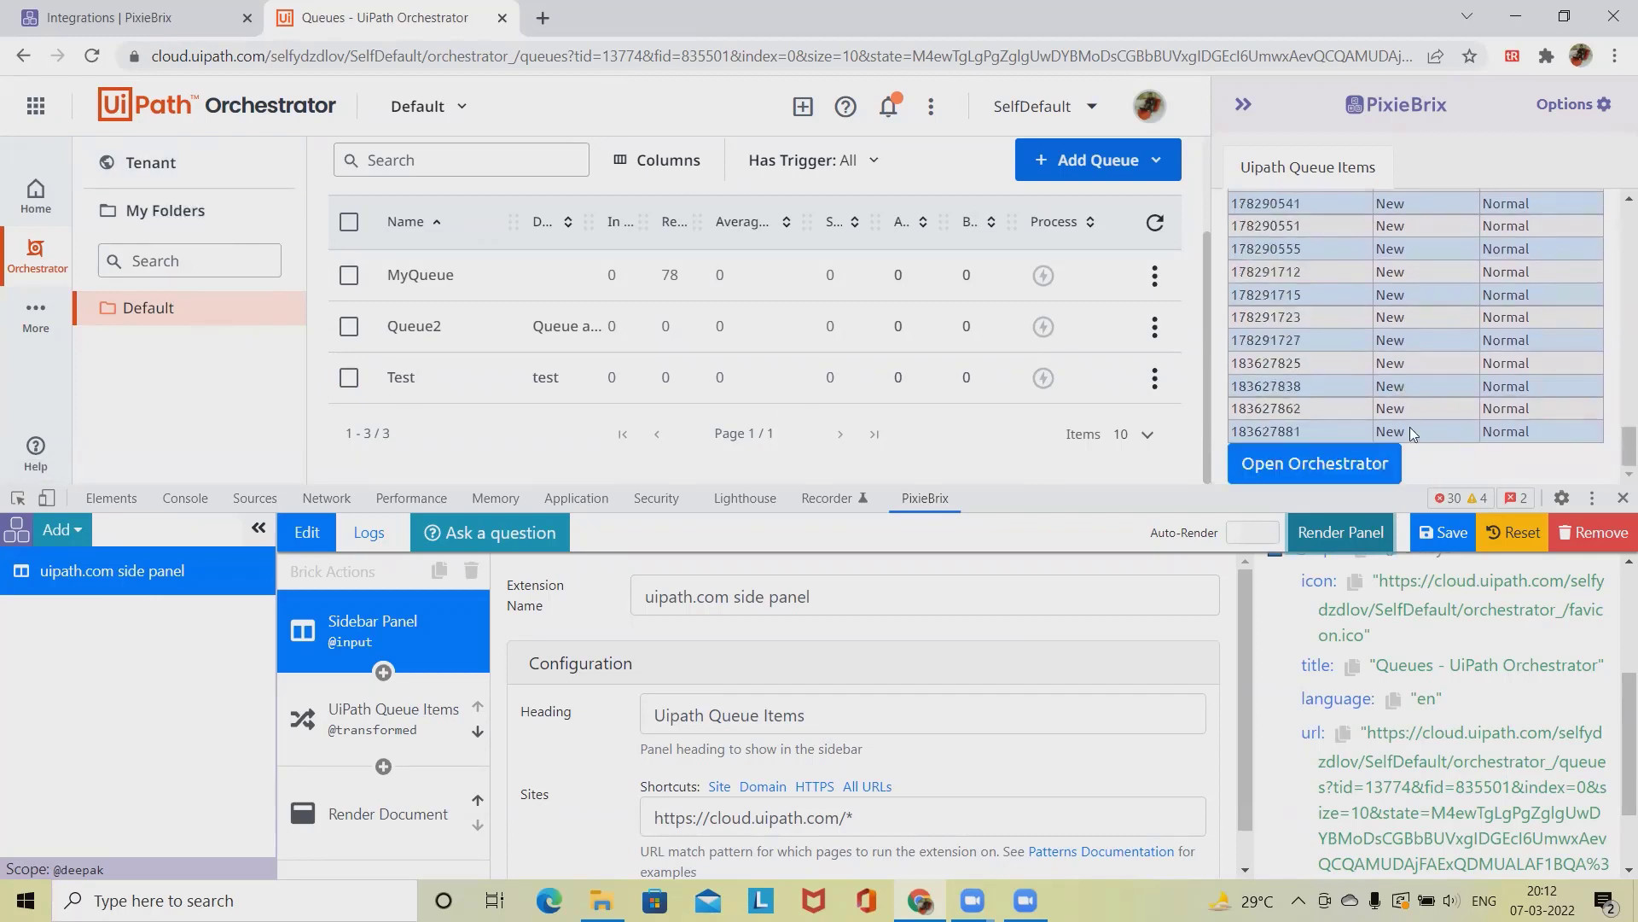
pyautogui.scroll(5, 1414, 428)
pyautogui.scroll(2, 1420, 428)
pyautogui.scroll(-5, 1421, 432)
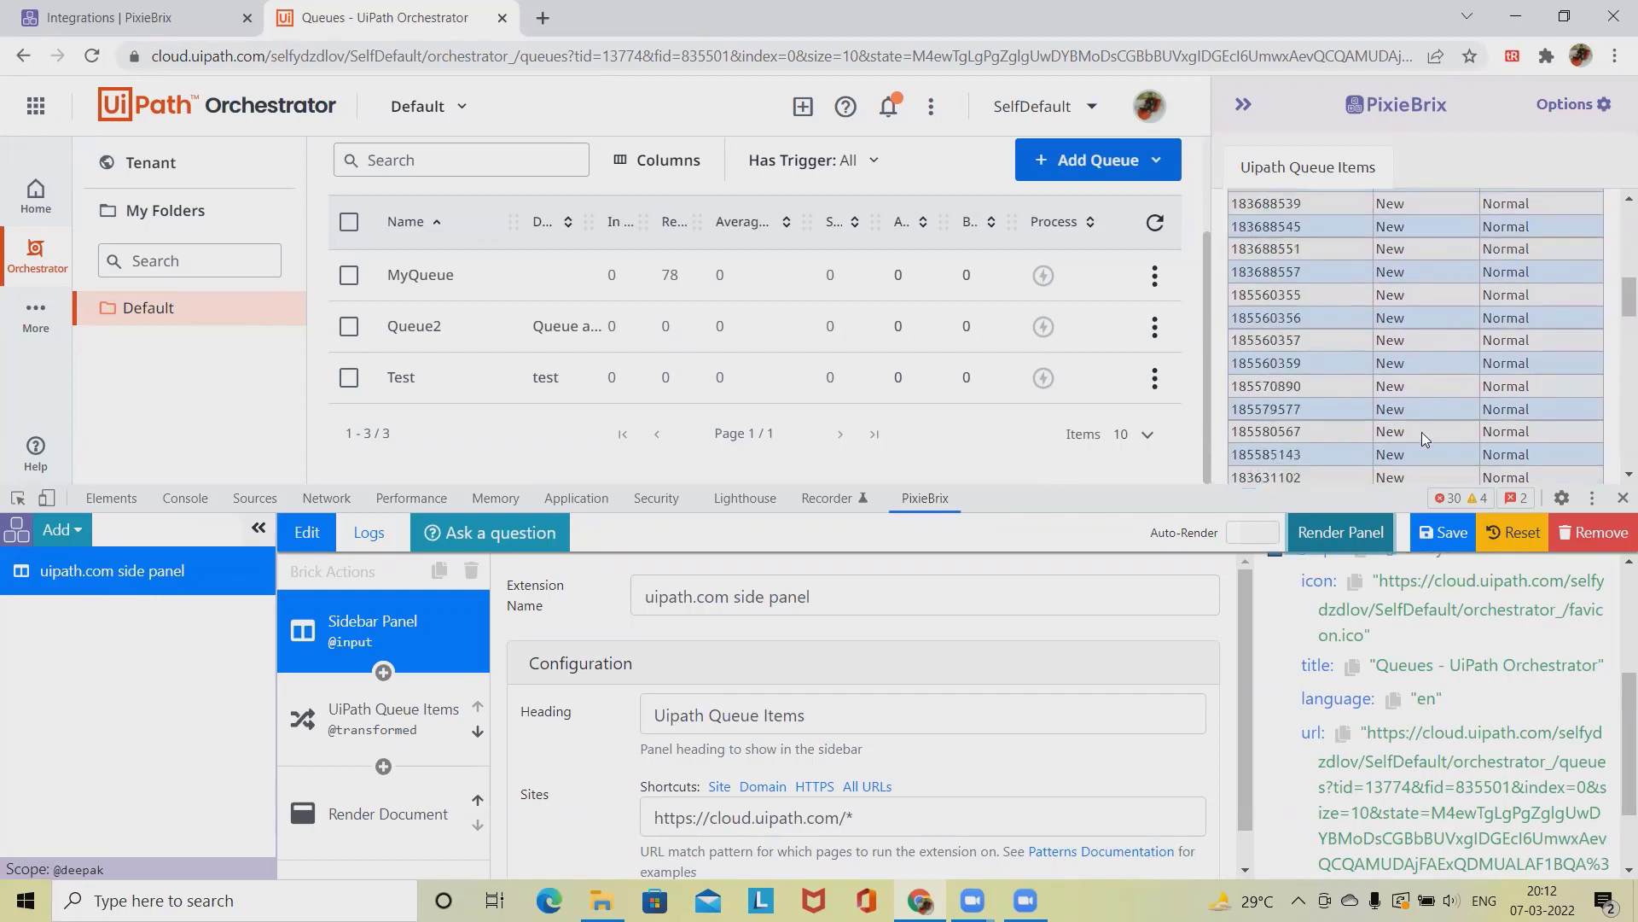
pyautogui.scroll(-3, 1422, 431)
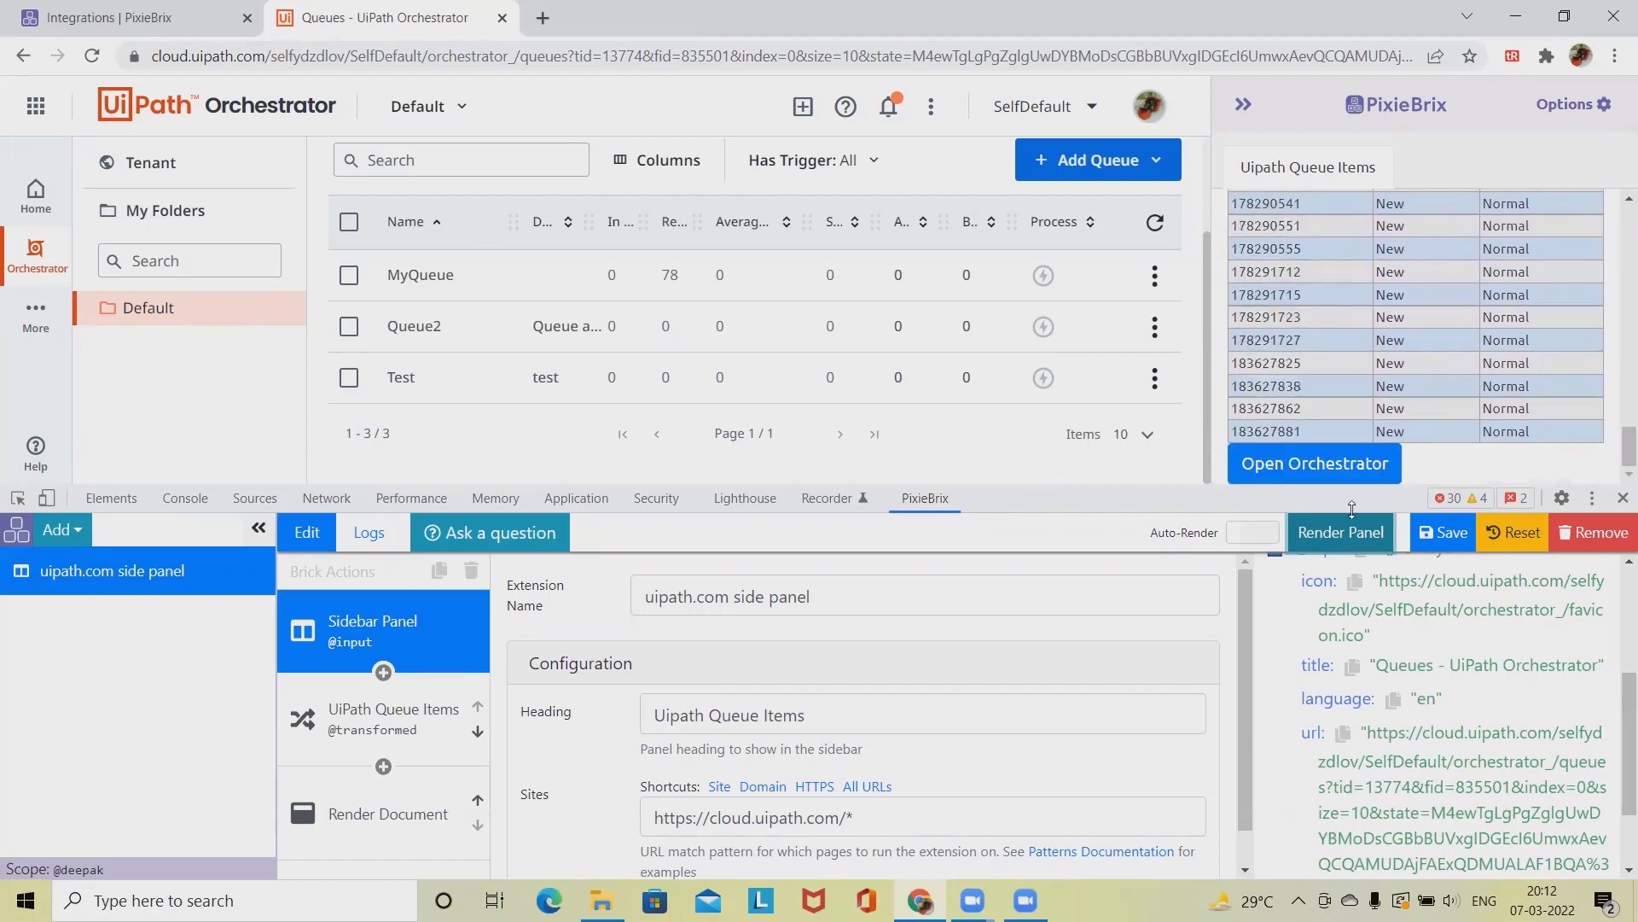
# Step: Test the sidebar panel's Open Orchestrator link, dismiss the OneDrive reminder, and return to the Queues page
pyautogui.click(1306, 465)
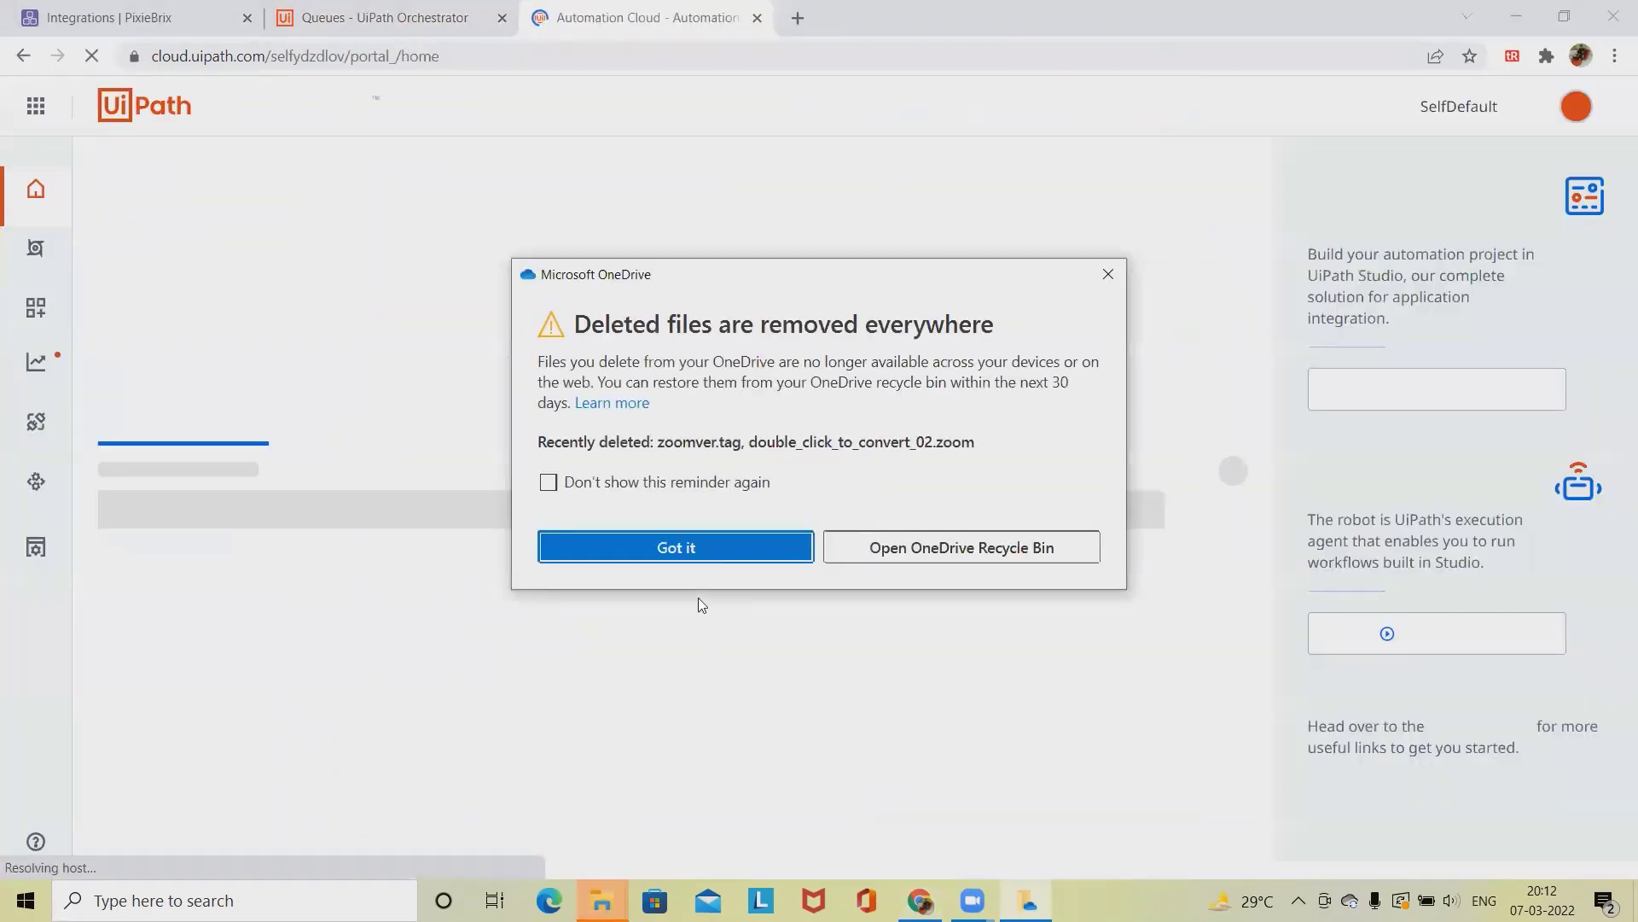
pyautogui.click(715, 548)
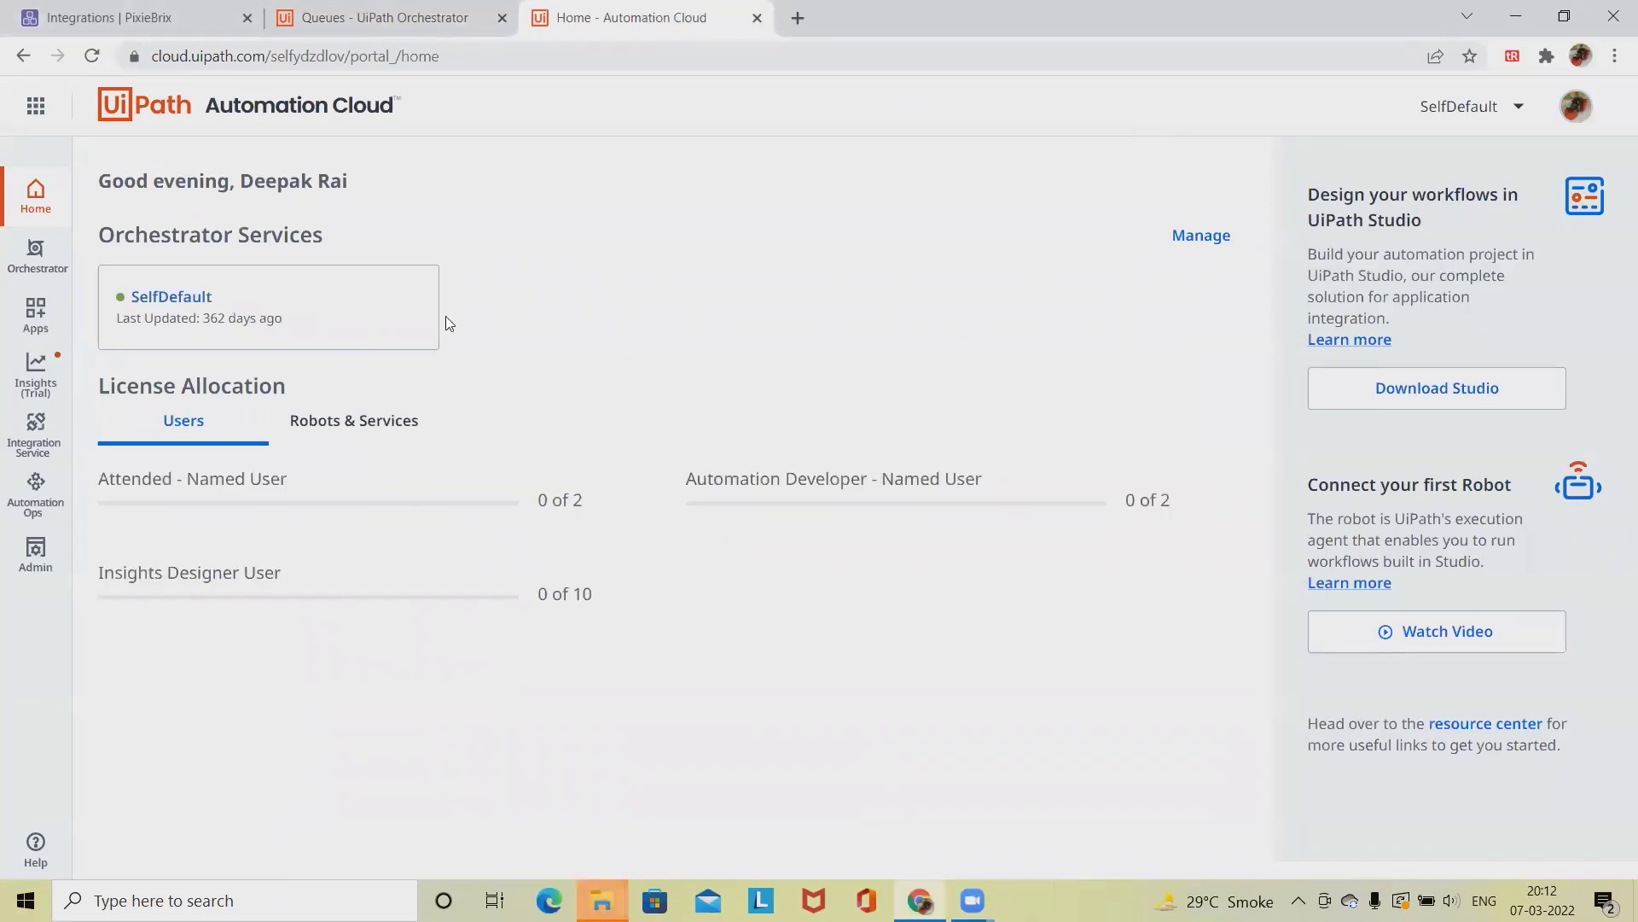
pyautogui.click(163, 8)
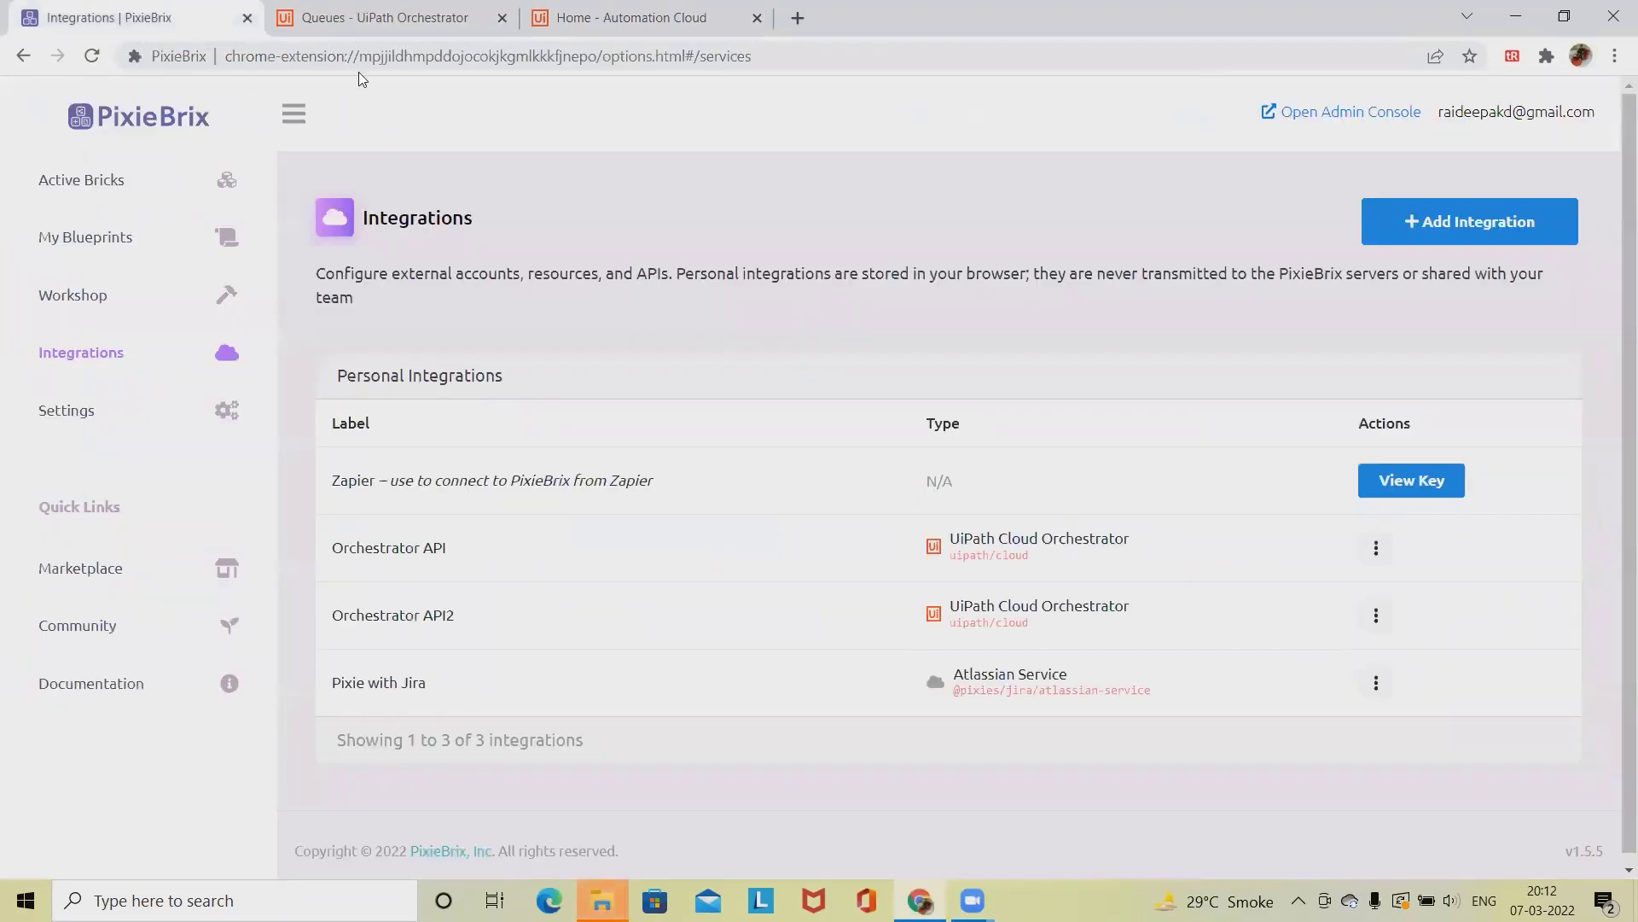
pyautogui.click(385, 31)
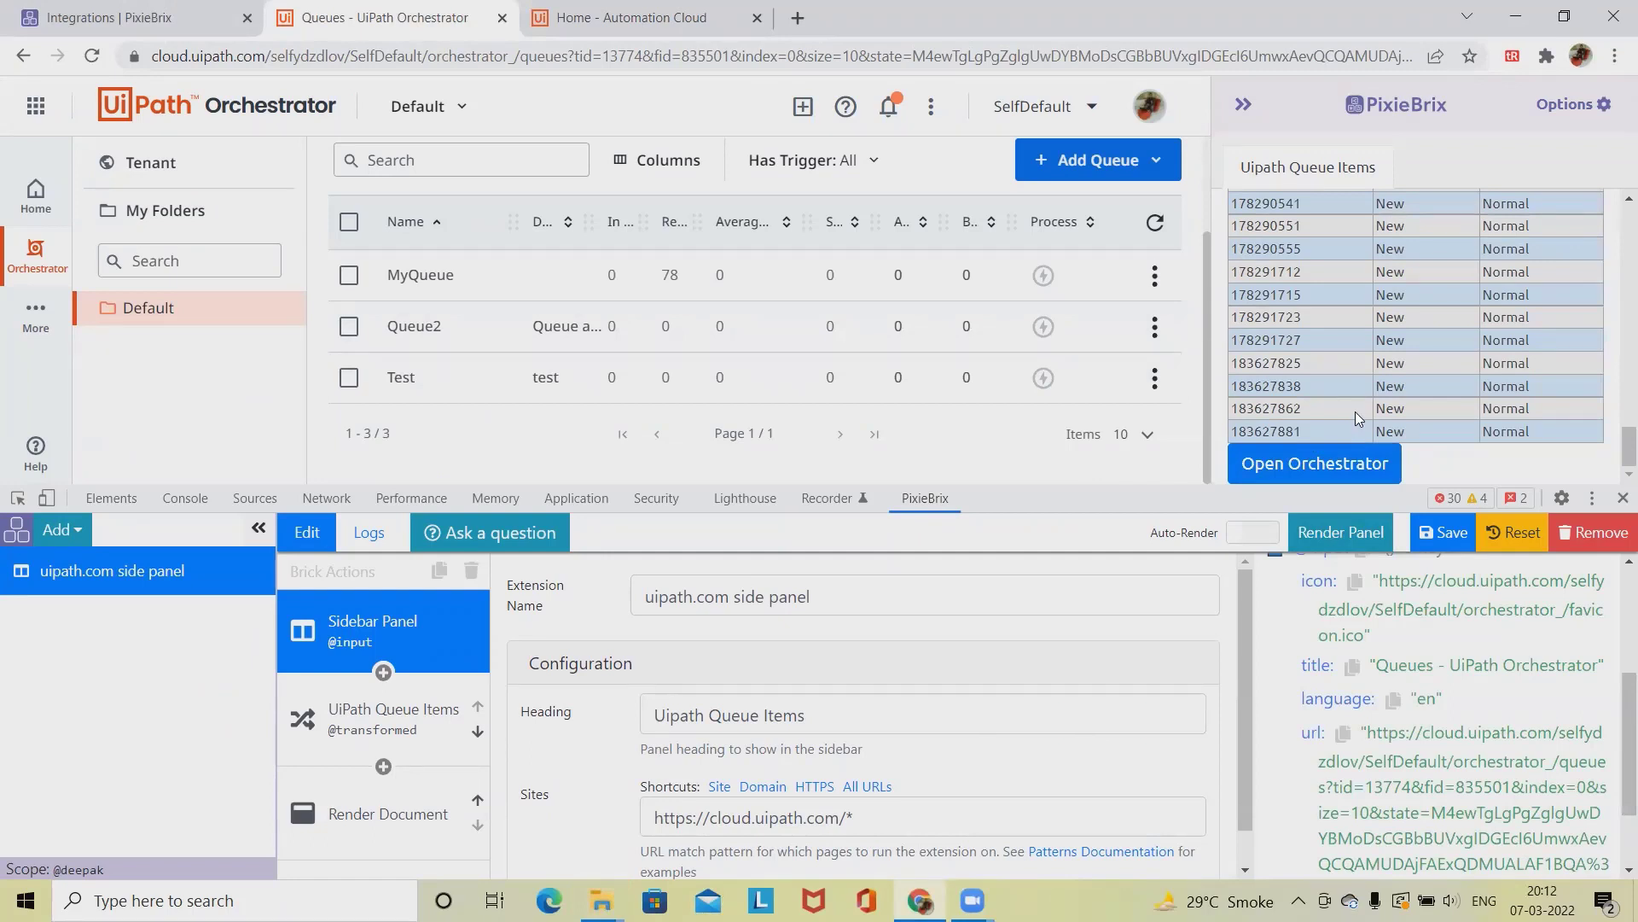
pyautogui.scroll(10, 1332, 348)
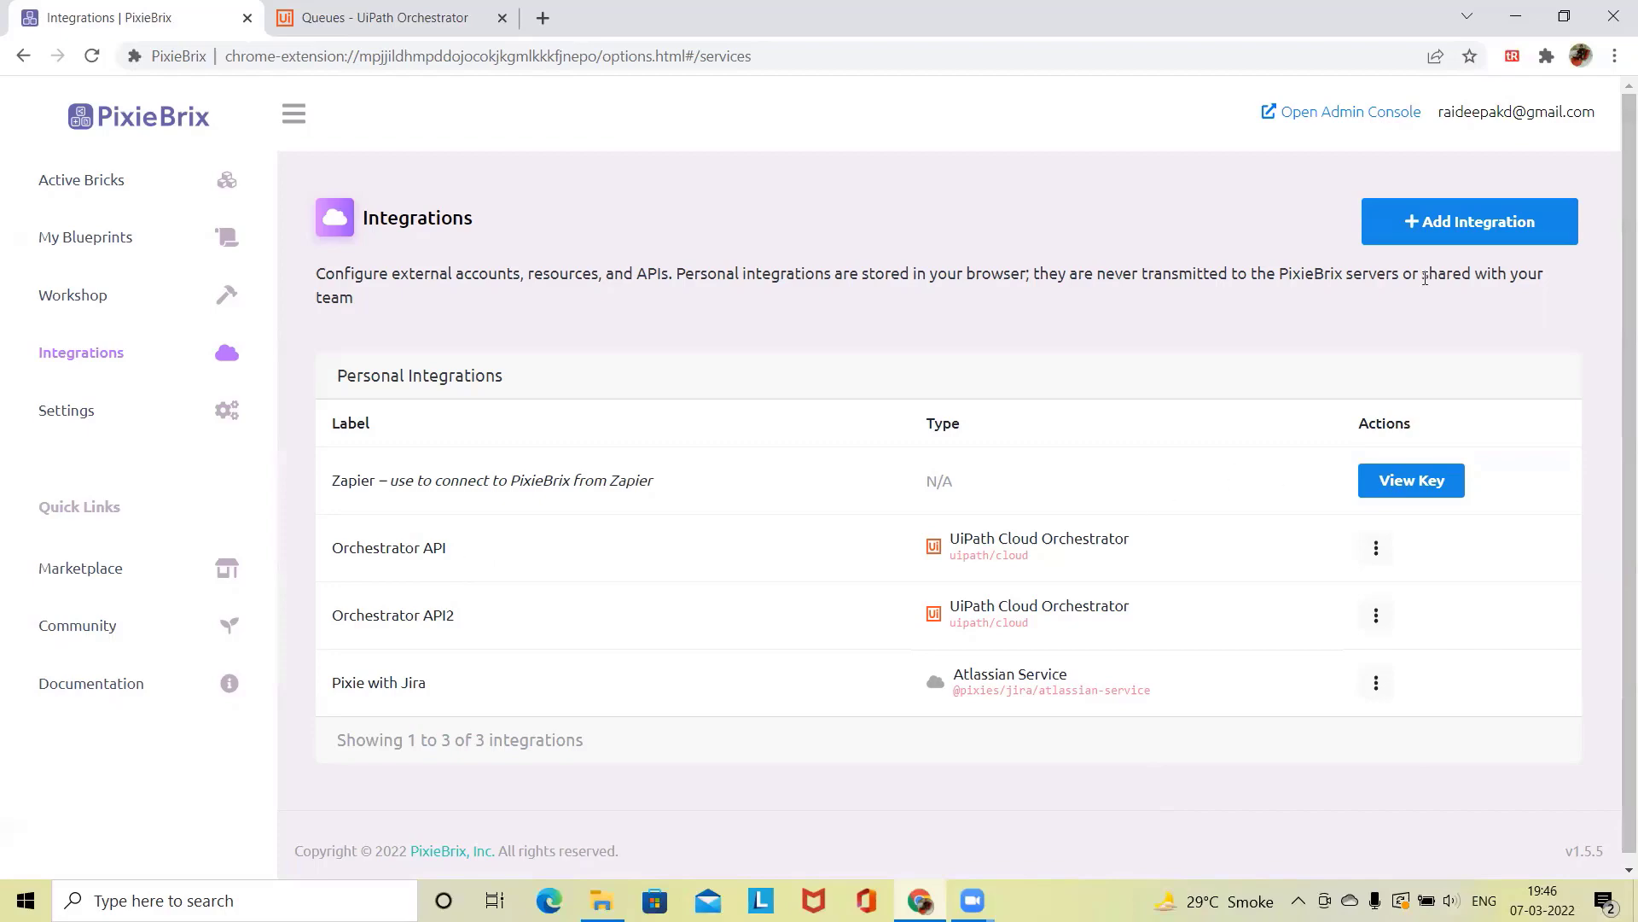
# Step: Search the available integrations for uipath, examine the UiPath Cloud Orchestrator configuration fields, and close the form without saving
pyautogui.click(1478, 221)
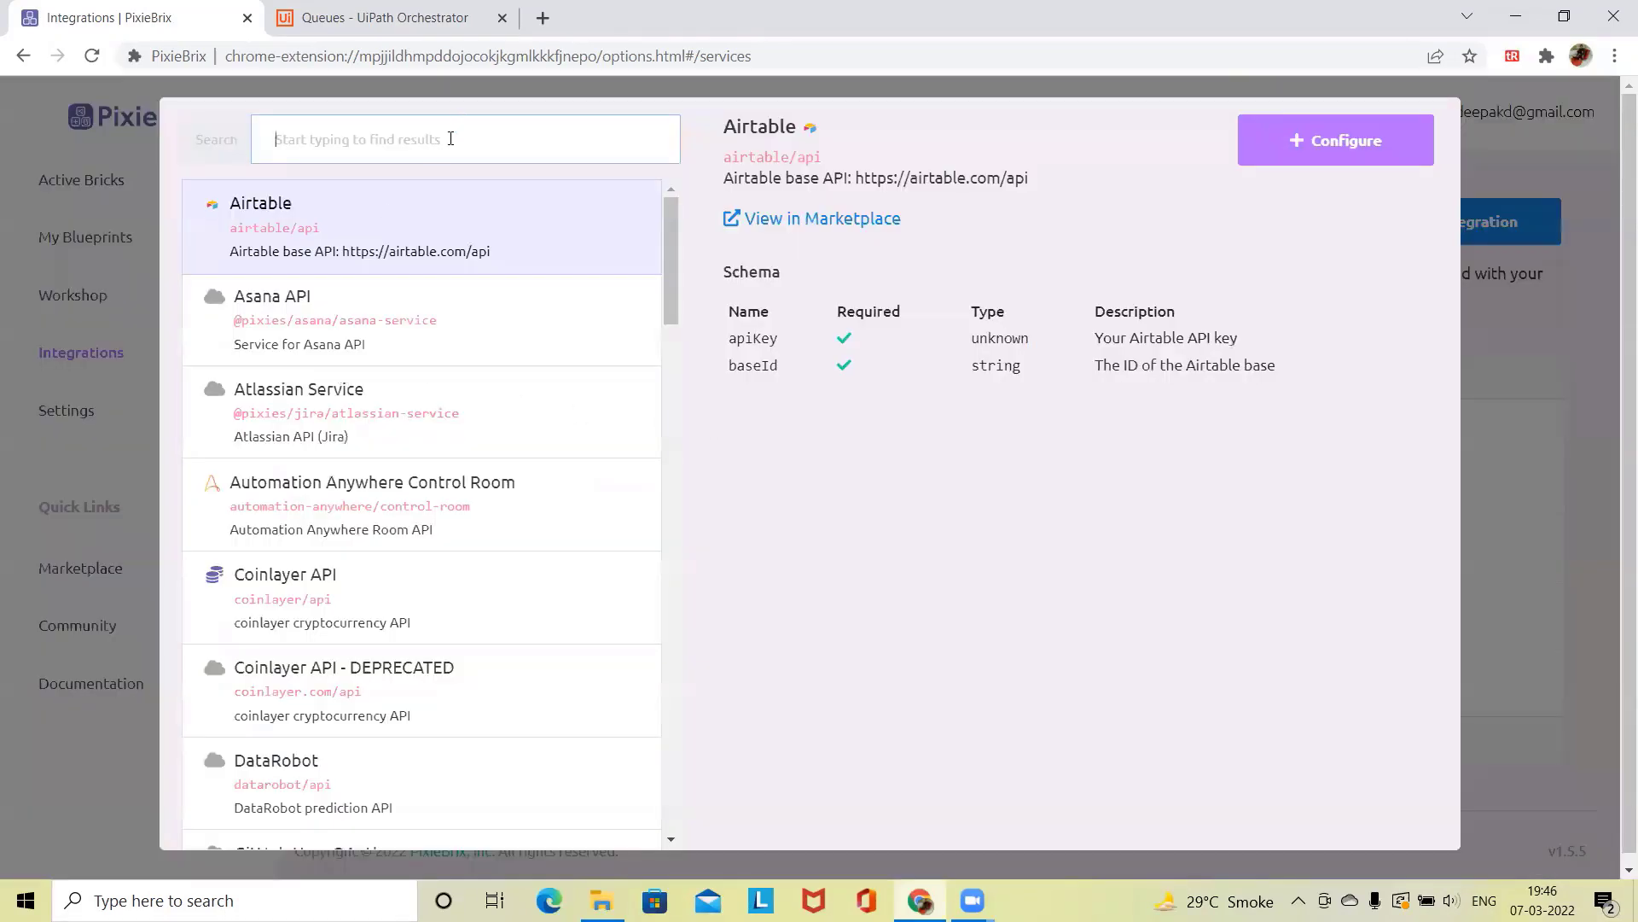
pyautogui.write('uipath')
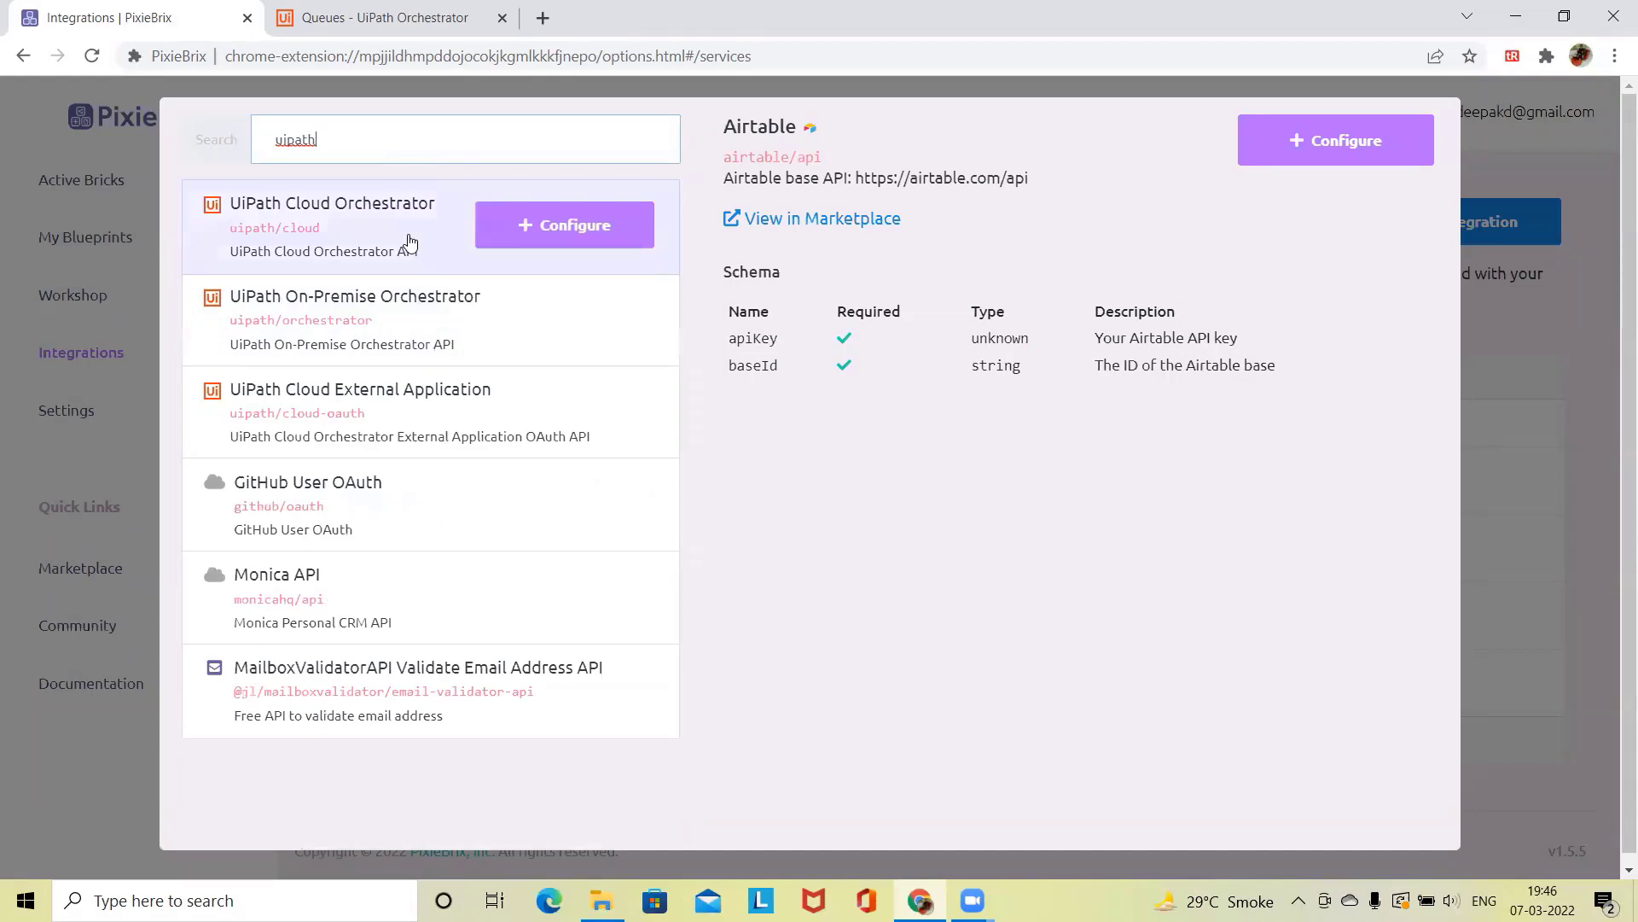
pyautogui.click(596, 240)
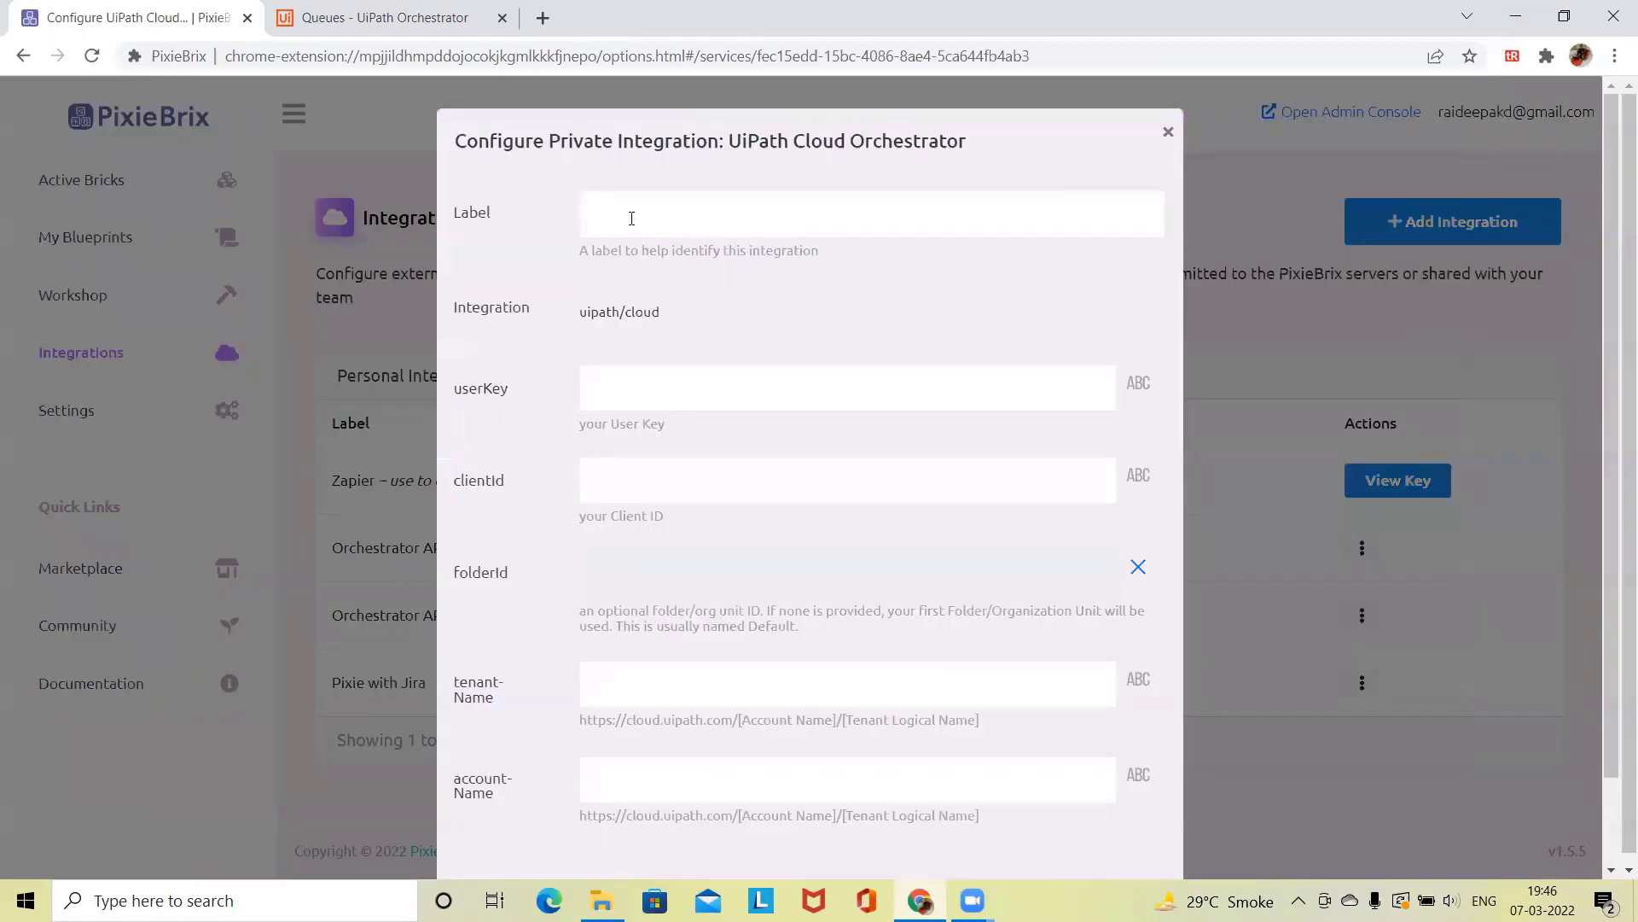
pyautogui.click(645, 401)
pyautogui.click(636, 483)
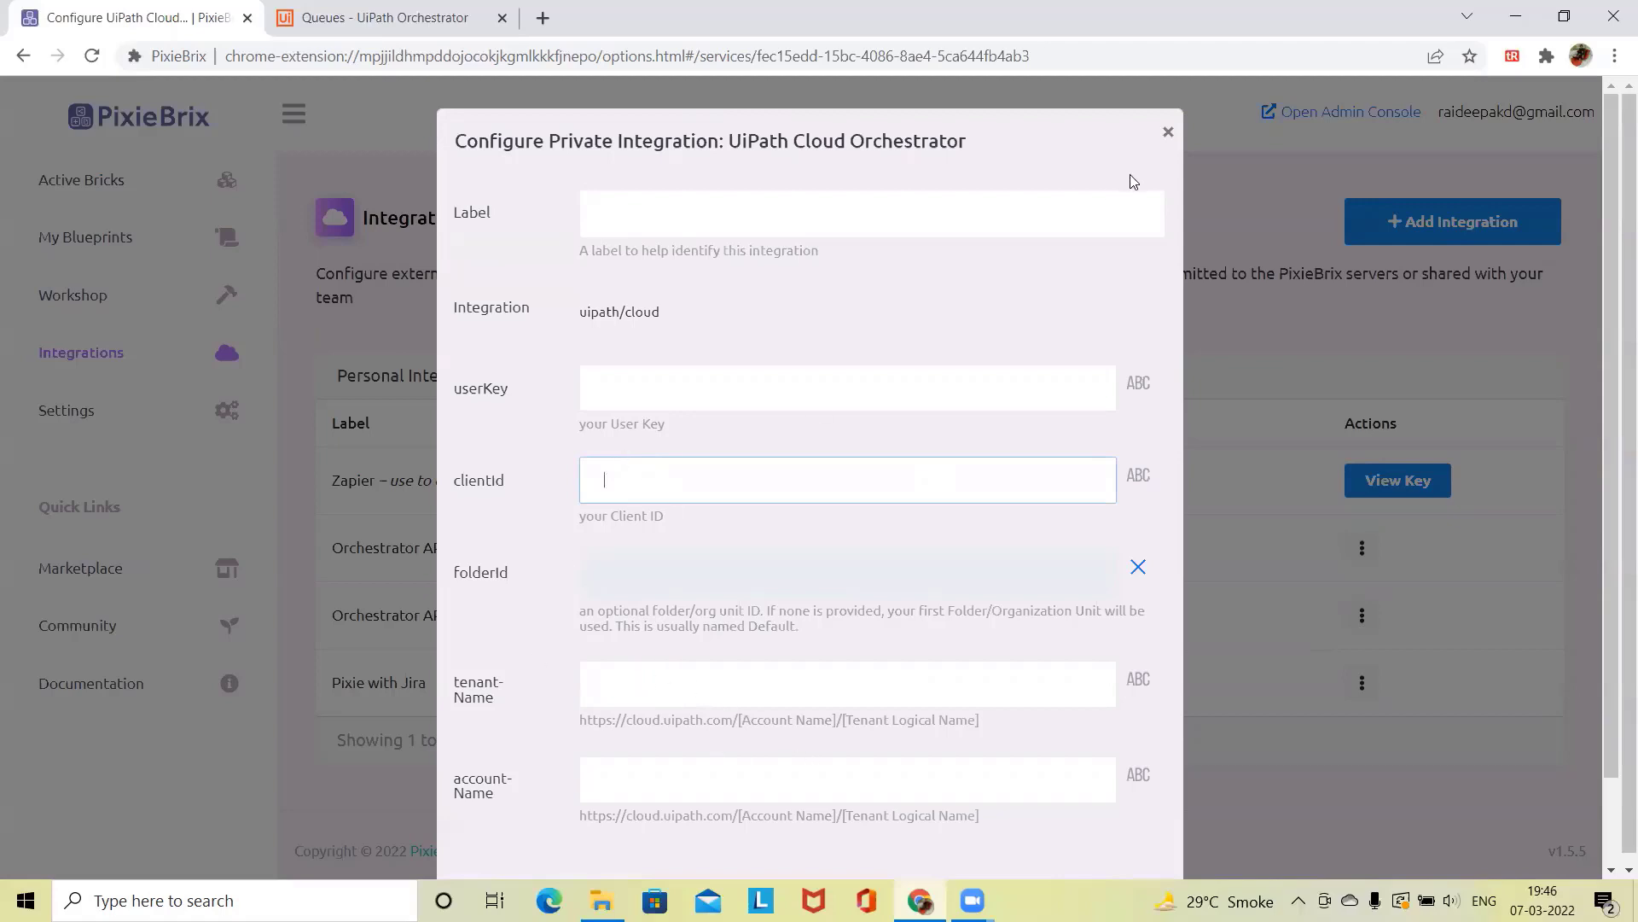
pyautogui.click(1166, 134)
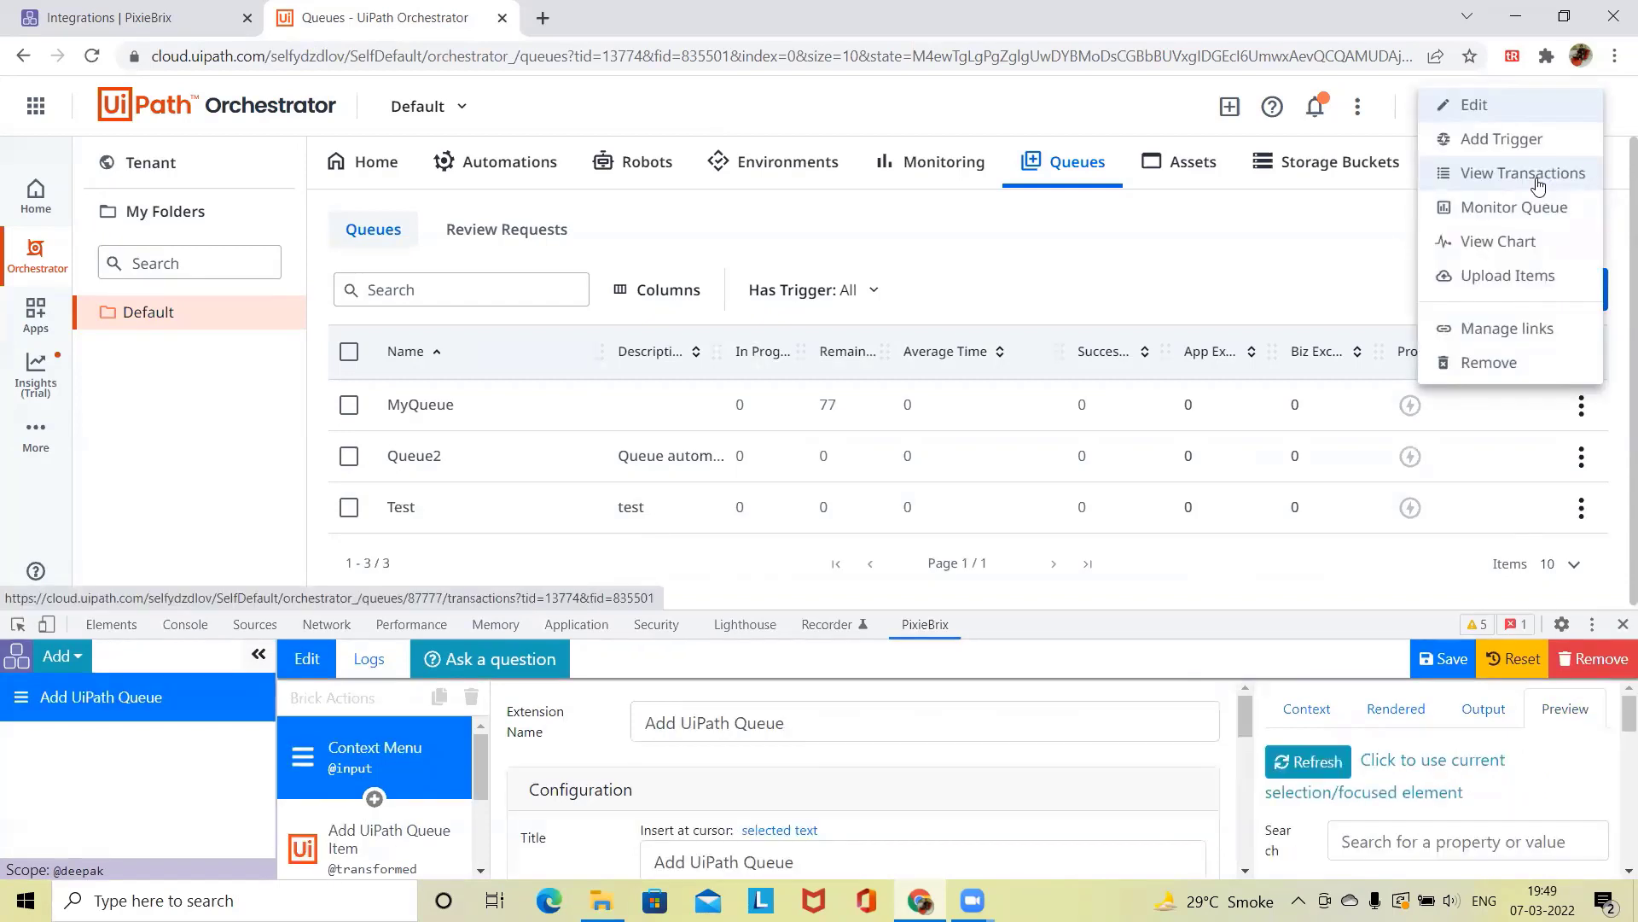
# Step: View MyQueue's transactions and review the status and priority of the listed items
pyautogui.click(1537, 181)
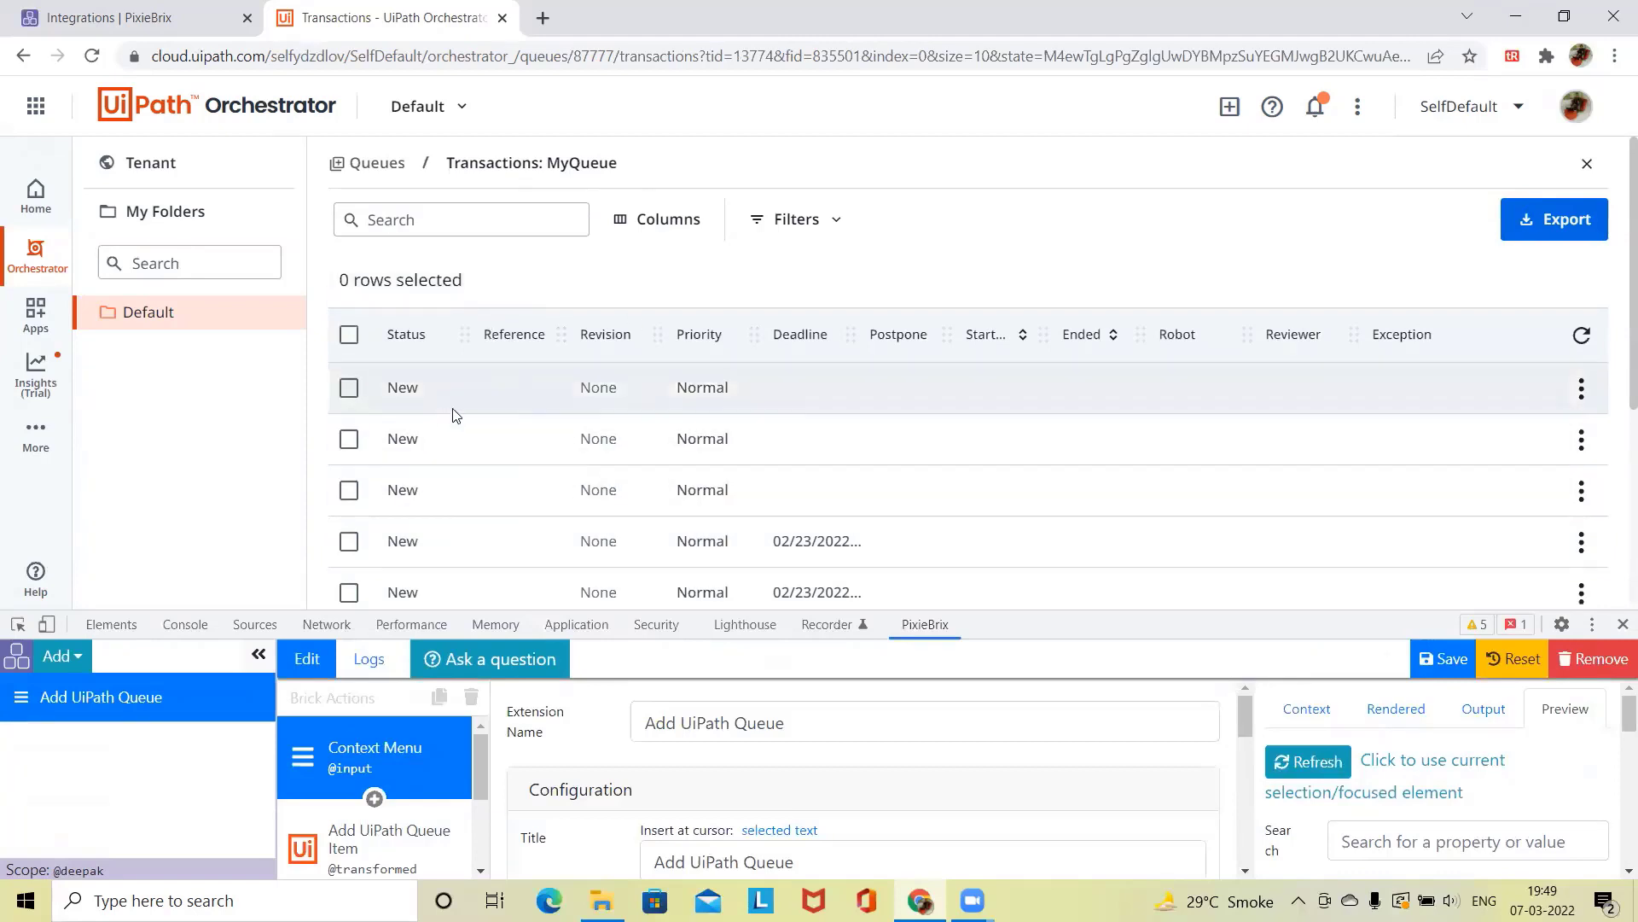
pyautogui.scroll(-4, 554, 452)
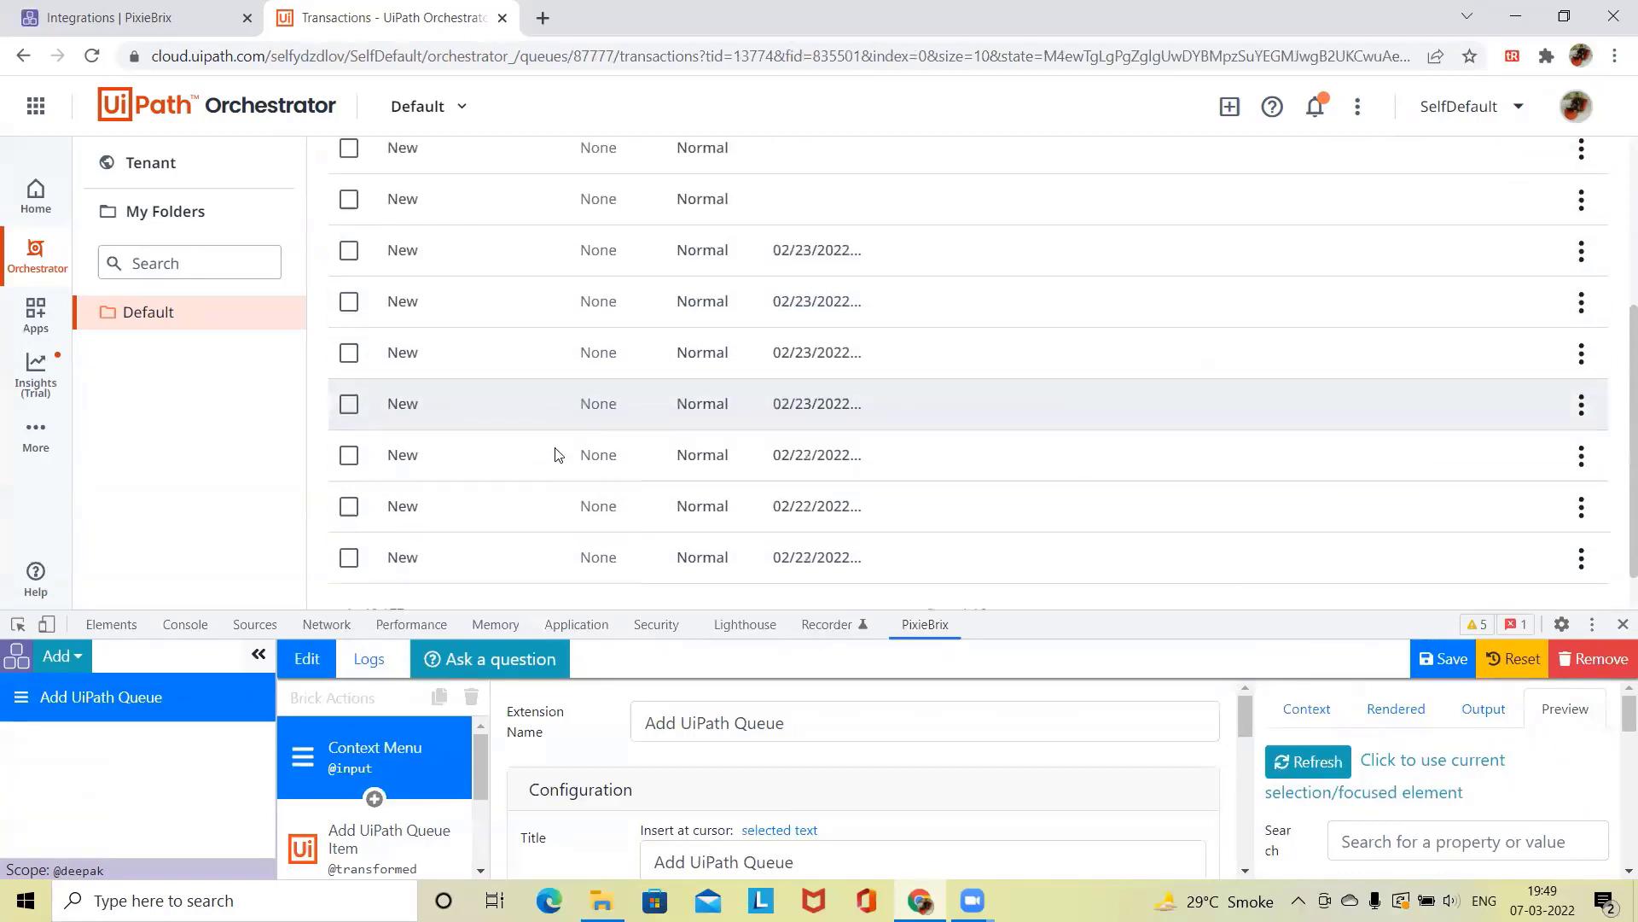
pyautogui.scroll(4, 561, 468)
pyautogui.scroll(-4, 559, 464)
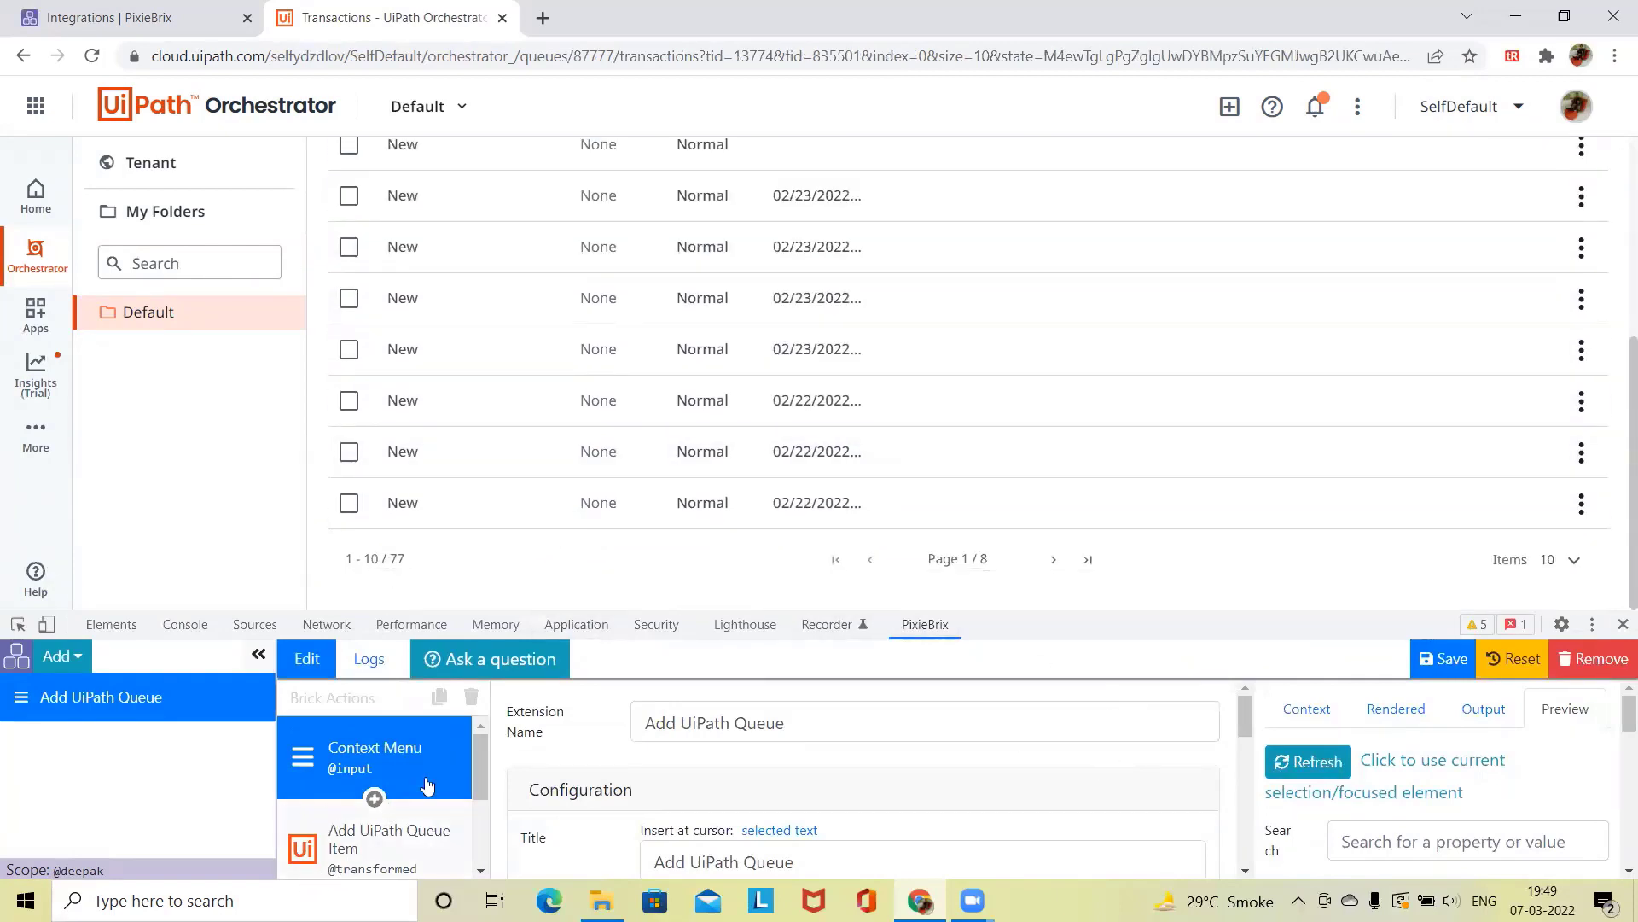
pyautogui.moveTo(1024, 615)
pyautogui.mouseDown()
pyautogui.moveTo(1022, 534)
pyautogui.moveTo(1019, 597)
pyautogui.mouseUp()
pyautogui.scroll(4, 1405, 370)
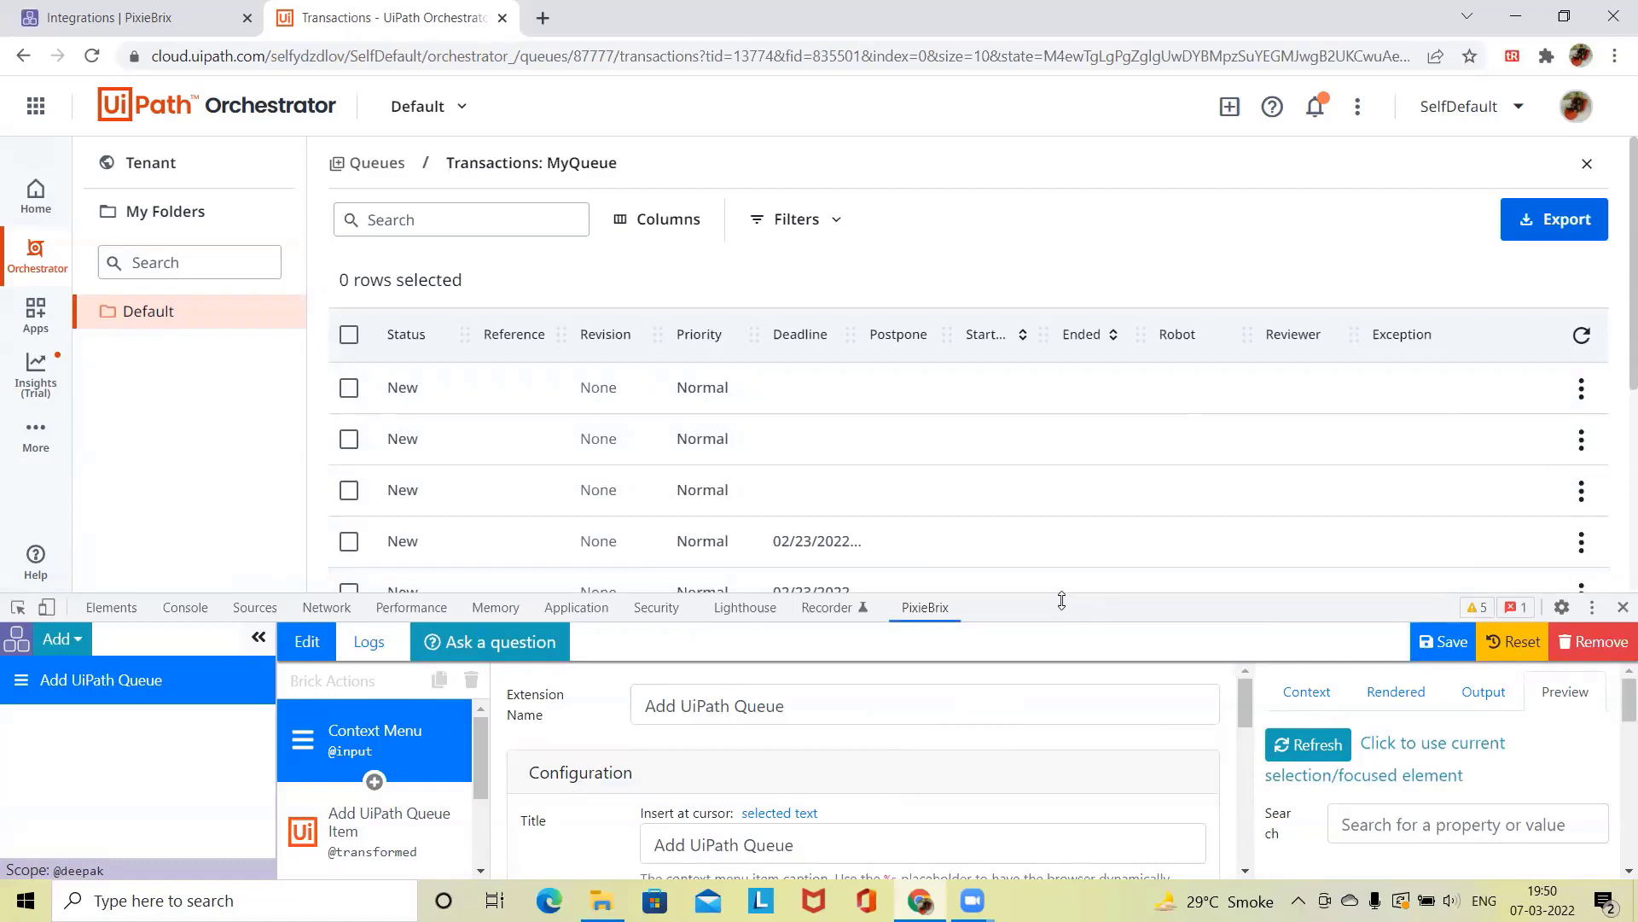
# Step: Enlarge the page editor pane and open the settings of the Add UiPath Queue Item brick
pyautogui.moveTo(1062, 595); pyautogui.dragTo(1077, 527)
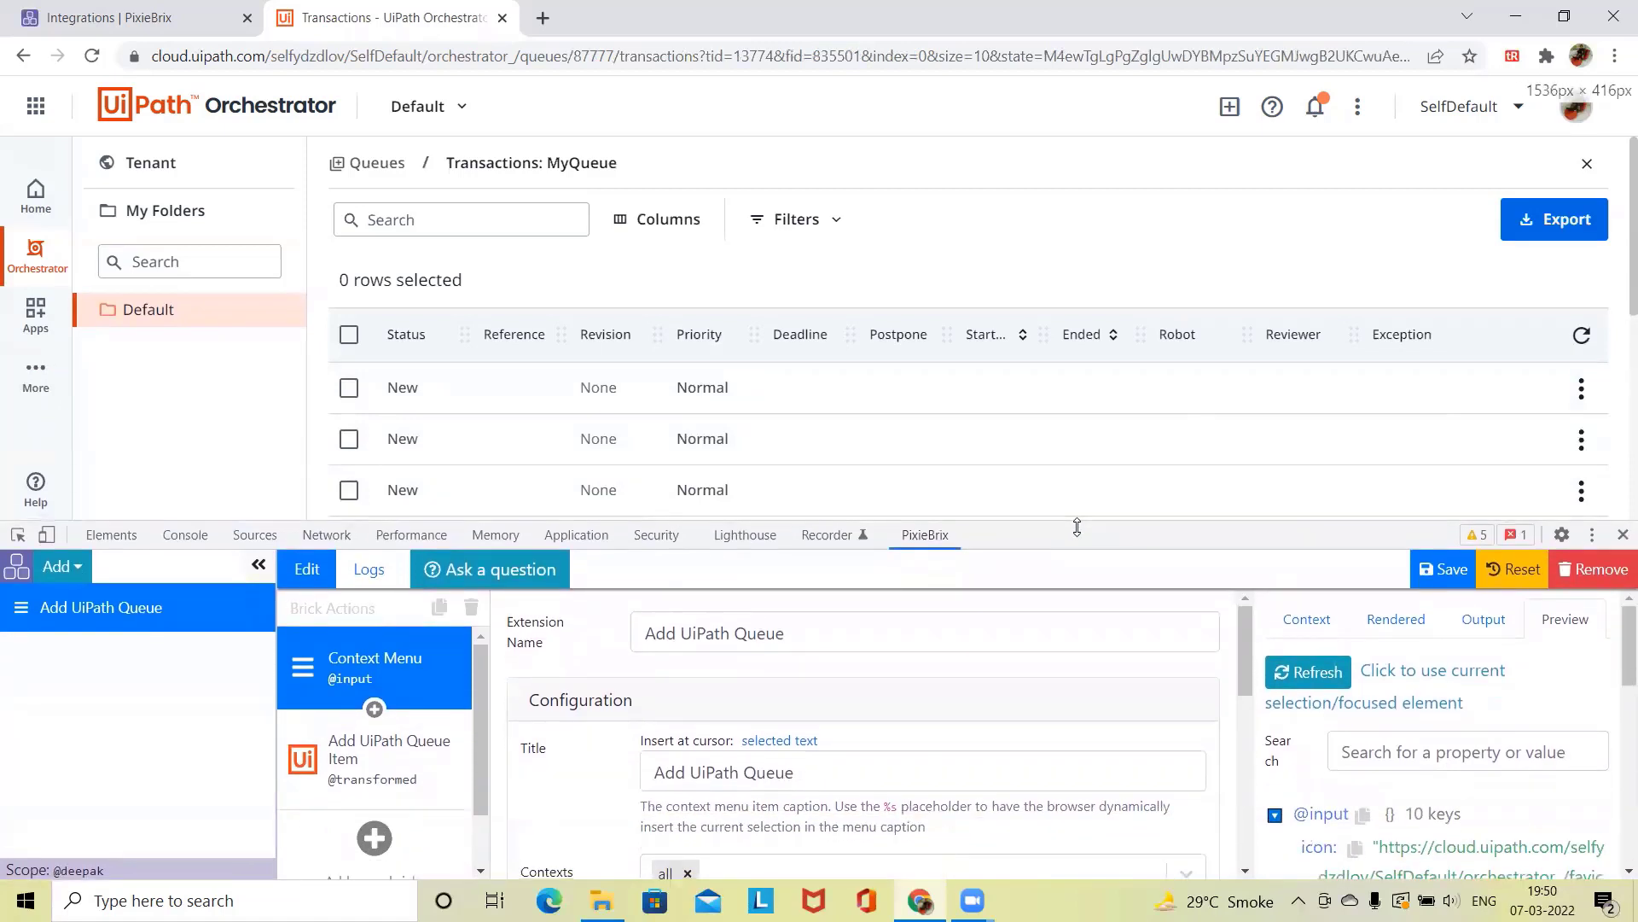
pyautogui.click(366, 759)
pyautogui.rightClick(968, 222)
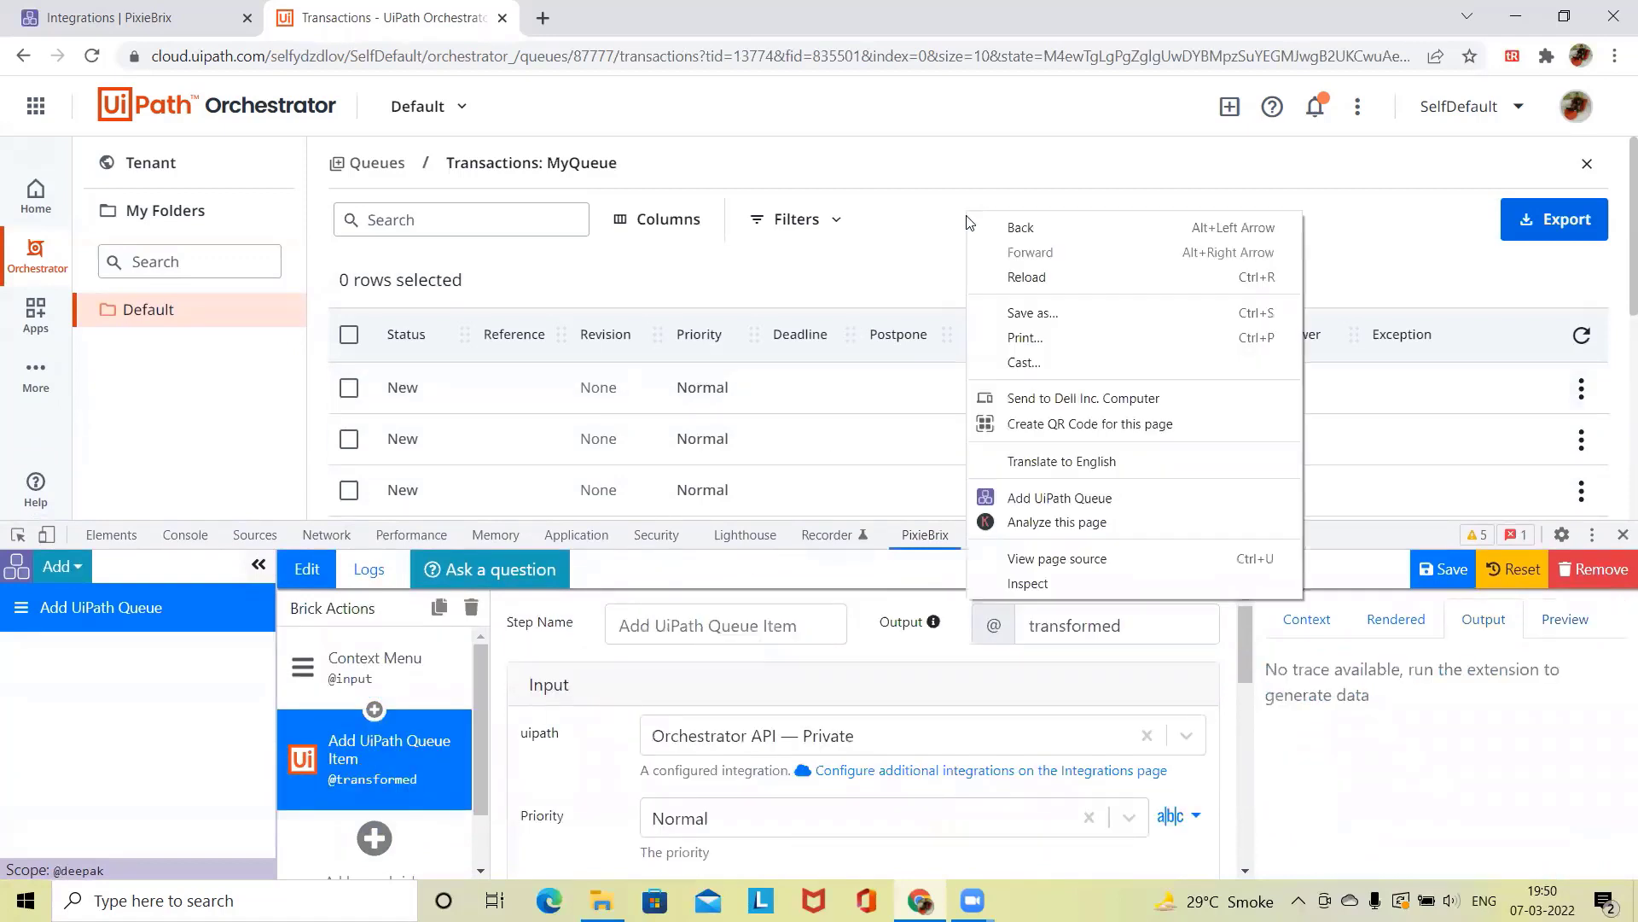
pyautogui.click(213, 303)
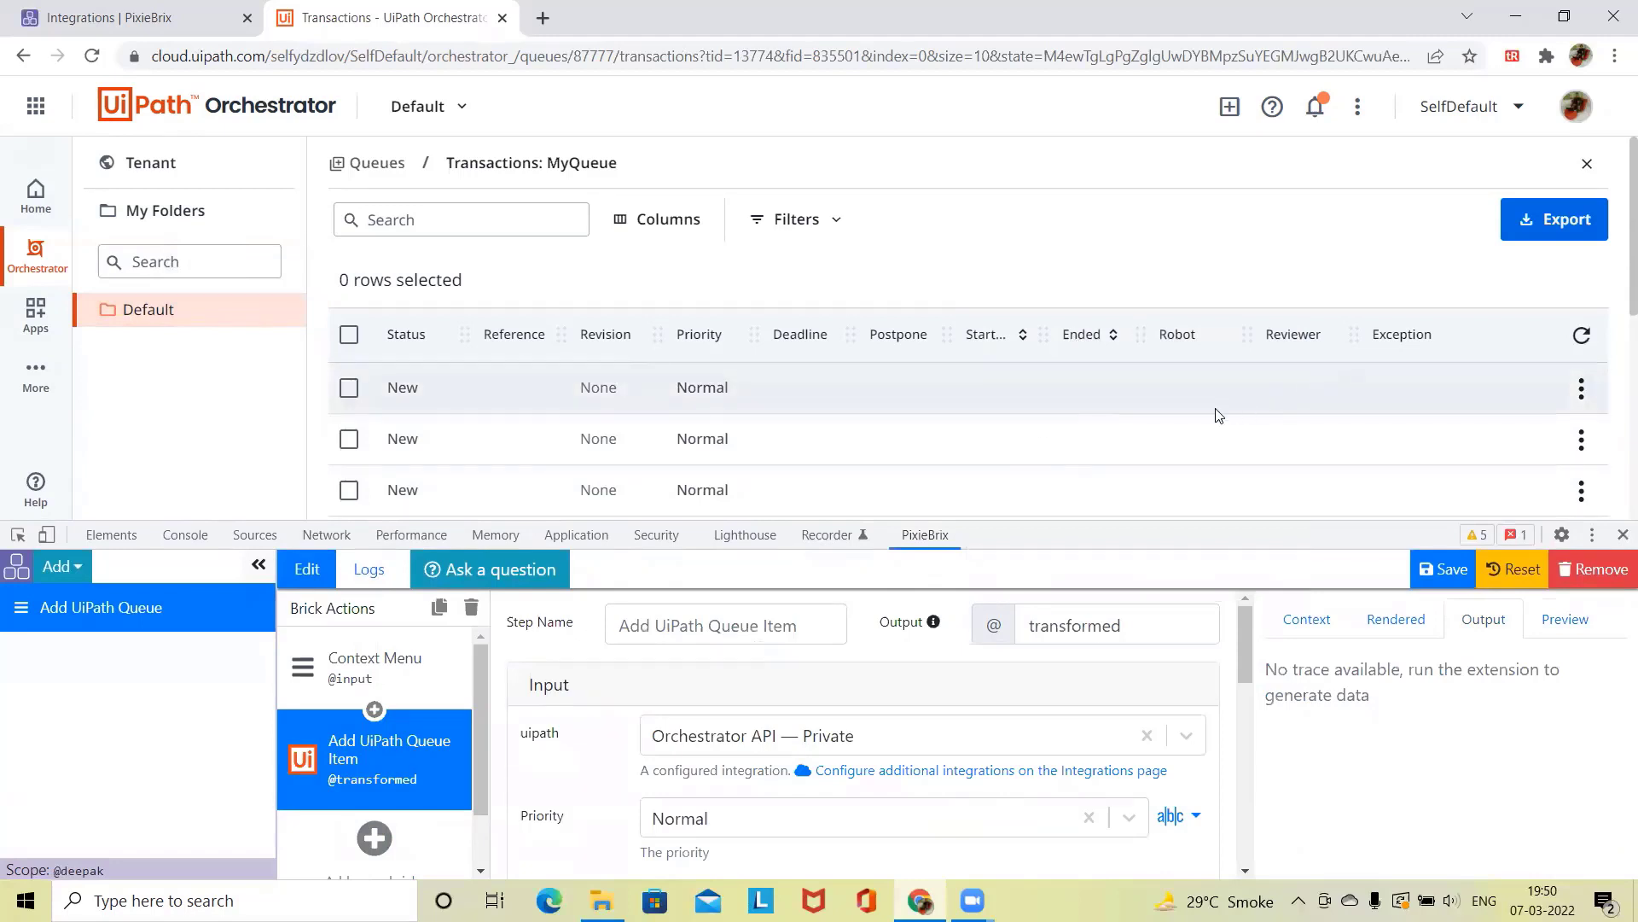
# Step: Return to the queue list and run the Add UiPath Queue action on the page
pyautogui.click(374, 163)
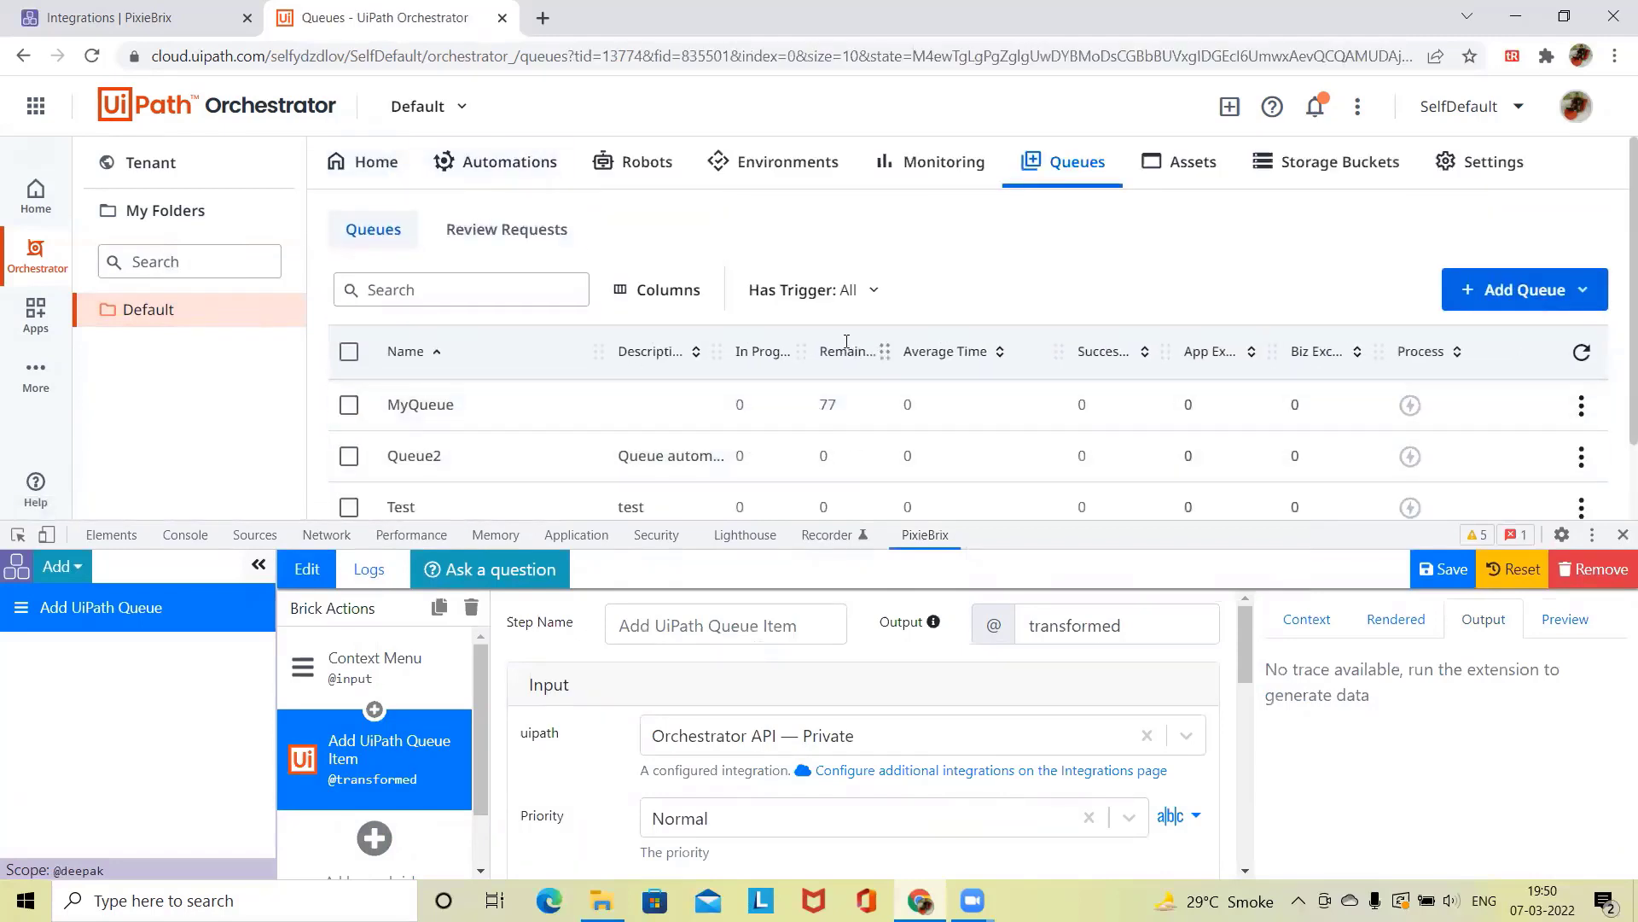
pyautogui.rightClick(926, 230)
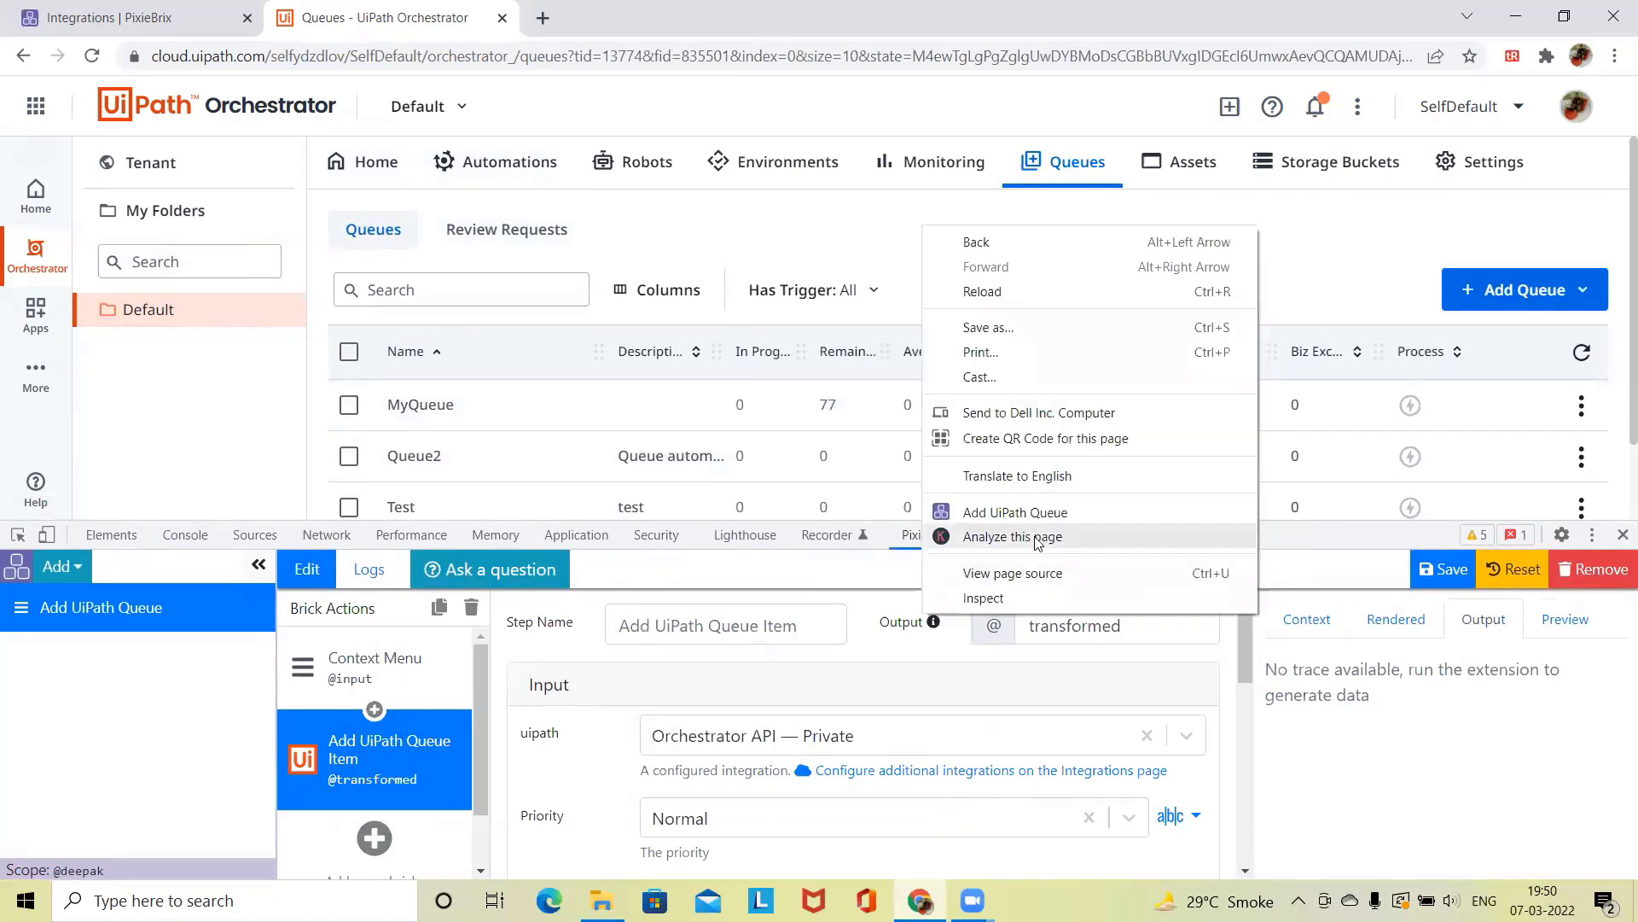
pyautogui.click(1057, 515)
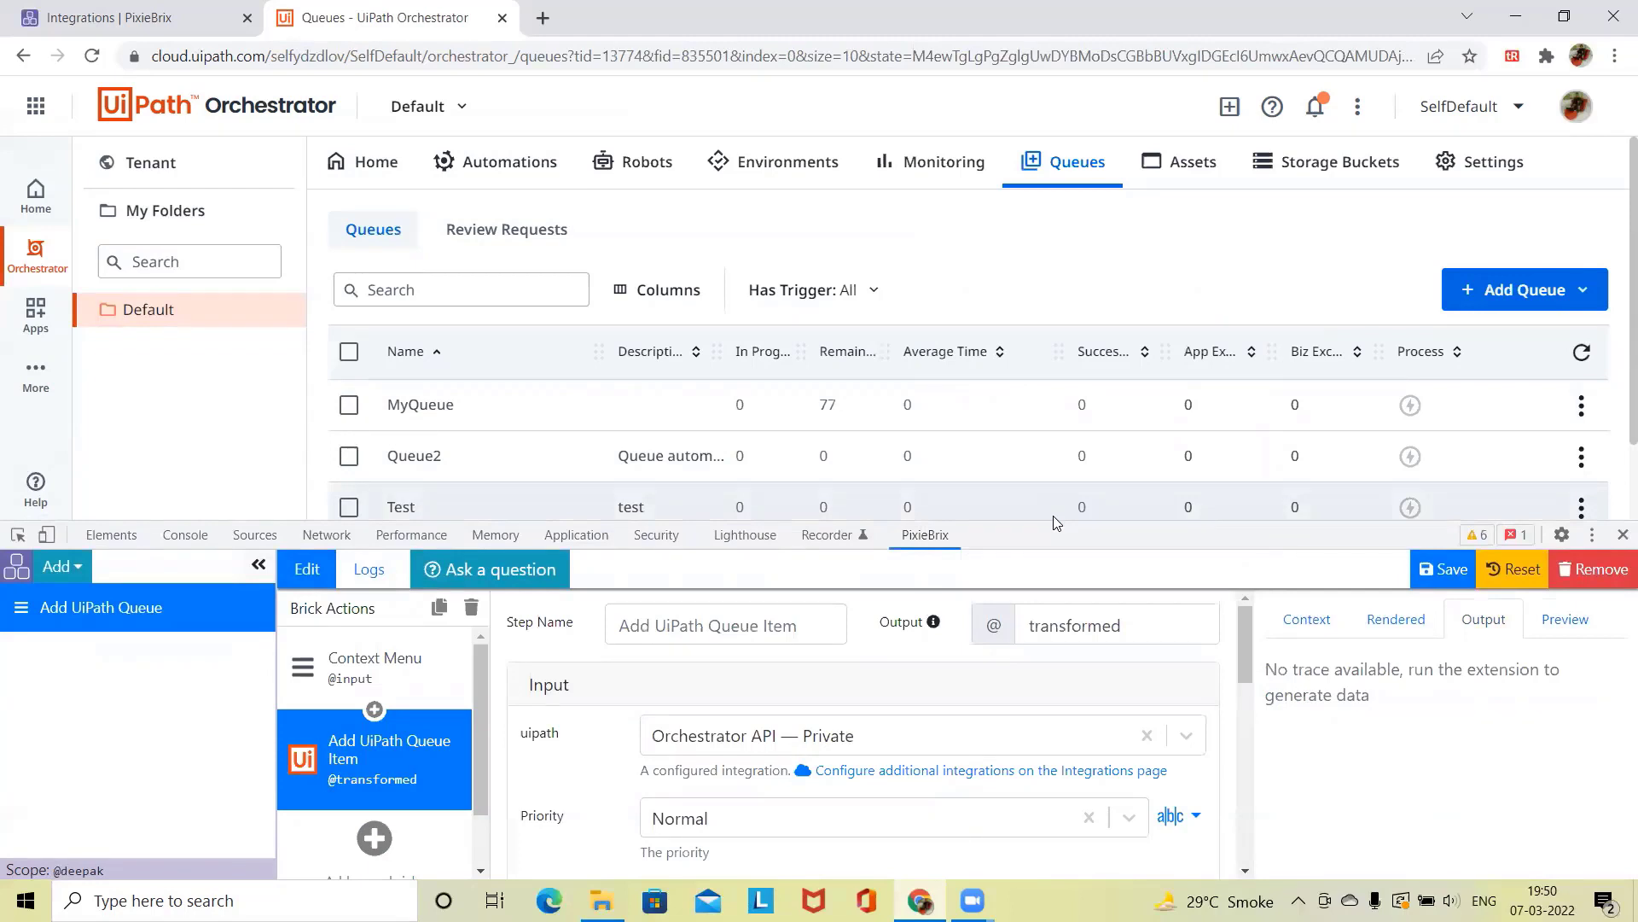
# Step: Save the Add UiPath Queue extension and run its action on the Queues page again
pyautogui.click(1443, 570)
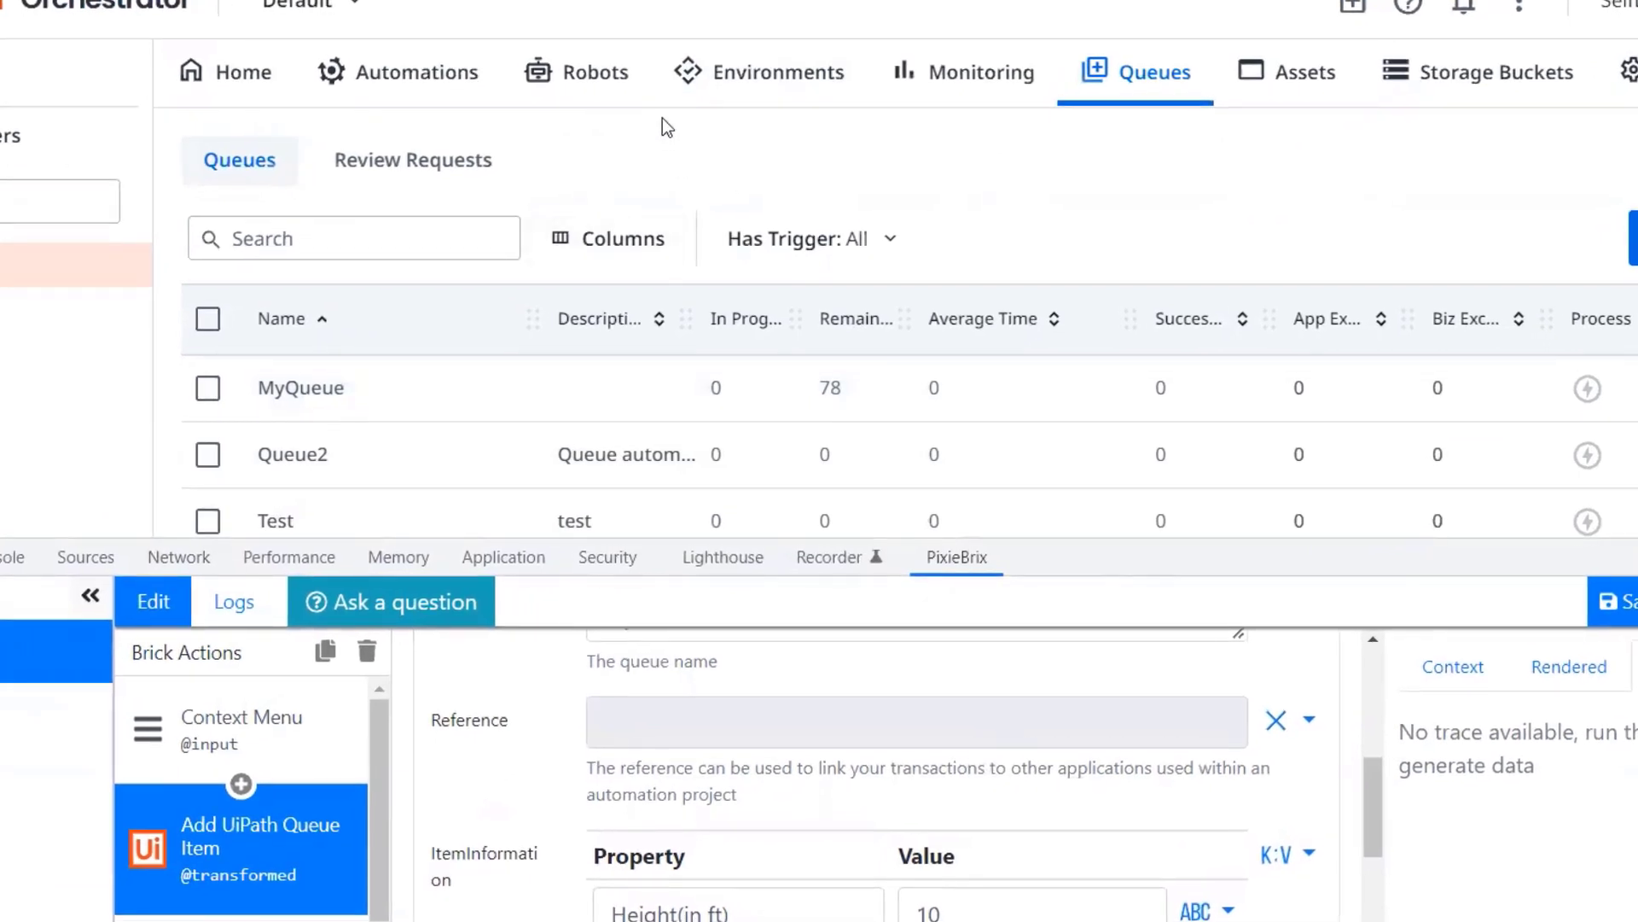
pyautogui.rightClick(700, 205)
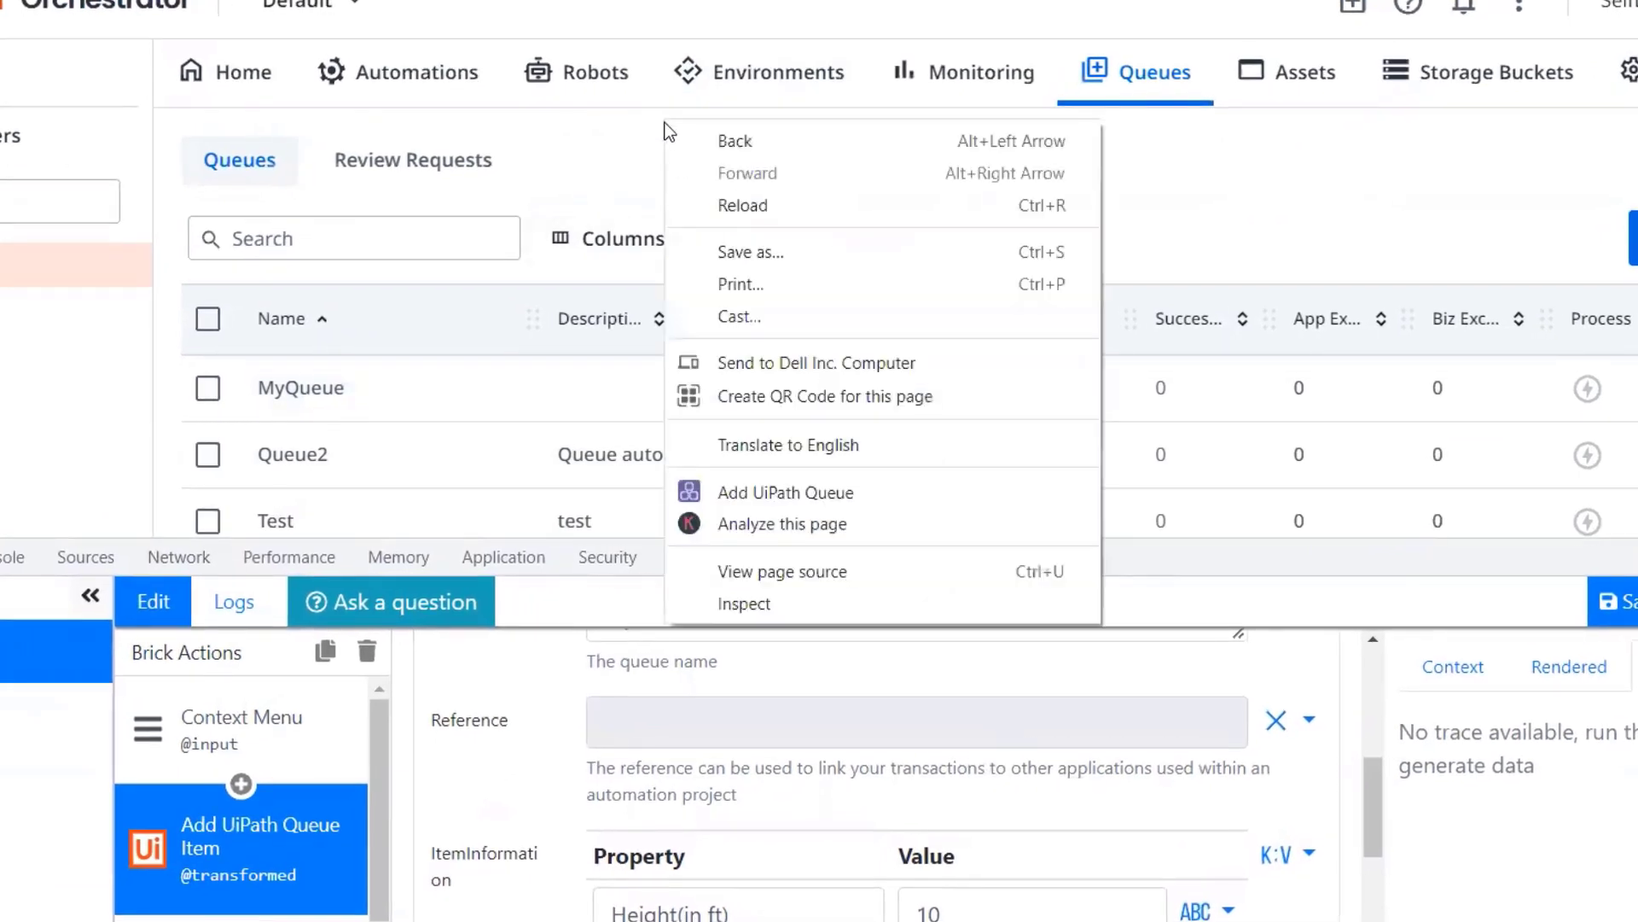
pyautogui.click(807, 497)
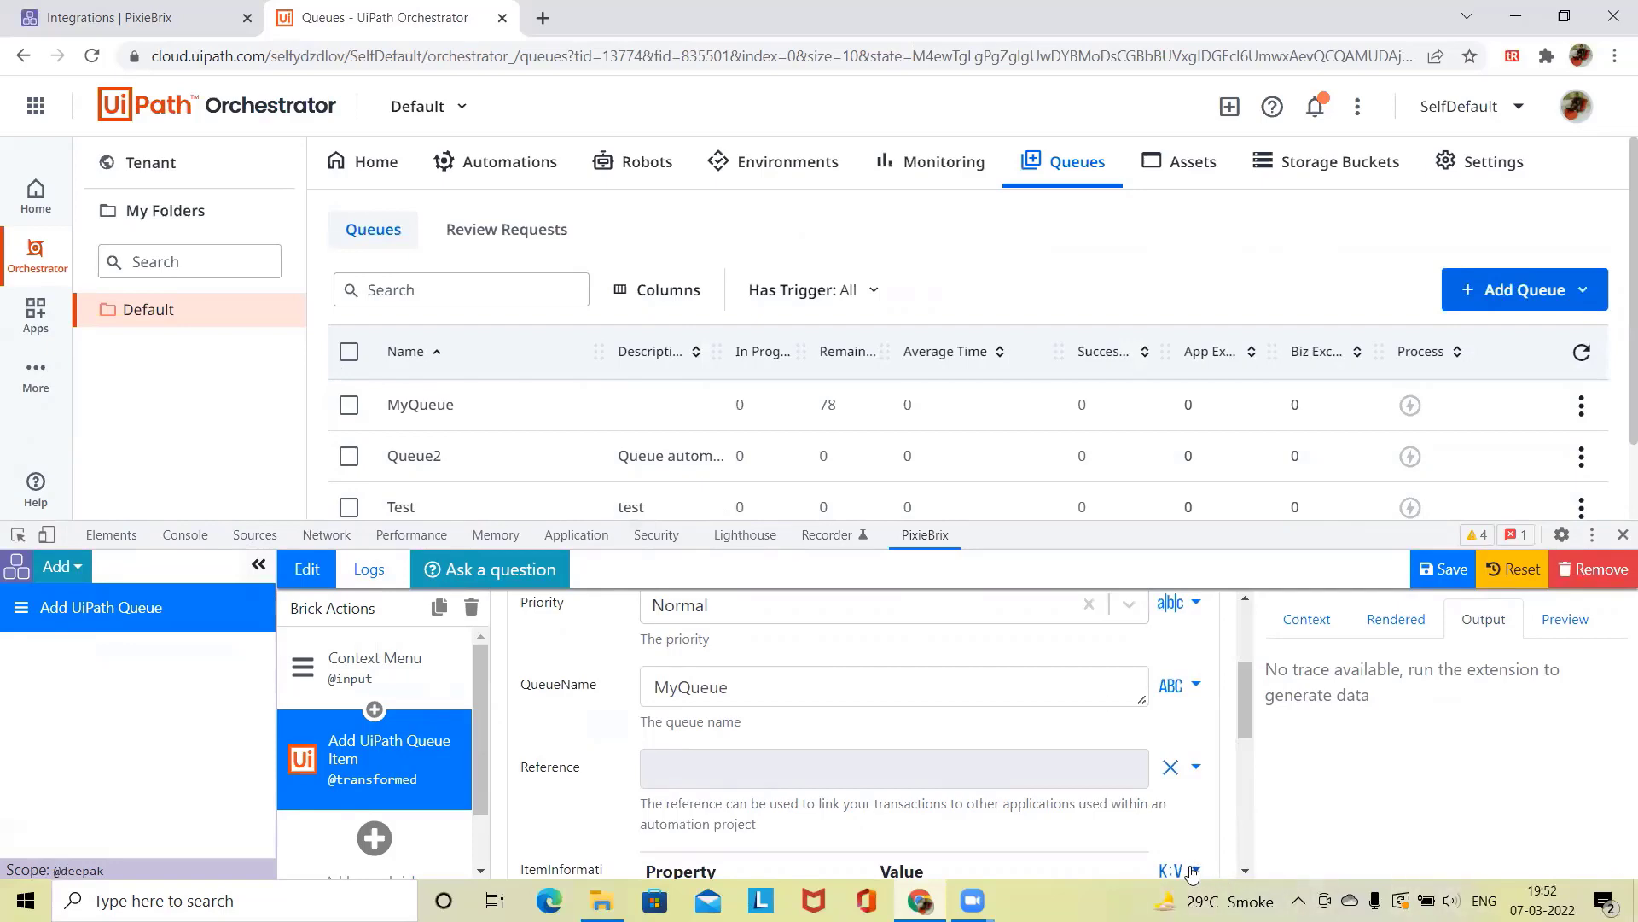
# Step: Remove the Add UiPath Queue extension from the page editor
pyautogui.click(1612, 577)
pyautogui.click(1023, 778)
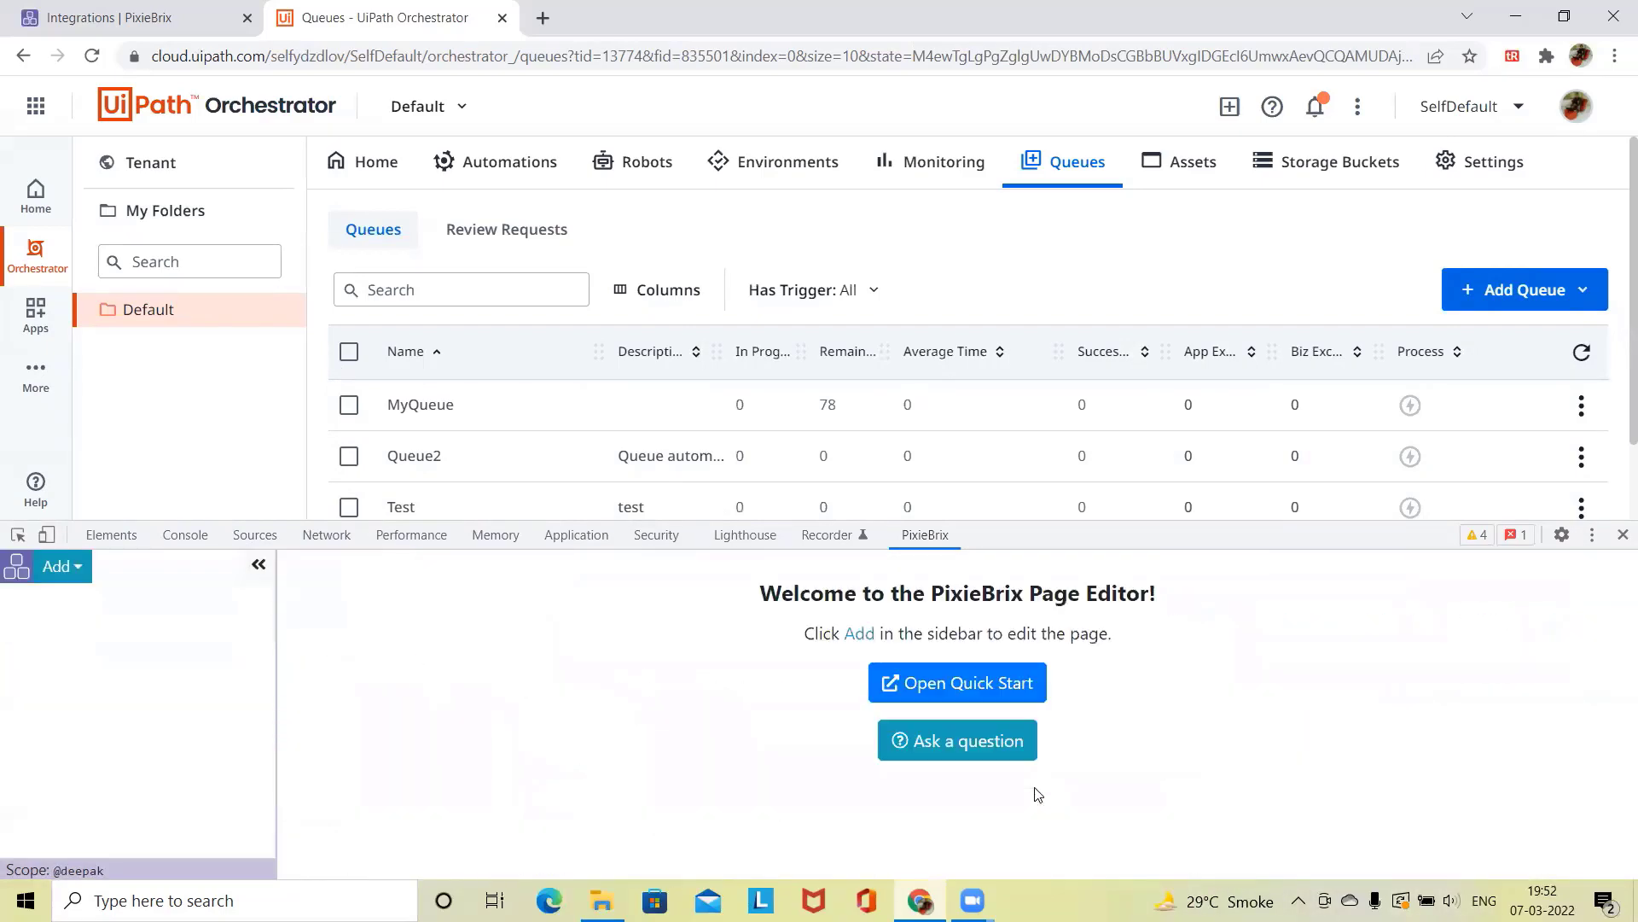
# Step: Create a new Sidebar Panel extension from scratch for the UiPath Orchestrator page
pyautogui.click(61, 565)
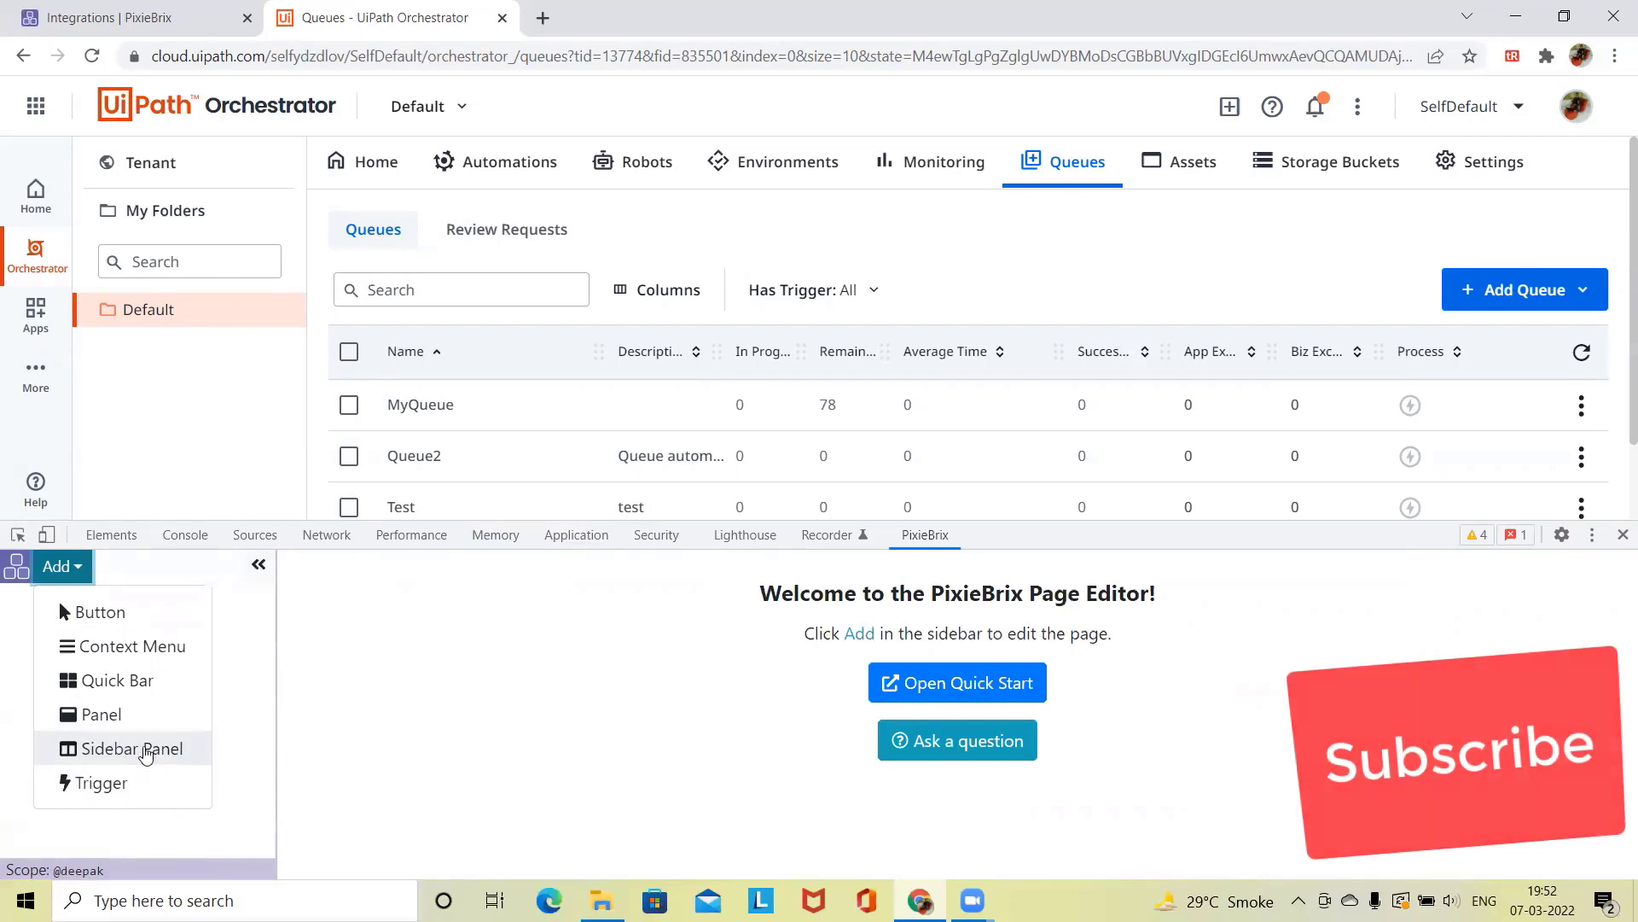
pyautogui.click(147, 750)
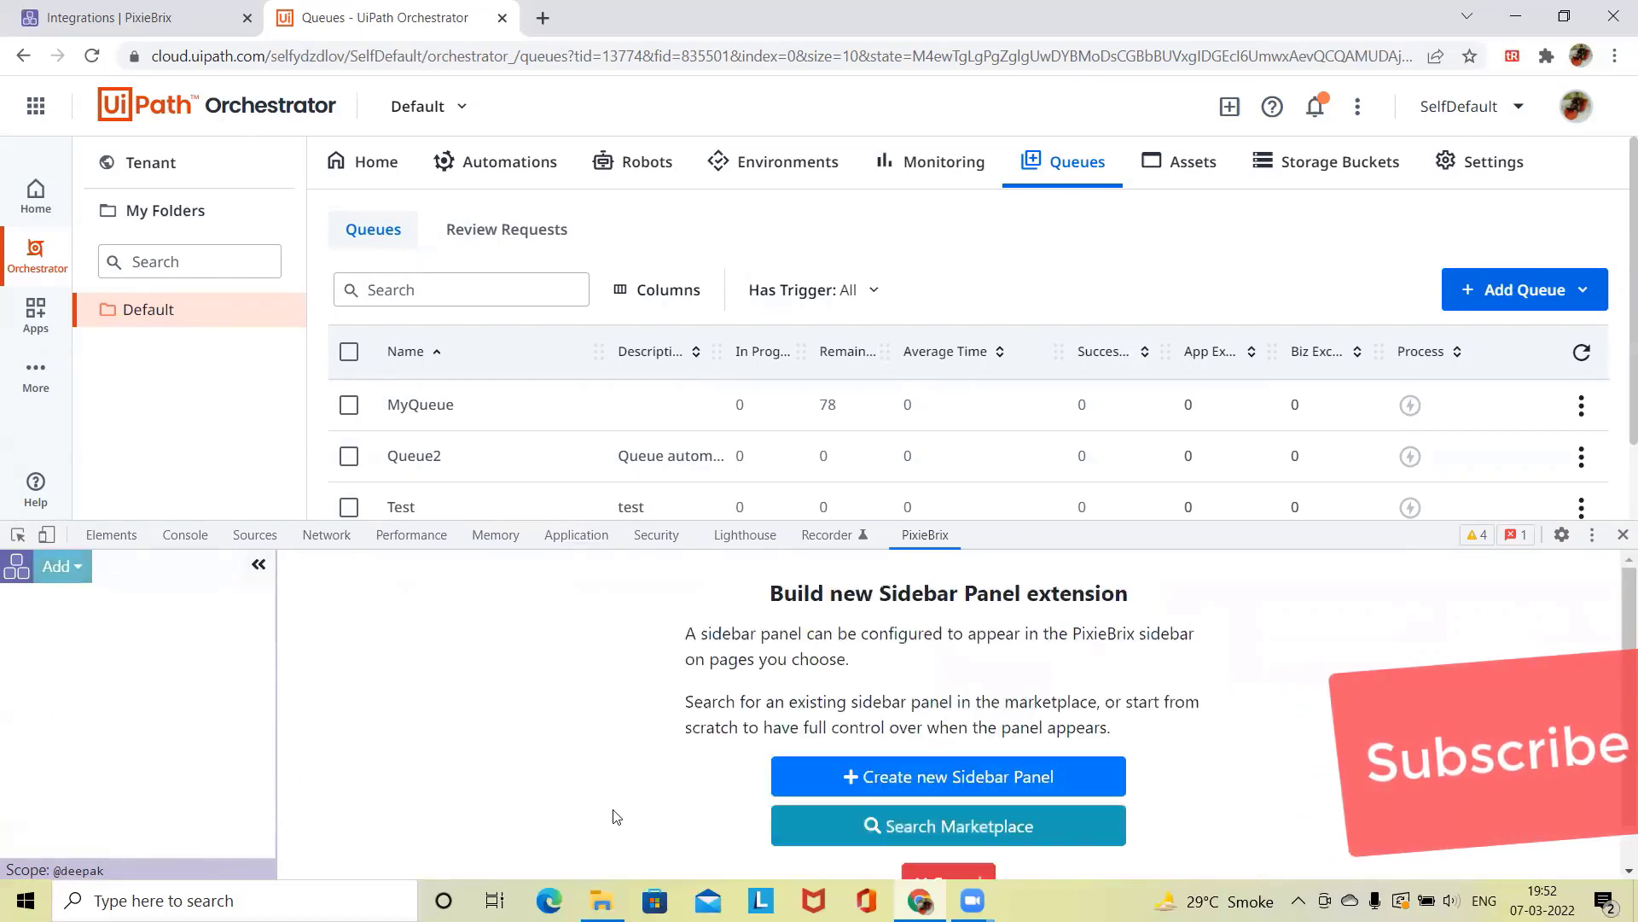
pyautogui.click(959, 779)
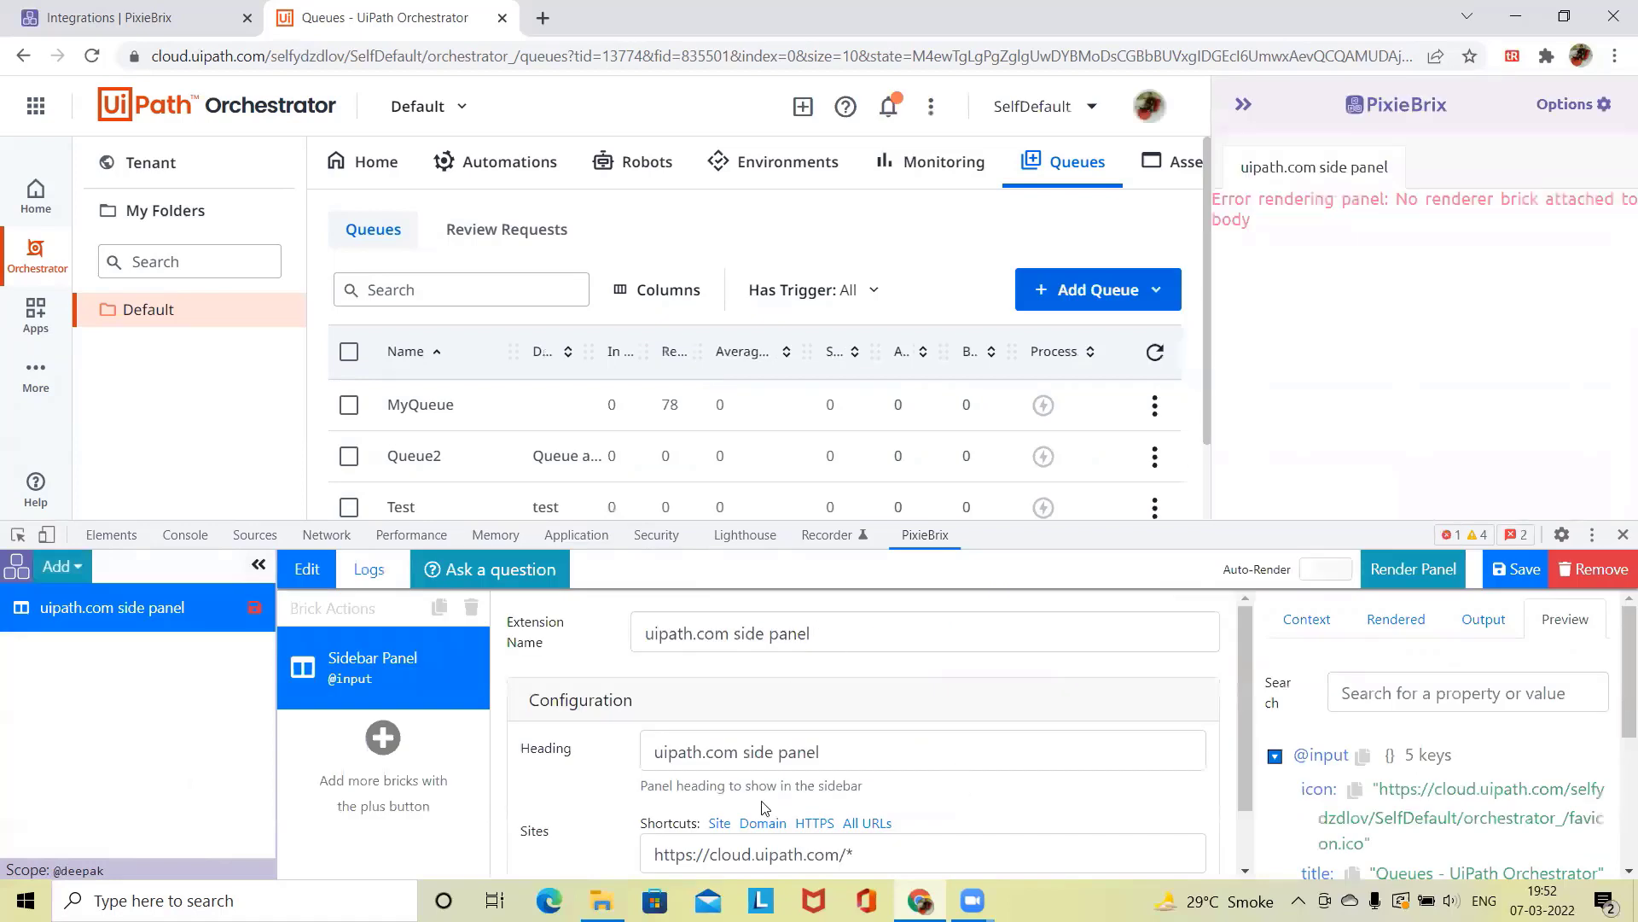
# Step: Set the sidebar panel's heading to "Uipath Queue Items"
pyautogui.moveTo(840, 753); pyautogui.dragTo(550, 766)
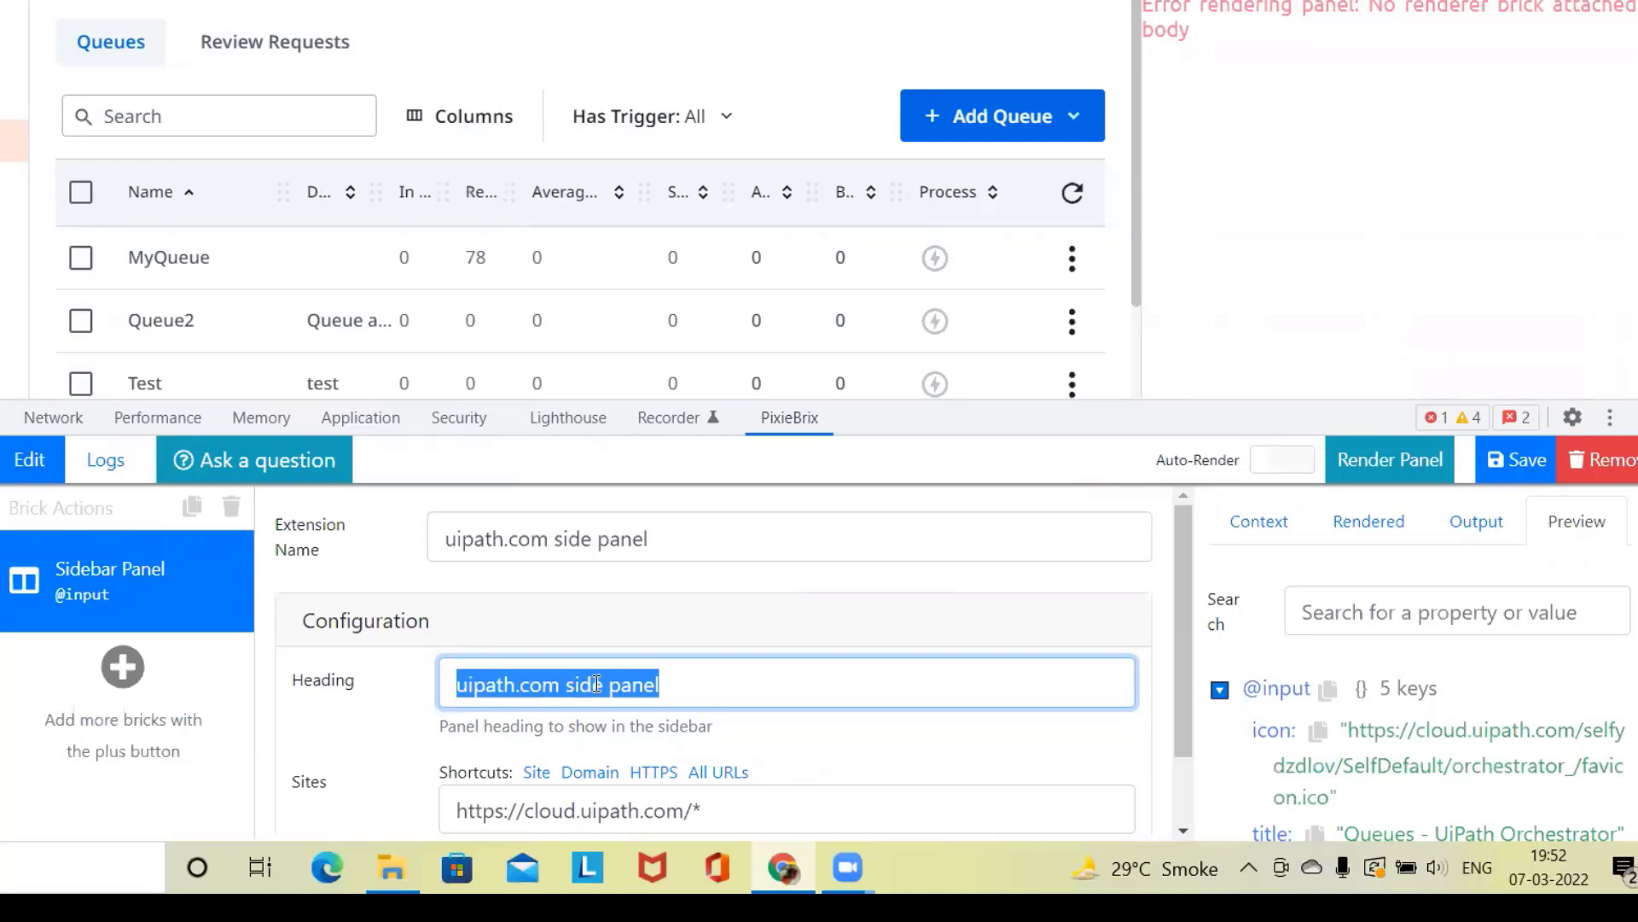
pyautogui.write('Uip')
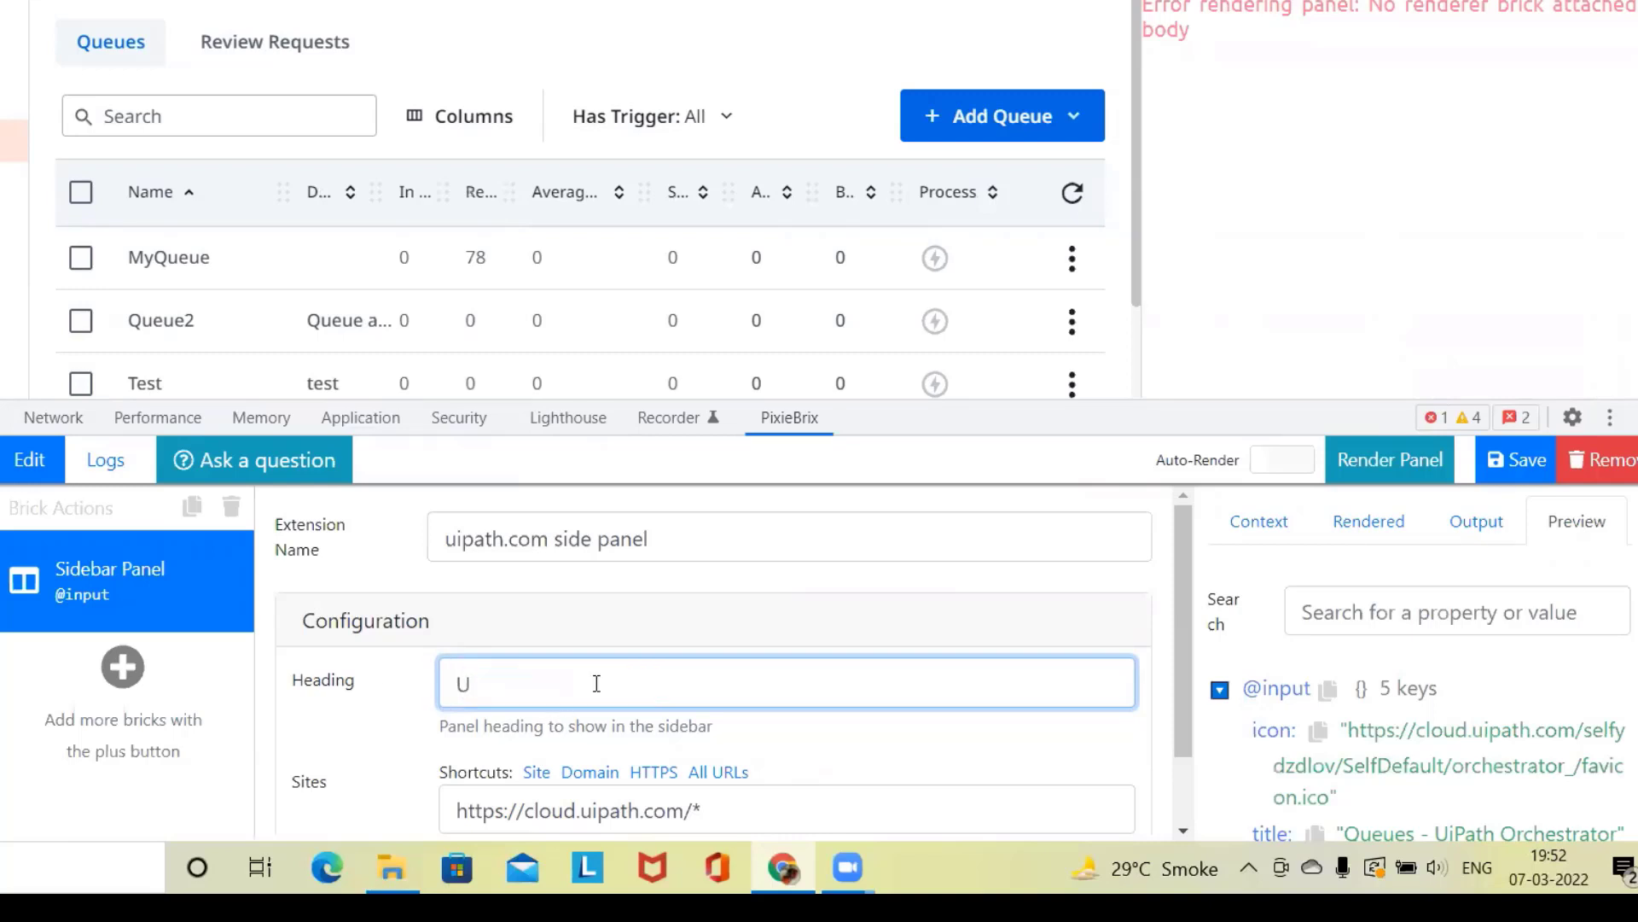
pyautogui.write('ath Queue Items')
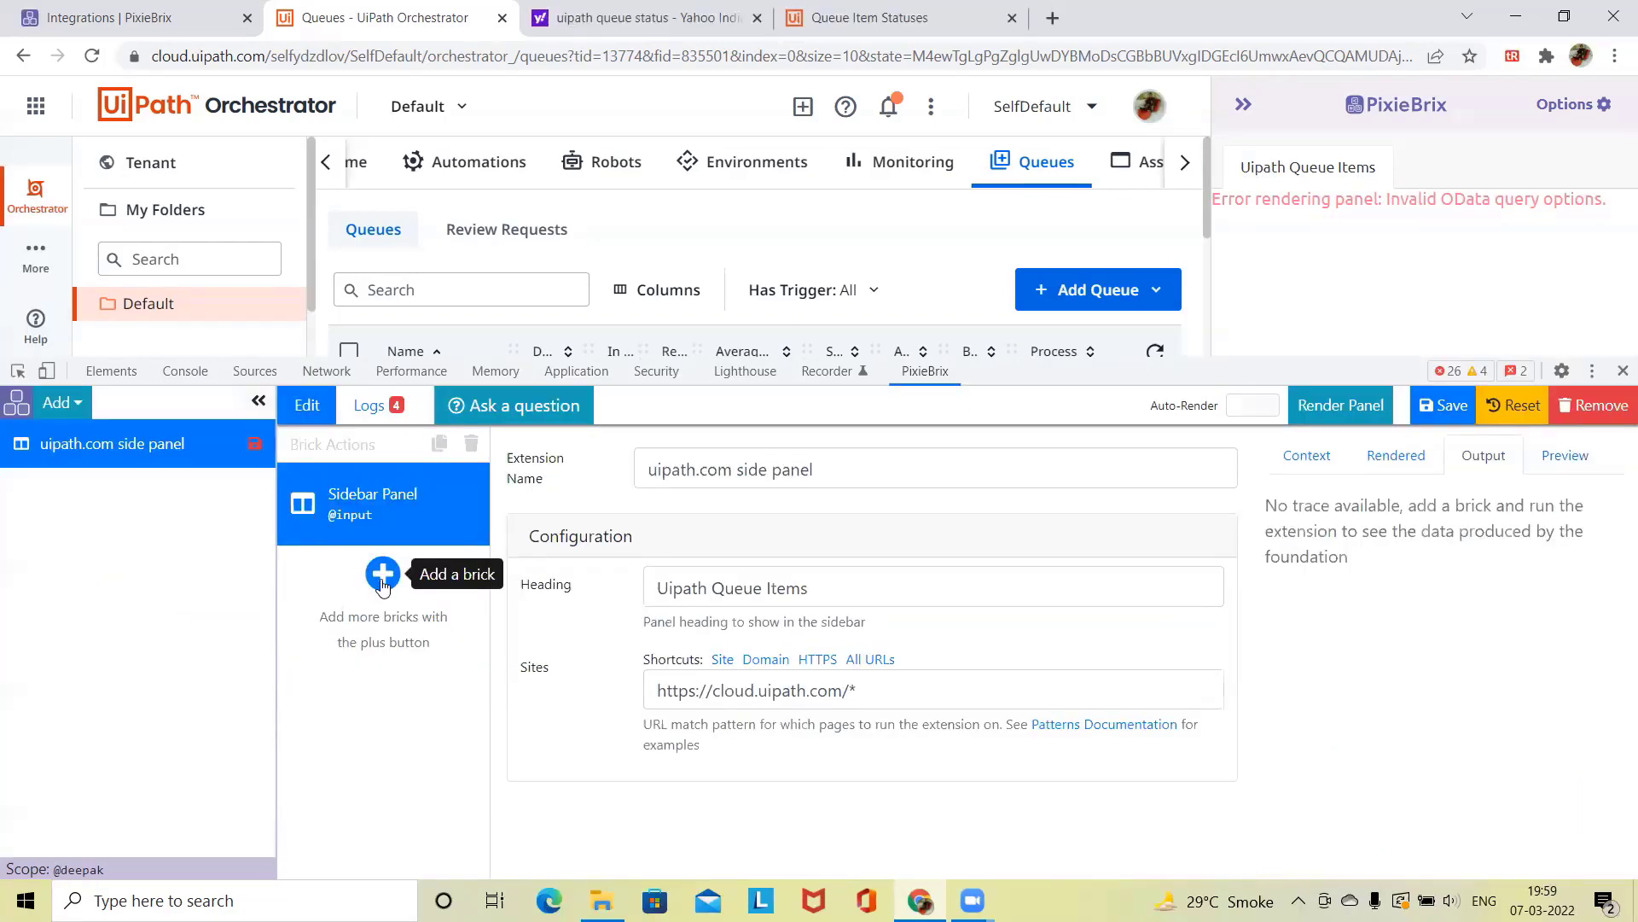
# Step: Add the UiPath Queue Items brick after the Sidebar Panel brick and start editing its filter
pyautogui.click(382, 584)
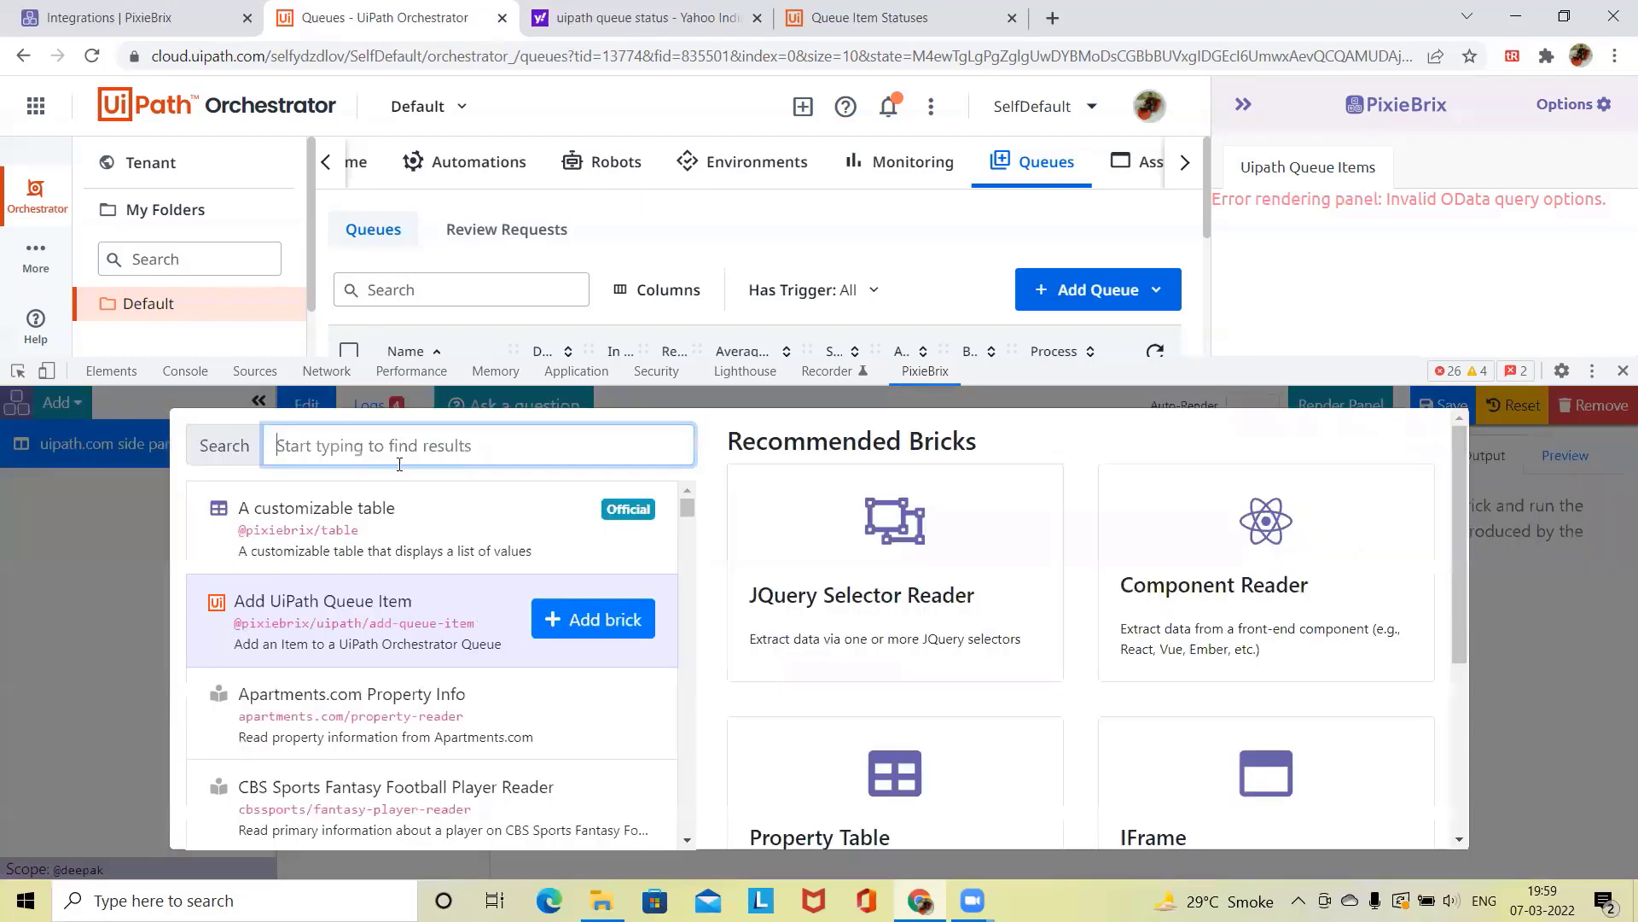
pyautogui.write('uipath')
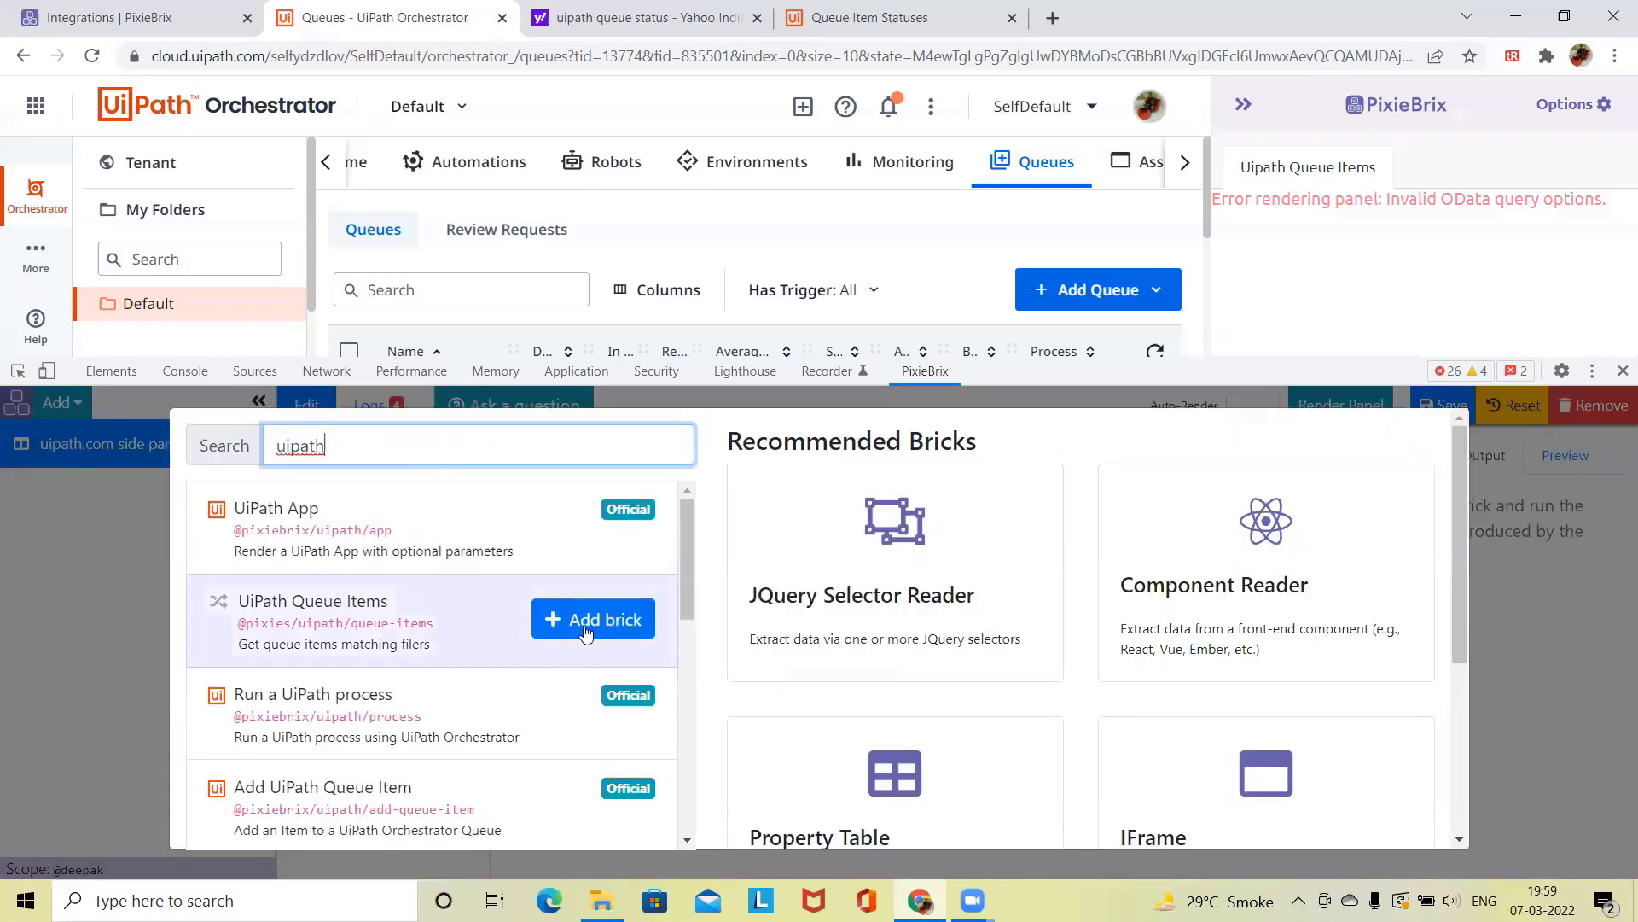
pyautogui.click(585, 621)
pyautogui.click(785, 576)
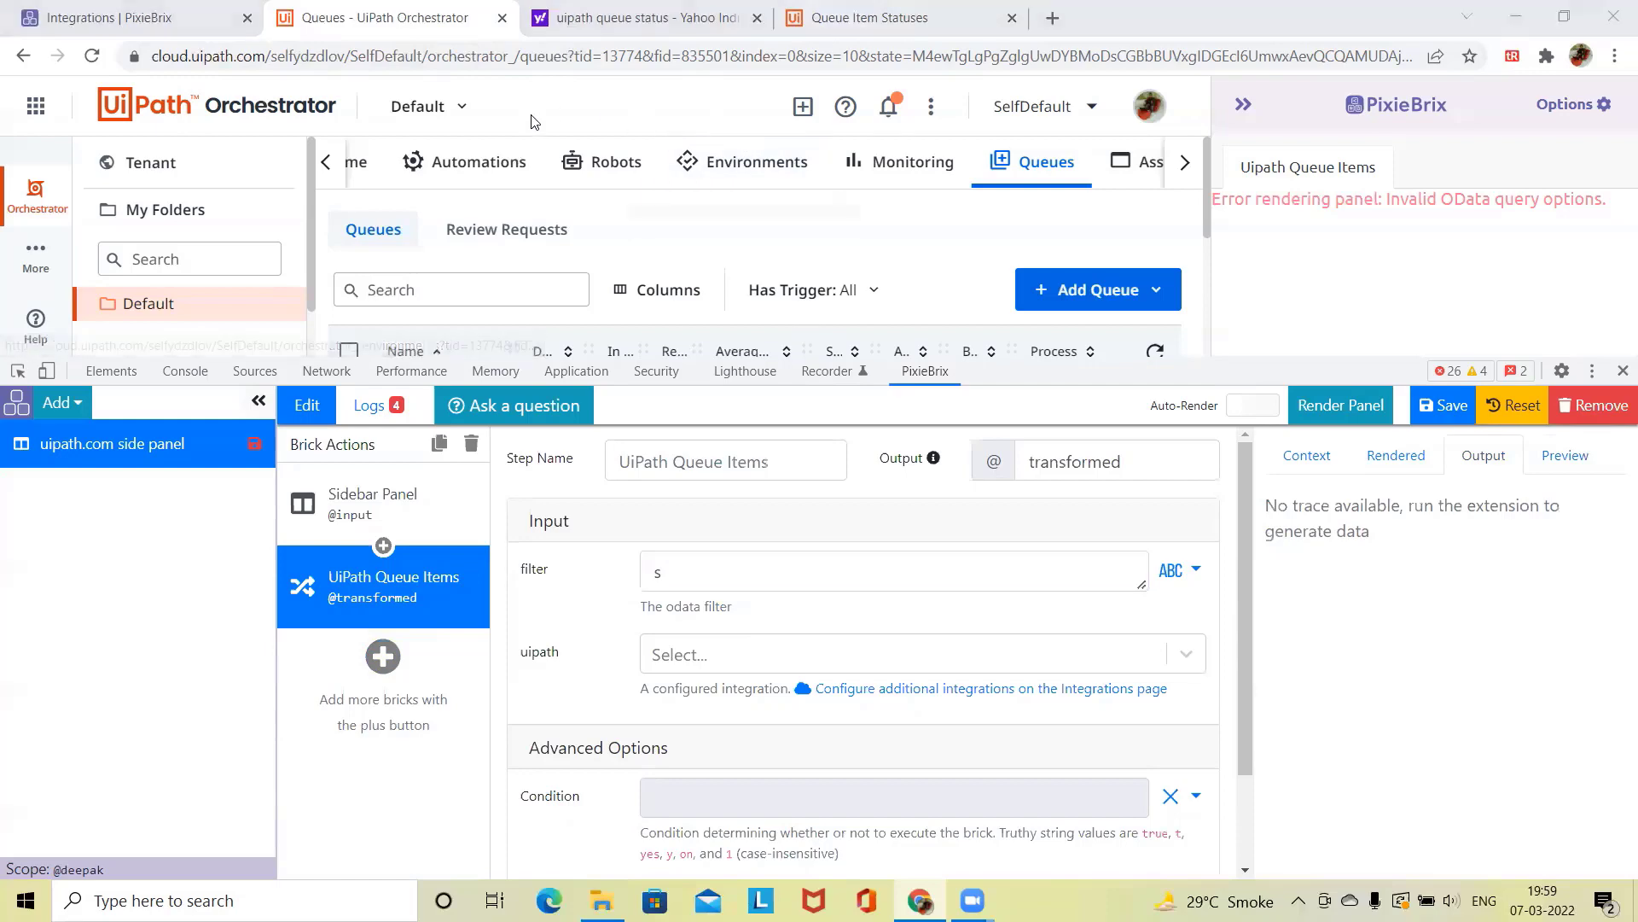
# Step: Examine the statuses diagram in the UiPath Queue Item Statuses documentation and return to the Queues page
pyautogui.click(1564, 17)
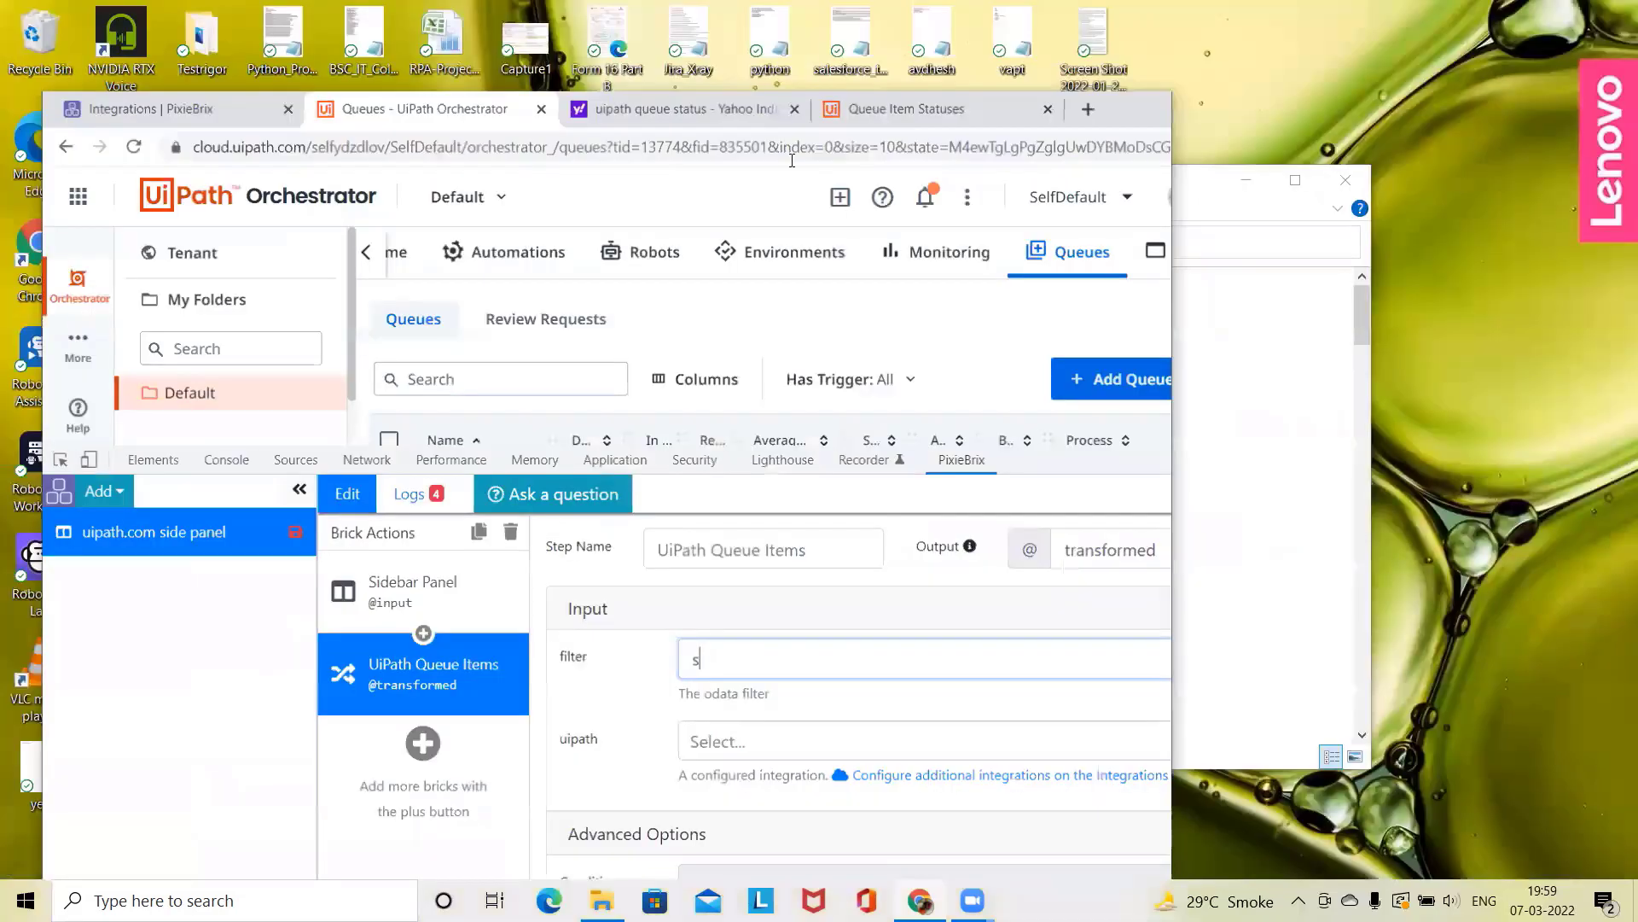
pyautogui.click(555, 114)
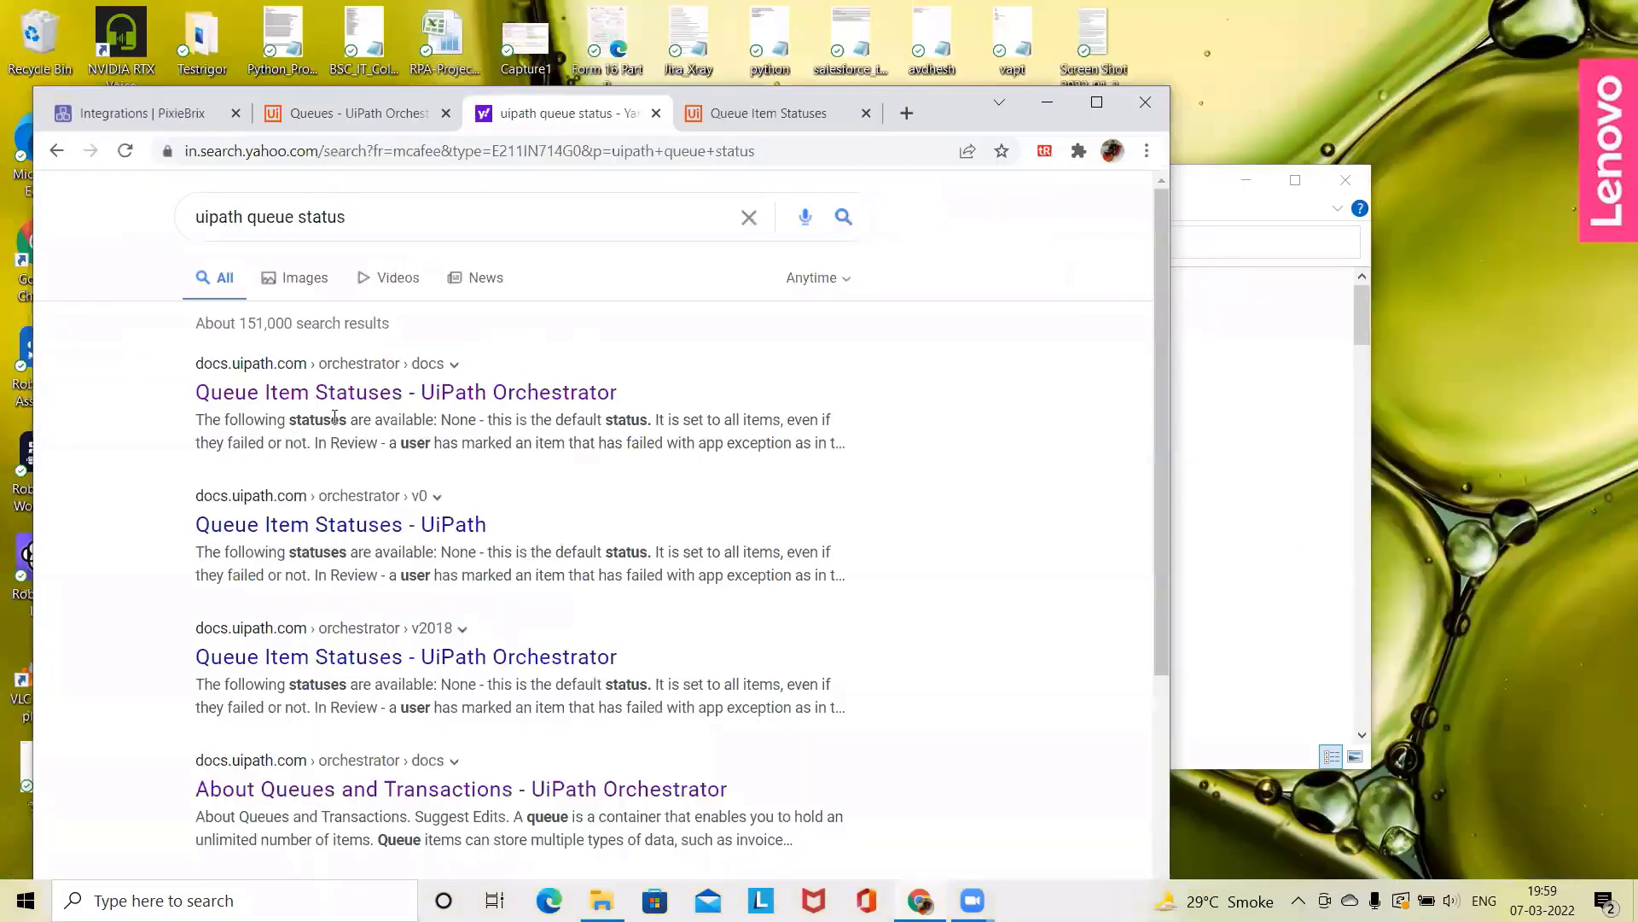
pyautogui.click(768, 114)
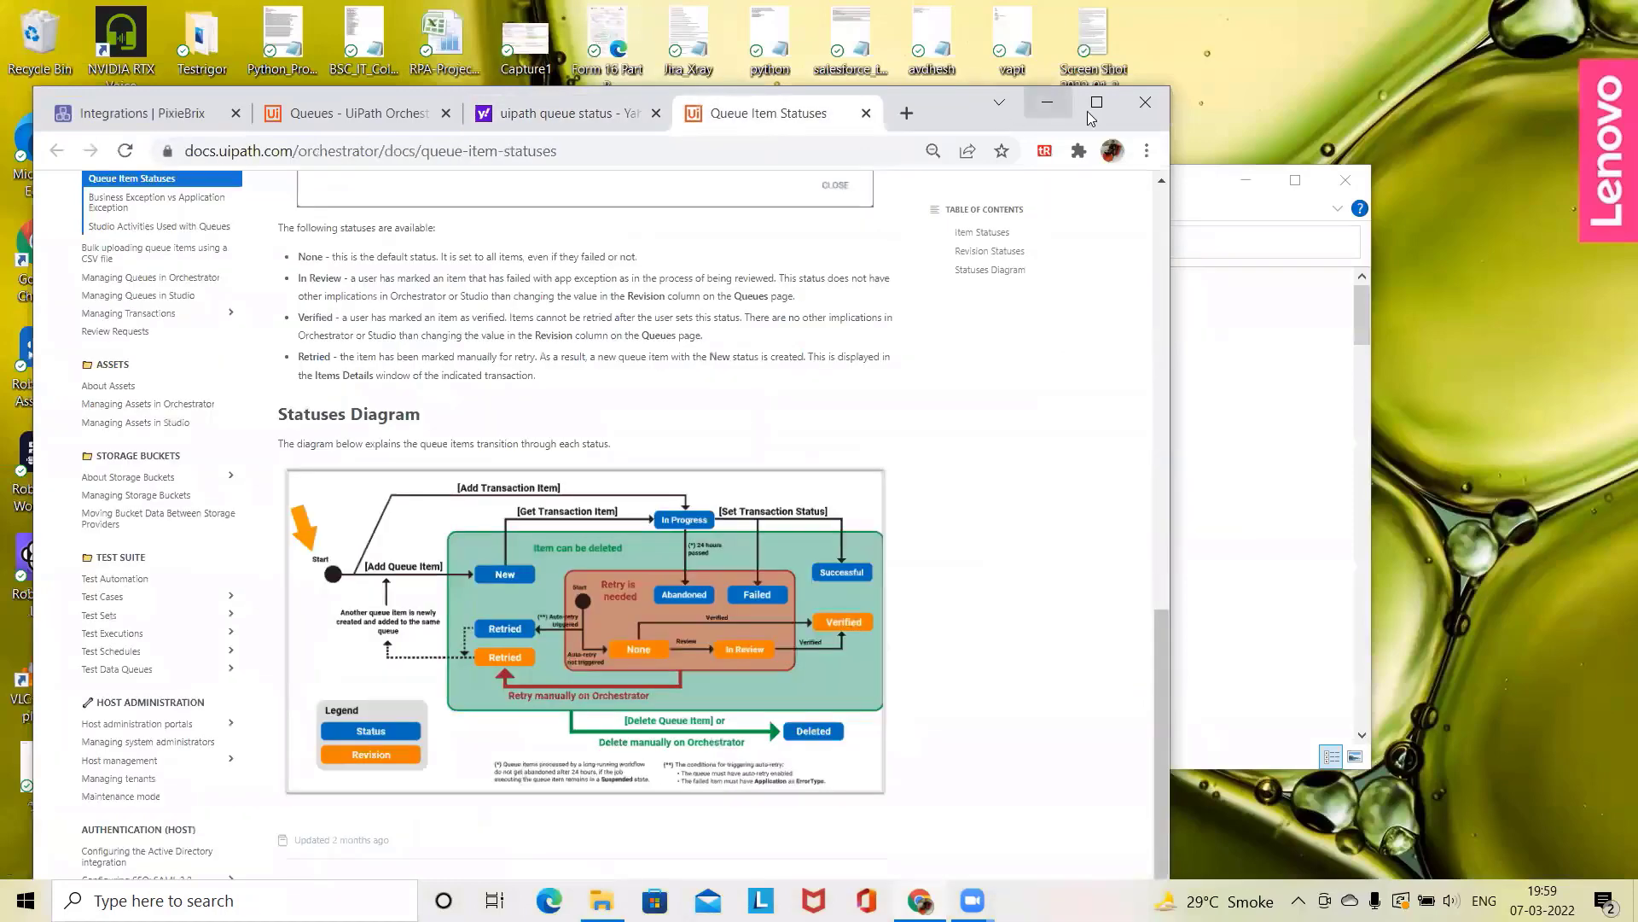
pyautogui.click(1047, 102)
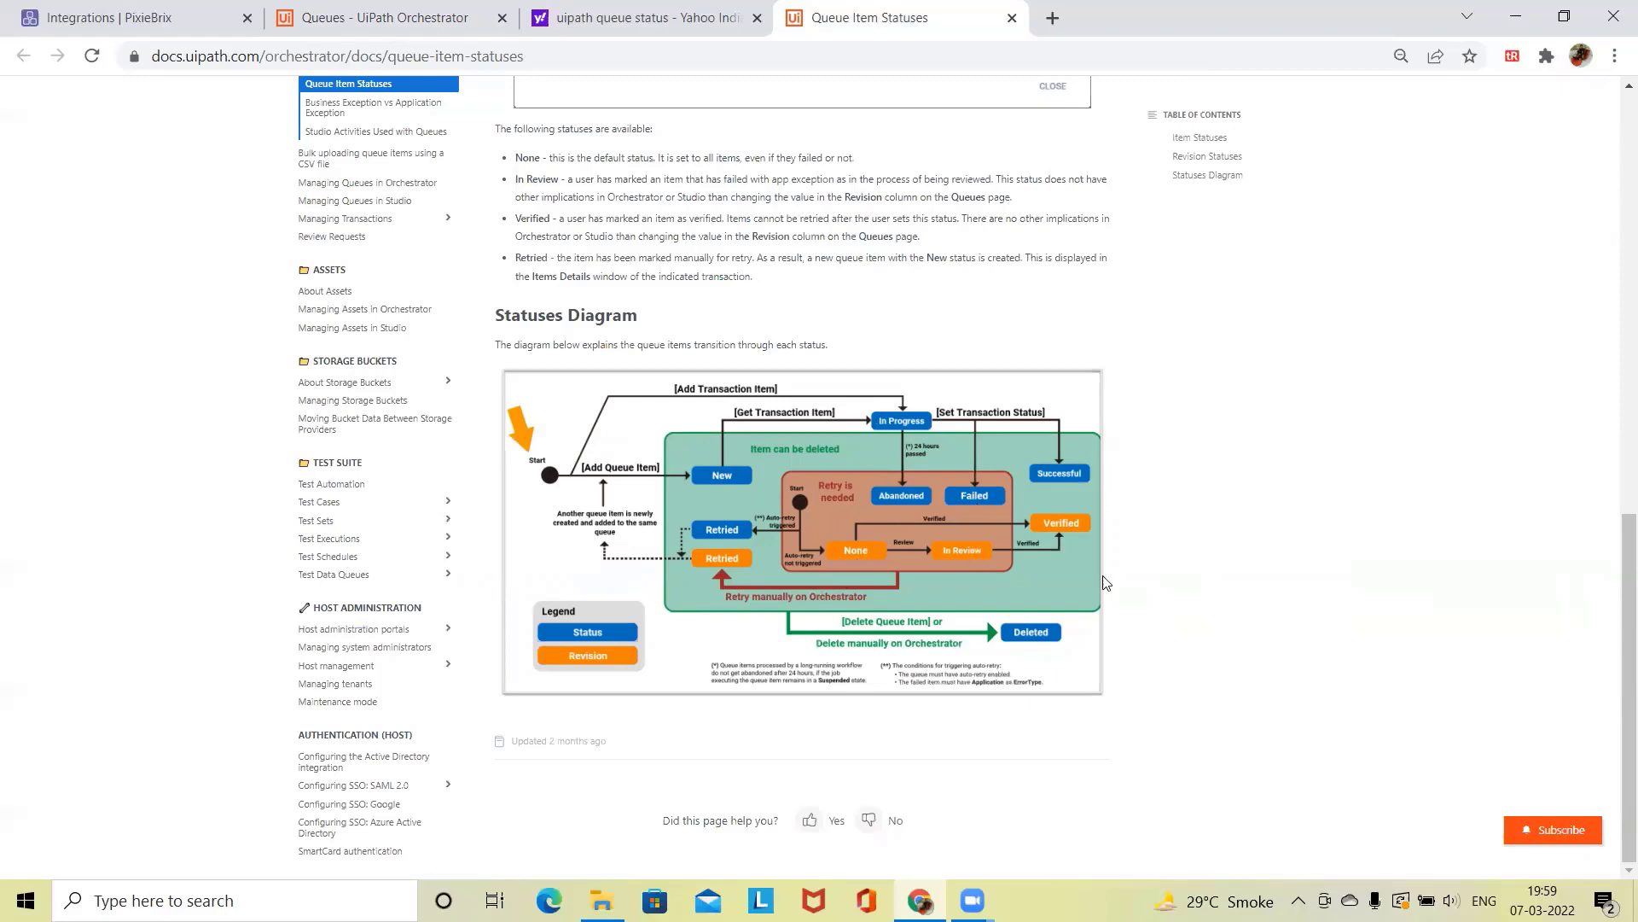
pyautogui.click(354, 15)
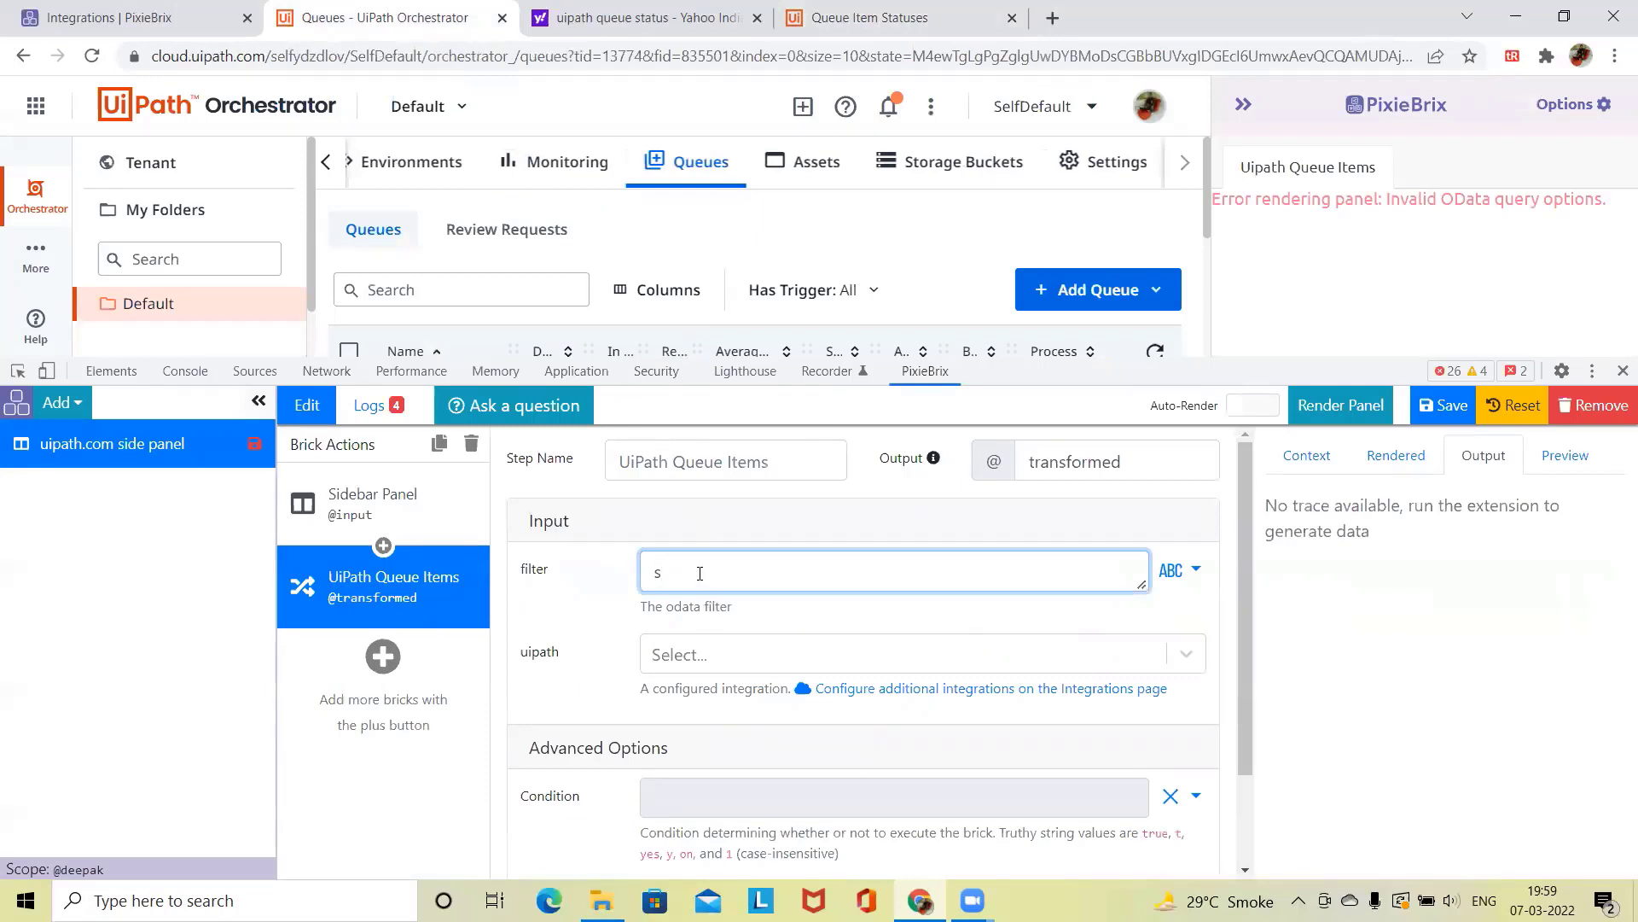
# Step: Set the UiPath Queue Items brick's filter to status eq 'New'
pyautogui.write('tu')
pyautogui.write('a')
pyautogui.press('BackSpace')
pyautogui.press('BackSpace')
pyautogui.write('atus eq')
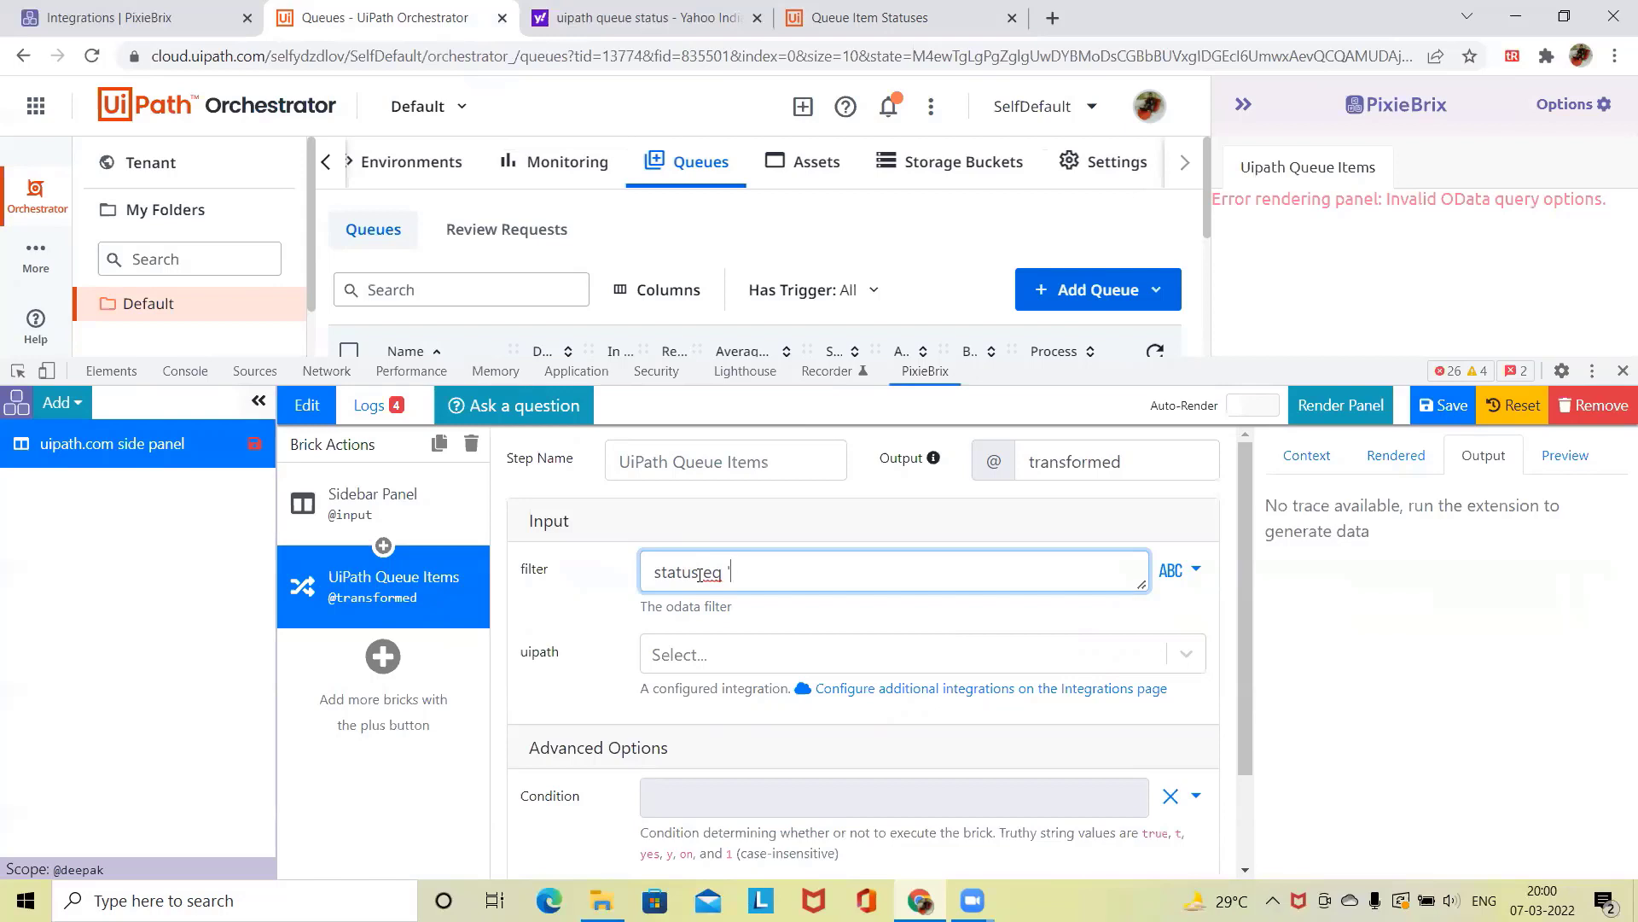
pyautogui.write("'New")
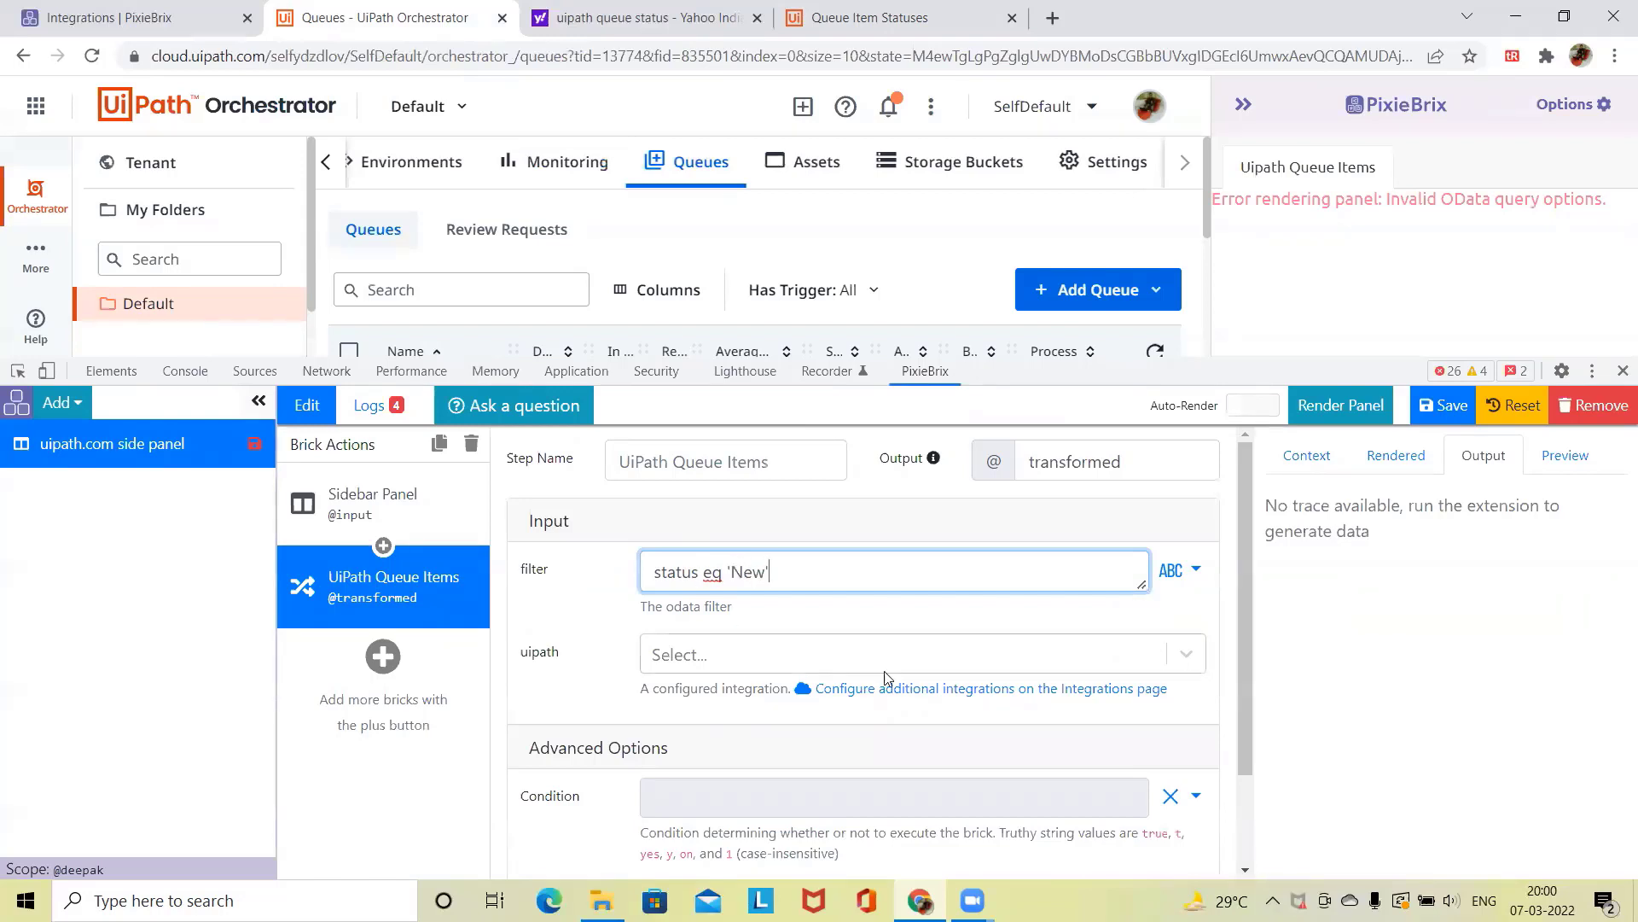
# Step: Choose the Orchestrator API — Private integration for the queue items brick and save the extension
pyautogui.click(1195, 664)
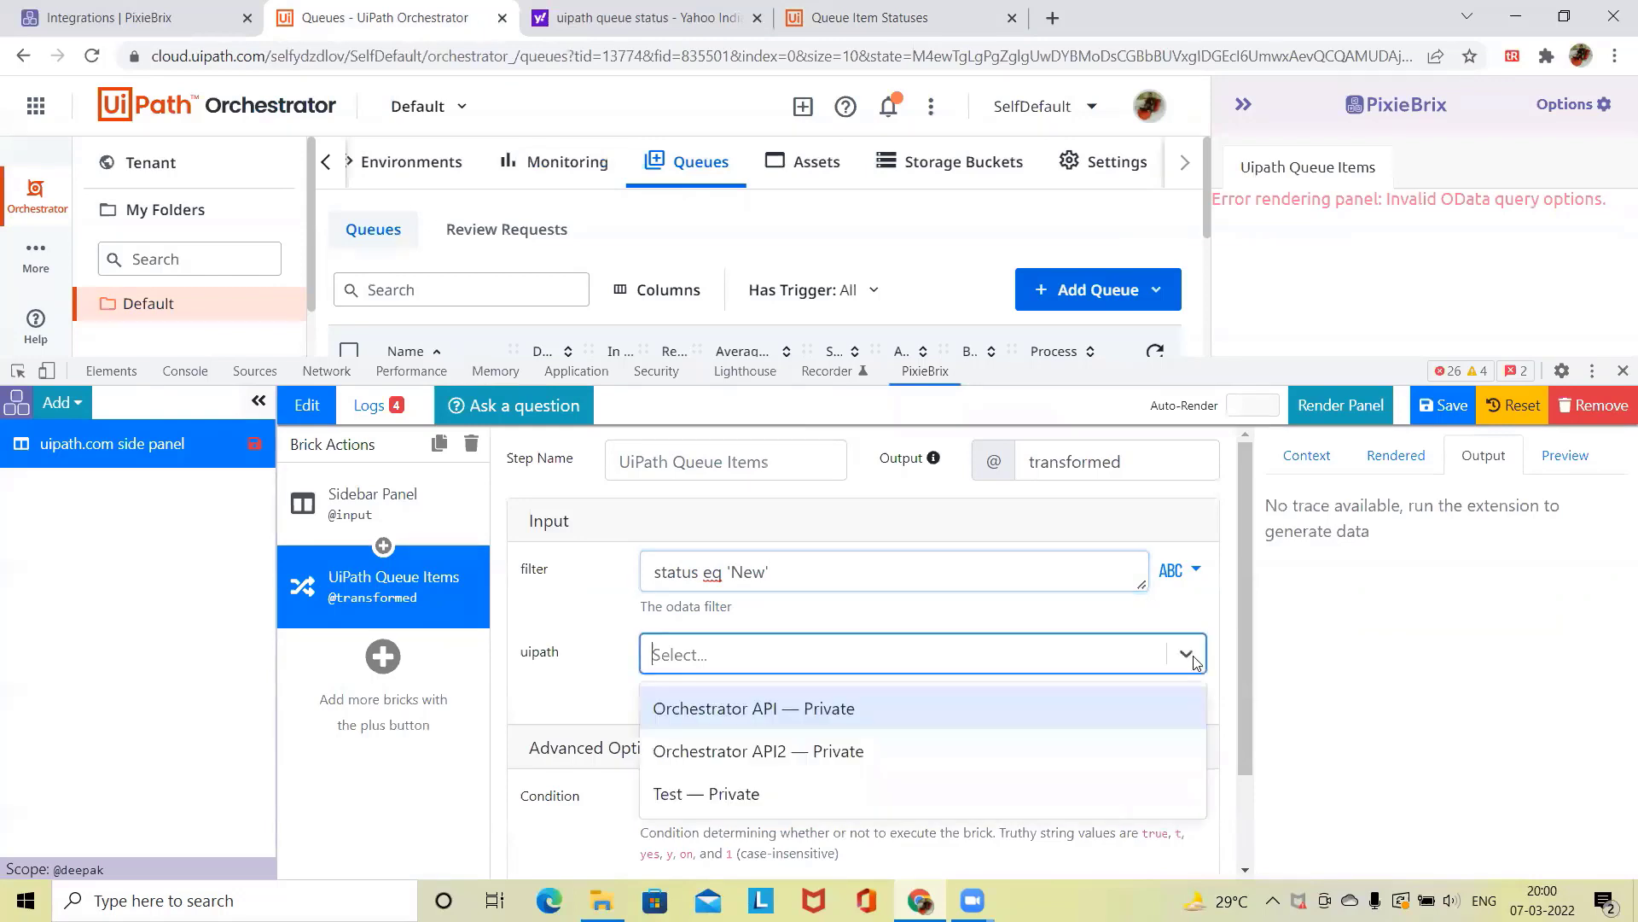
pyautogui.click(848, 717)
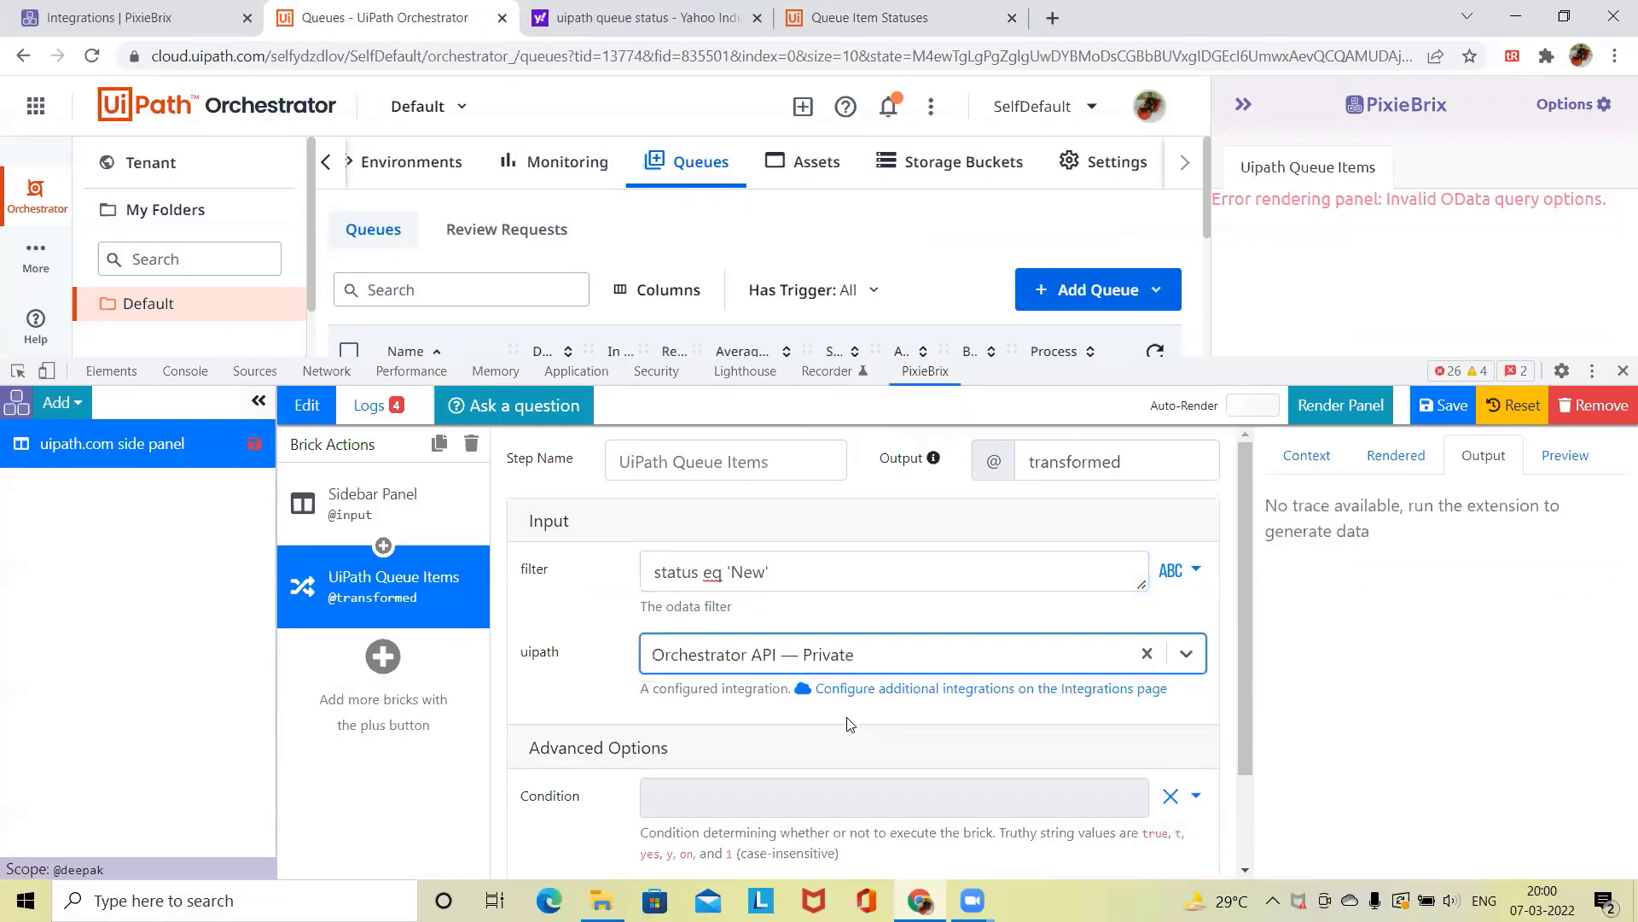
pyautogui.click(1454, 408)
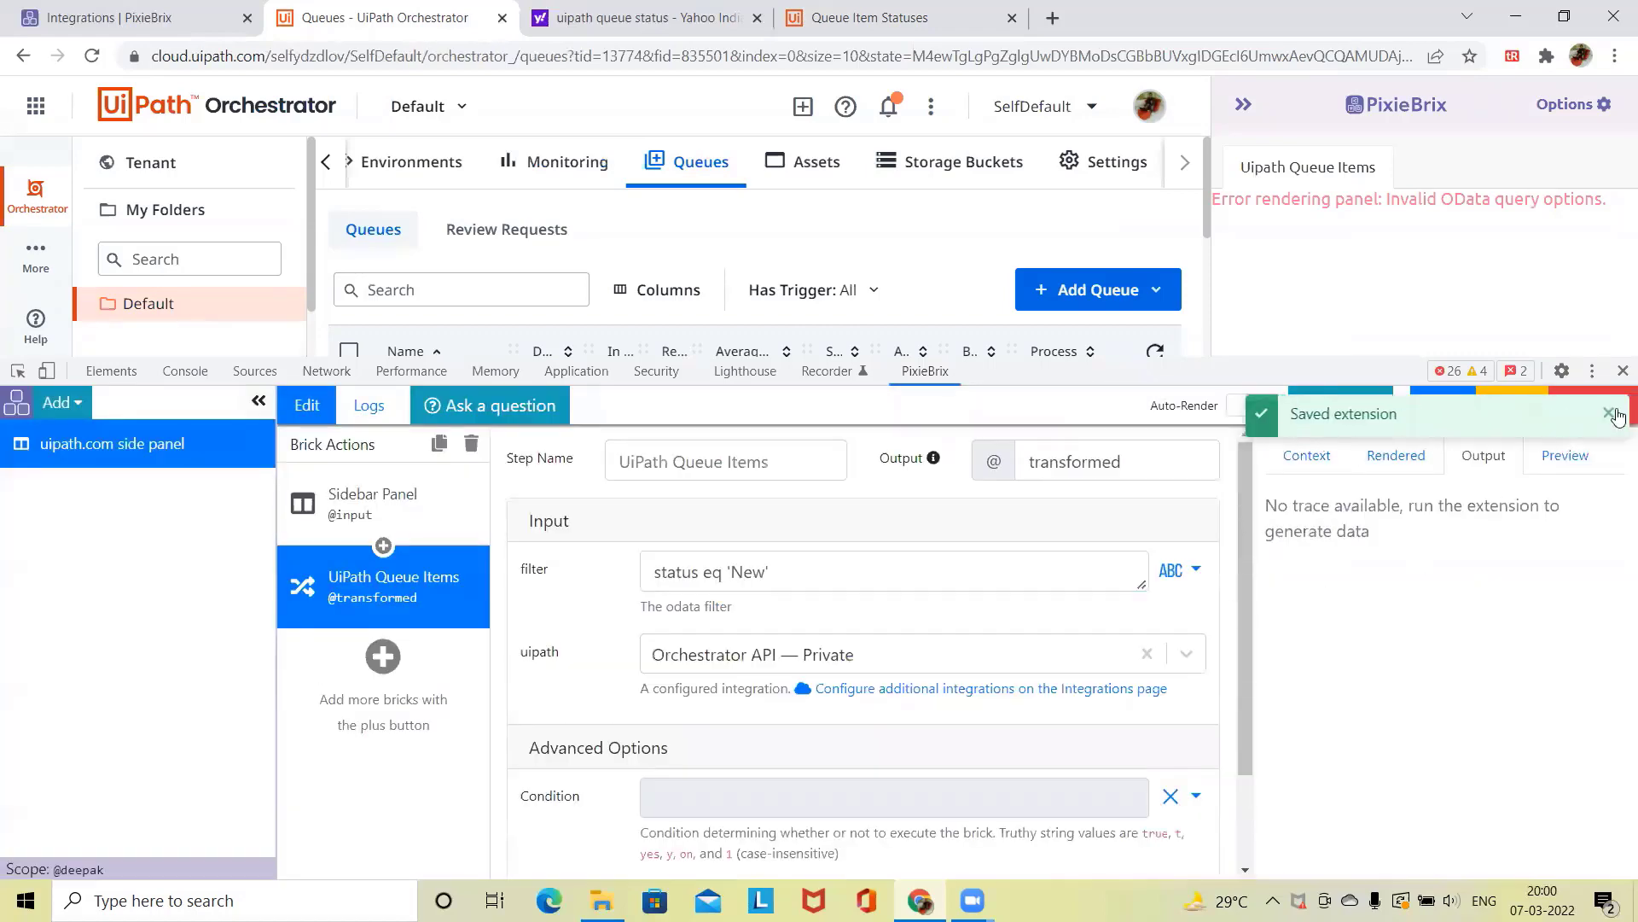
pyautogui.click(1609, 415)
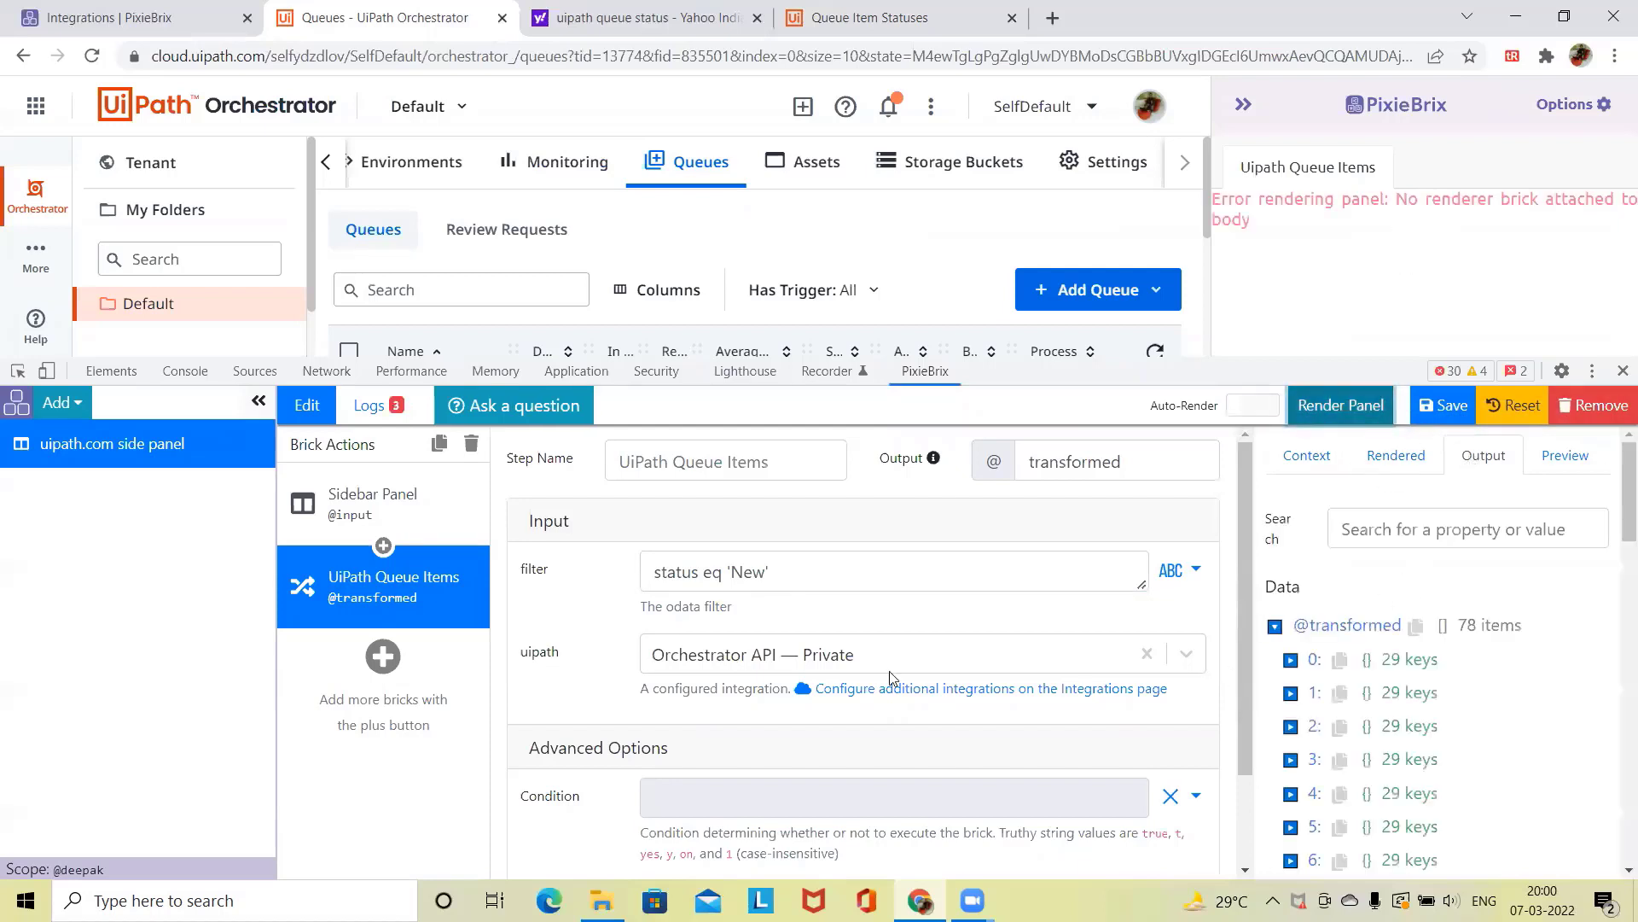
# Step: Examine the list of queue items in the brick's output and the fields of the first item
pyautogui.scroll(-15, 1502, 674)
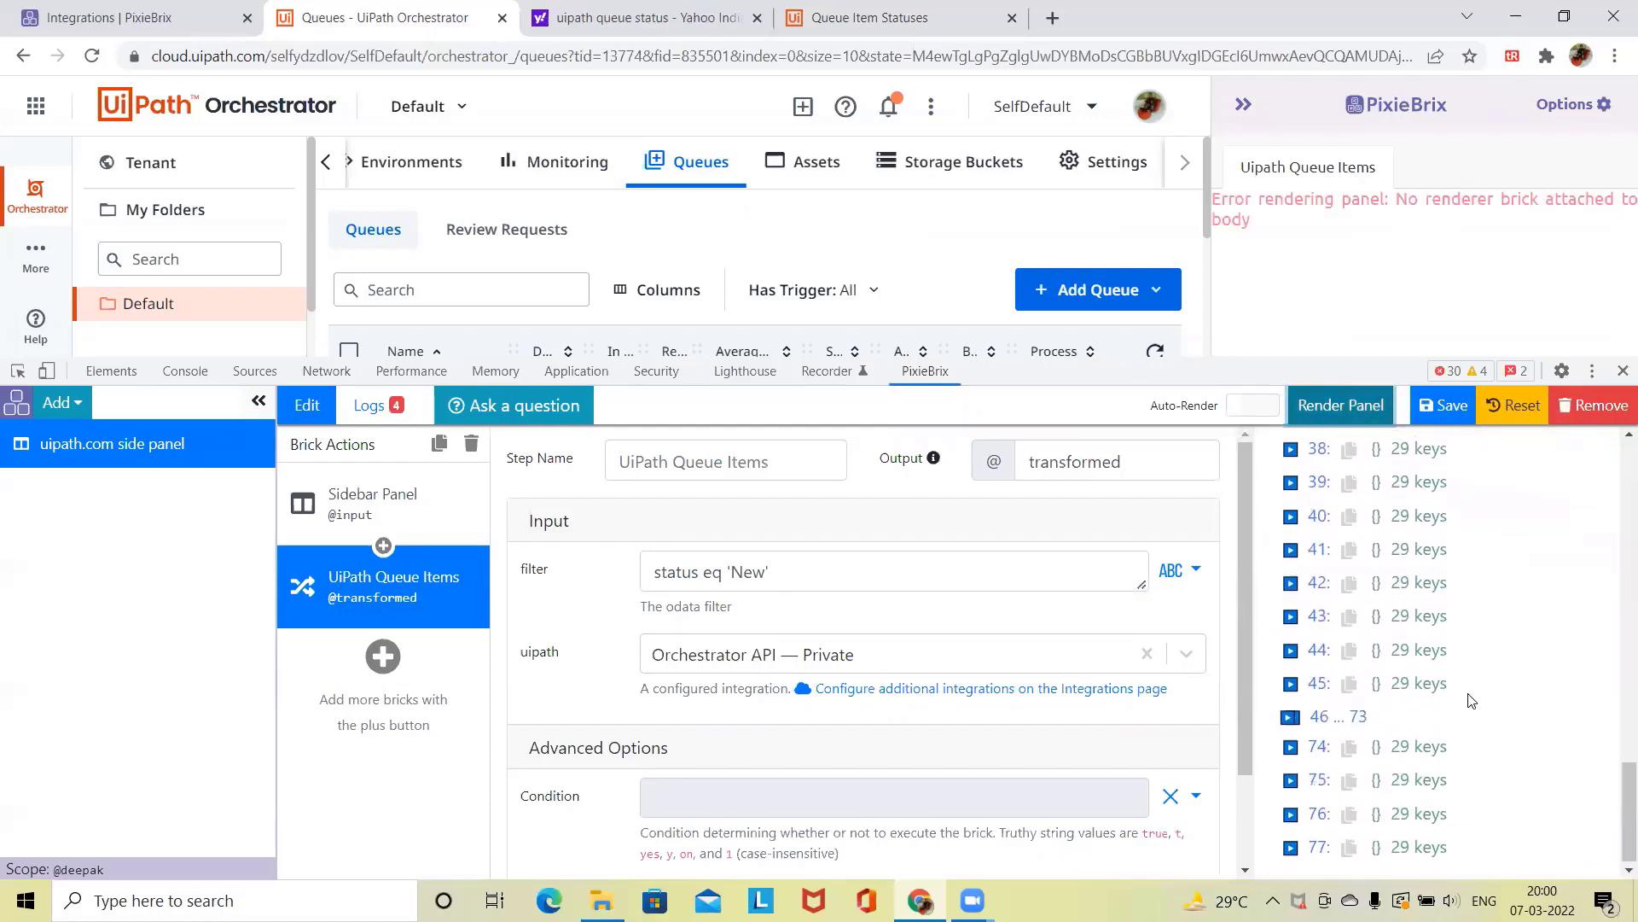
pyautogui.scroll(15, 1470, 704)
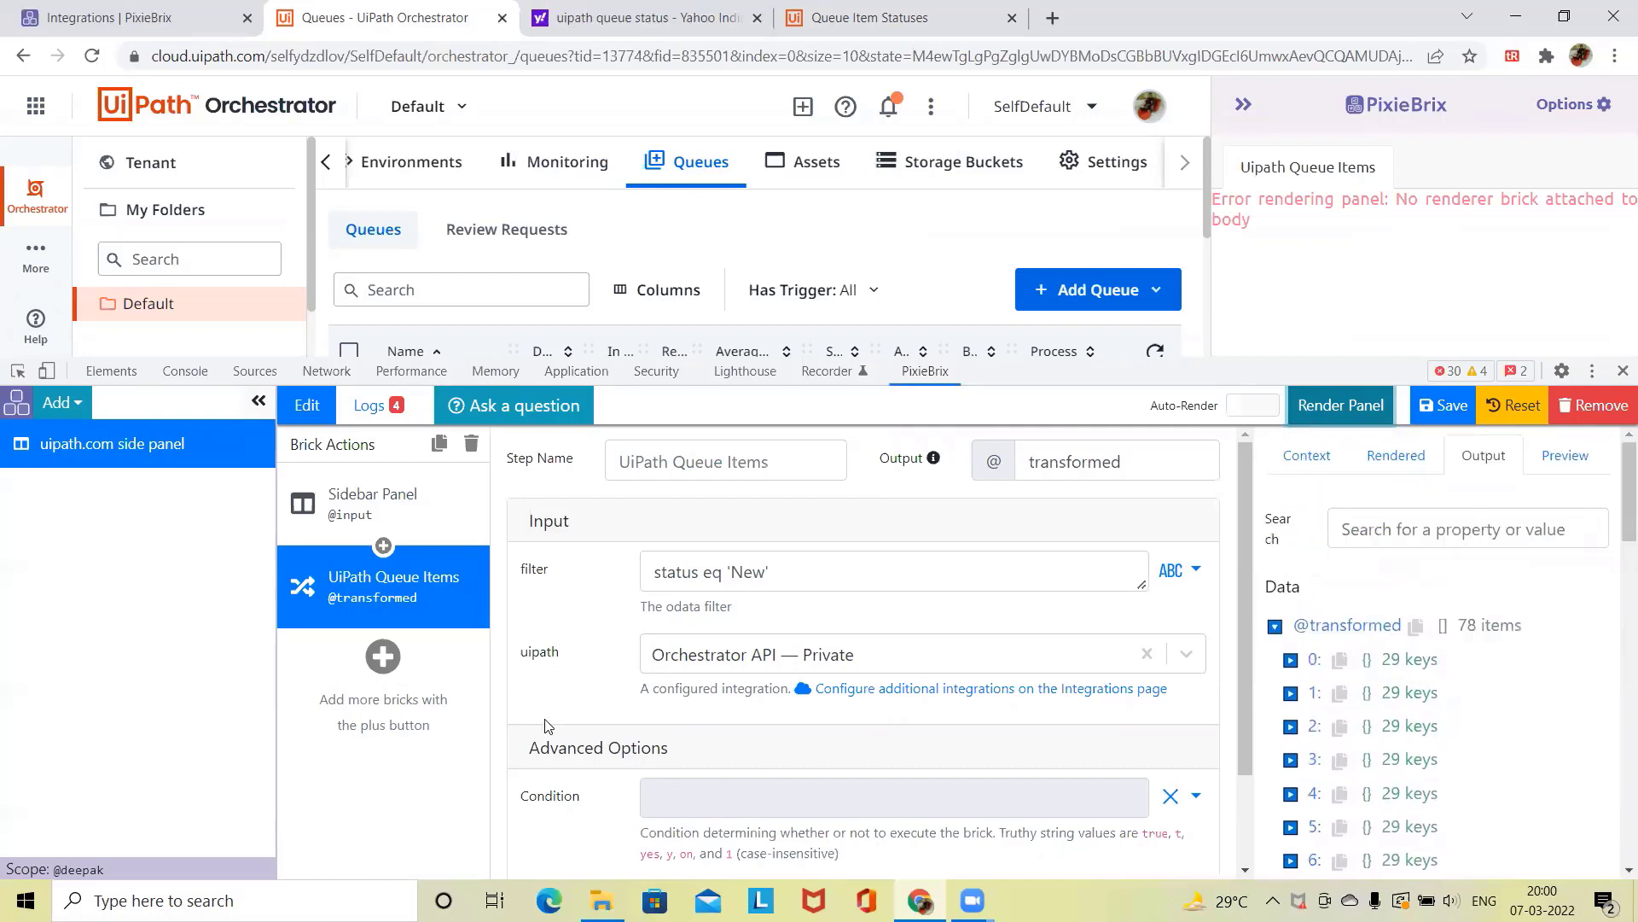
pyautogui.scroll(-4, 1334, 642)
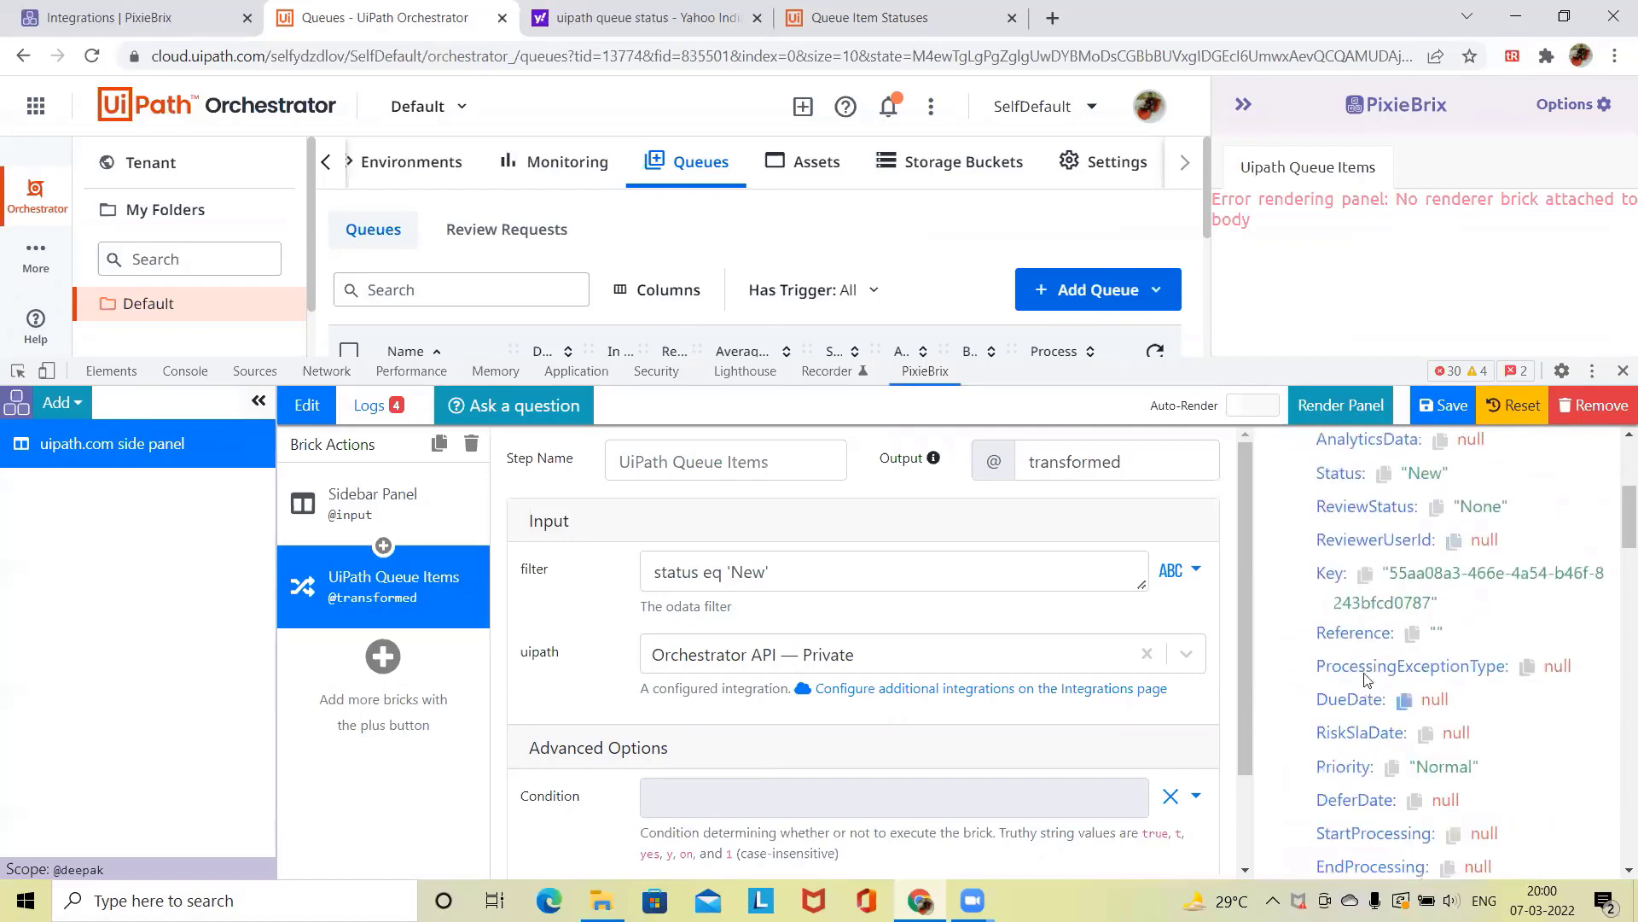
pyautogui.scroll(-6, 1408, 689)
pyautogui.scroll(6, 1408, 690)
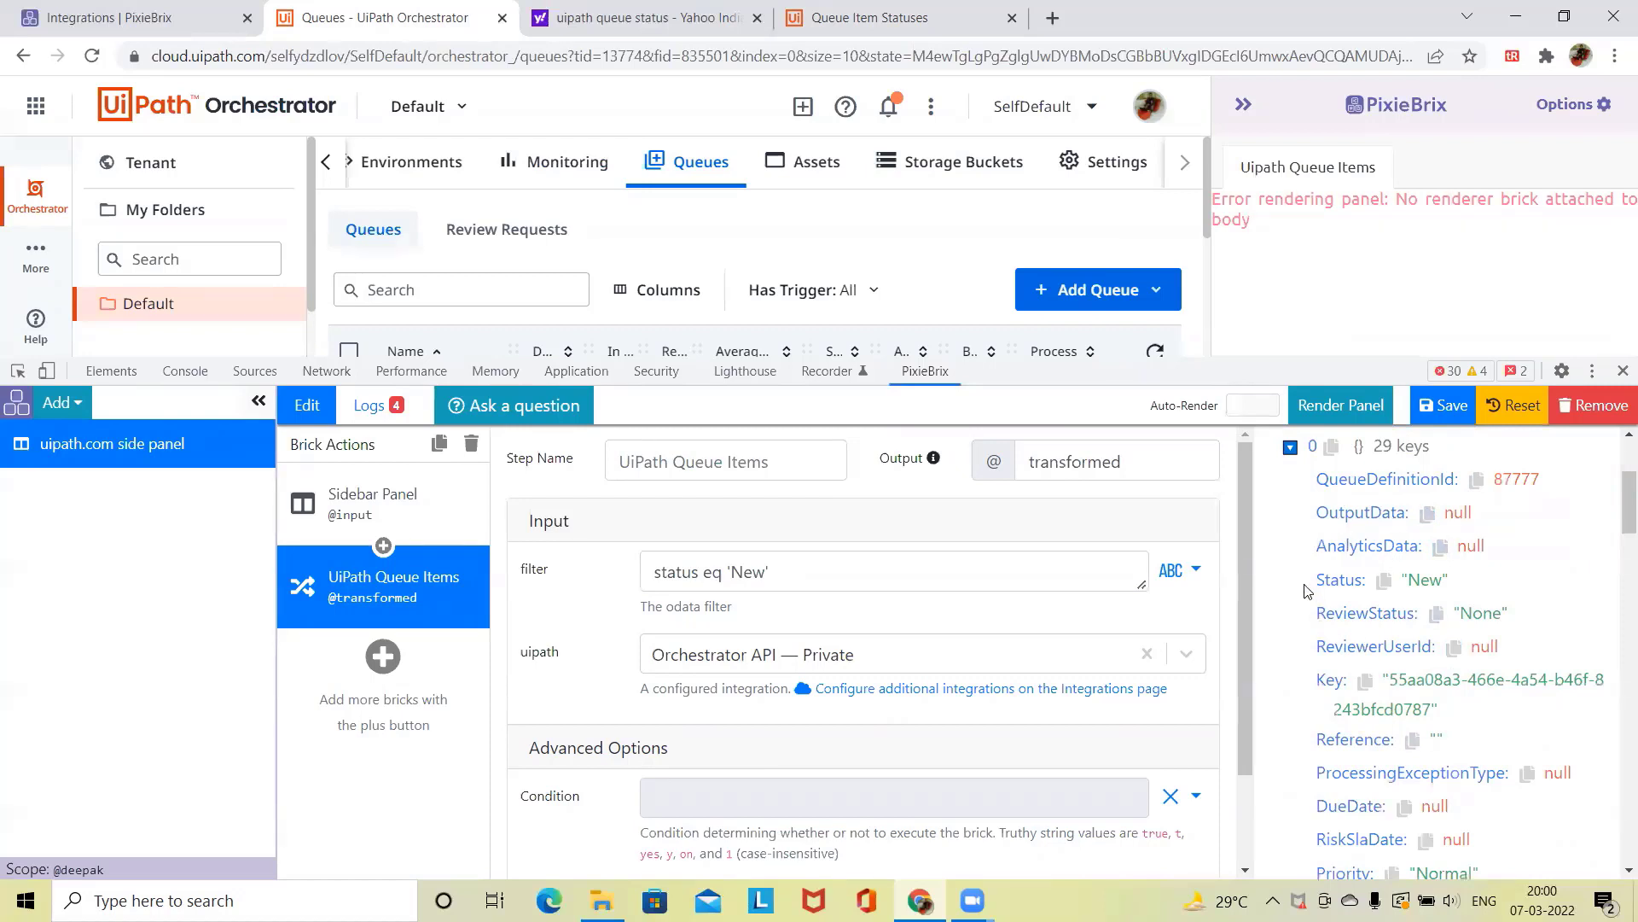
pyautogui.scroll(-1, 1314, 606)
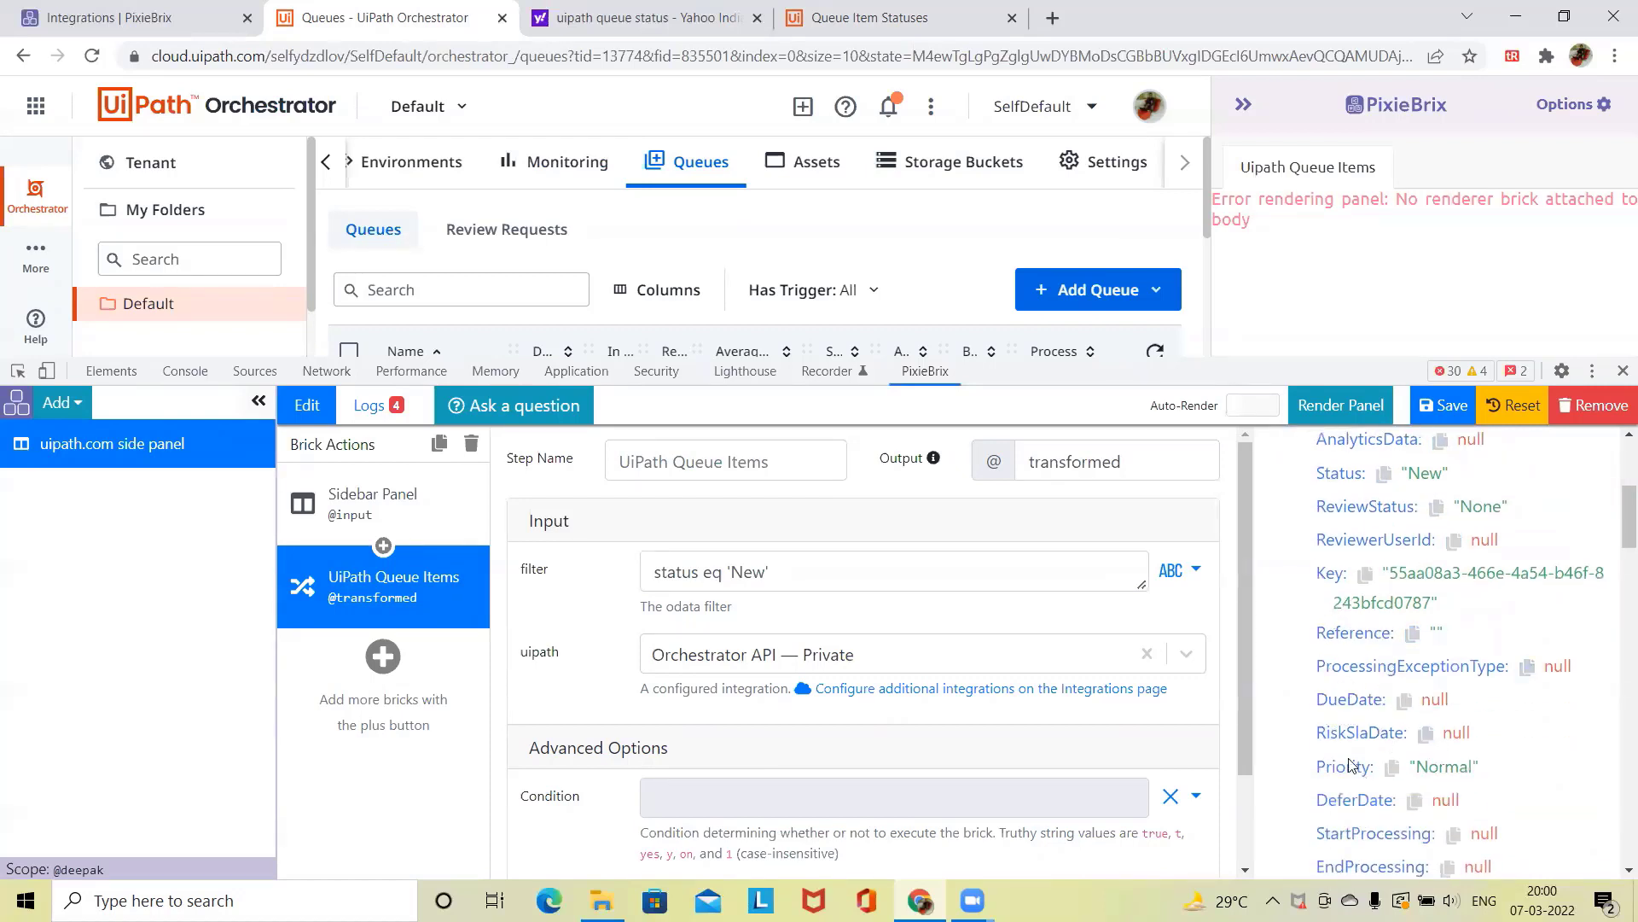
pyautogui.scroll(-1, 1376, 806)
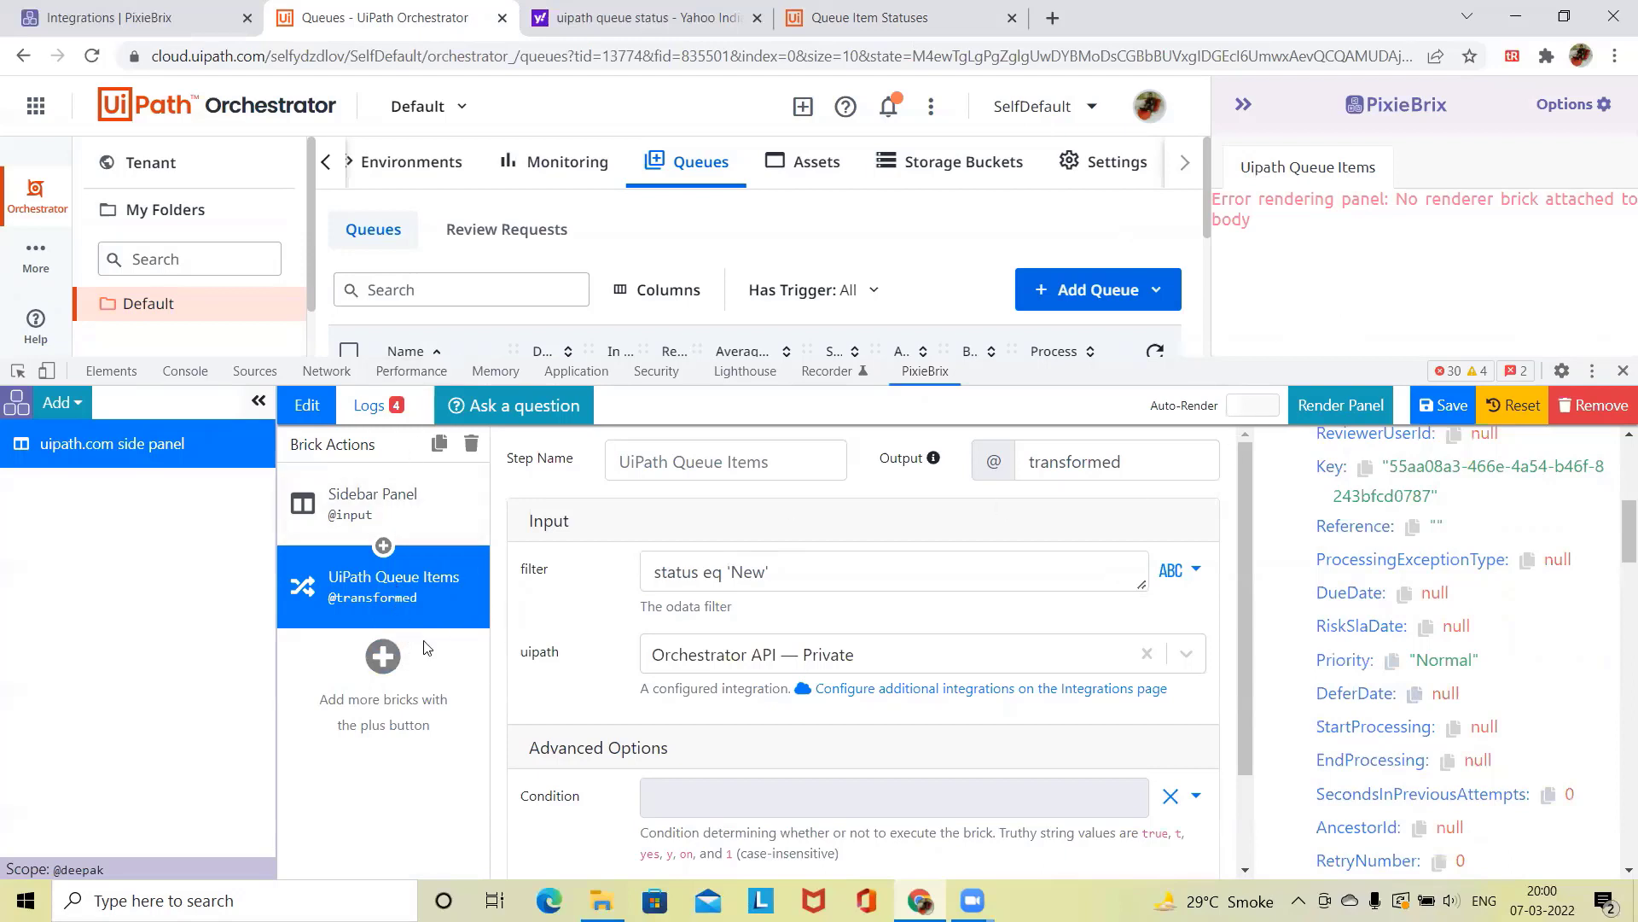
# Step: Add the Render Document brick after the UiPath Queue Items brick
pyautogui.click(381, 657)
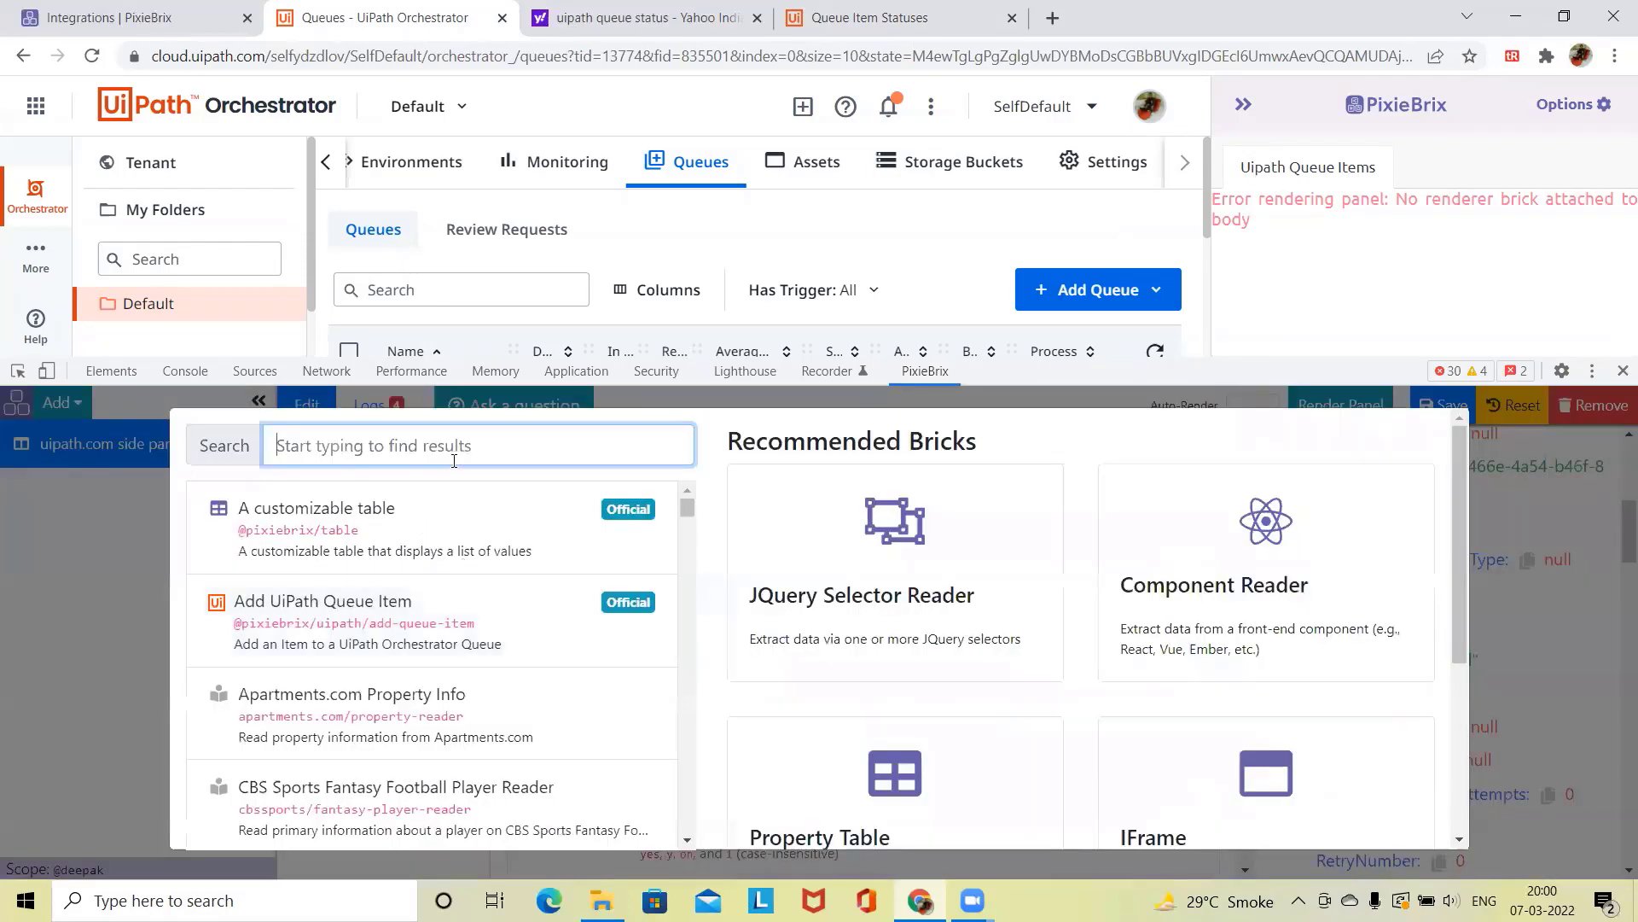
pyautogui.write('re')
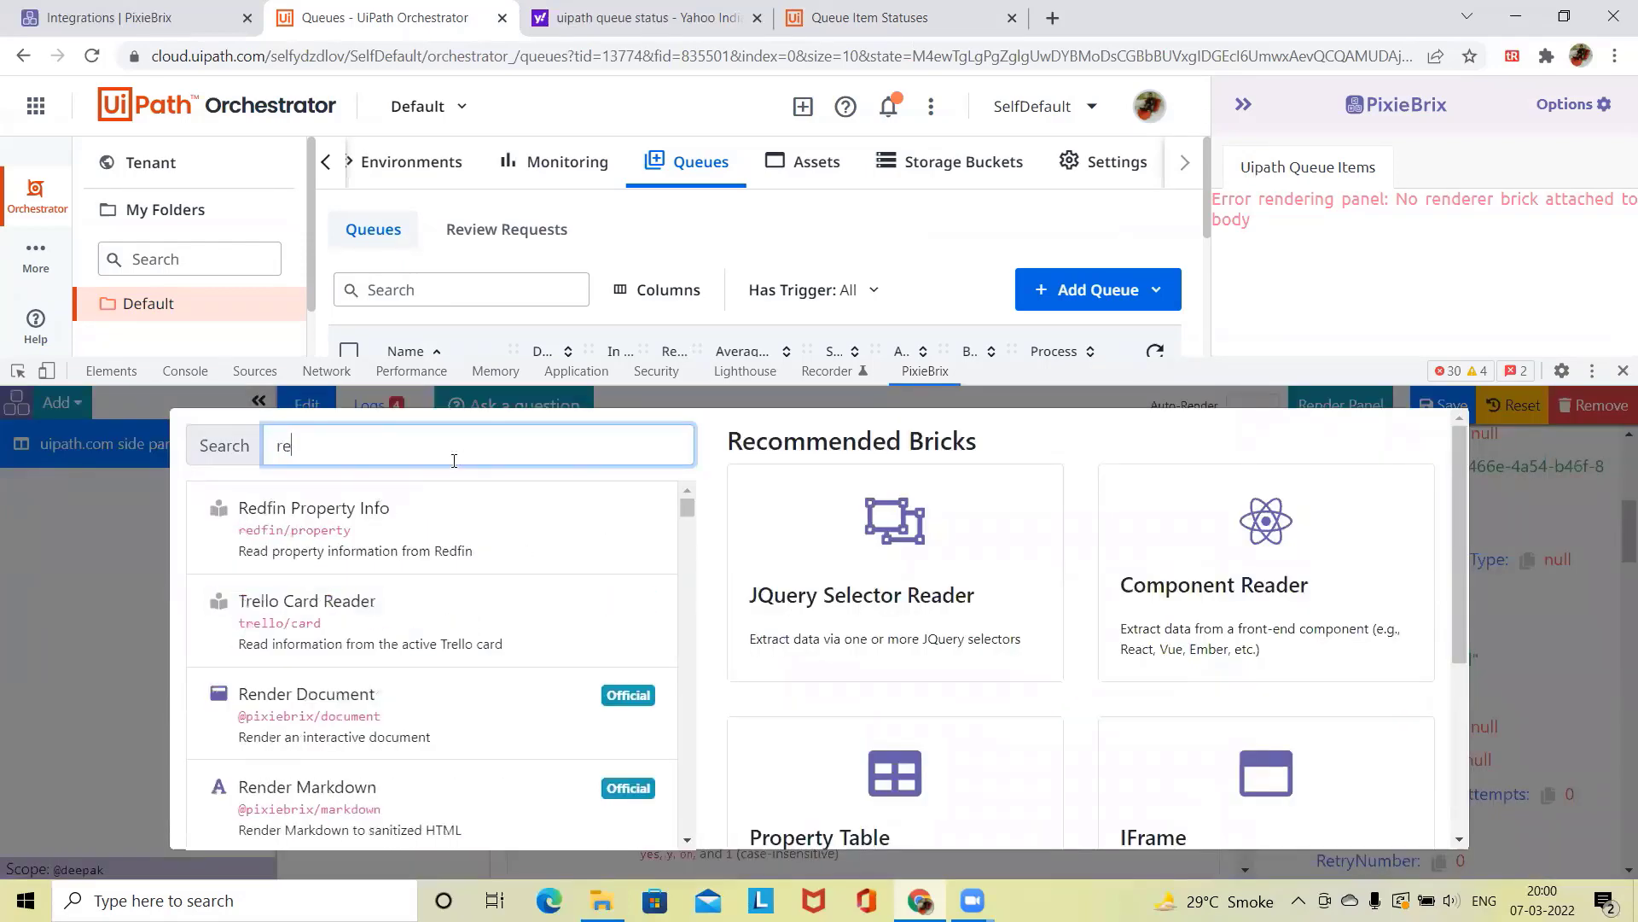
pyautogui.write('nder')
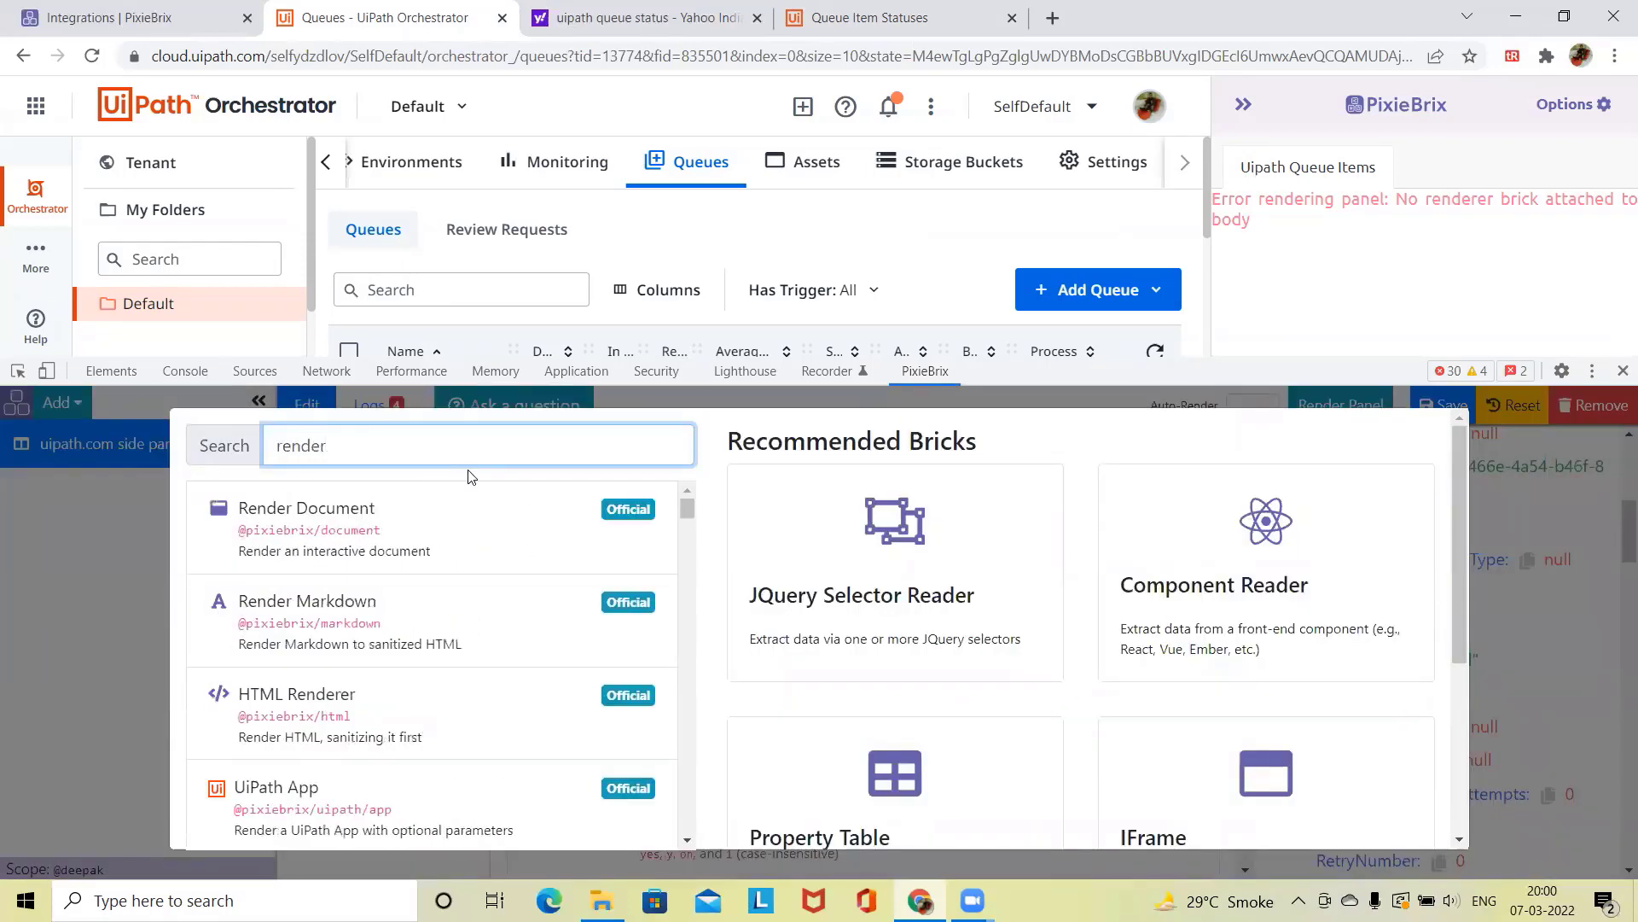
pyautogui.click(622, 530)
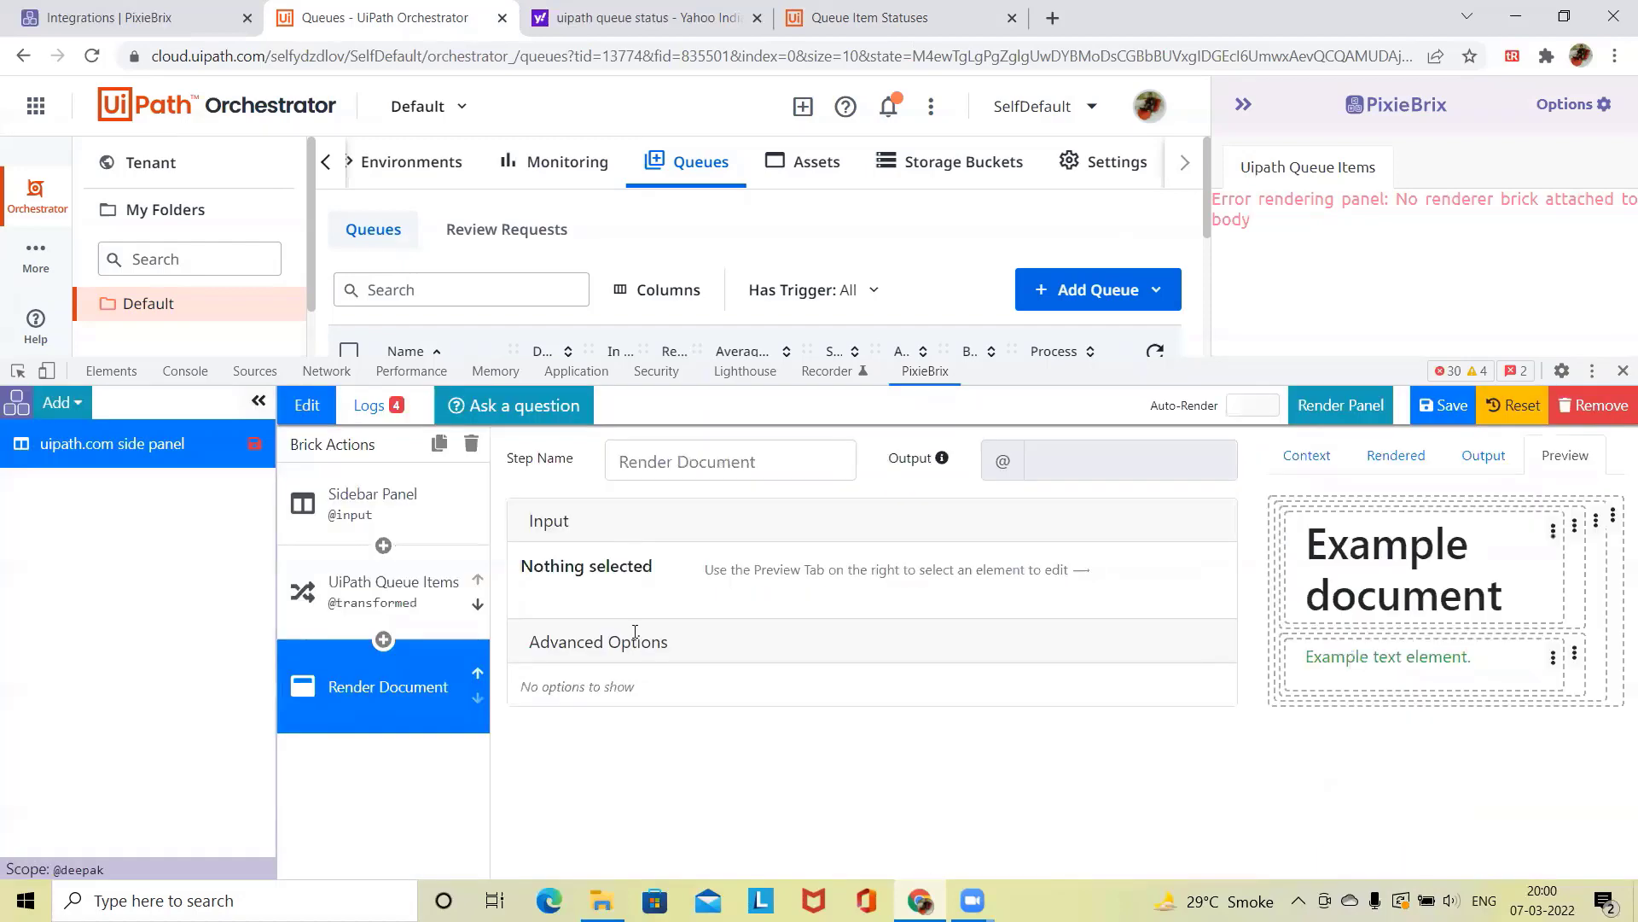
# Step: Set the document's Header 1 title to "UiPath Queue Detail" and save the extension
pyautogui.click(1509, 597)
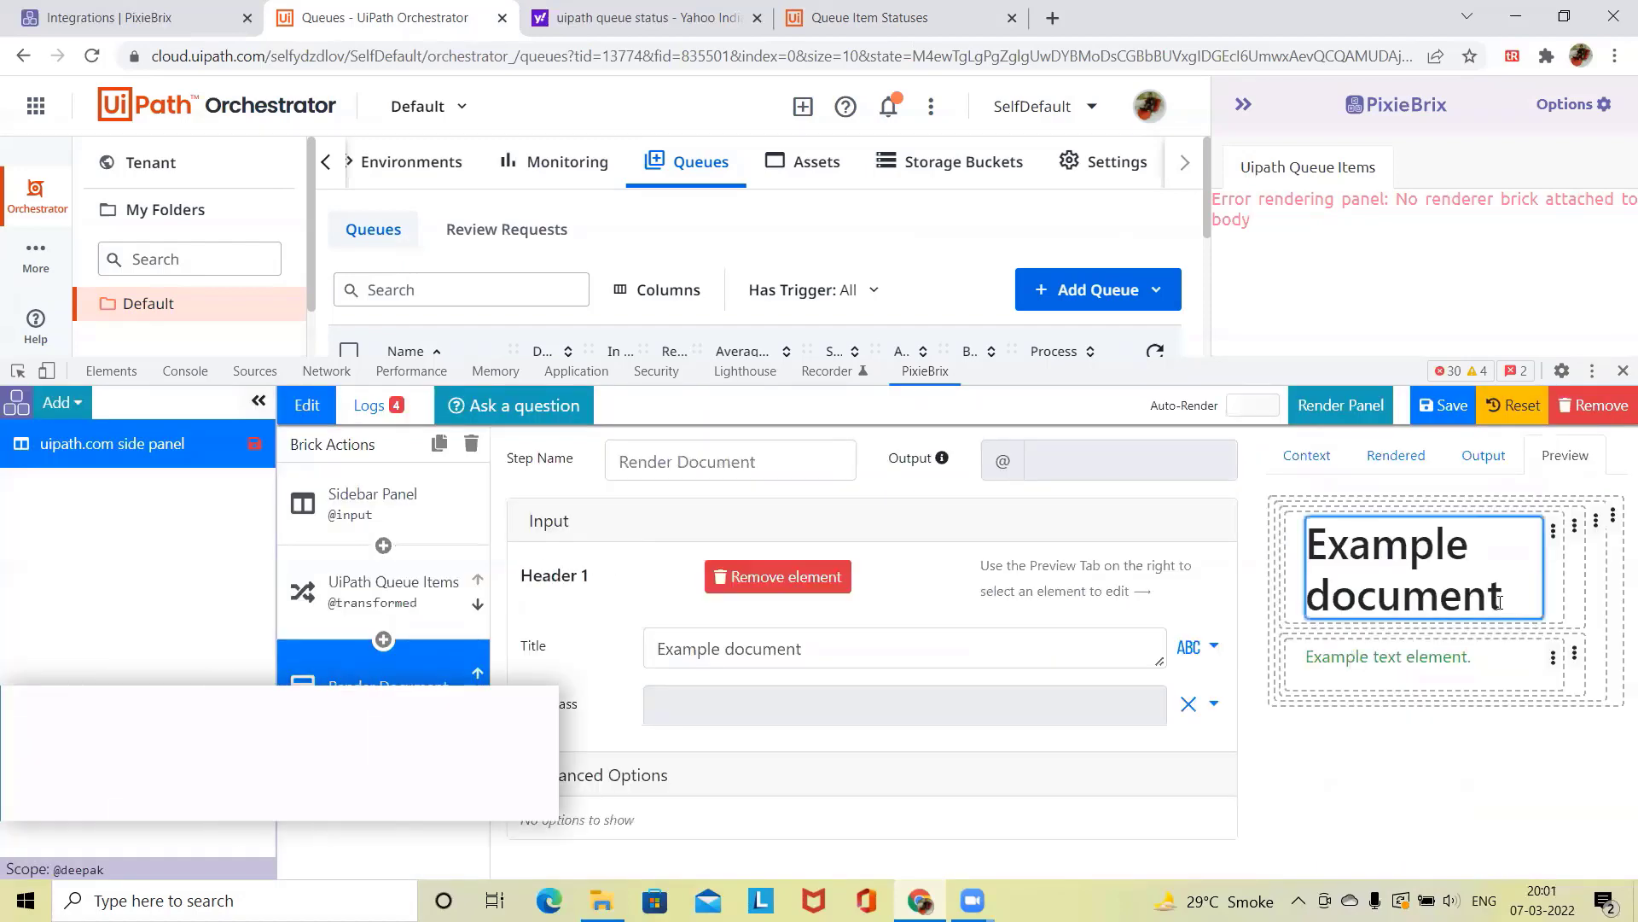
pyautogui.moveTo(1506, 597); pyautogui.dragTo(1276, 540)
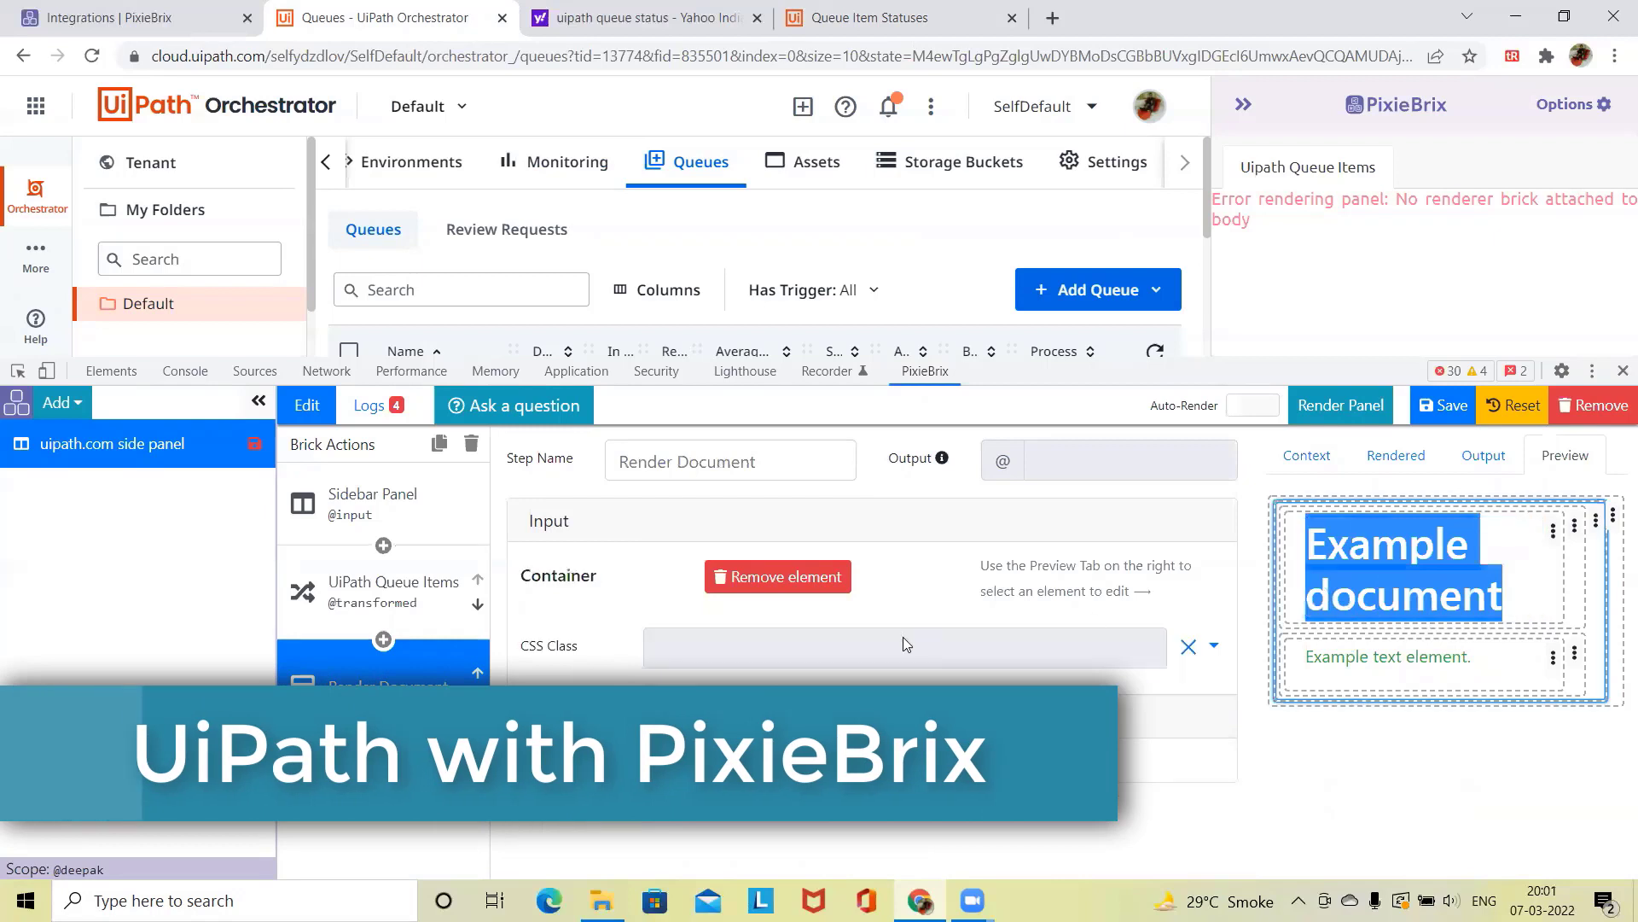
pyautogui.click(1517, 602)
pyautogui.moveTo(819, 649); pyautogui.dragTo(578, 651)
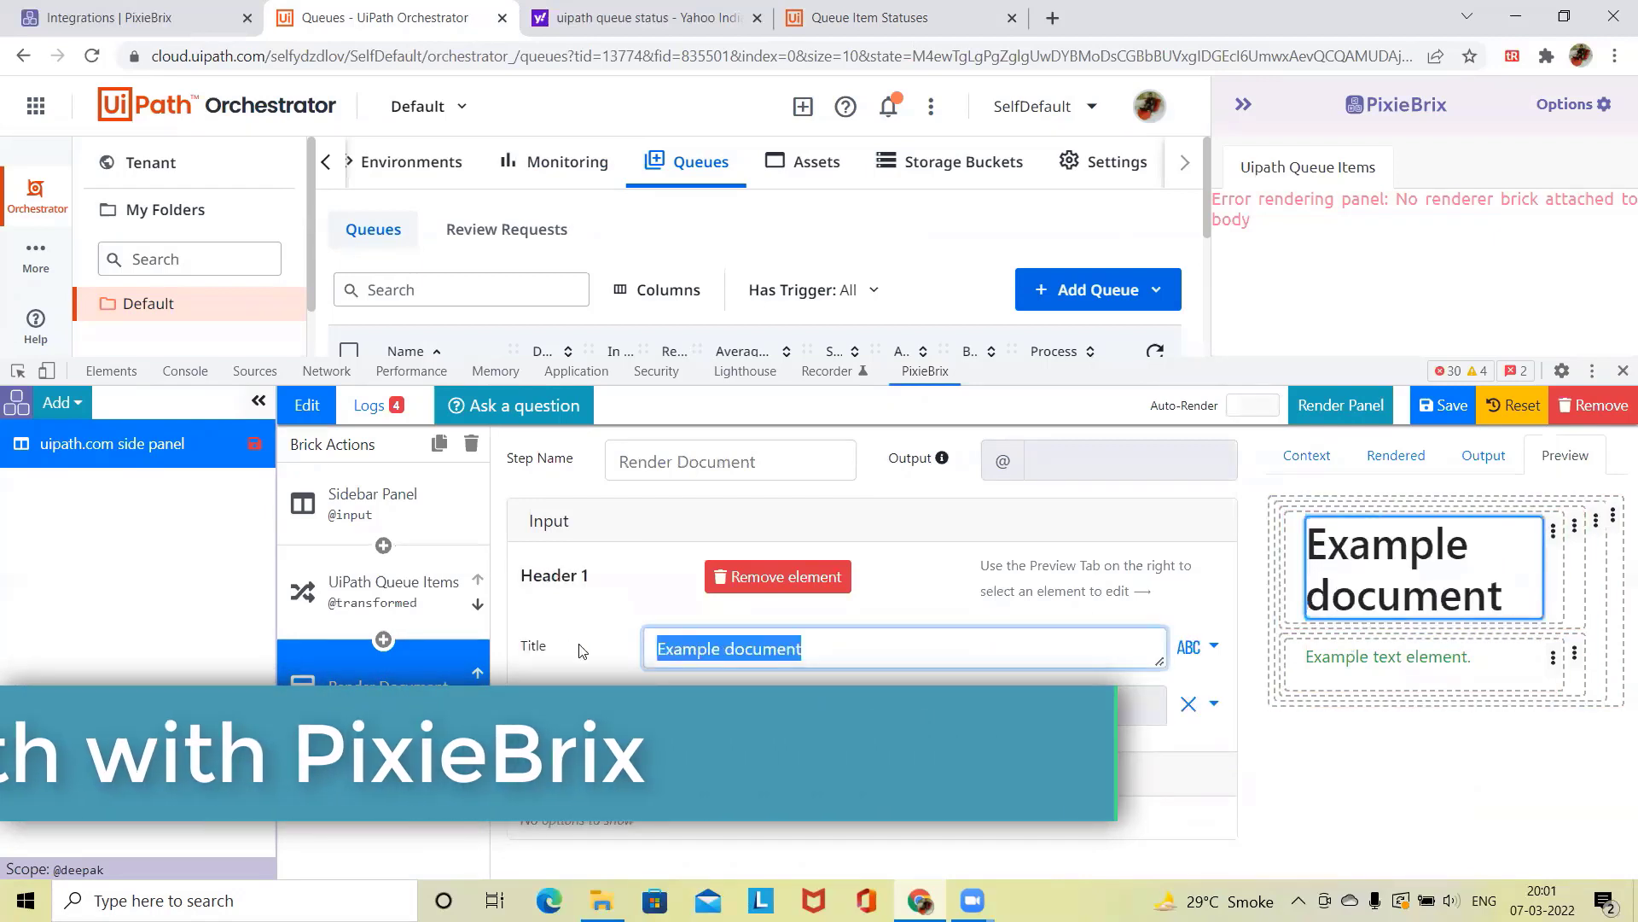
pyautogui.write('Ui')
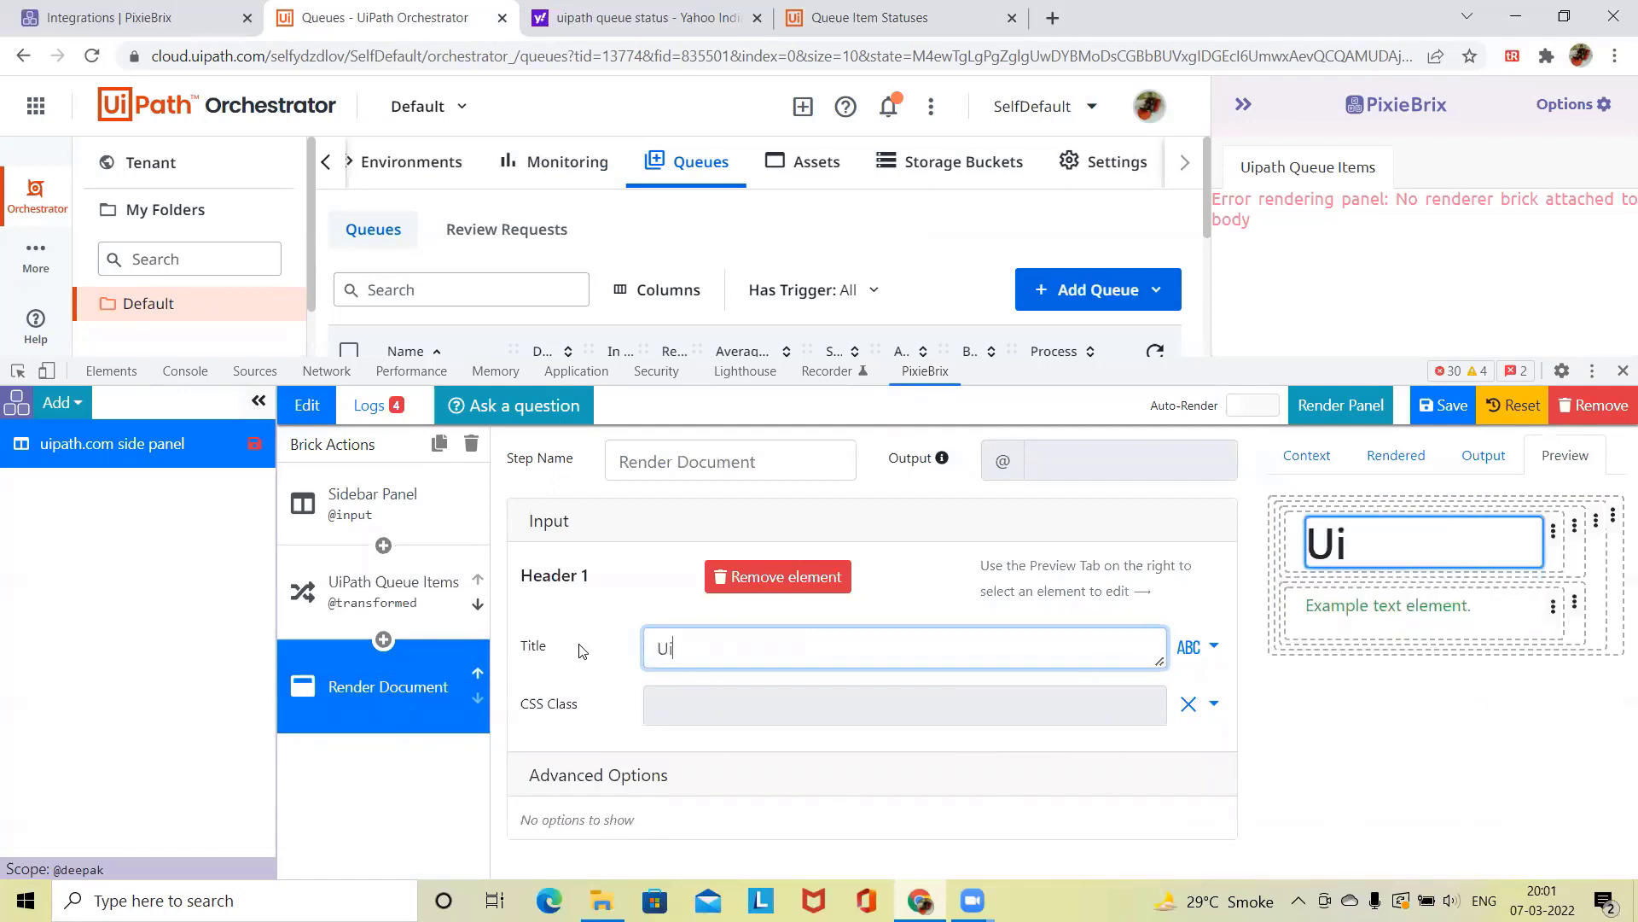
pyautogui.write('p')
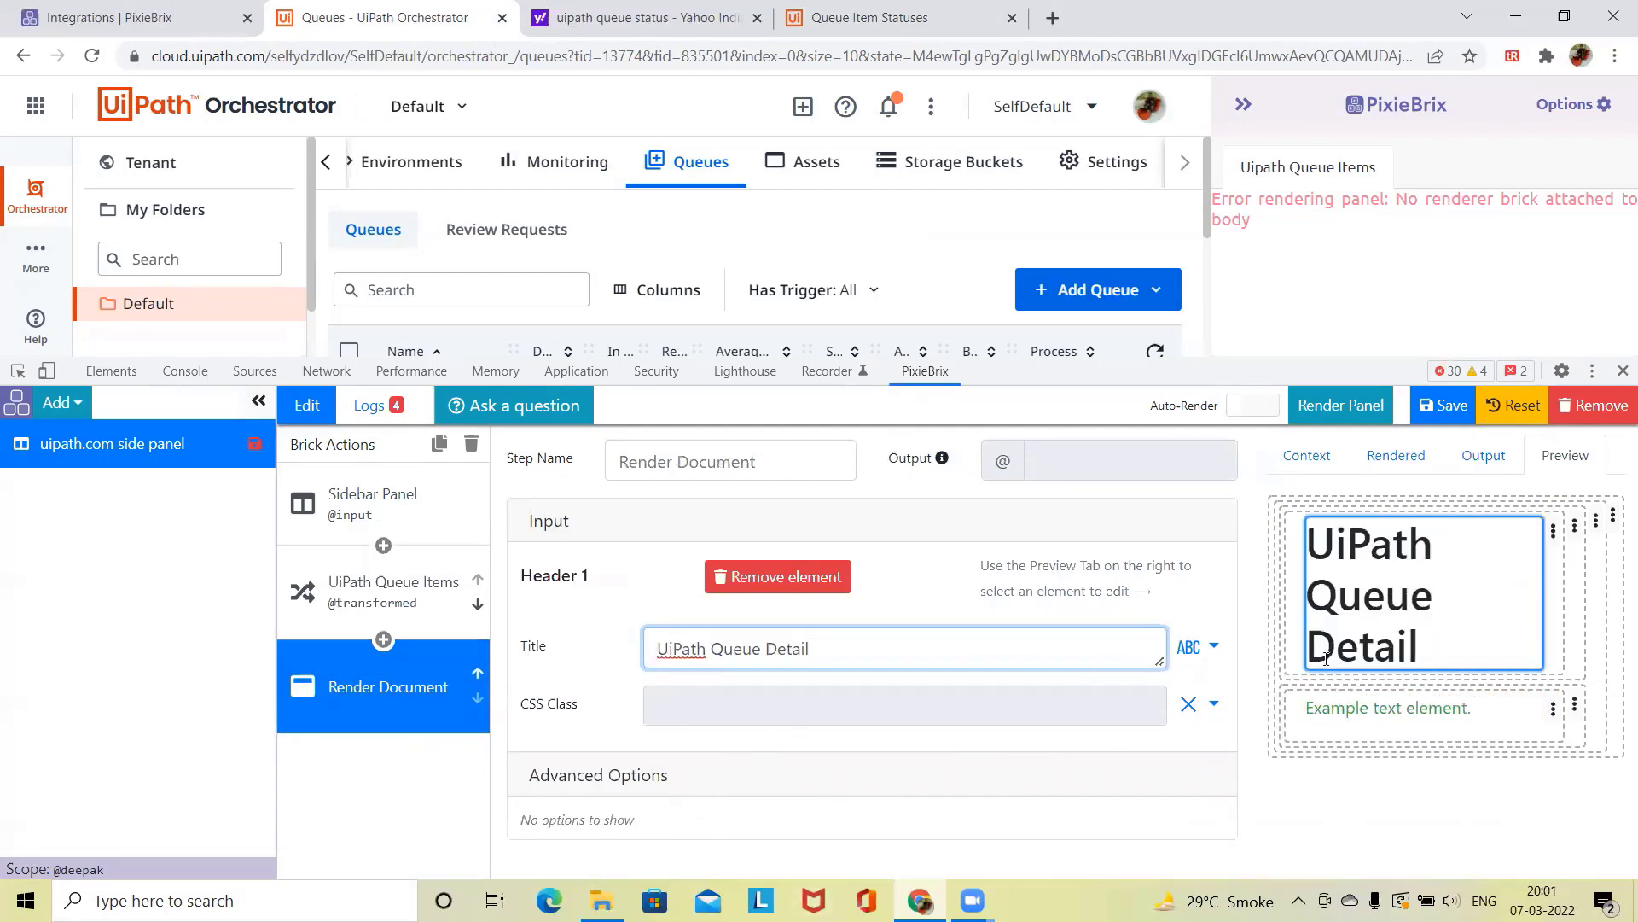
pyautogui.click(1443, 405)
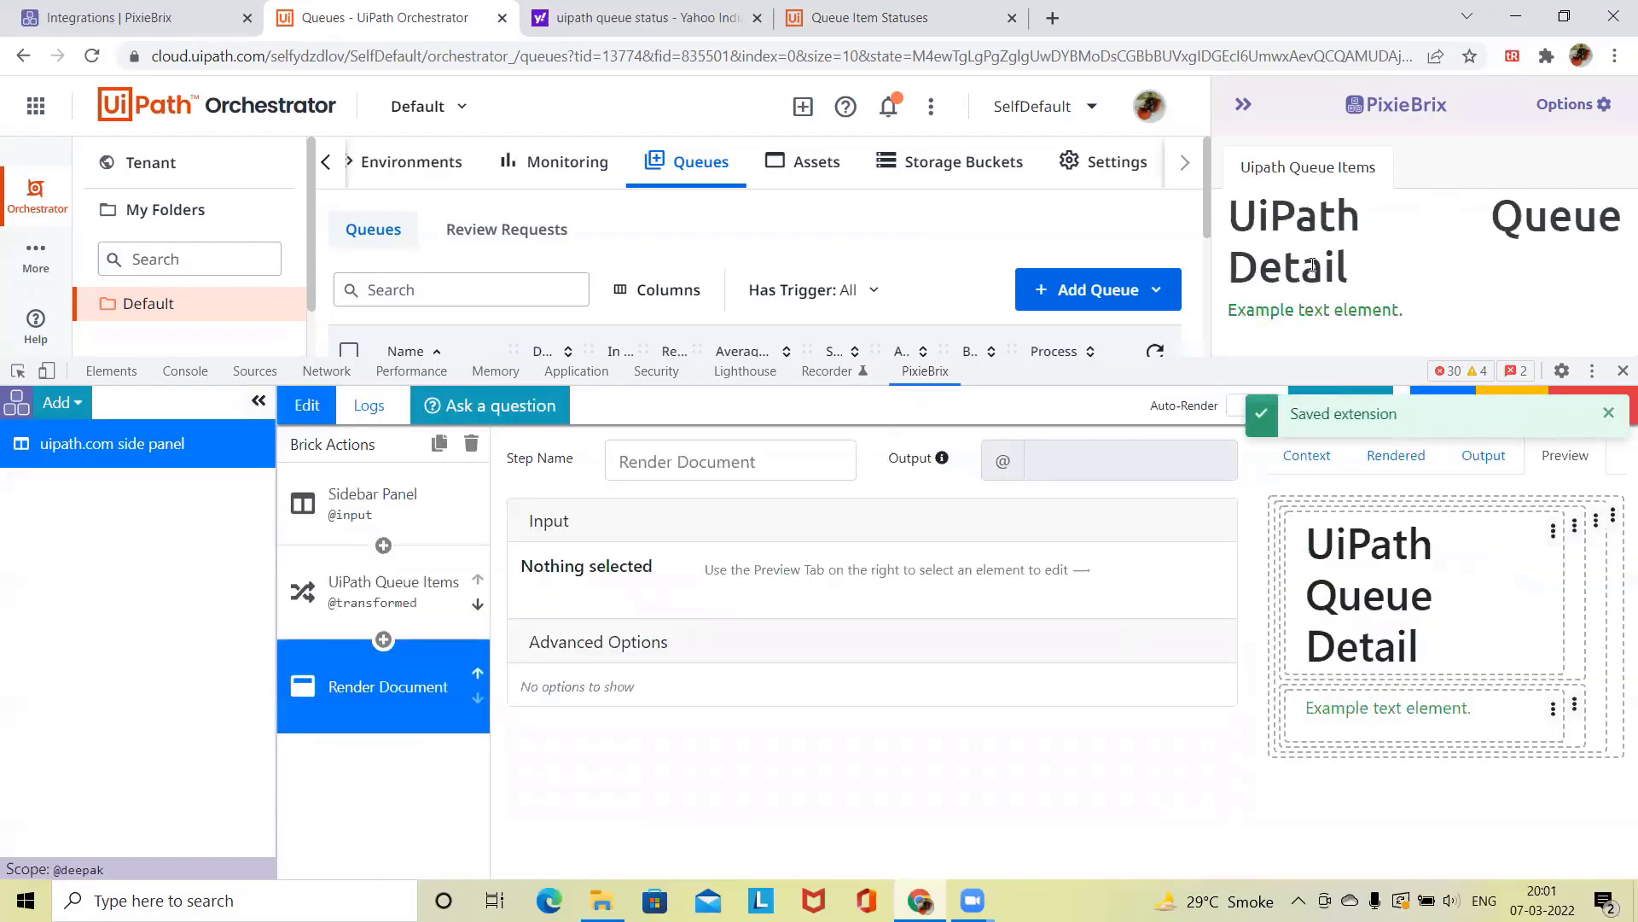
# Step: Shorten the document's Header 1 title to "Queue Detail"
pyautogui.click(1408, 589)
pyautogui.click(717, 648)
pyautogui.press('BackSpace')
pyautogui.press('BackSpace')
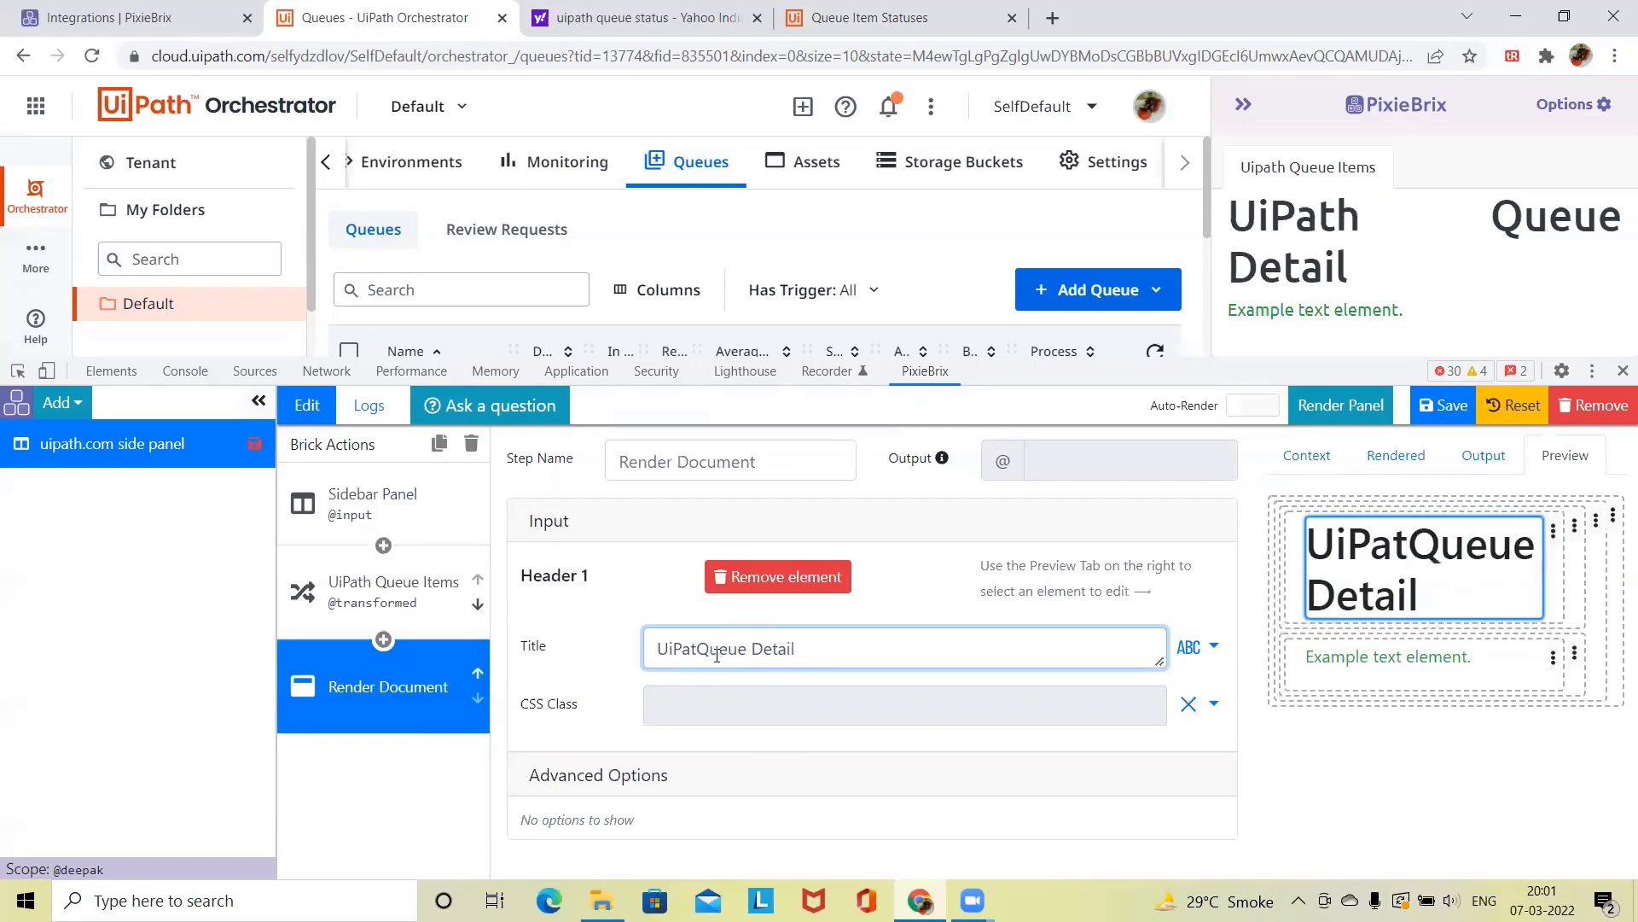
pyautogui.press('BackSpace')
pyautogui.press('BackSpace')
pyautogui.press('BackSpace')
pyautogui.press('BackSpace')
pyautogui.press('BackSpace')
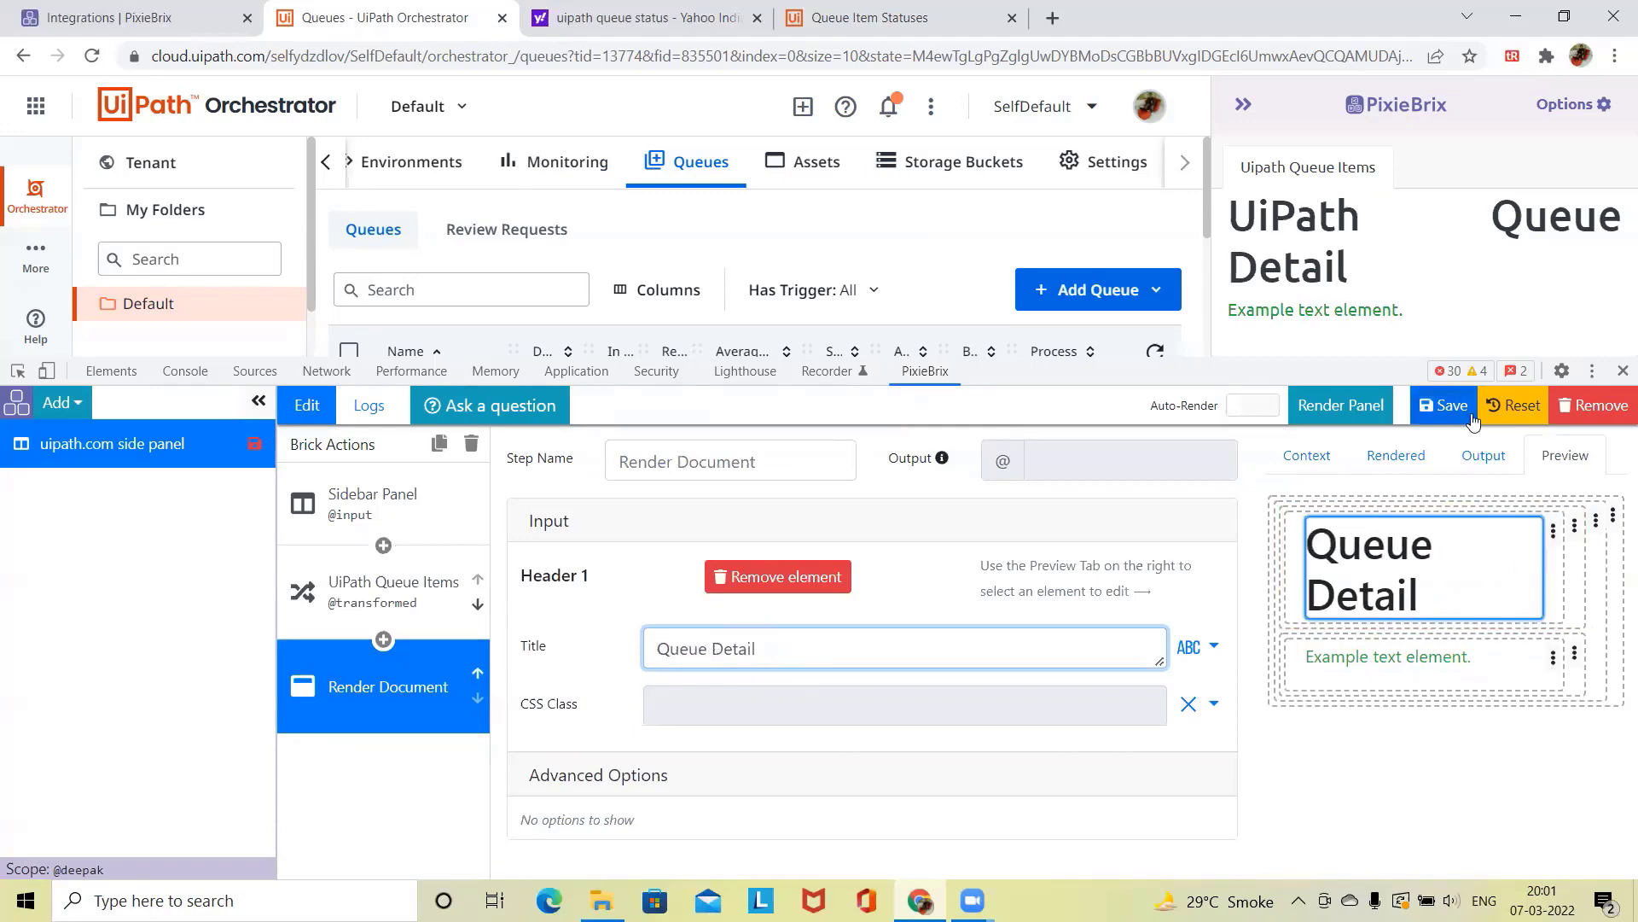
# Step: Save the extension and set the document's example text element to "queue Page"
pyautogui.click(1442, 407)
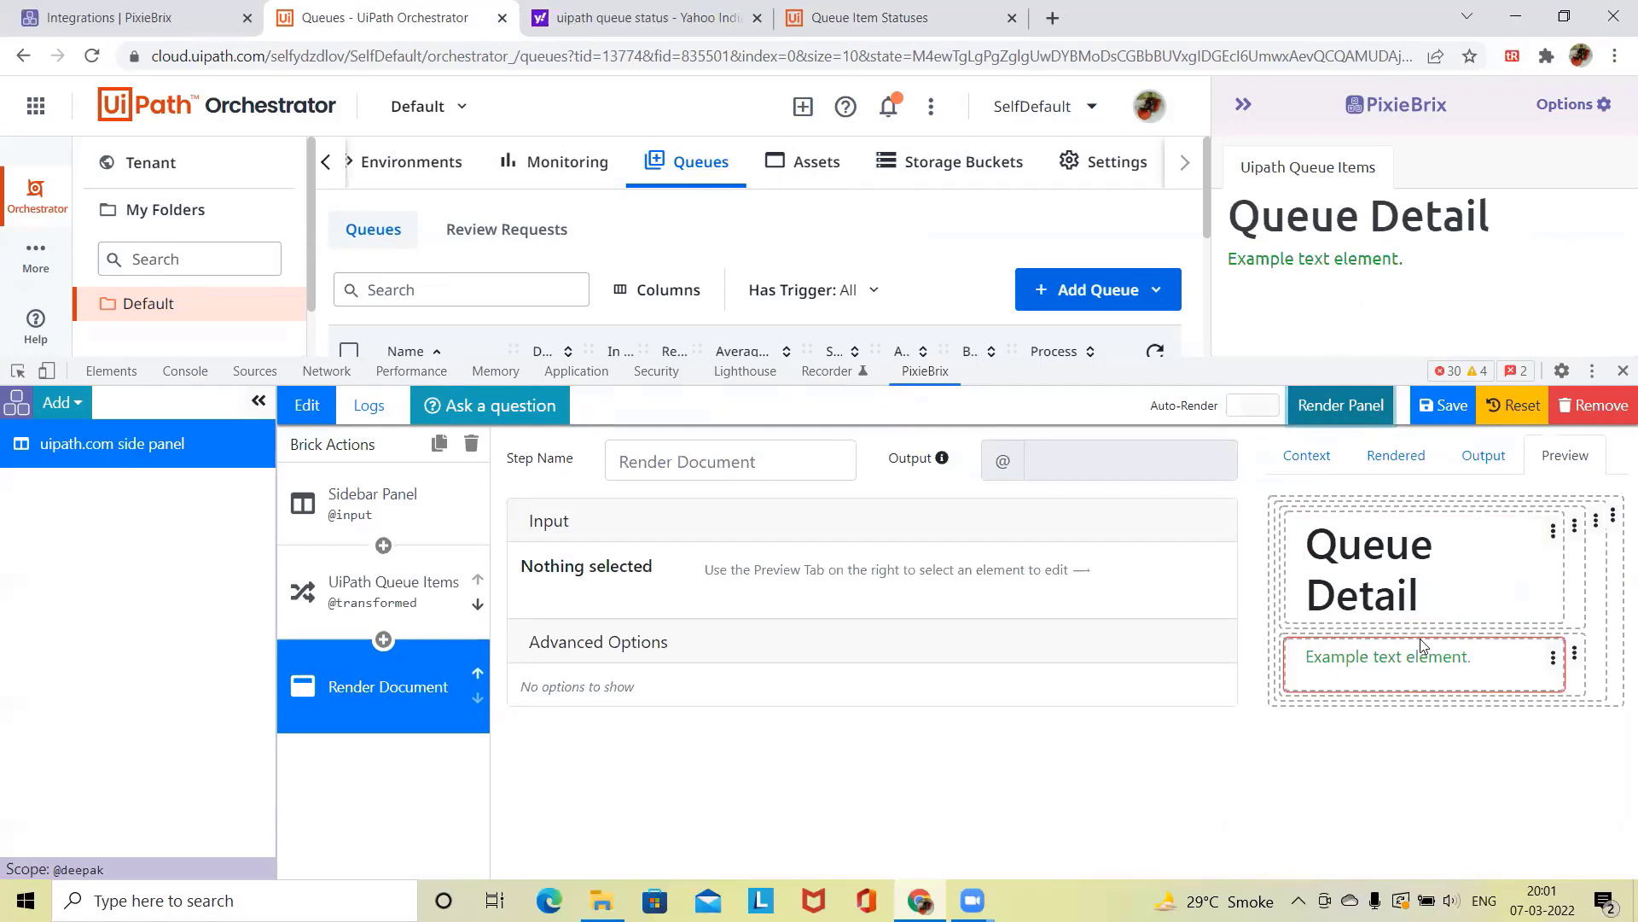
pyautogui.click(1457, 674)
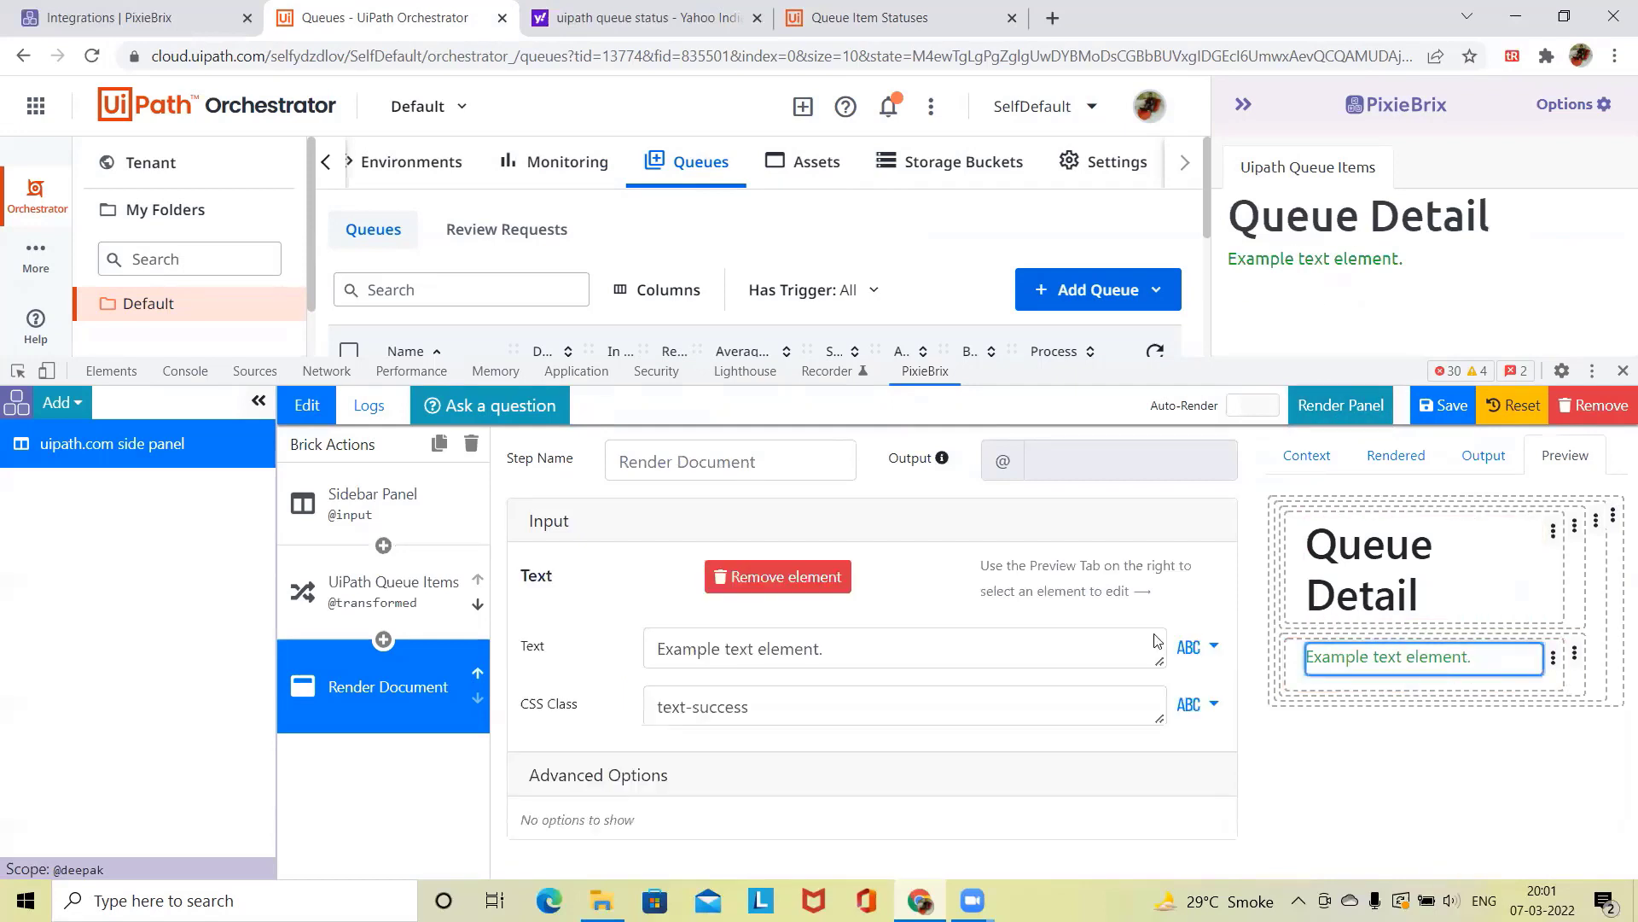
pyautogui.moveTo(846, 659); pyautogui.dragTo(597, 627)
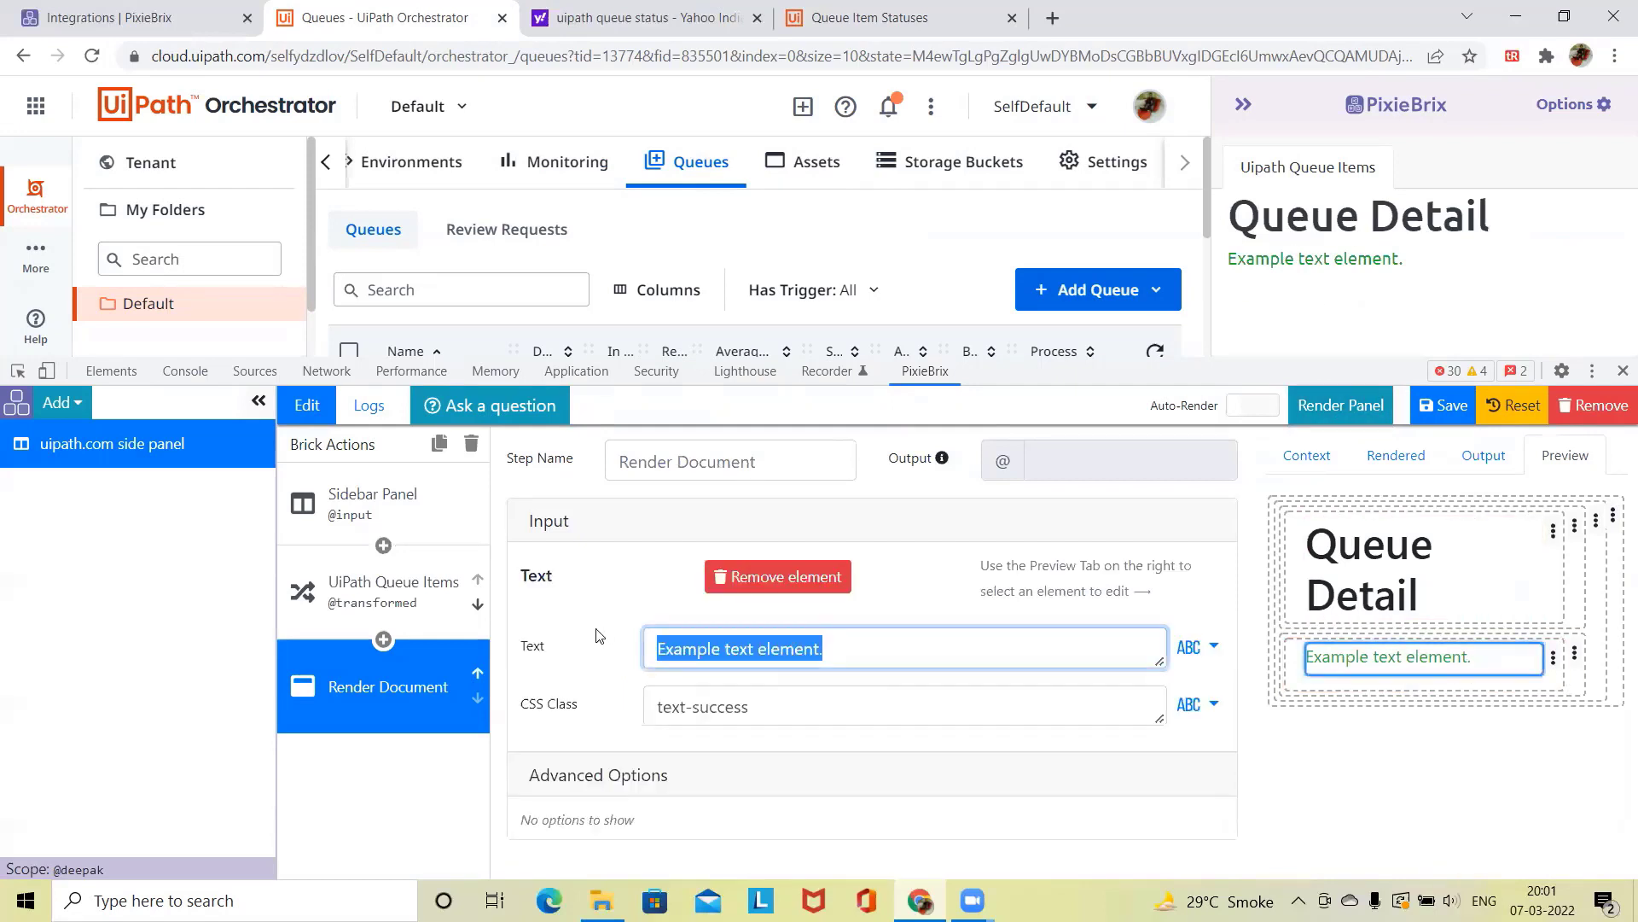
pyautogui.write('queue Page')
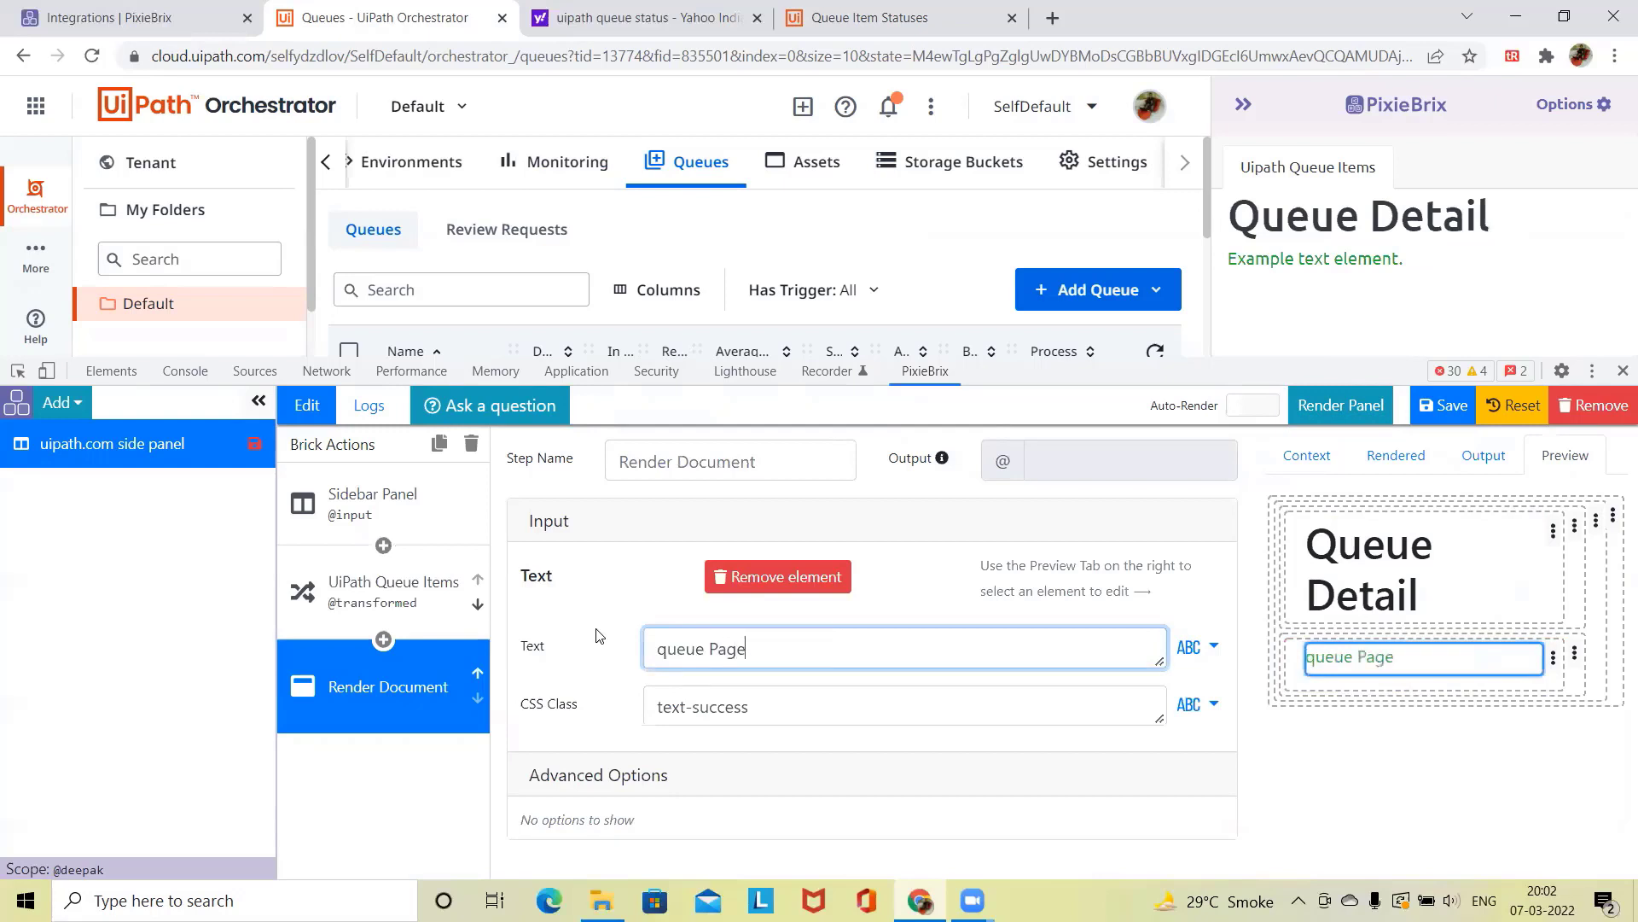
pyautogui.click(928, 795)
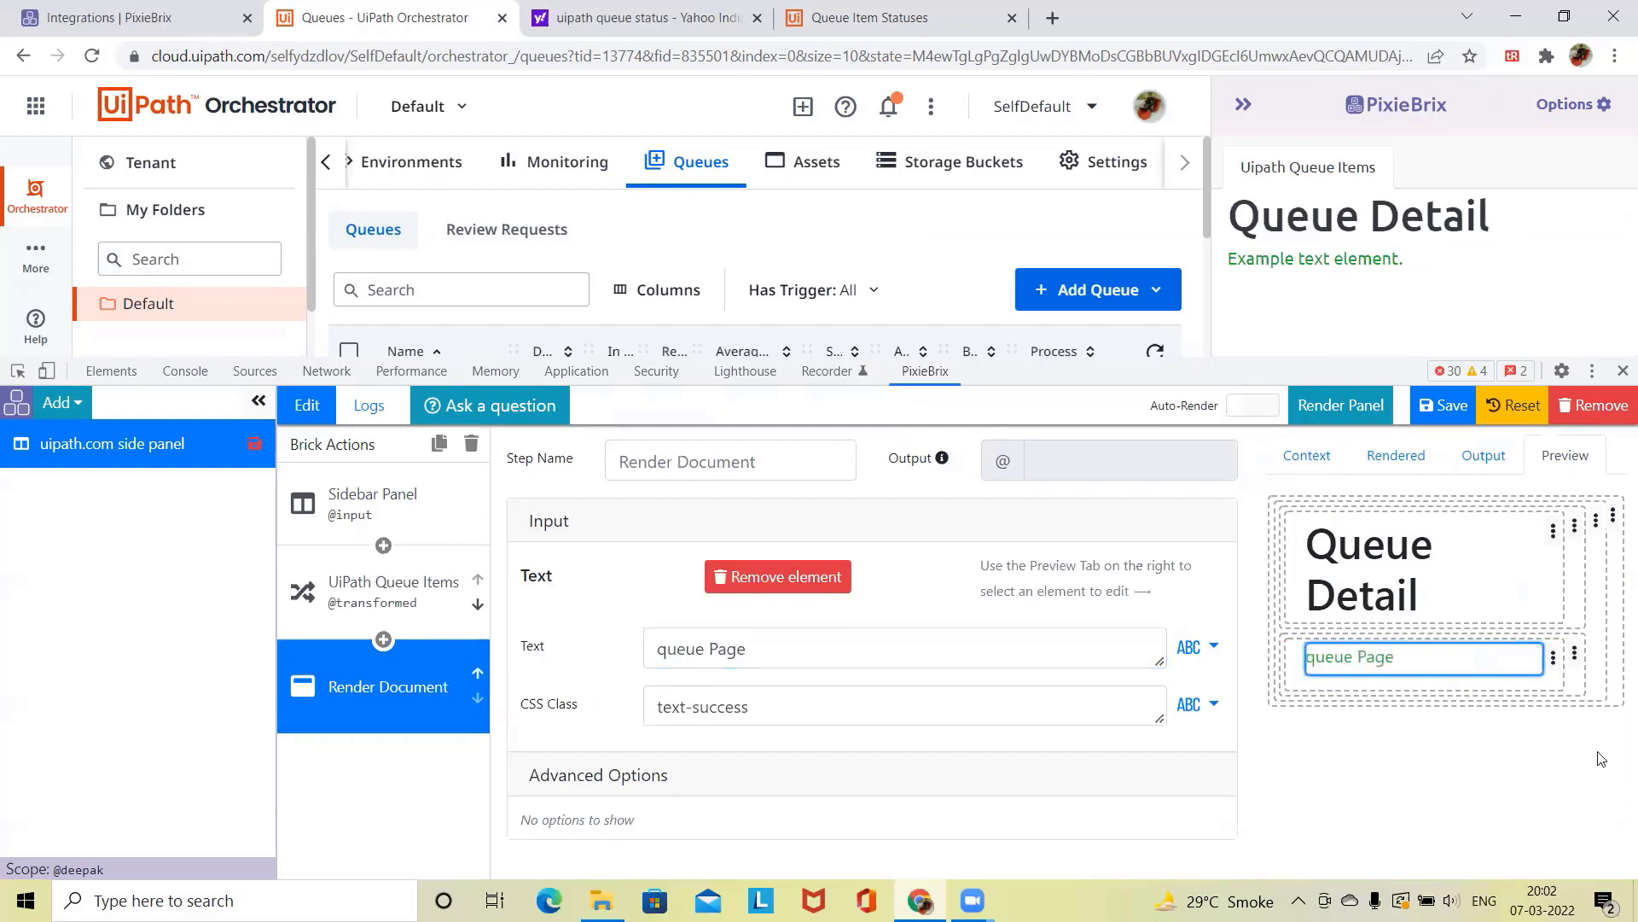
# Step: Insert a block using the customizable table brick below the queue Page text and give it one column entry
pyautogui.click(1553, 656)
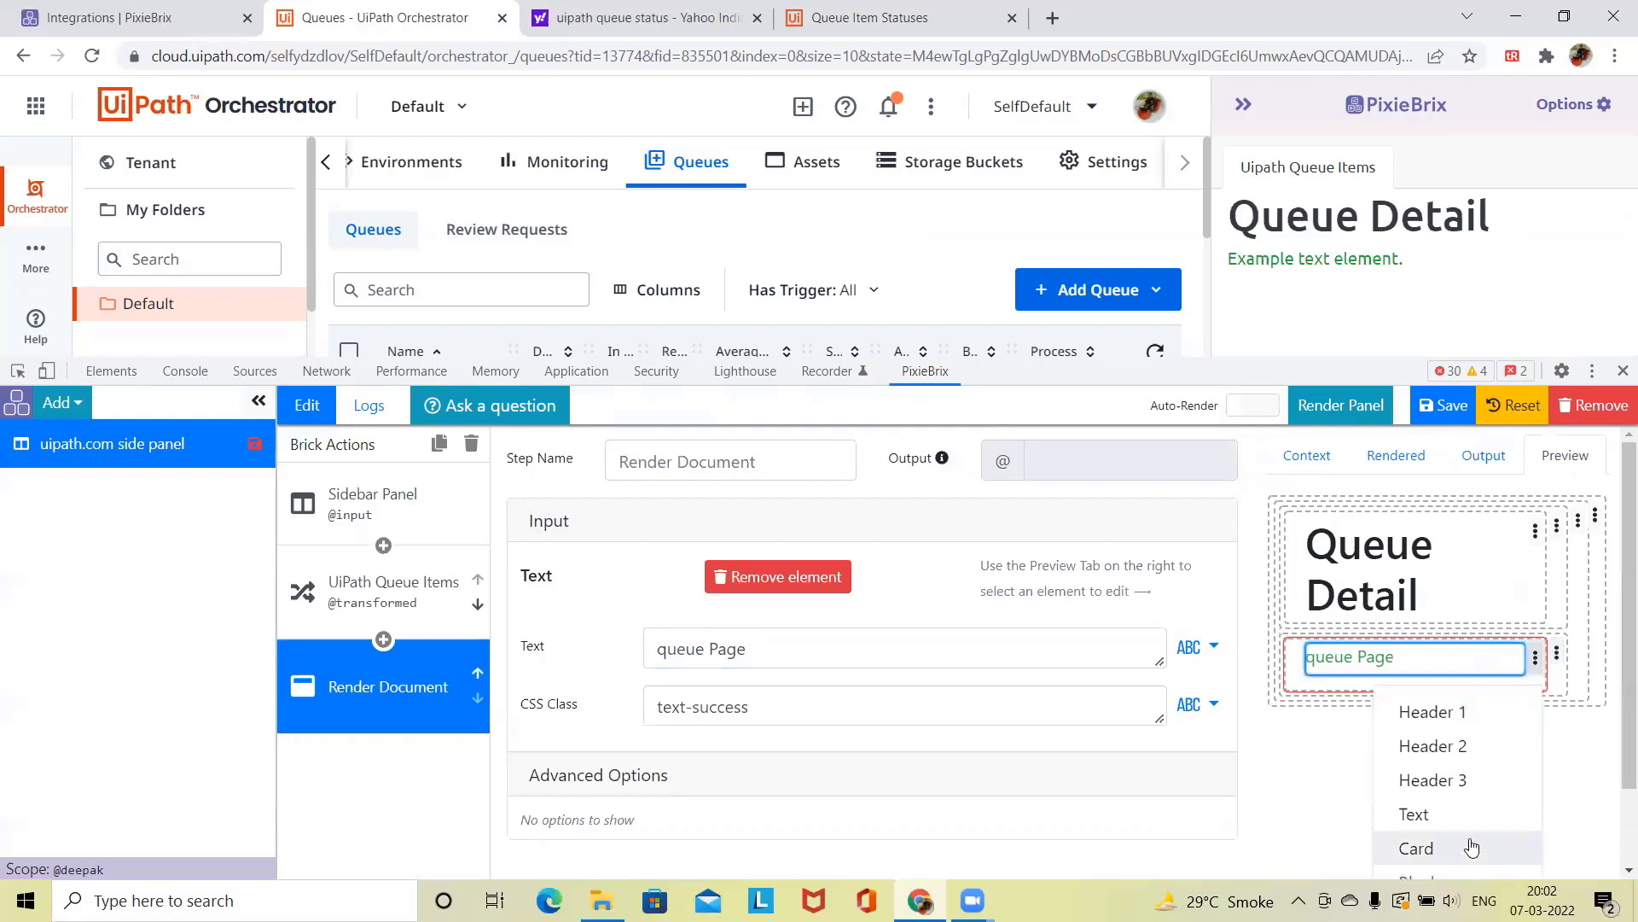
pyautogui.scroll(-2, 1471, 845)
pyautogui.click(1469, 786)
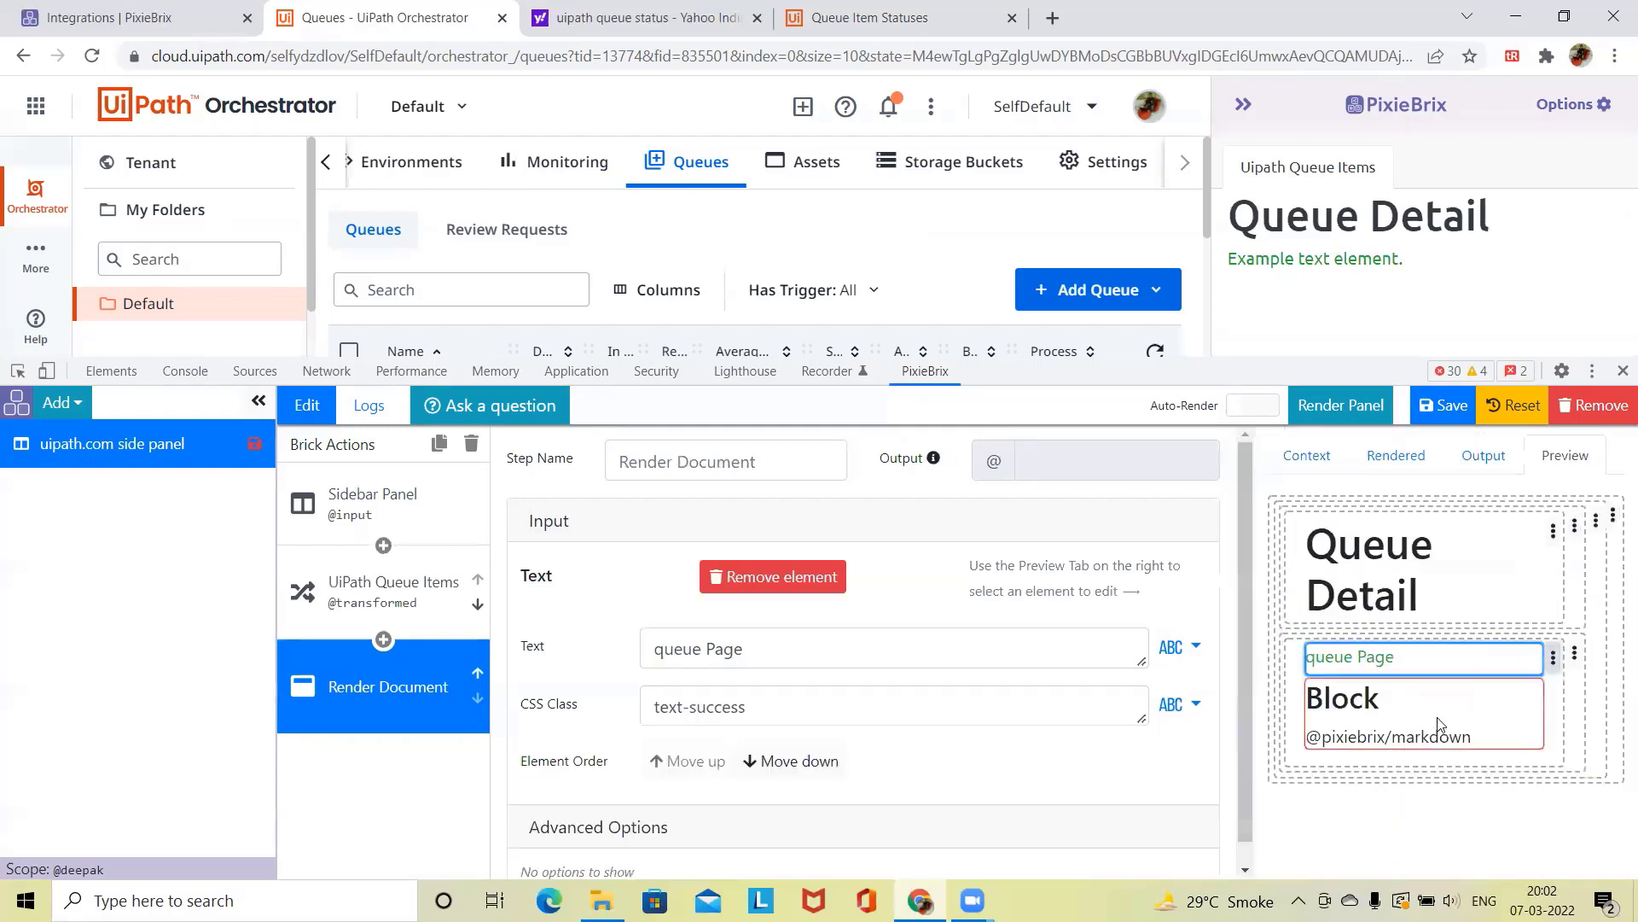
pyautogui.click(1434, 727)
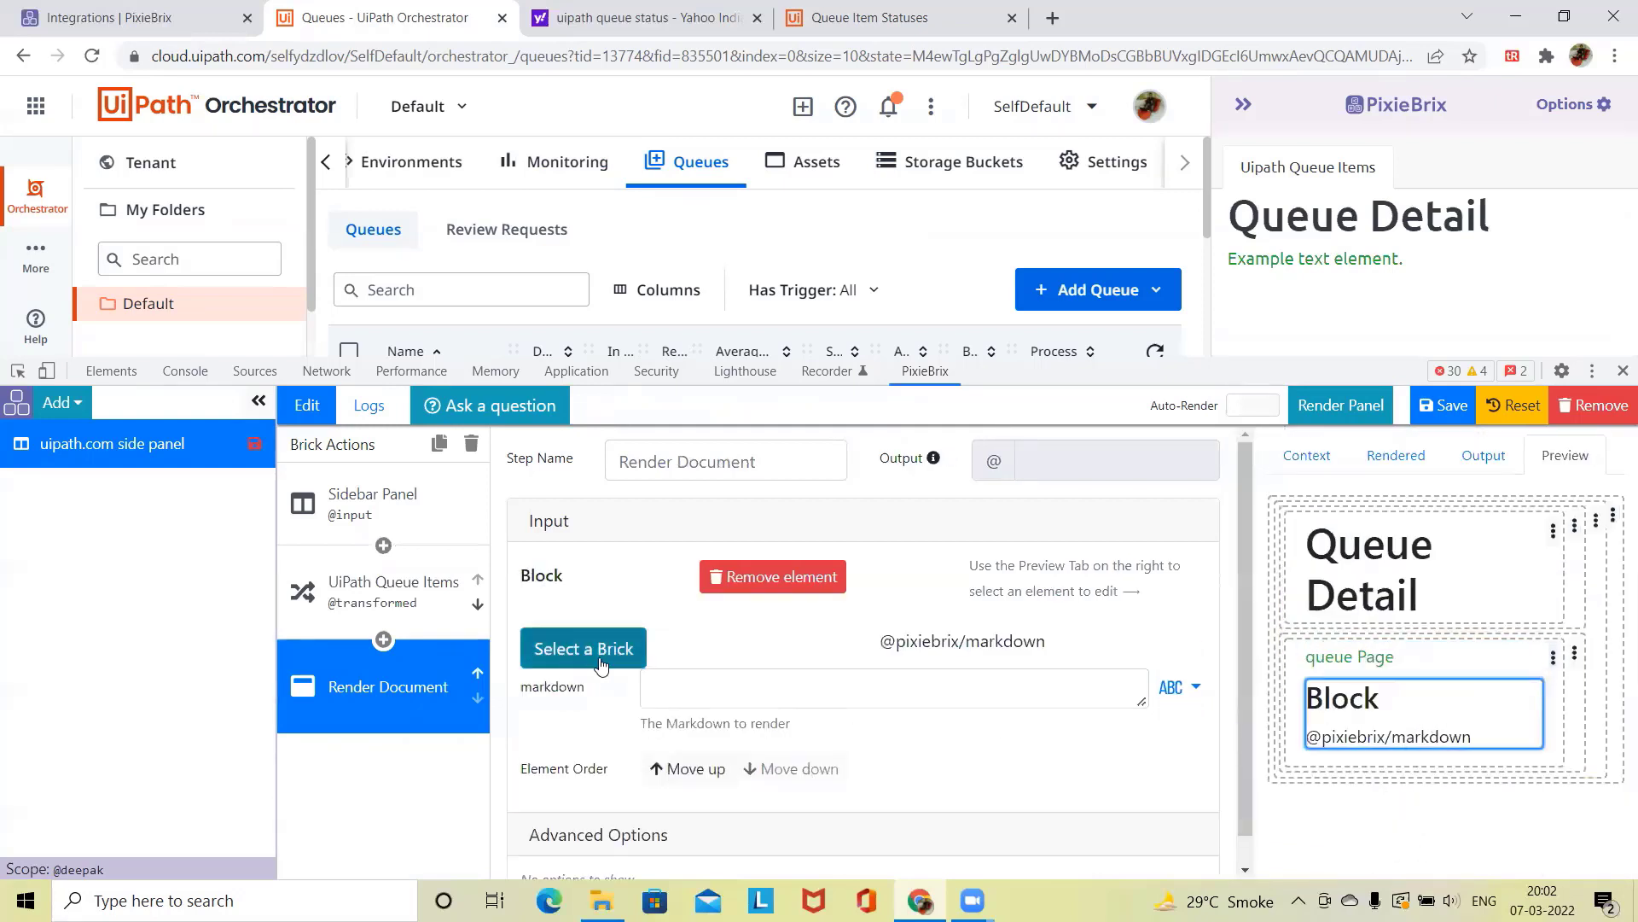
pyautogui.click(584, 649)
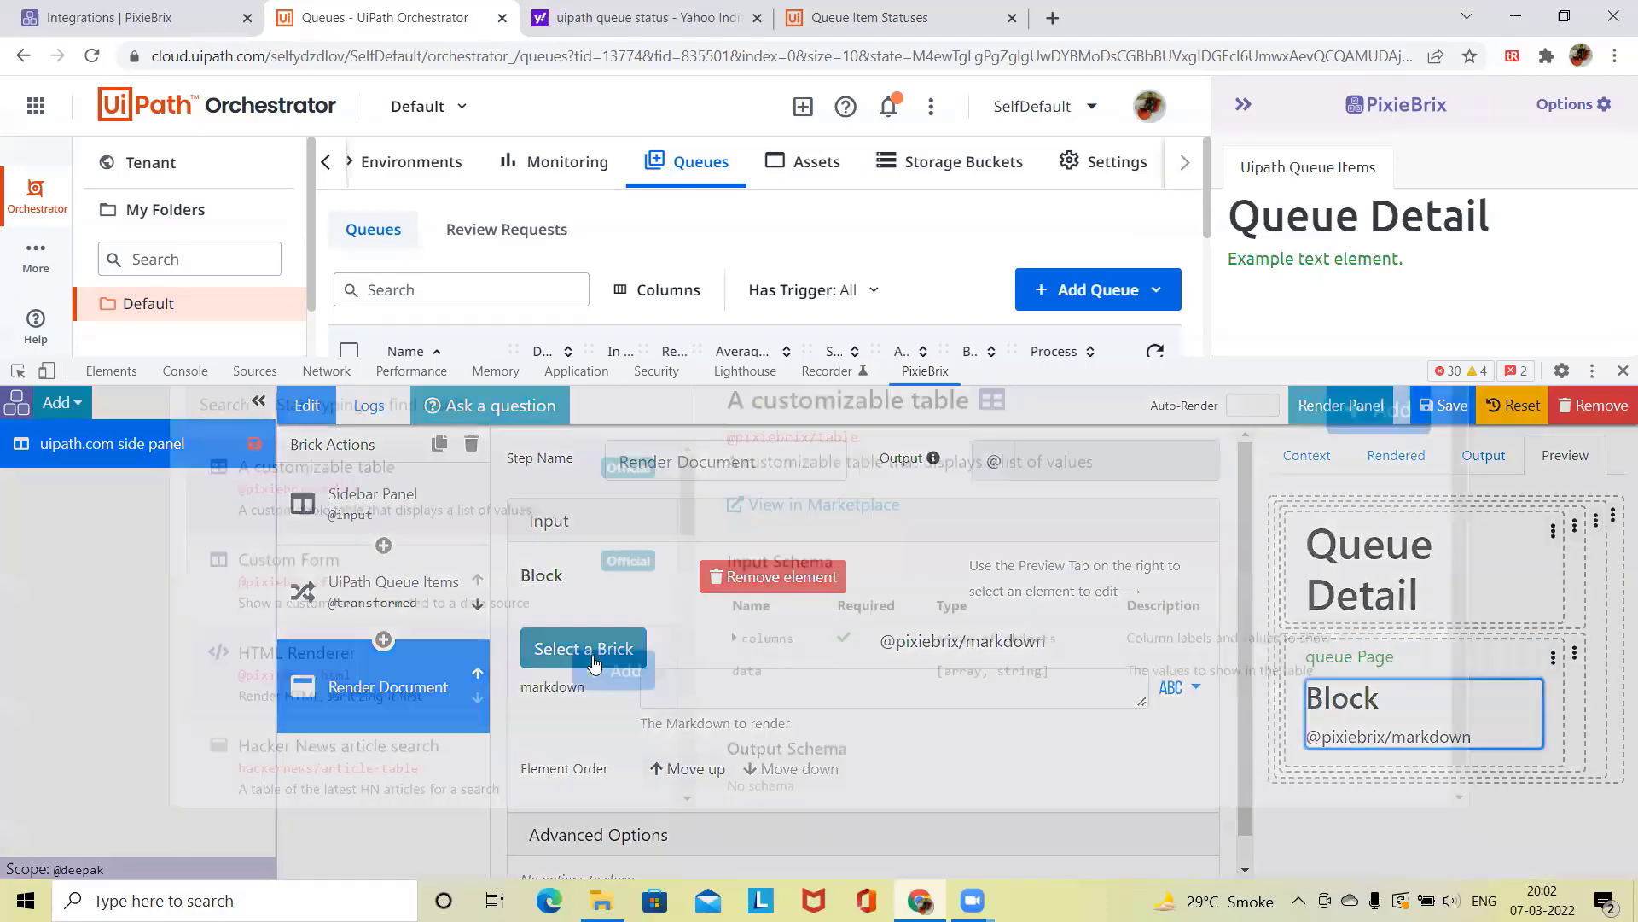
pyautogui.click(627, 527)
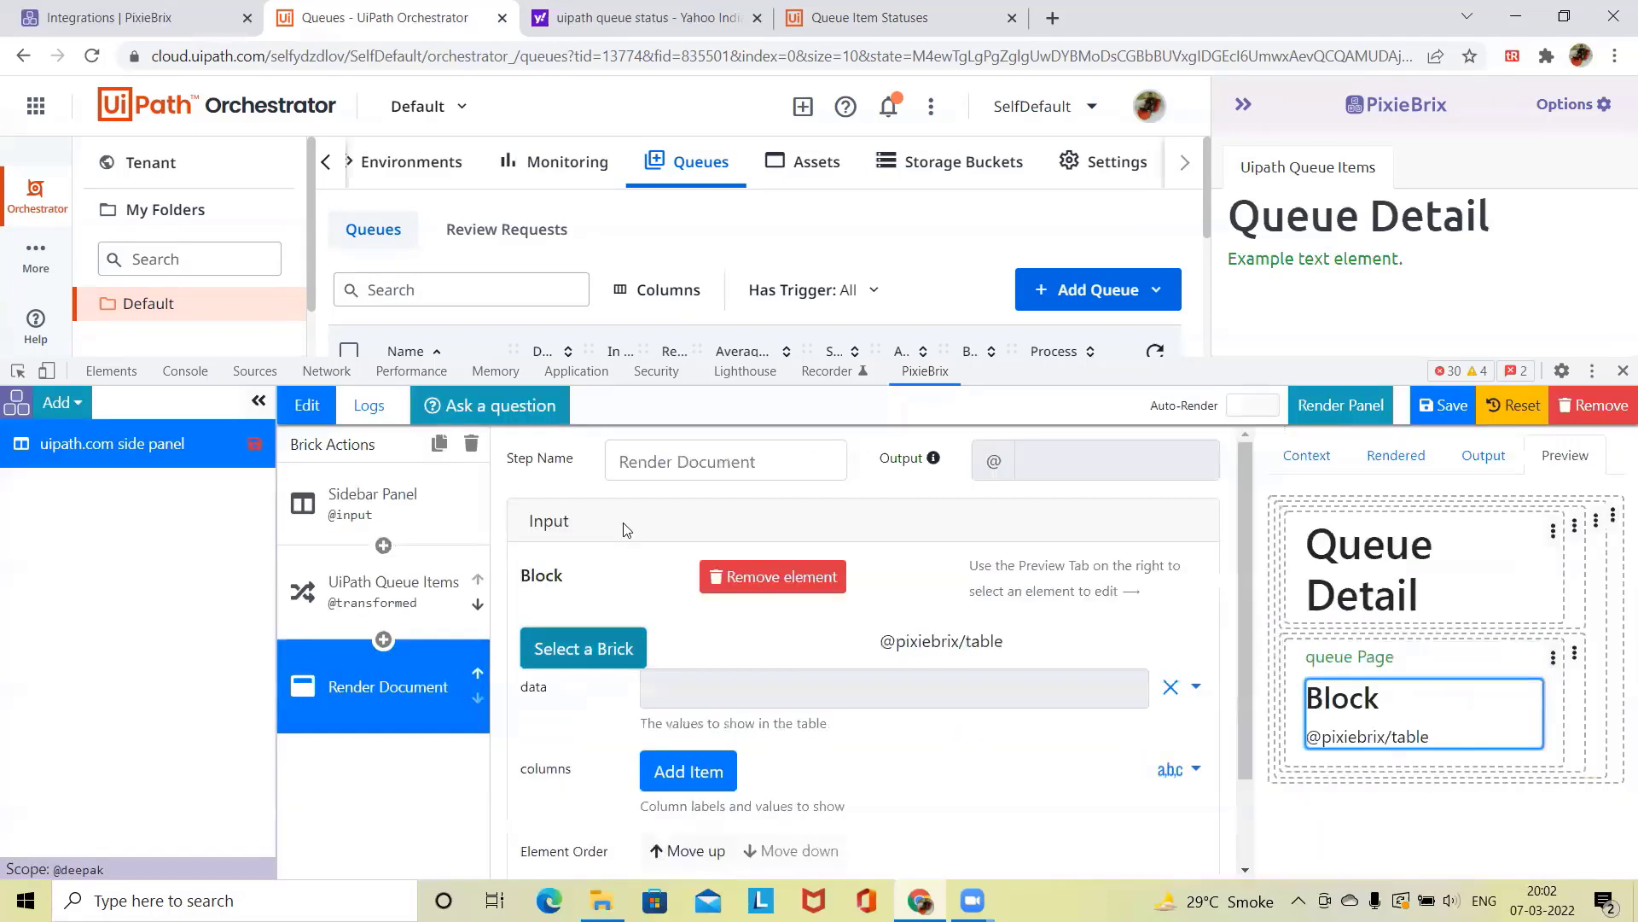
pyautogui.scroll(-2, 826, 769)
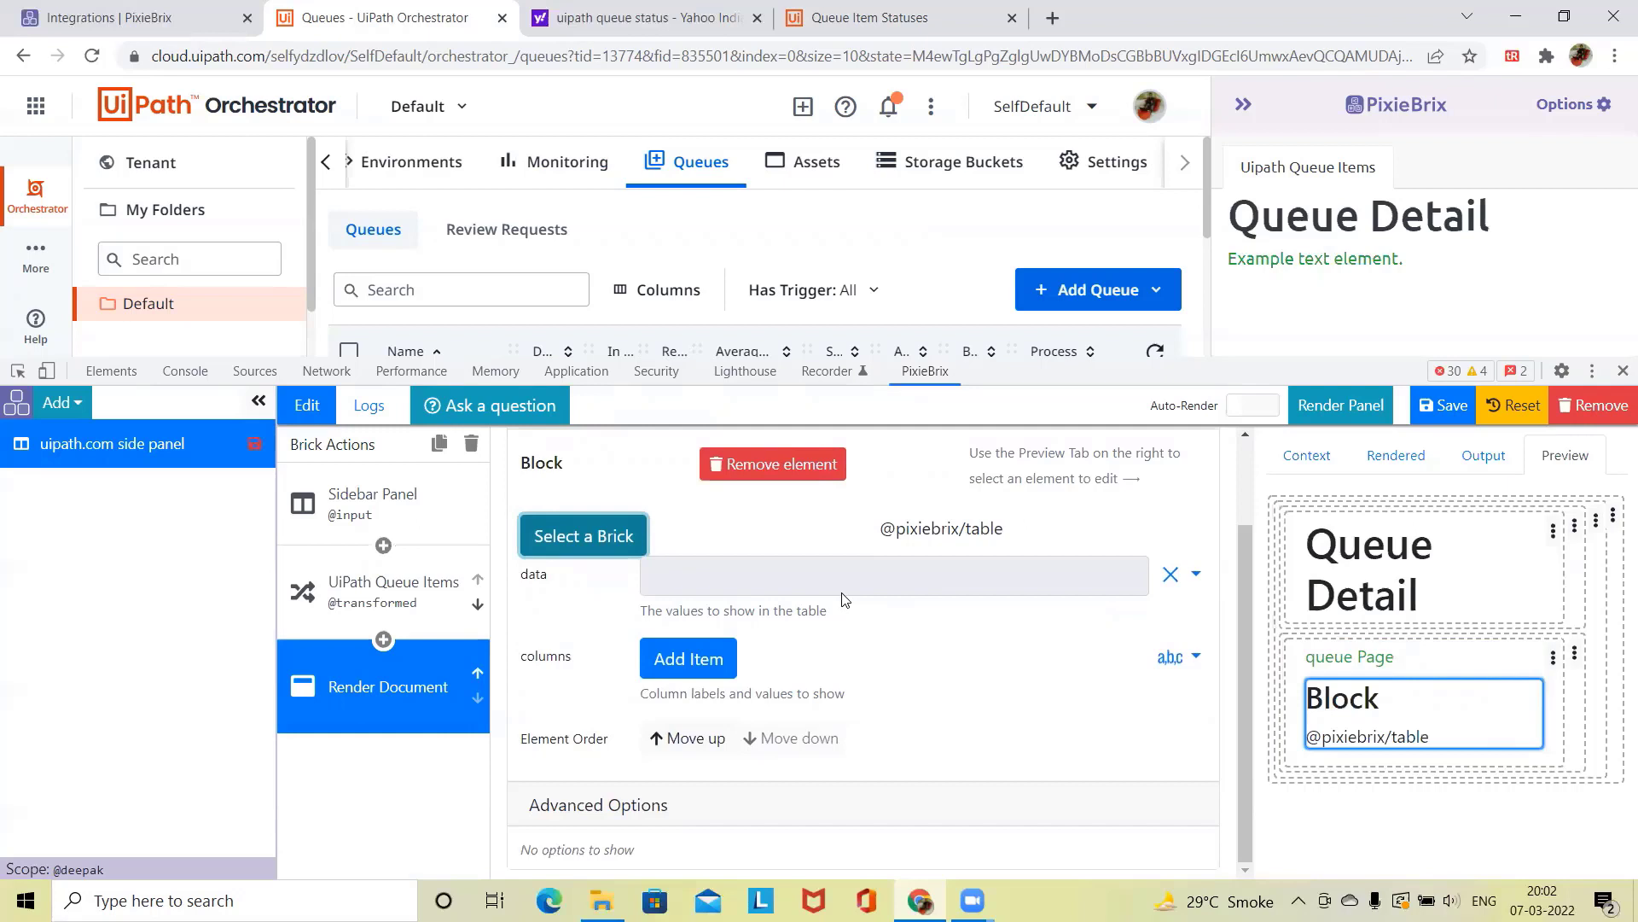
pyautogui.click(695, 659)
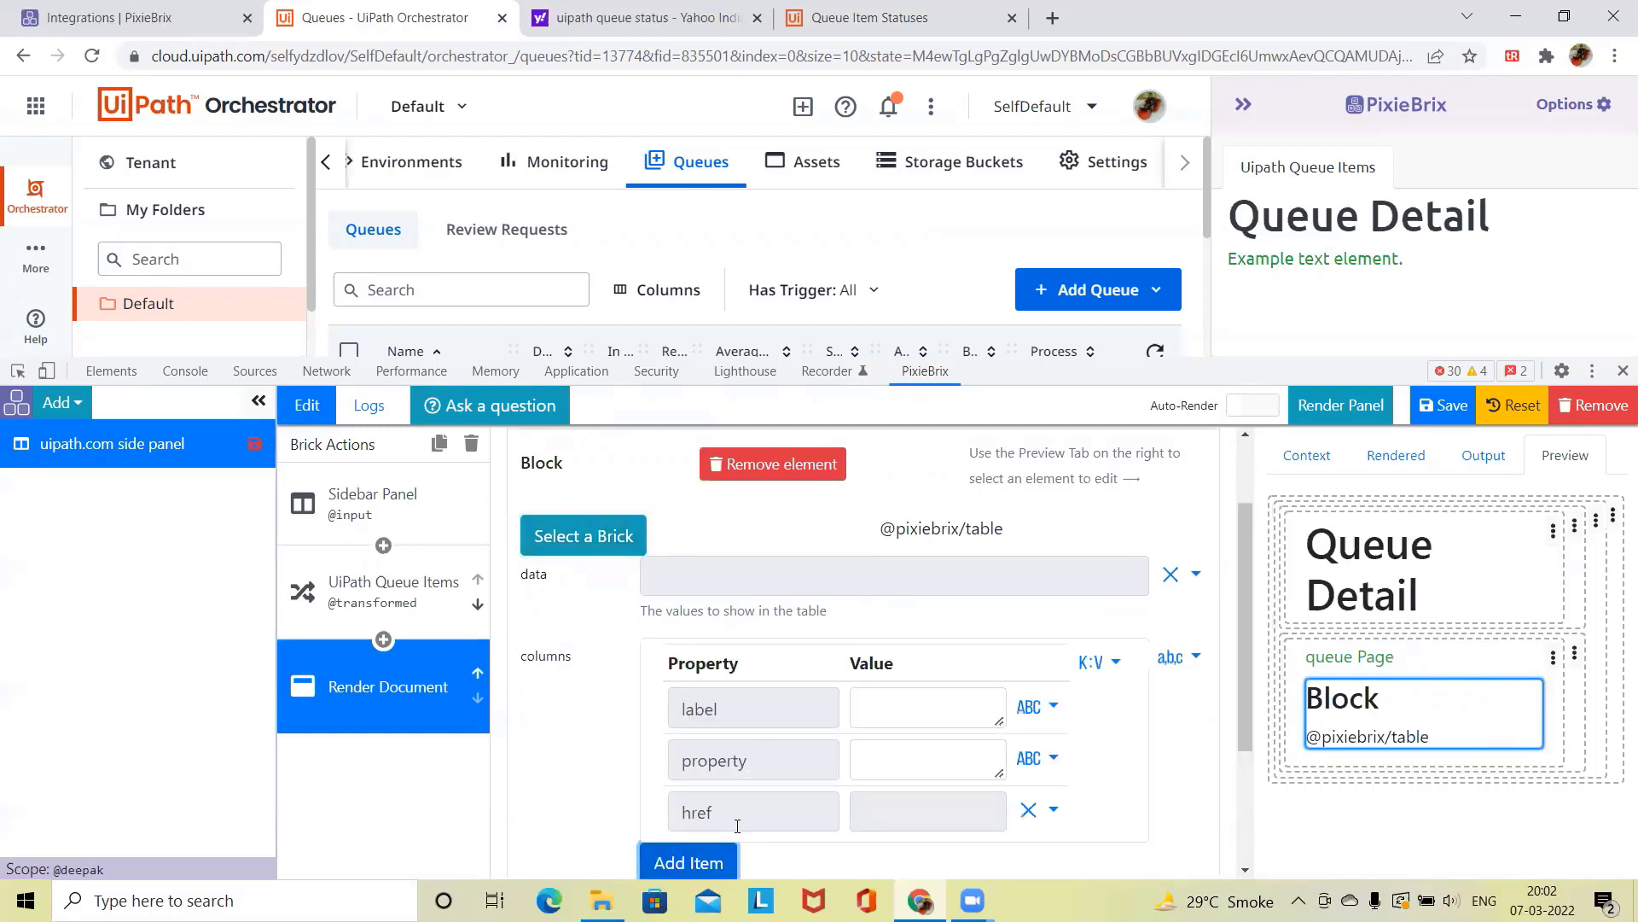
# Step: Examine the fields of the first queue item in the UiPath Queue Items brick's output
pyautogui.click(424, 603)
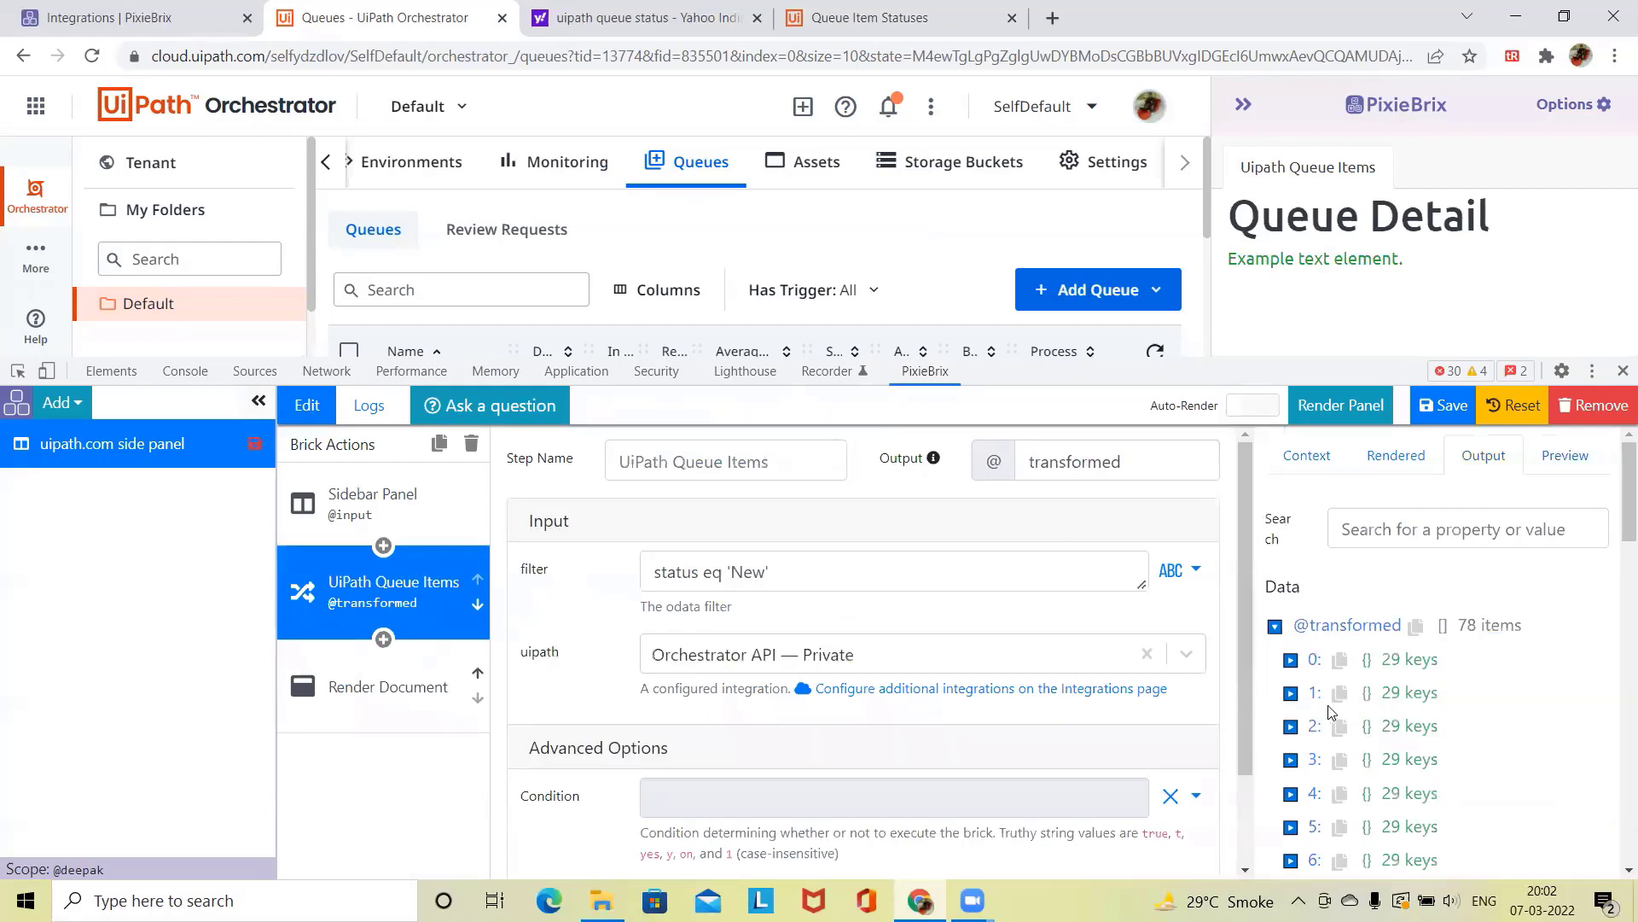
pyautogui.click(1290, 658)
pyautogui.scroll(-4, 1403, 599)
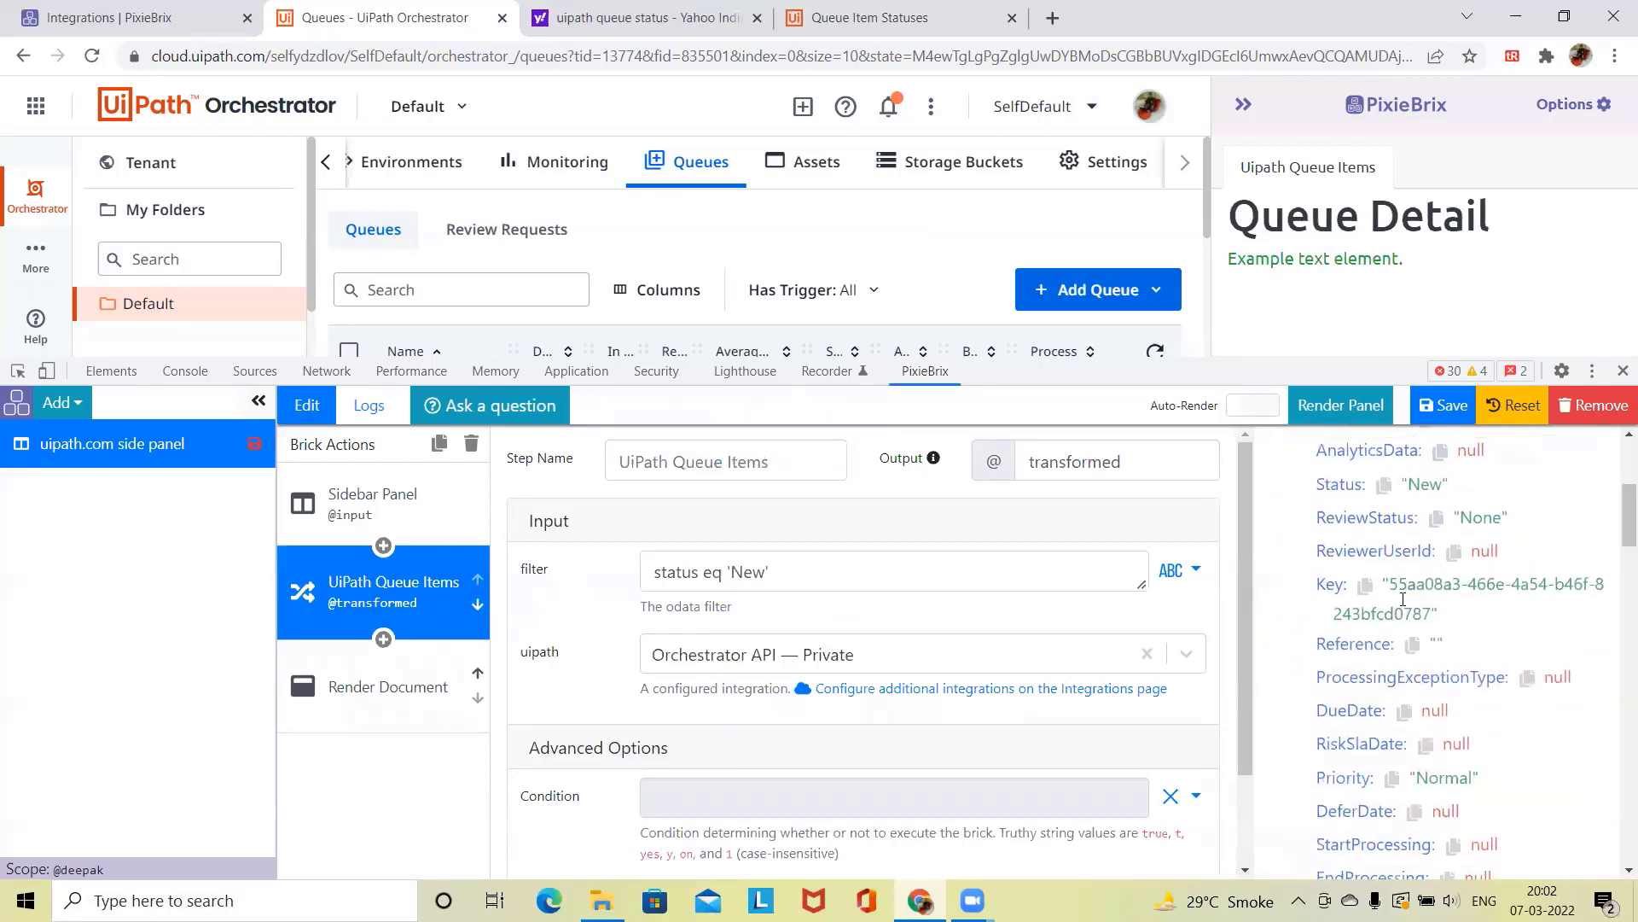
pyautogui.scroll(1, 1403, 599)
pyautogui.scroll(-4, 1416, 682)
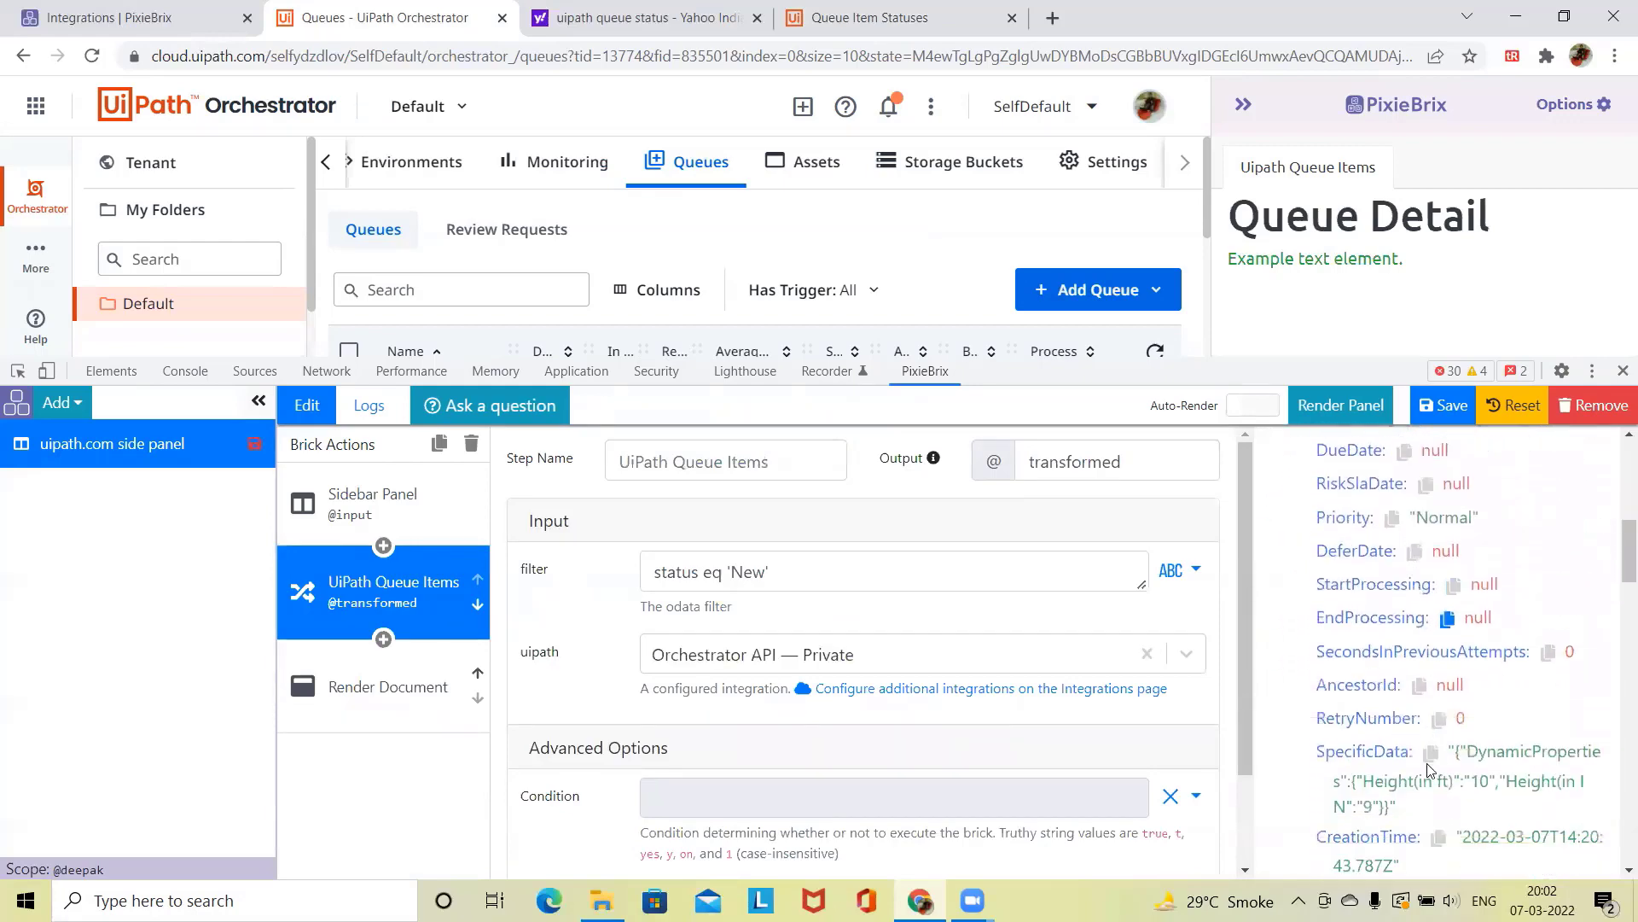
pyautogui.scroll(-3, 1430, 768)
pyautogui.scroll(-1, 1430, 770)
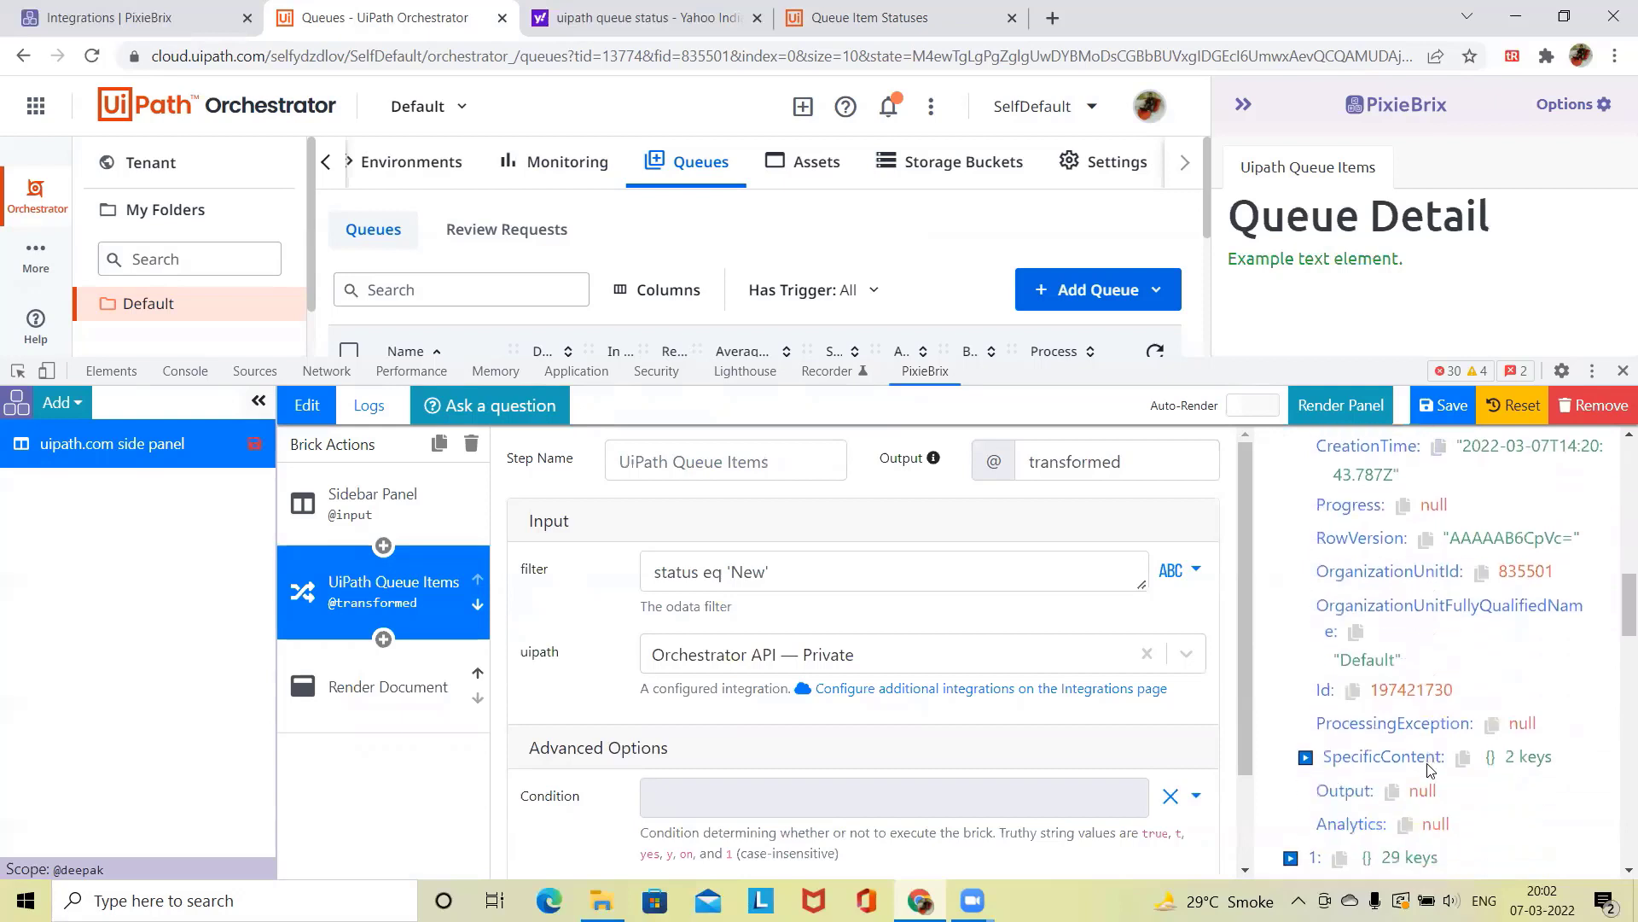
pyautogui.scroll(4, 1352, 683)
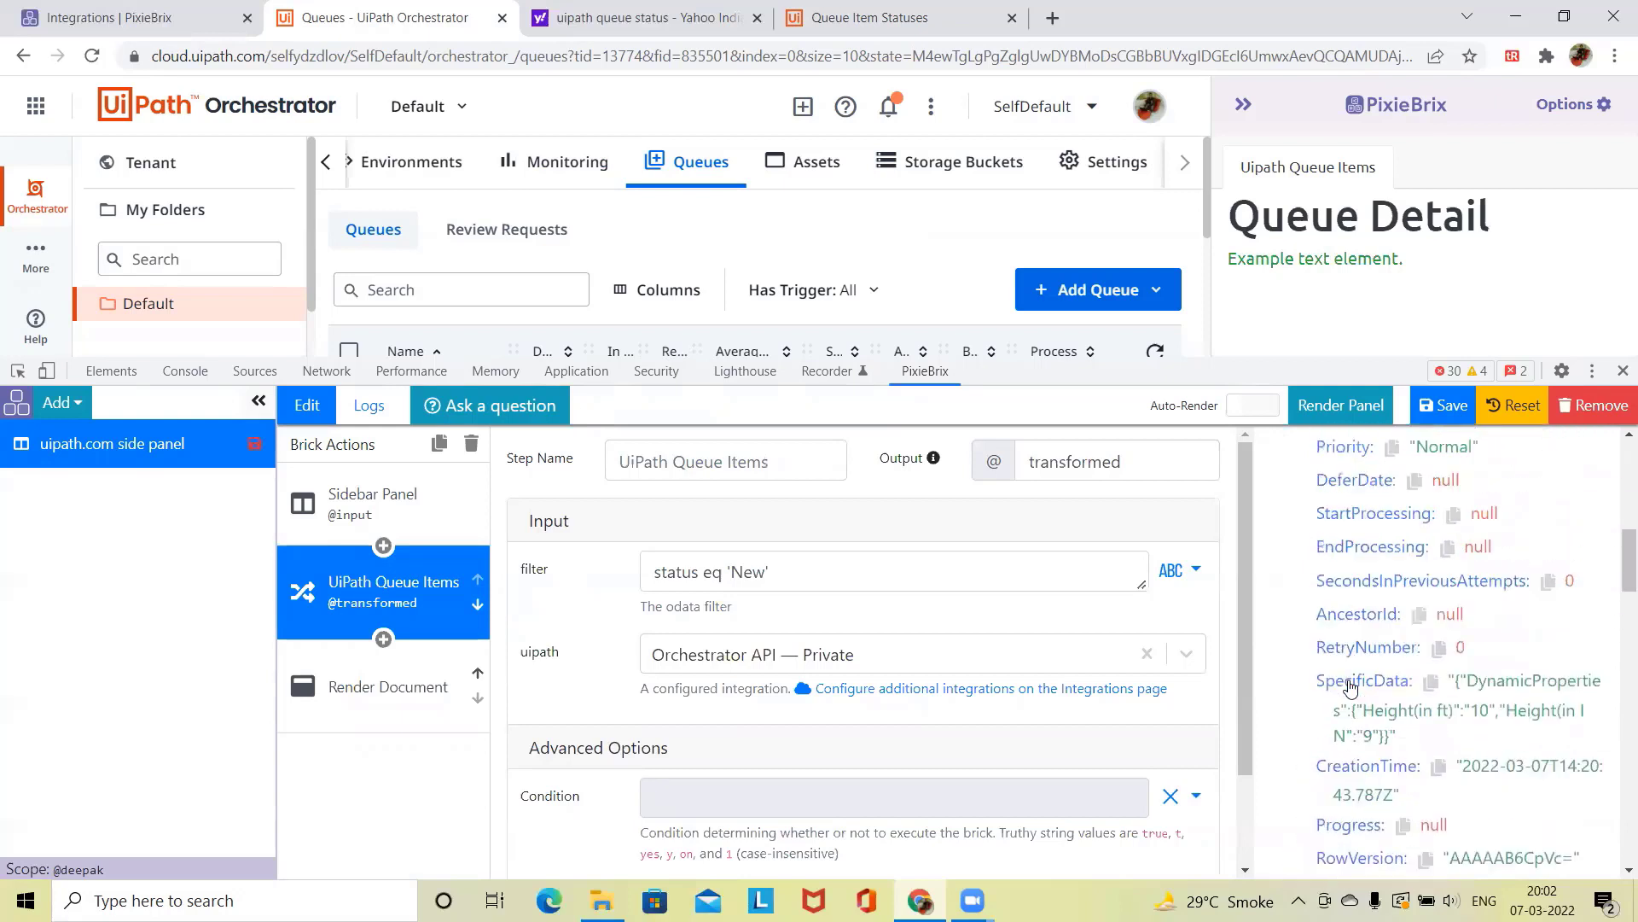
pyautogui.scroll(2, 1349, 642)
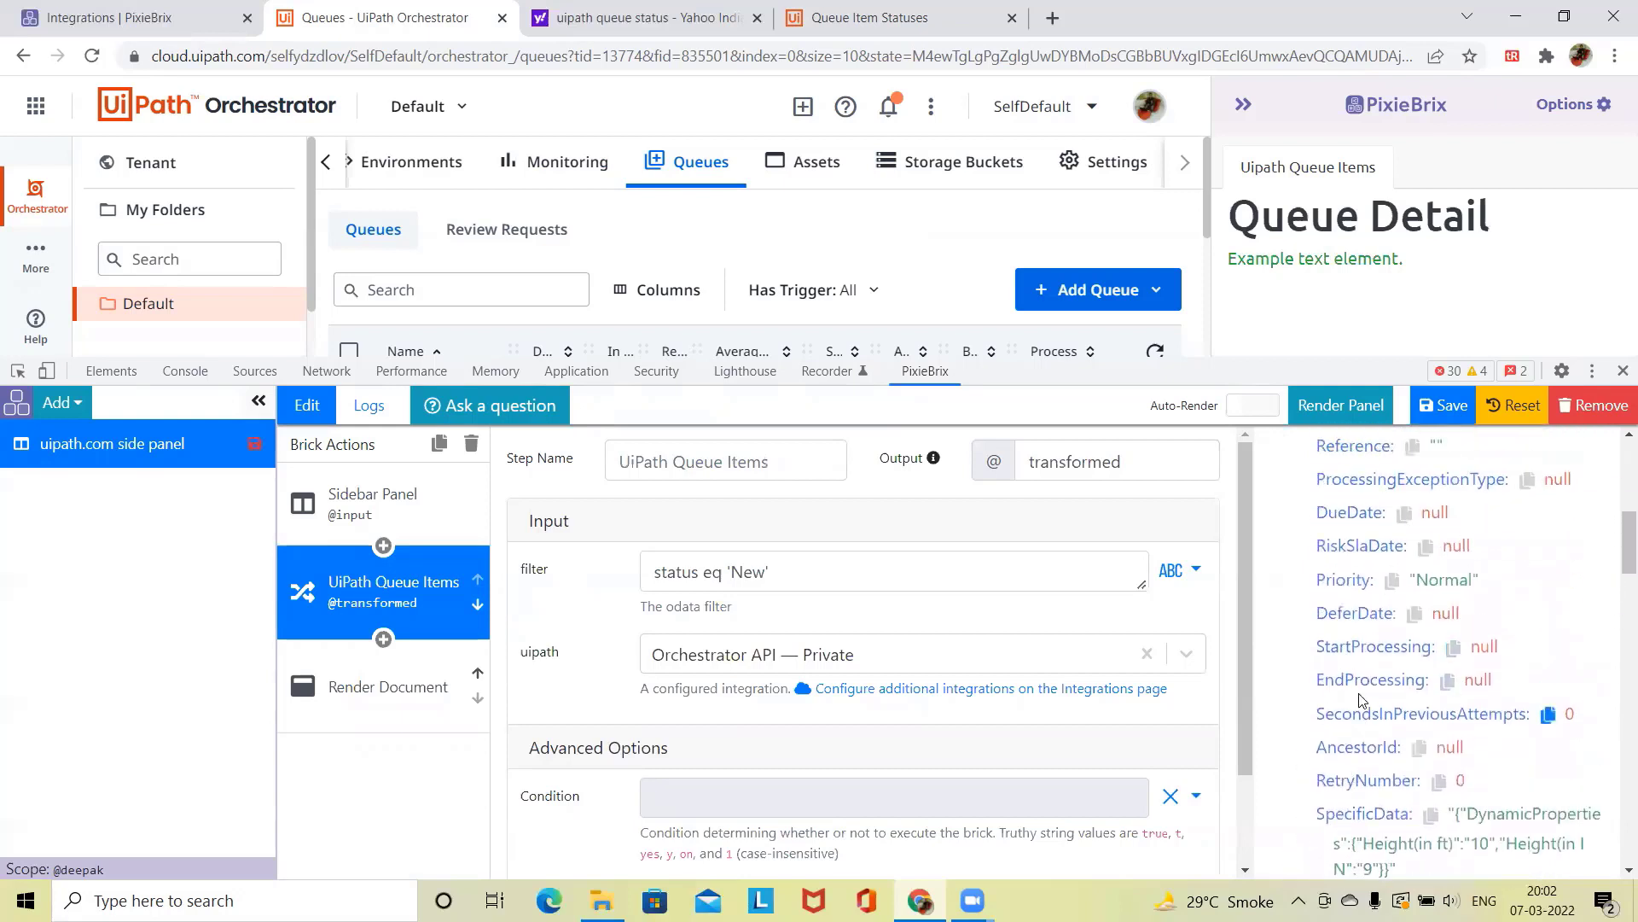
# Step: Set both the label and the property of the table's first column to "Id" in the Render Document brick
pyautogui.click(405, 686)
pyautogui.scroll(-2, 766, 766)
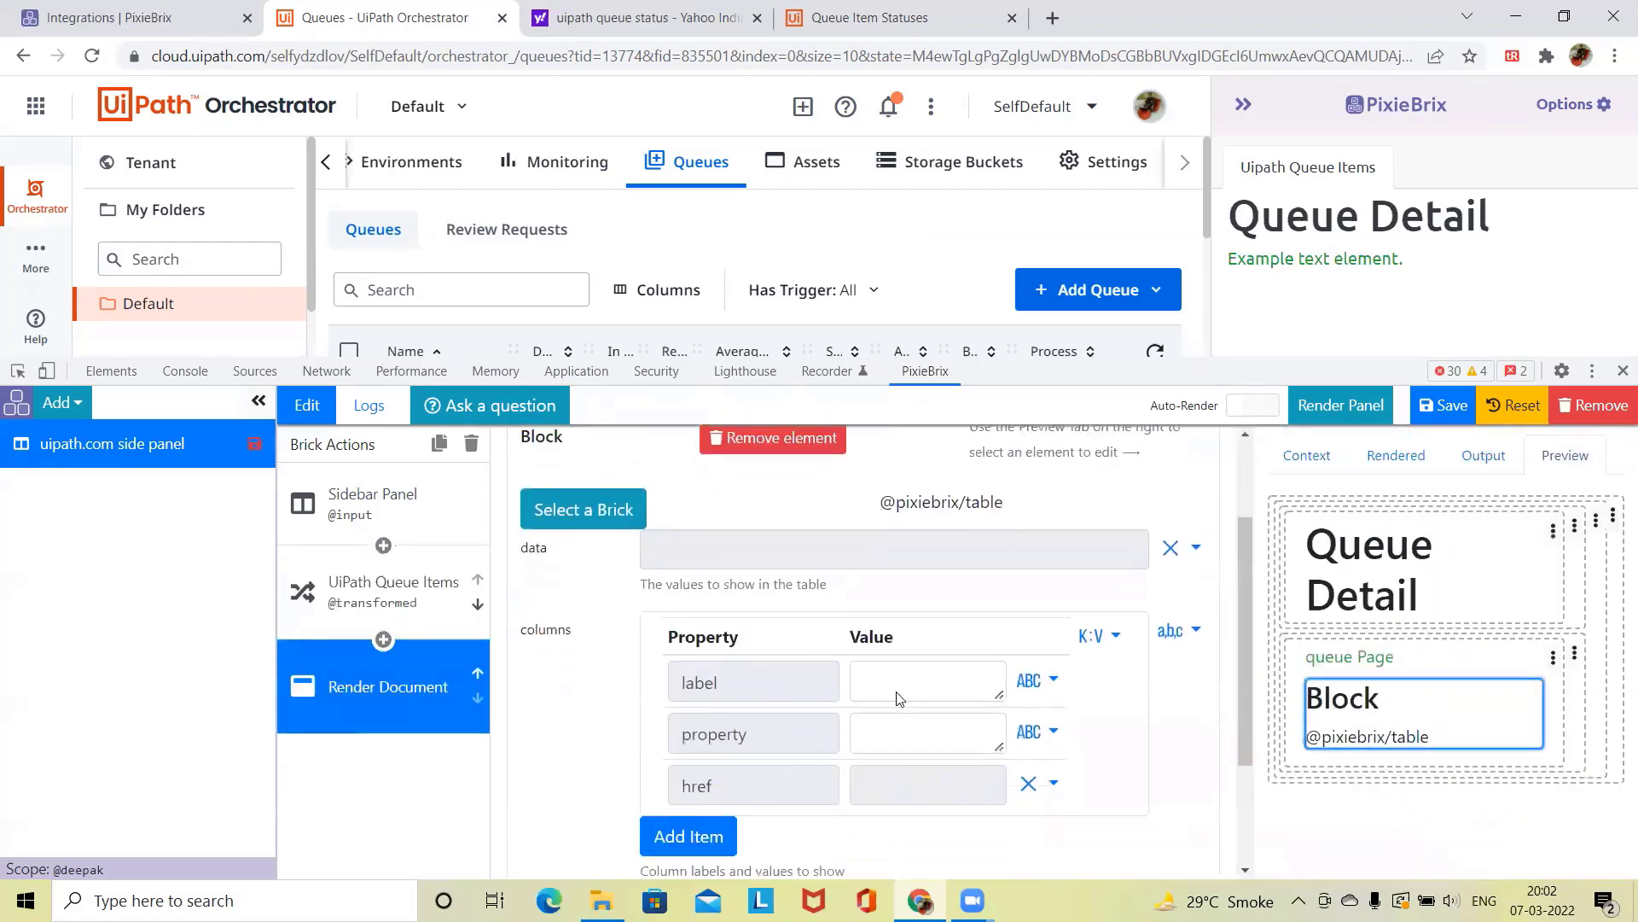
pyautogui.click(915, 609)
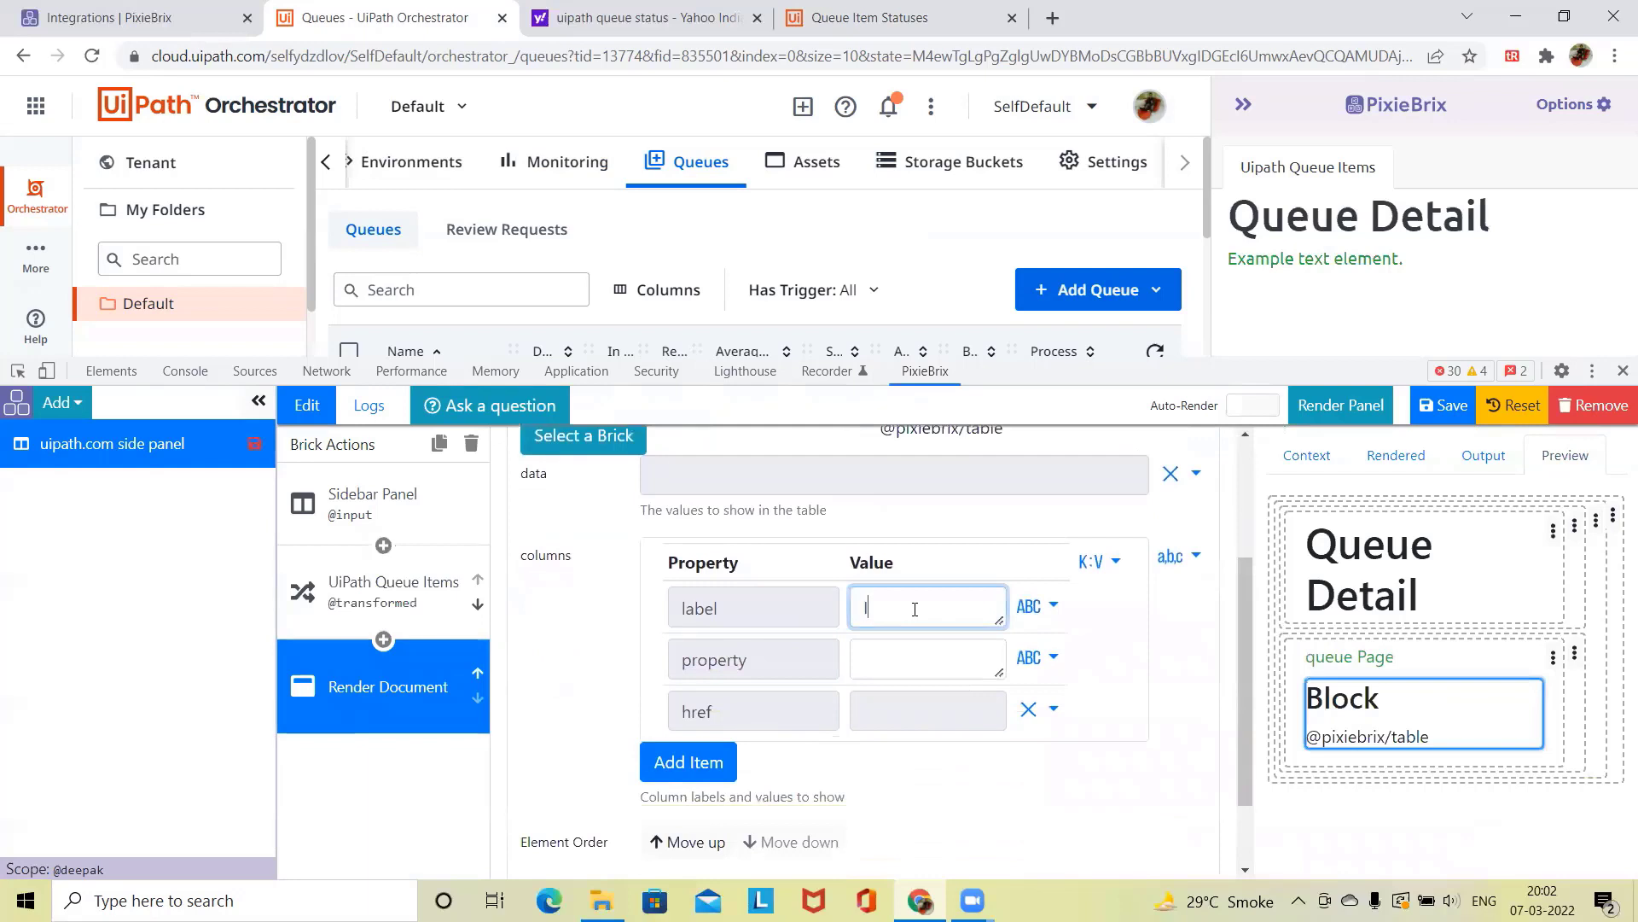
pyautogui.write('Id')
pyautogui.click(918, 676)
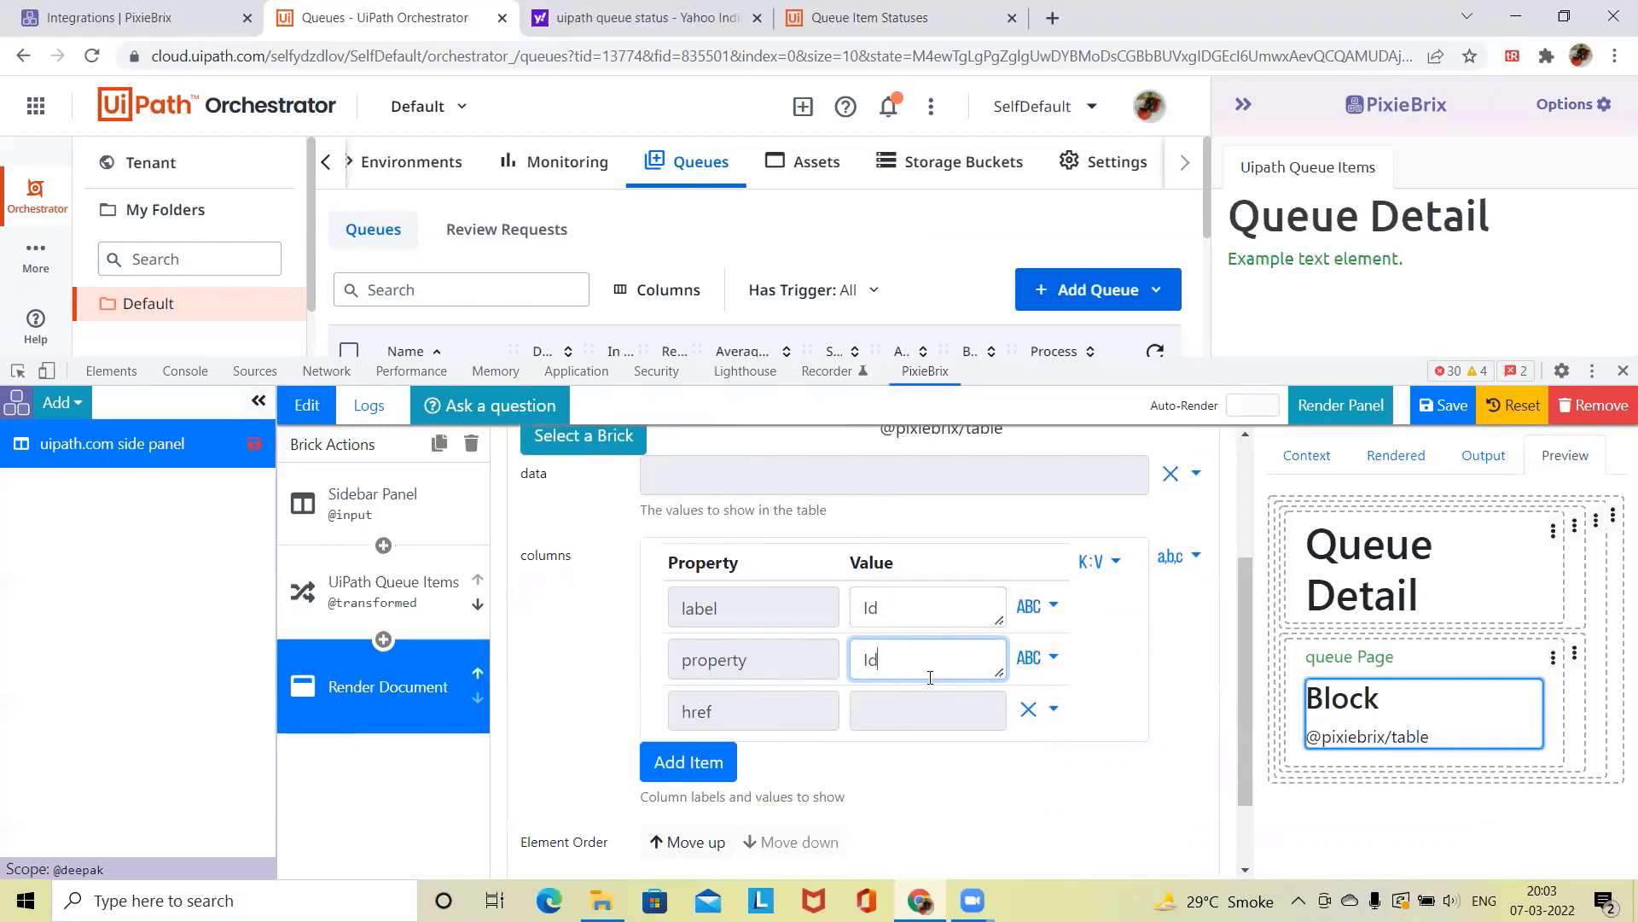
# Step: Save the extension with the new table block and render the panel
pyautogui.click(1443, 406)
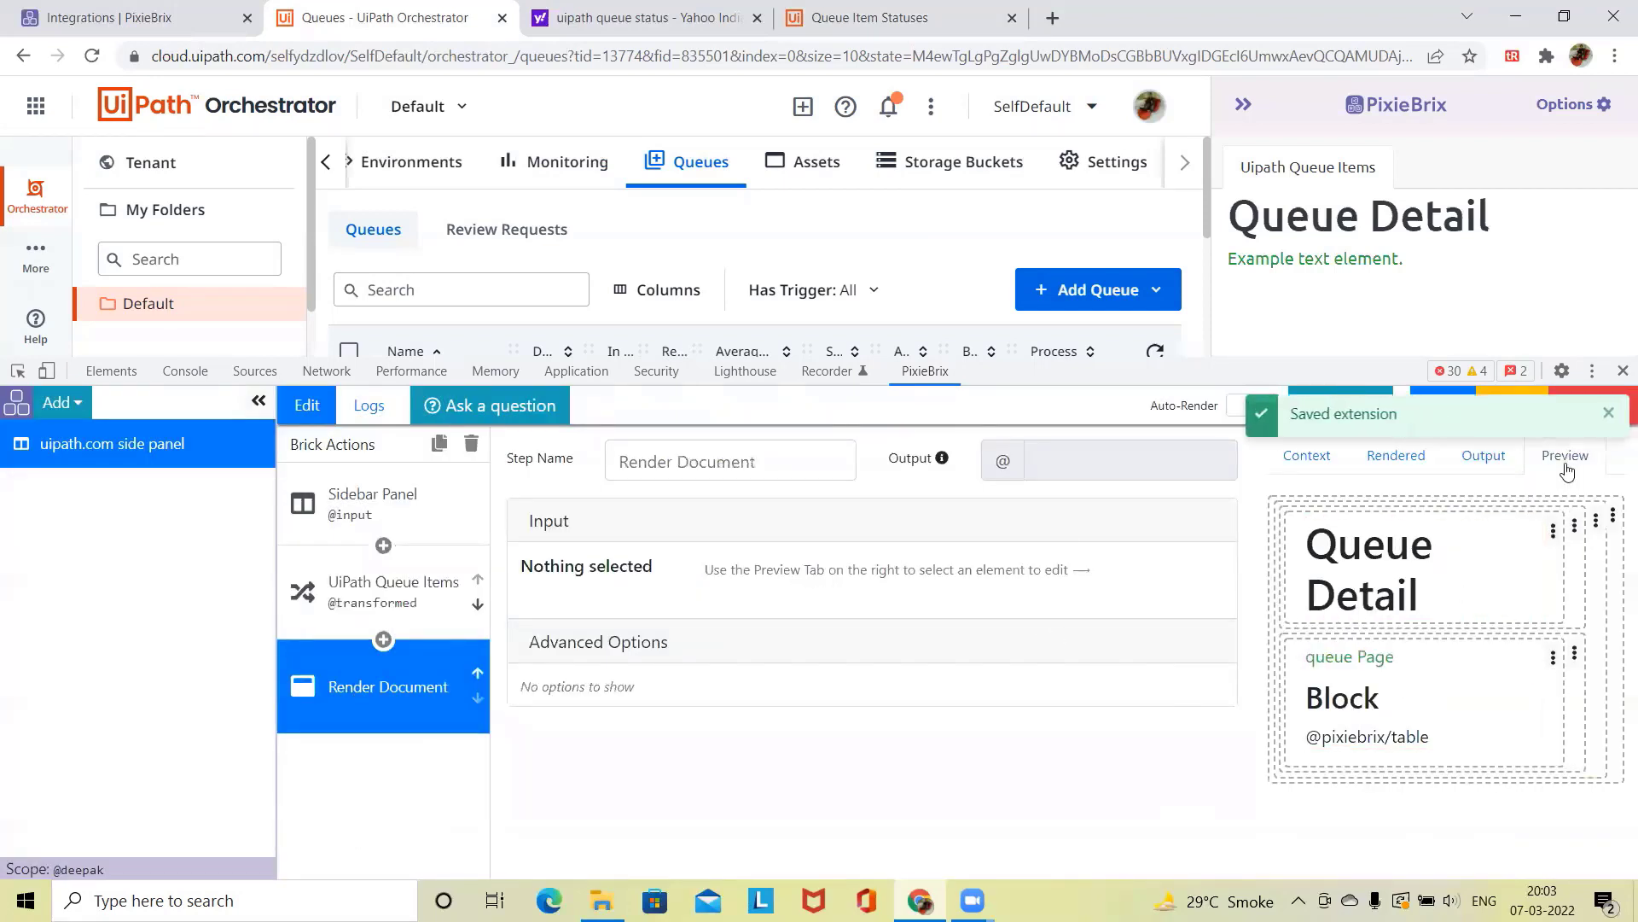
pyautogui.click(1607, 415)
pyautogui.click(1357, 410)
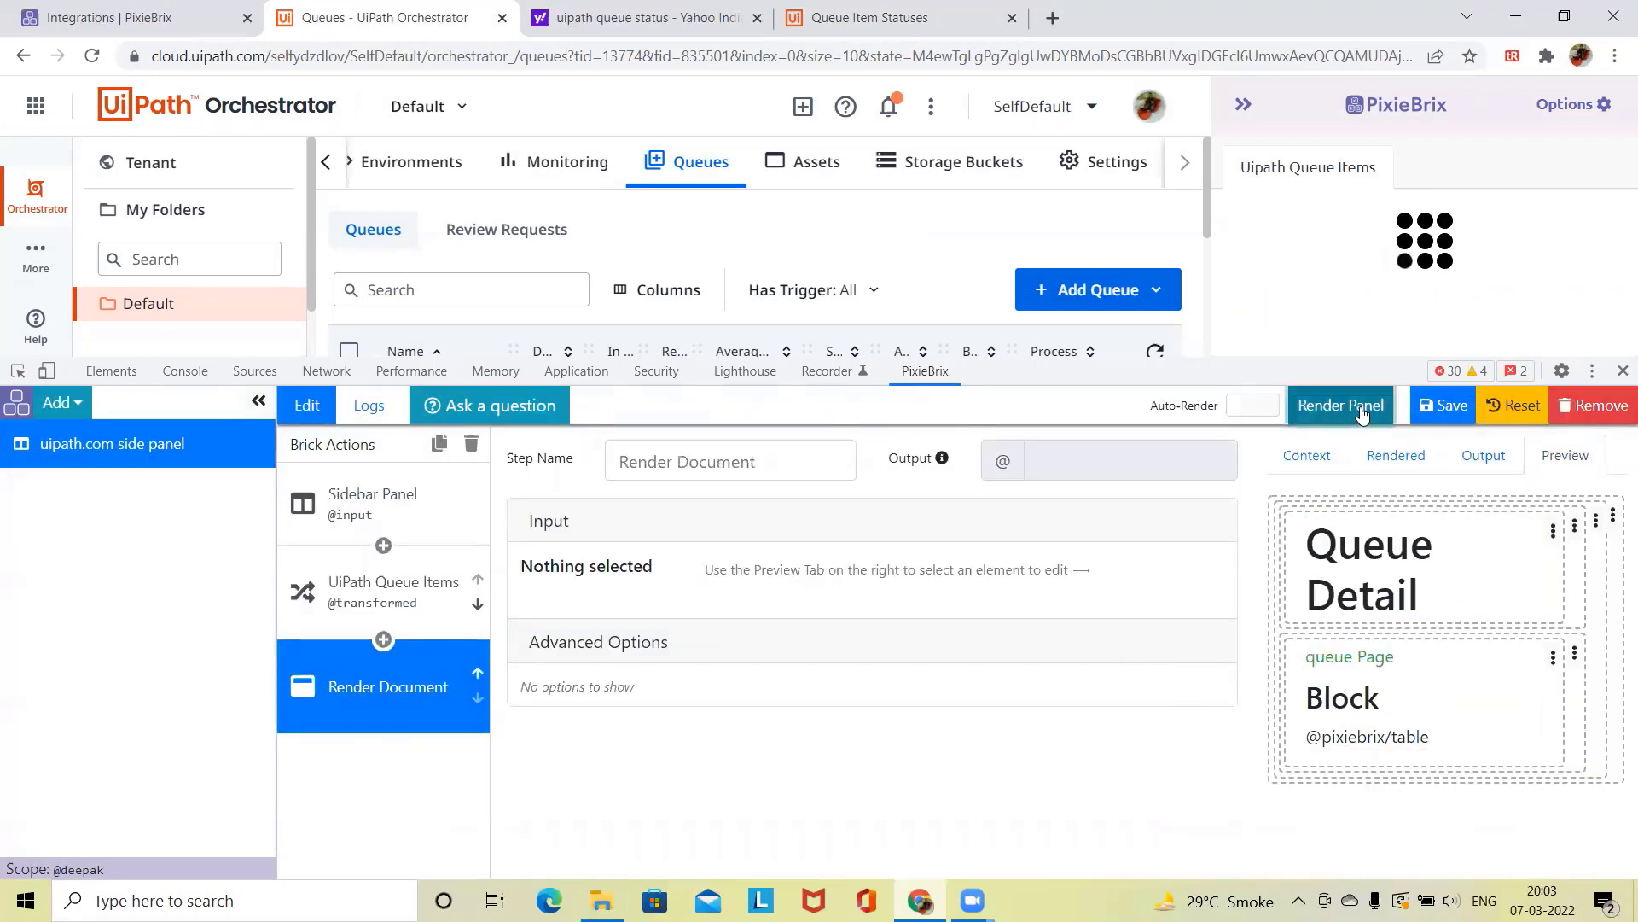
pyautogui.click(1437, 710)
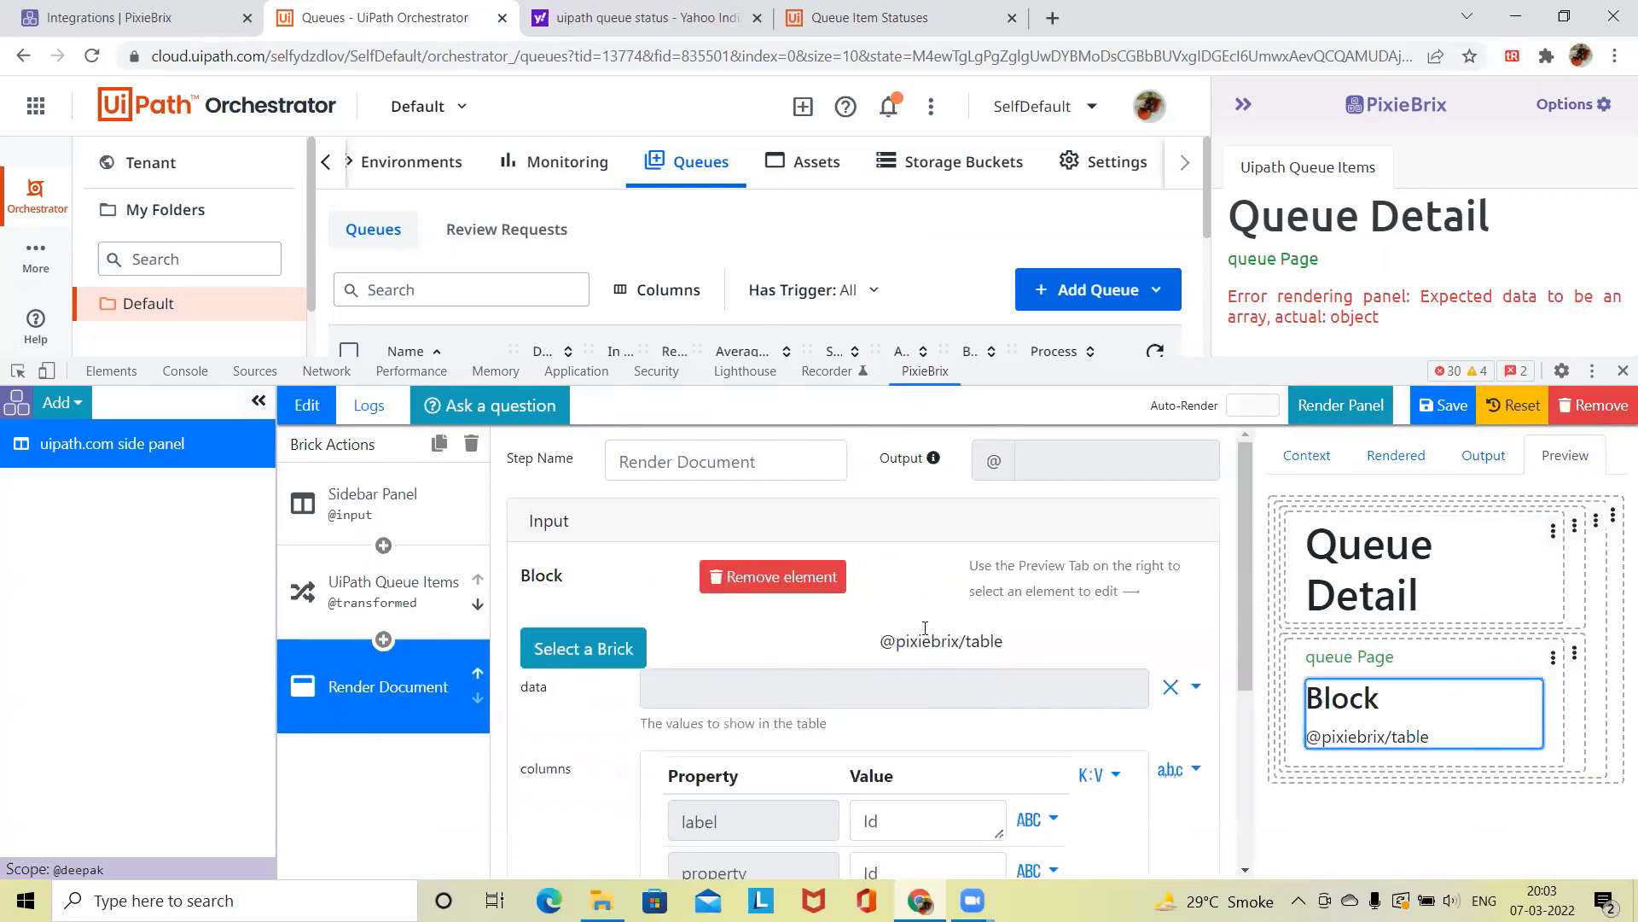
pyautogui.scroll(-3, 964, 678)
pyautogui.scroll(3, 955, 678)
pyautogui.click(690, 675)
pyautogui.click(402, 606)
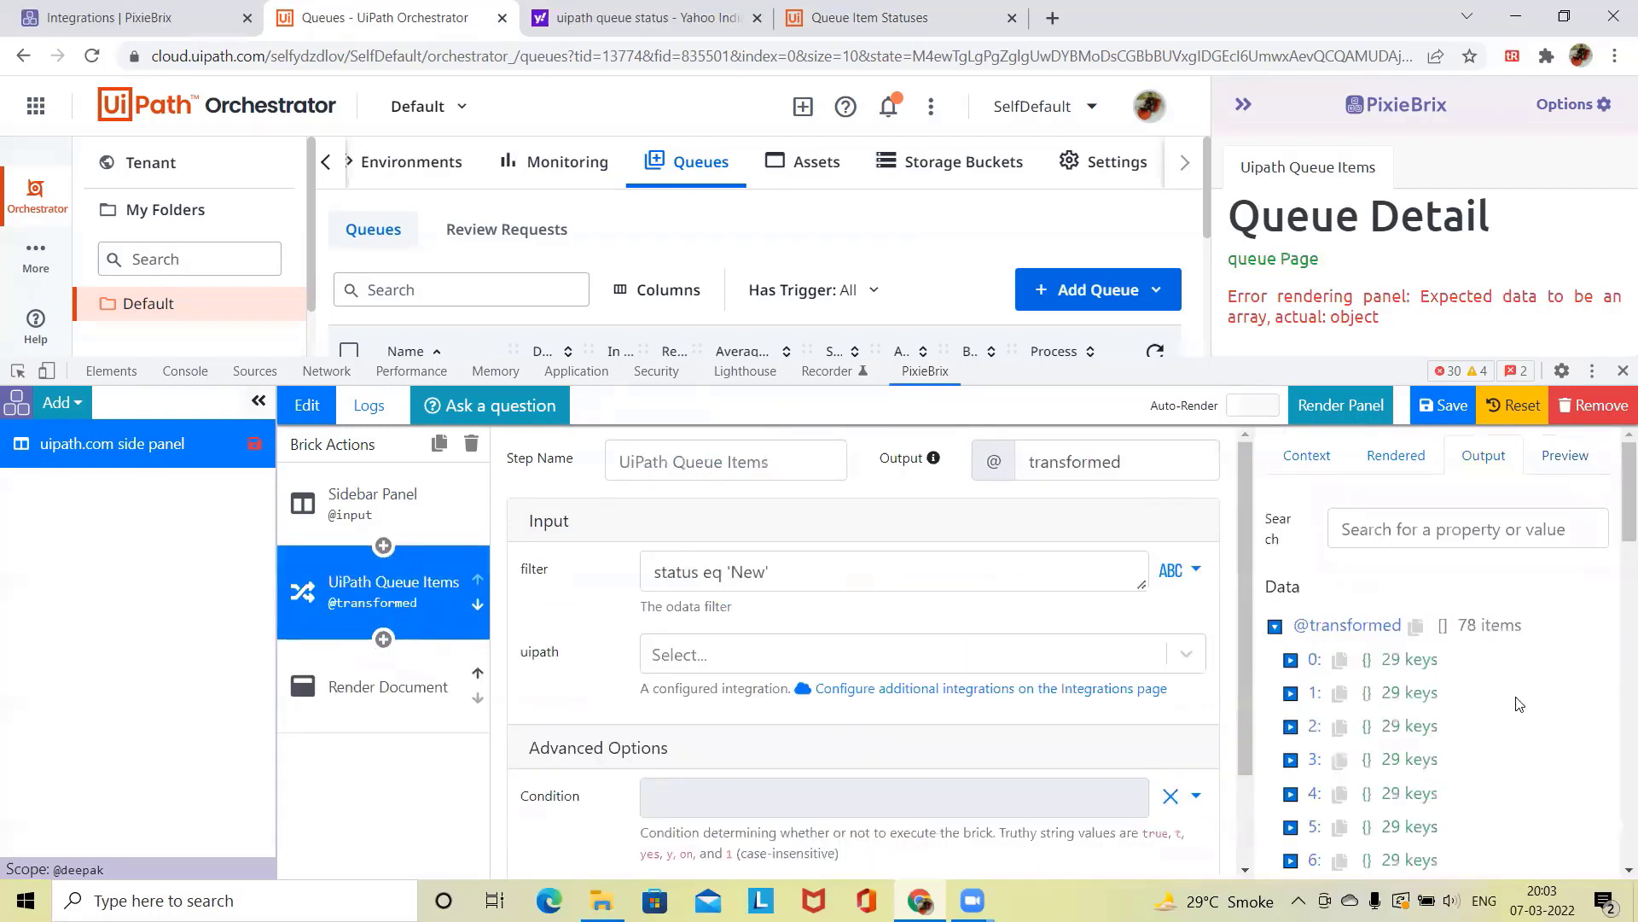
pyautogui.click(1414, 629)
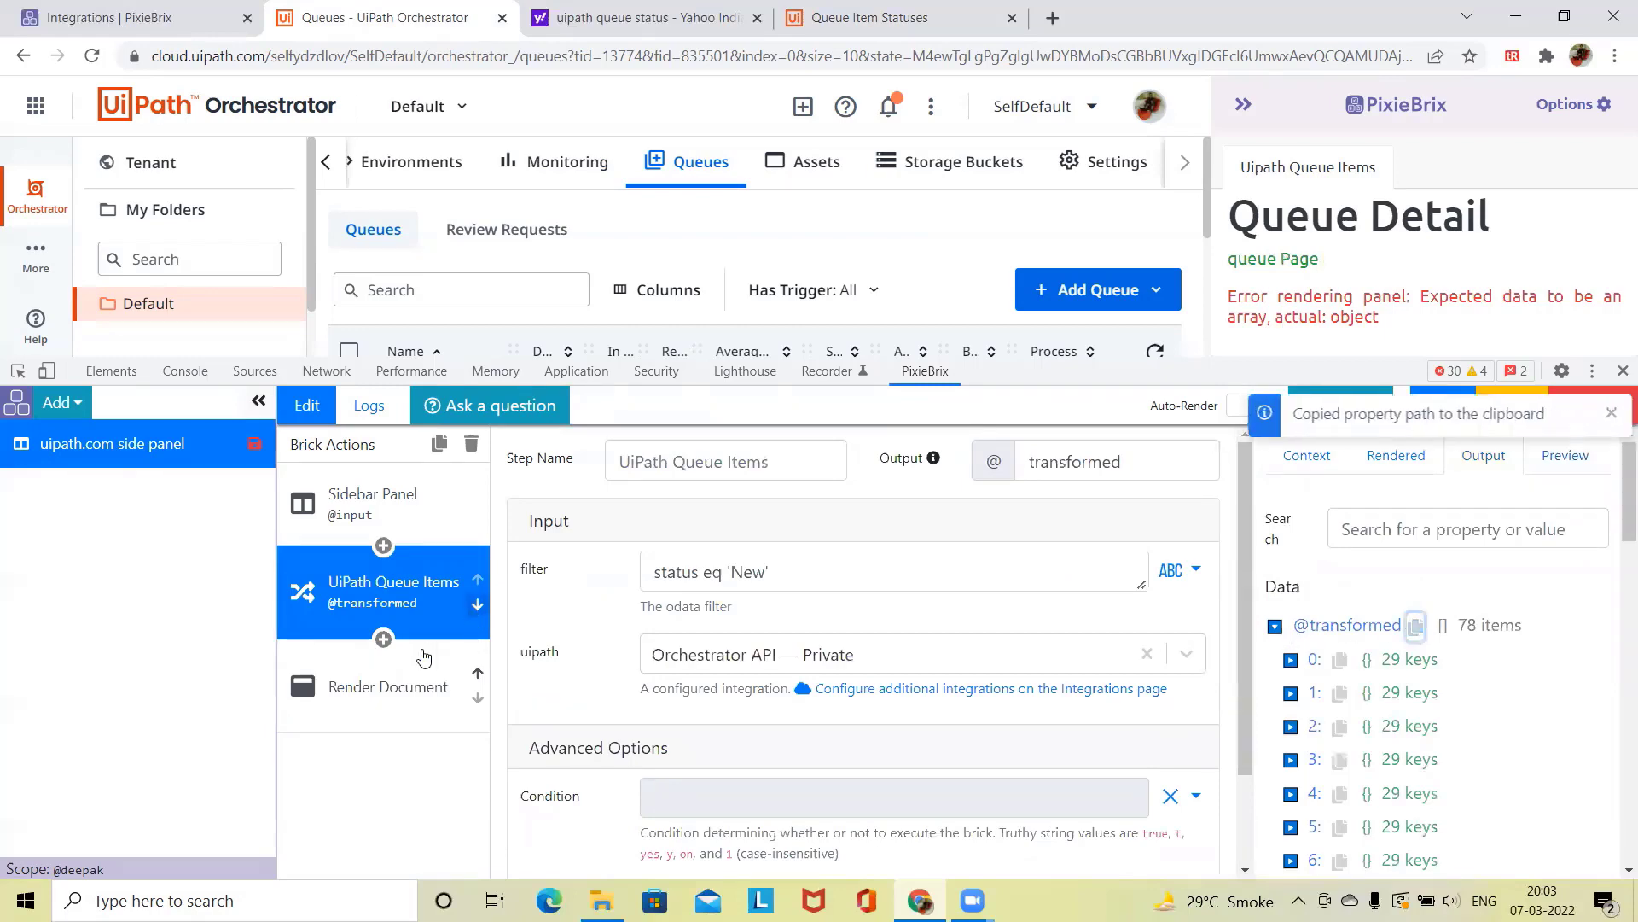
pyautogui.click(380, 683)
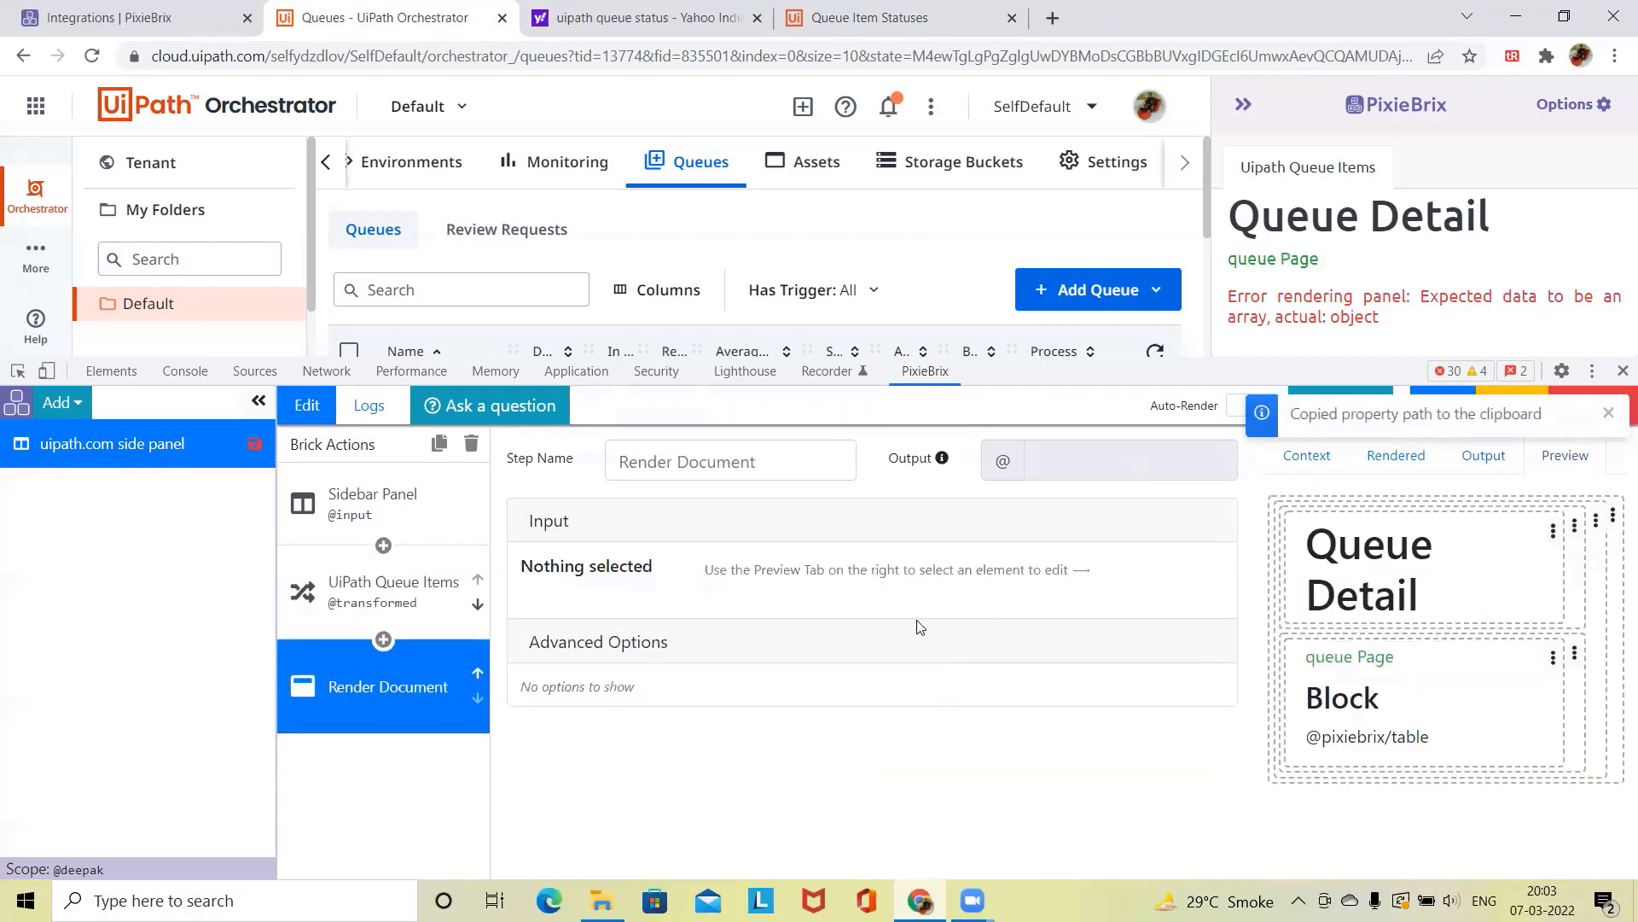
# Step: Save the extension, render the panel again and review the table of queue item Ids in the sidebar
pyautogui.click(1451, 413)
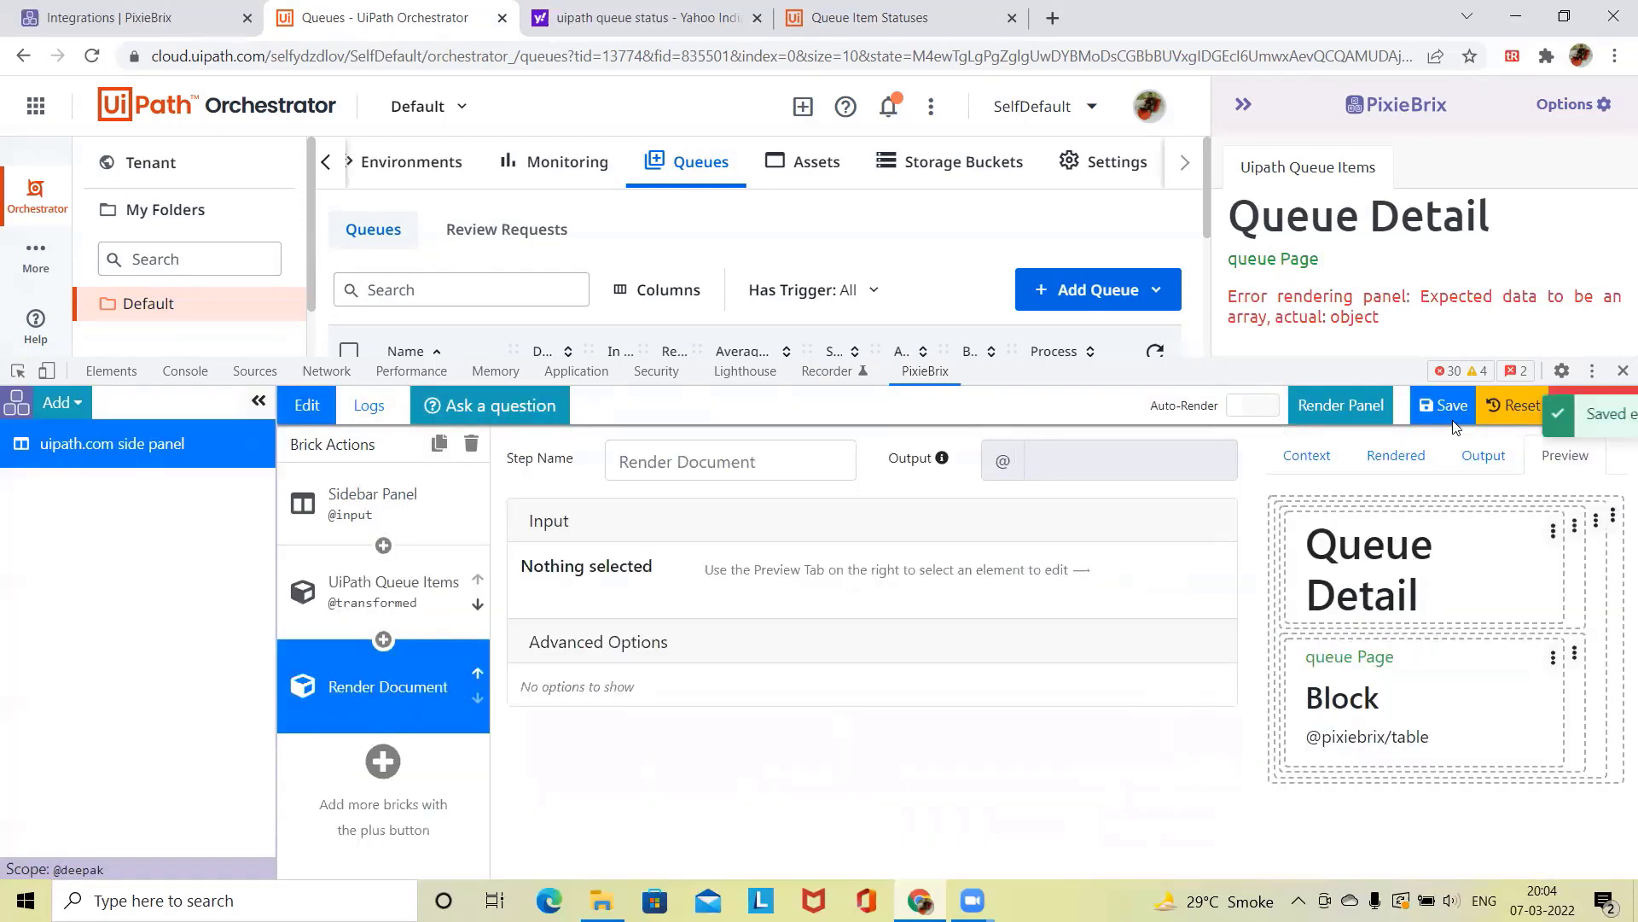
pyautogui.click(1303, 408)
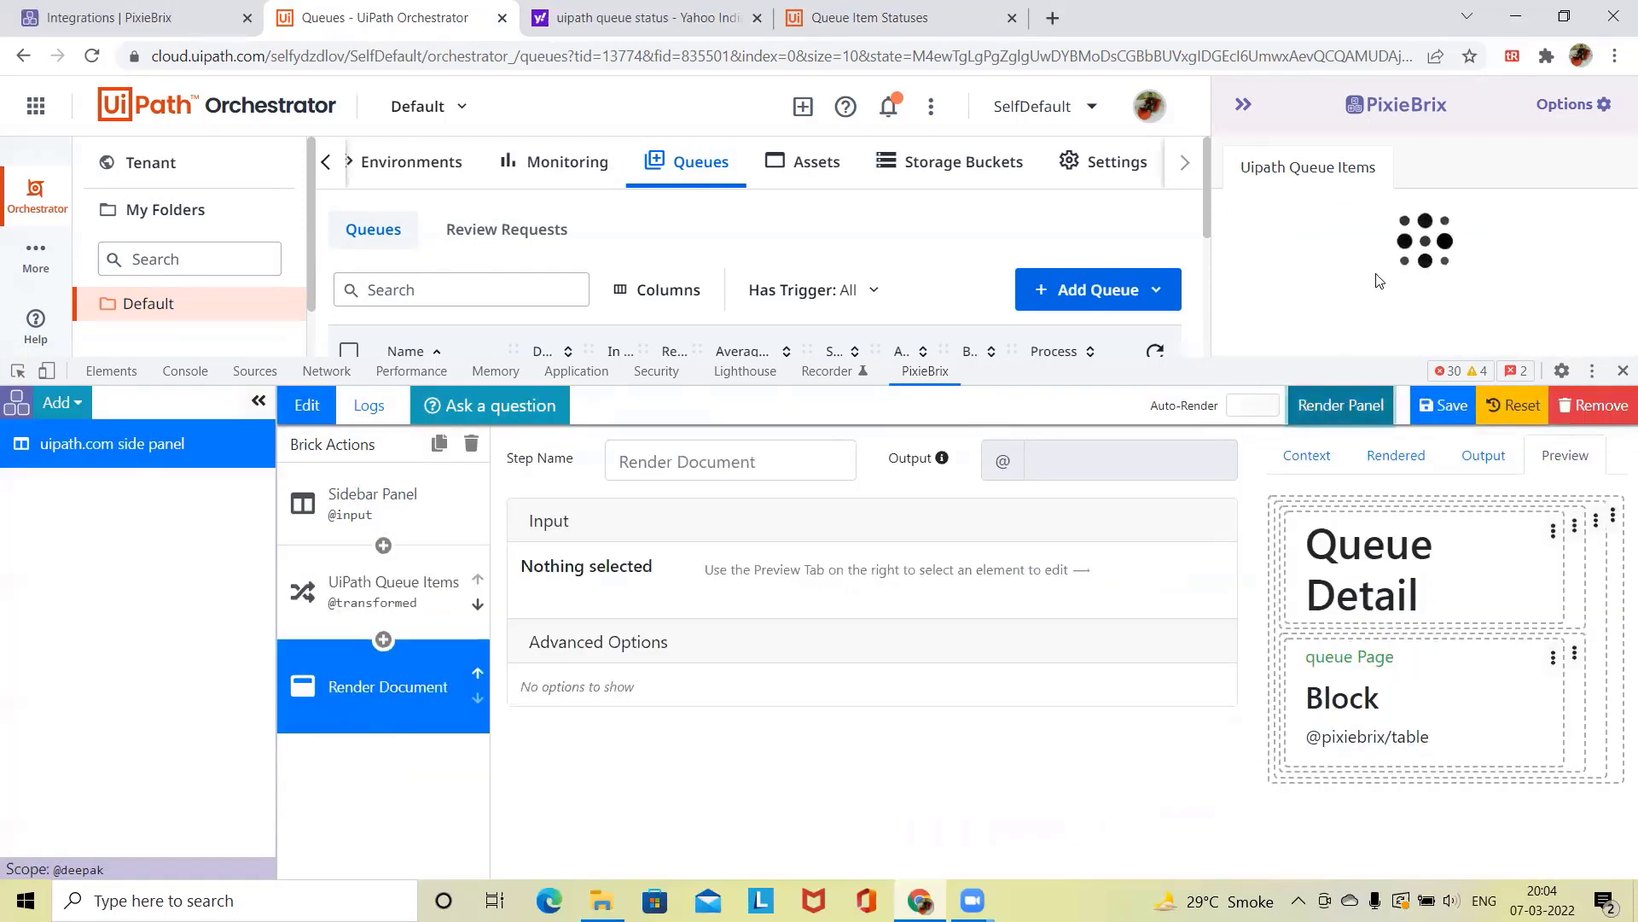
pyautogui.moveTo(1118, 369); pyautogui.dragTo(1118, 398)
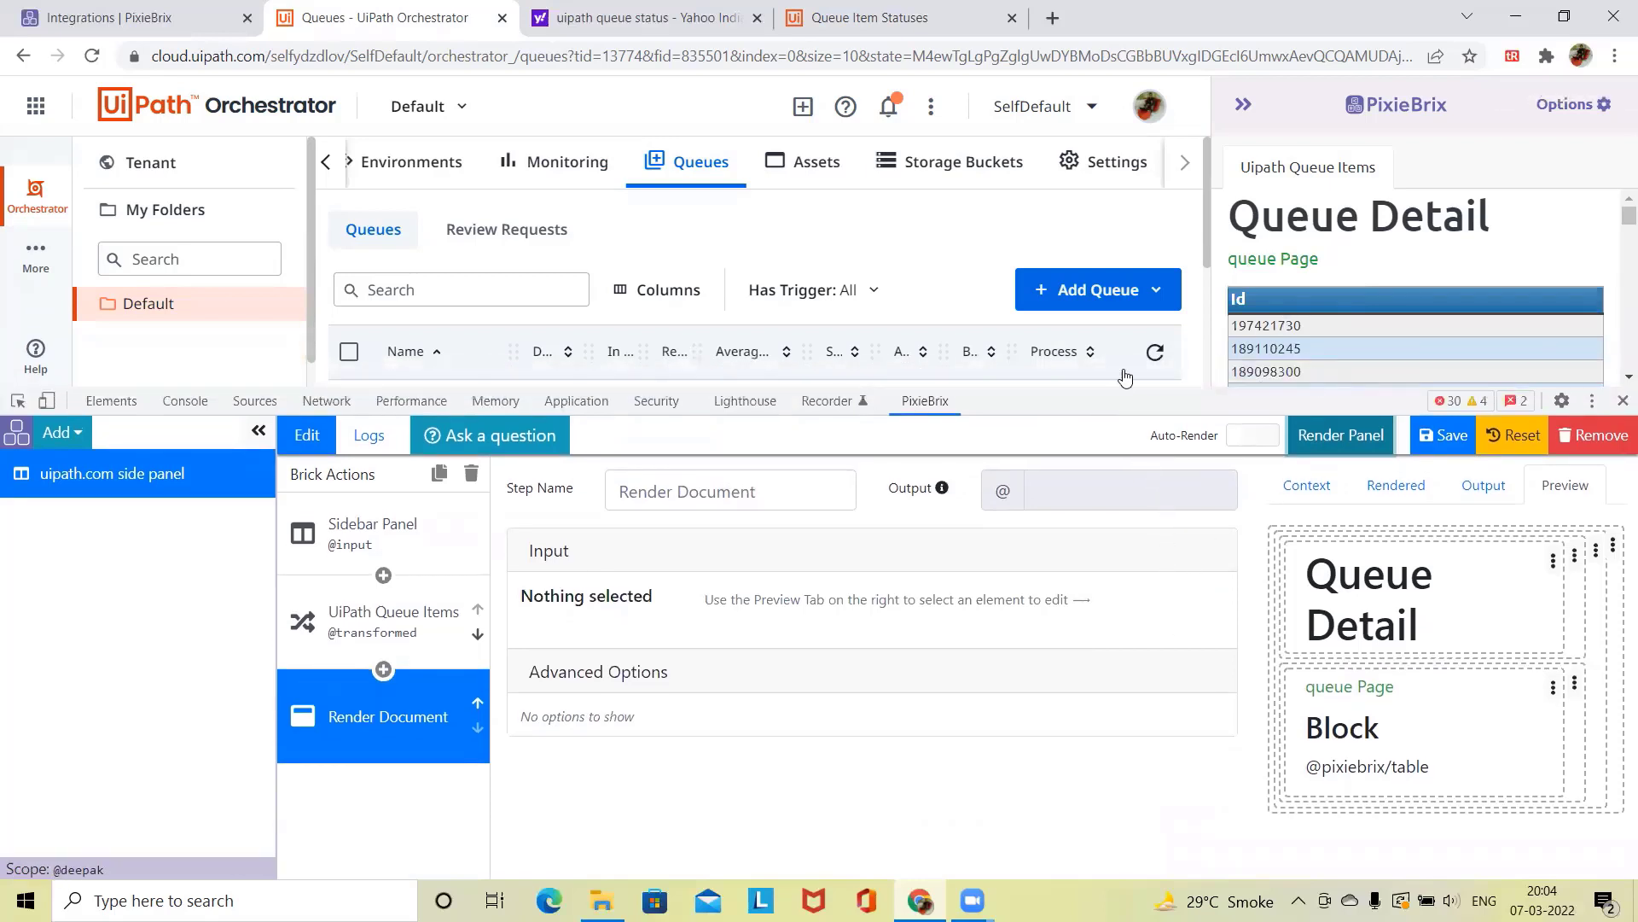
pyautogui.scroll(-3, 1124, 377)
pyautogui.scroll(3, 1125, 377)
pyautogui.moveTo(1615, 231); pyautogui.dragTo(1615, 321)
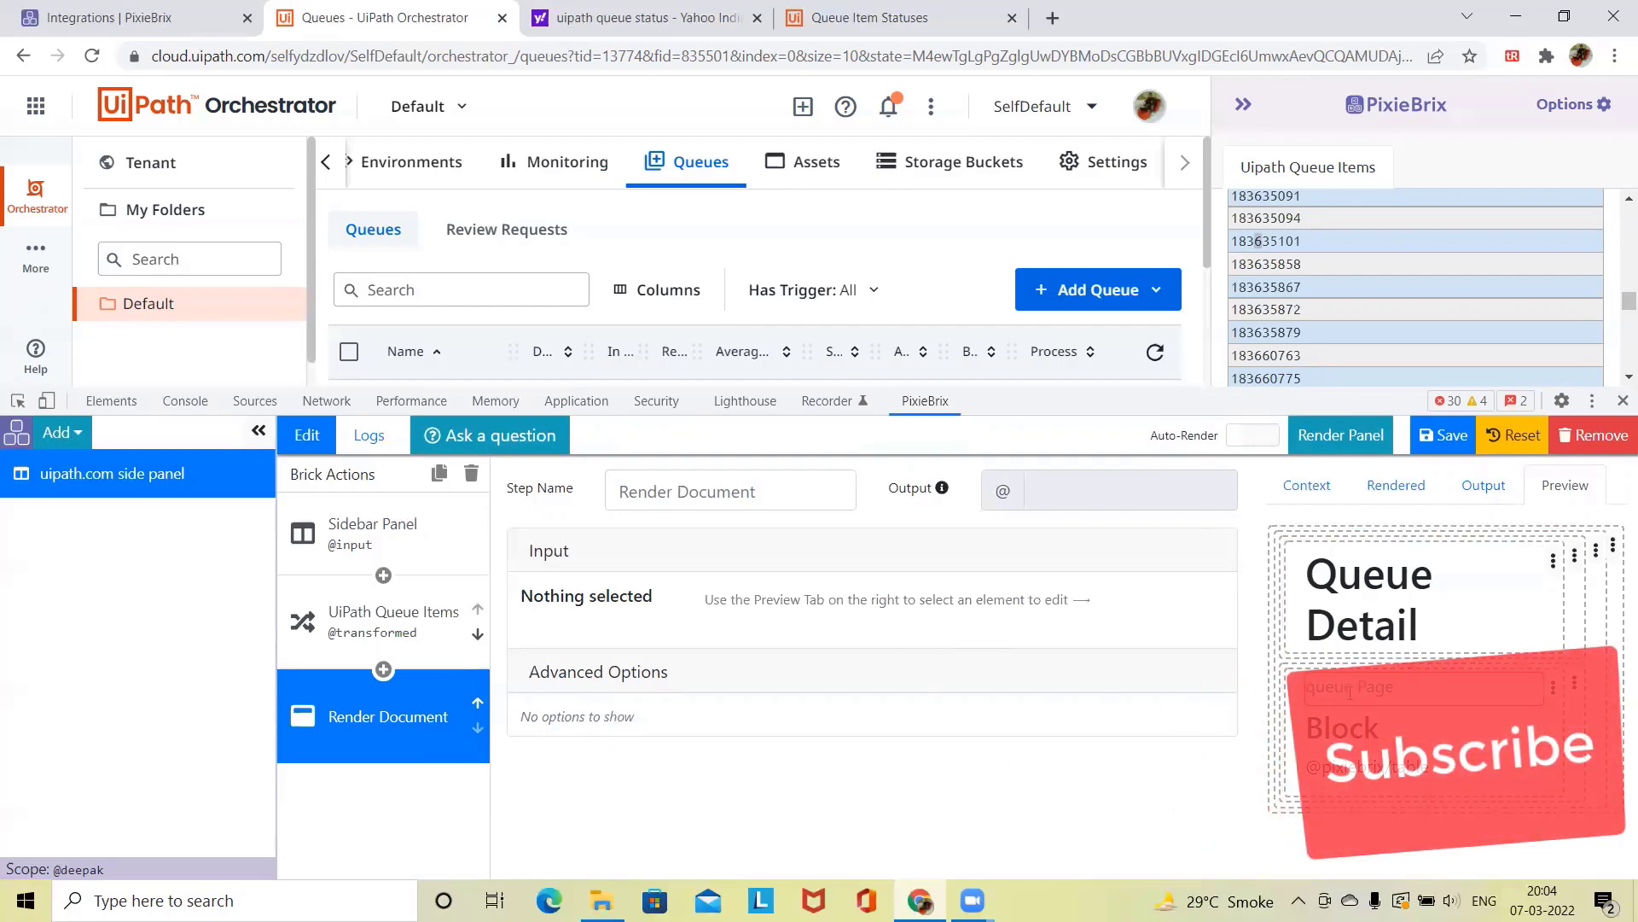
# Step: Add a second column entry to the table block in the document
pyautogui.click(1344, 730)
pyautogui.scroll(-4, 799, 781)
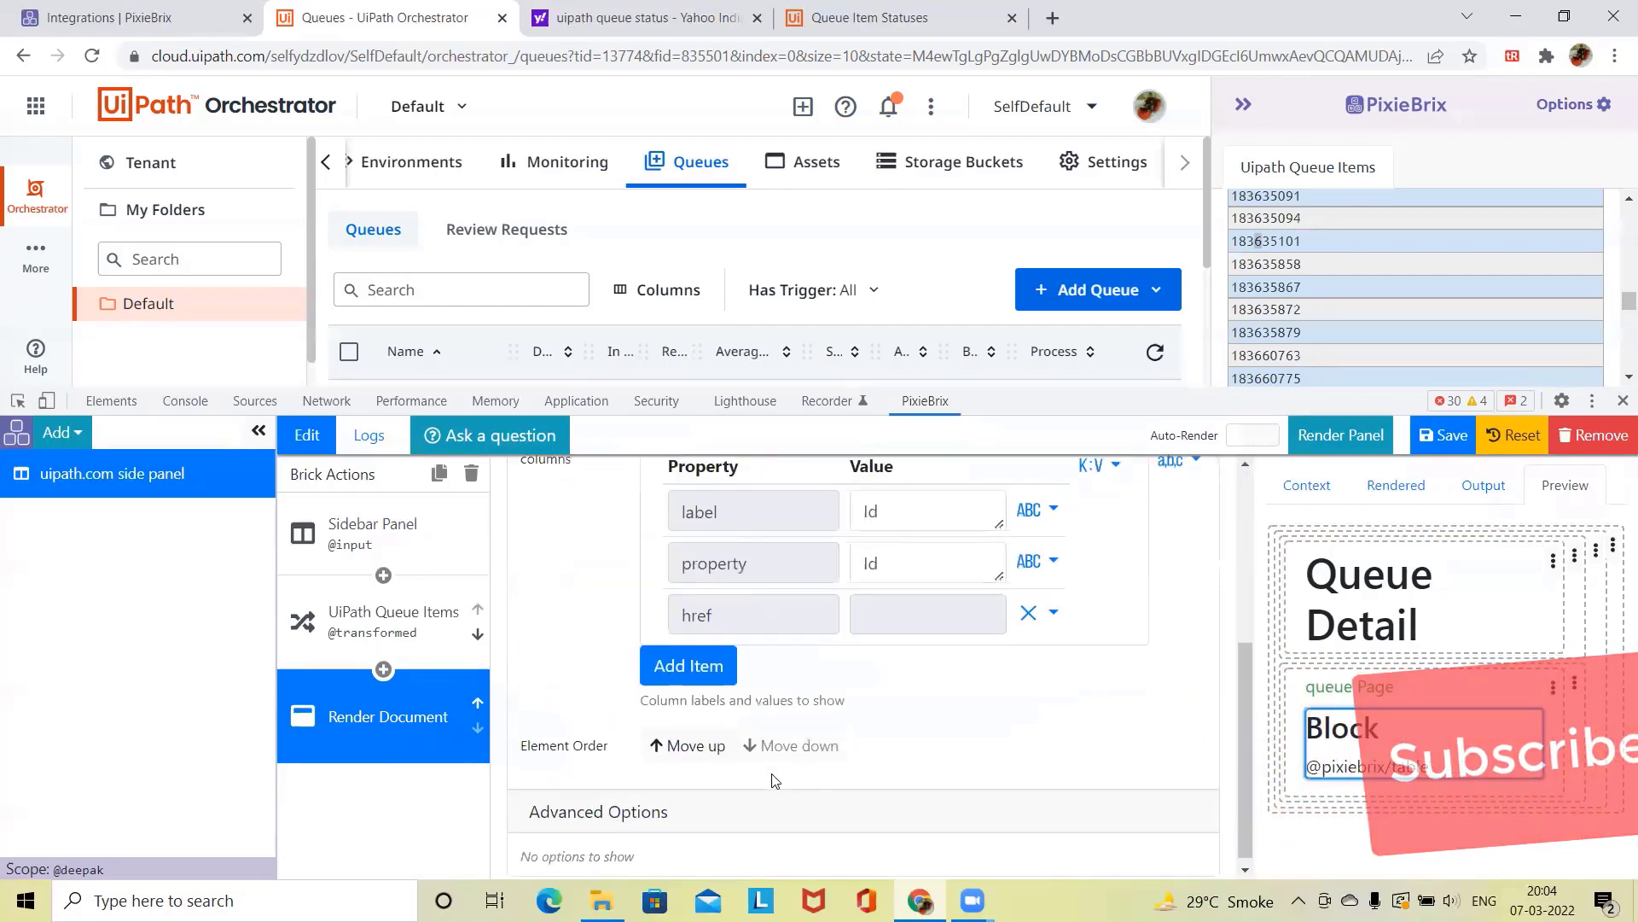
pyautogui.click(688, 662)
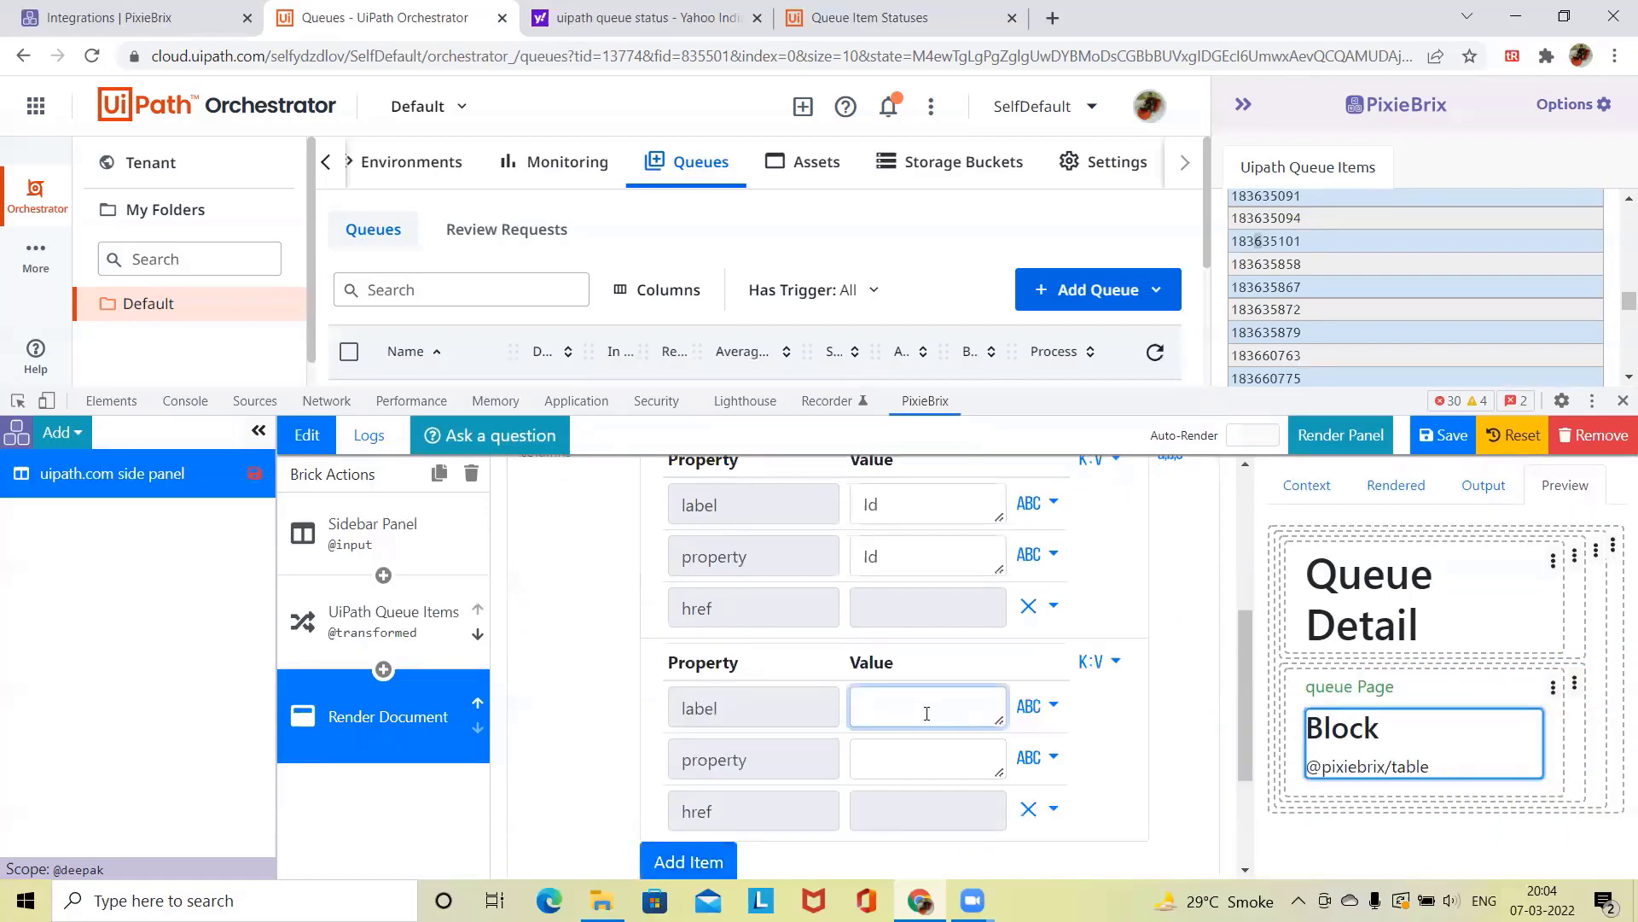
# Step: Examine the properties of a single queue item in the UiPath Queue Items brick's output
pyautogui.click(383, 575)
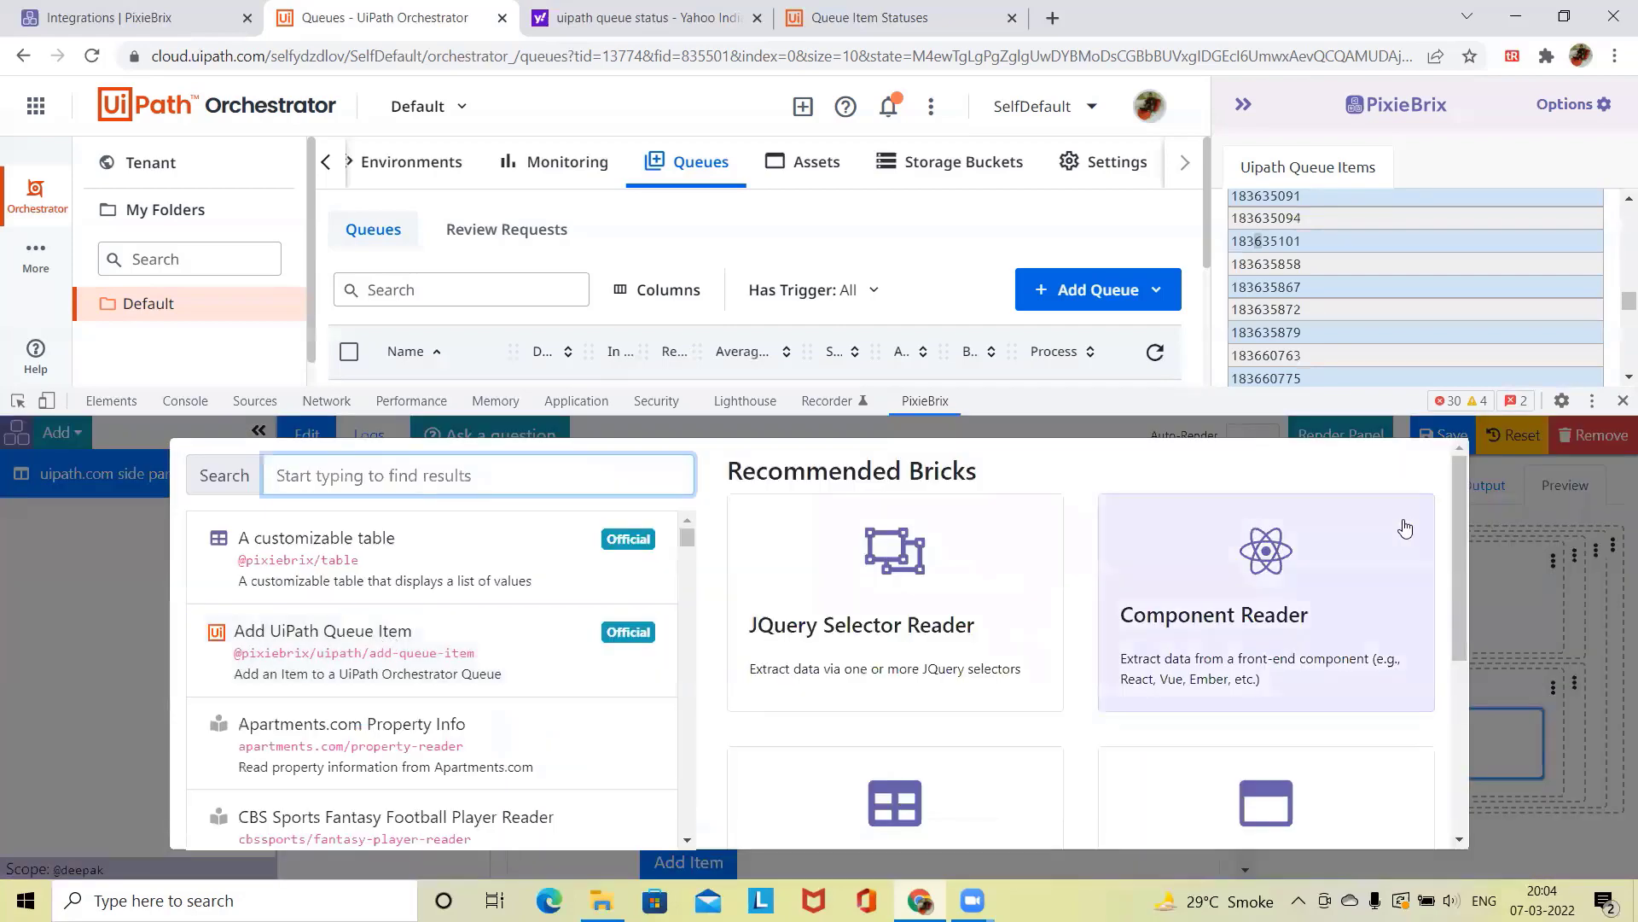
pyautogui.click(85, 648)
pyautogui.click(349, 613)
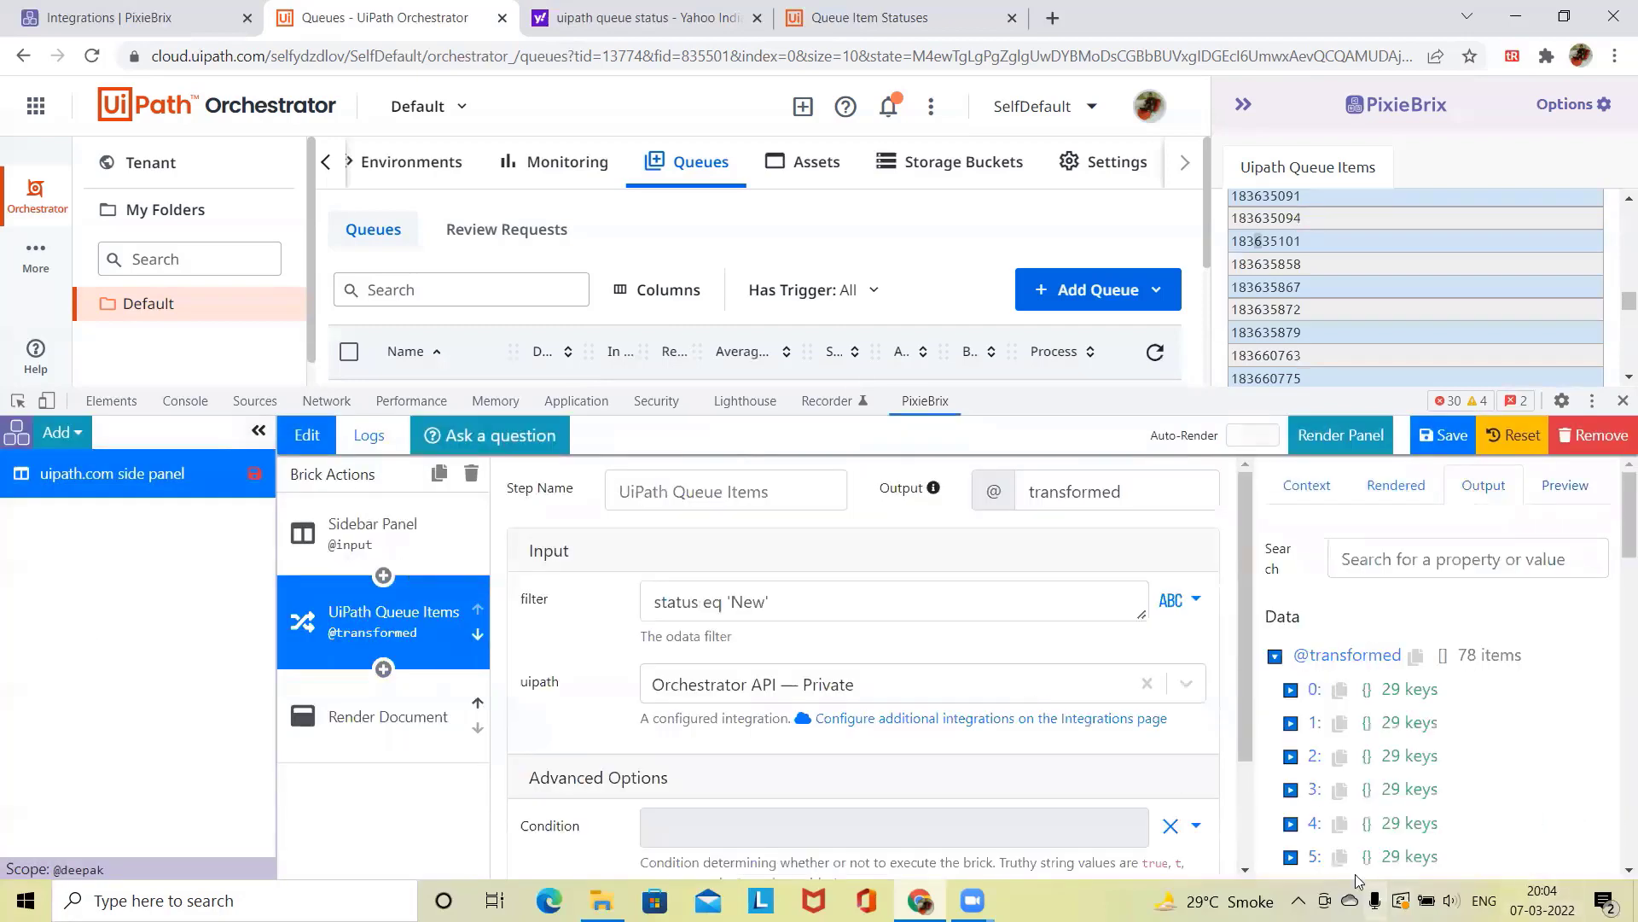
pyautogui.click(1292, 723)
pyautogui.scroll(-3, 1331, 674)
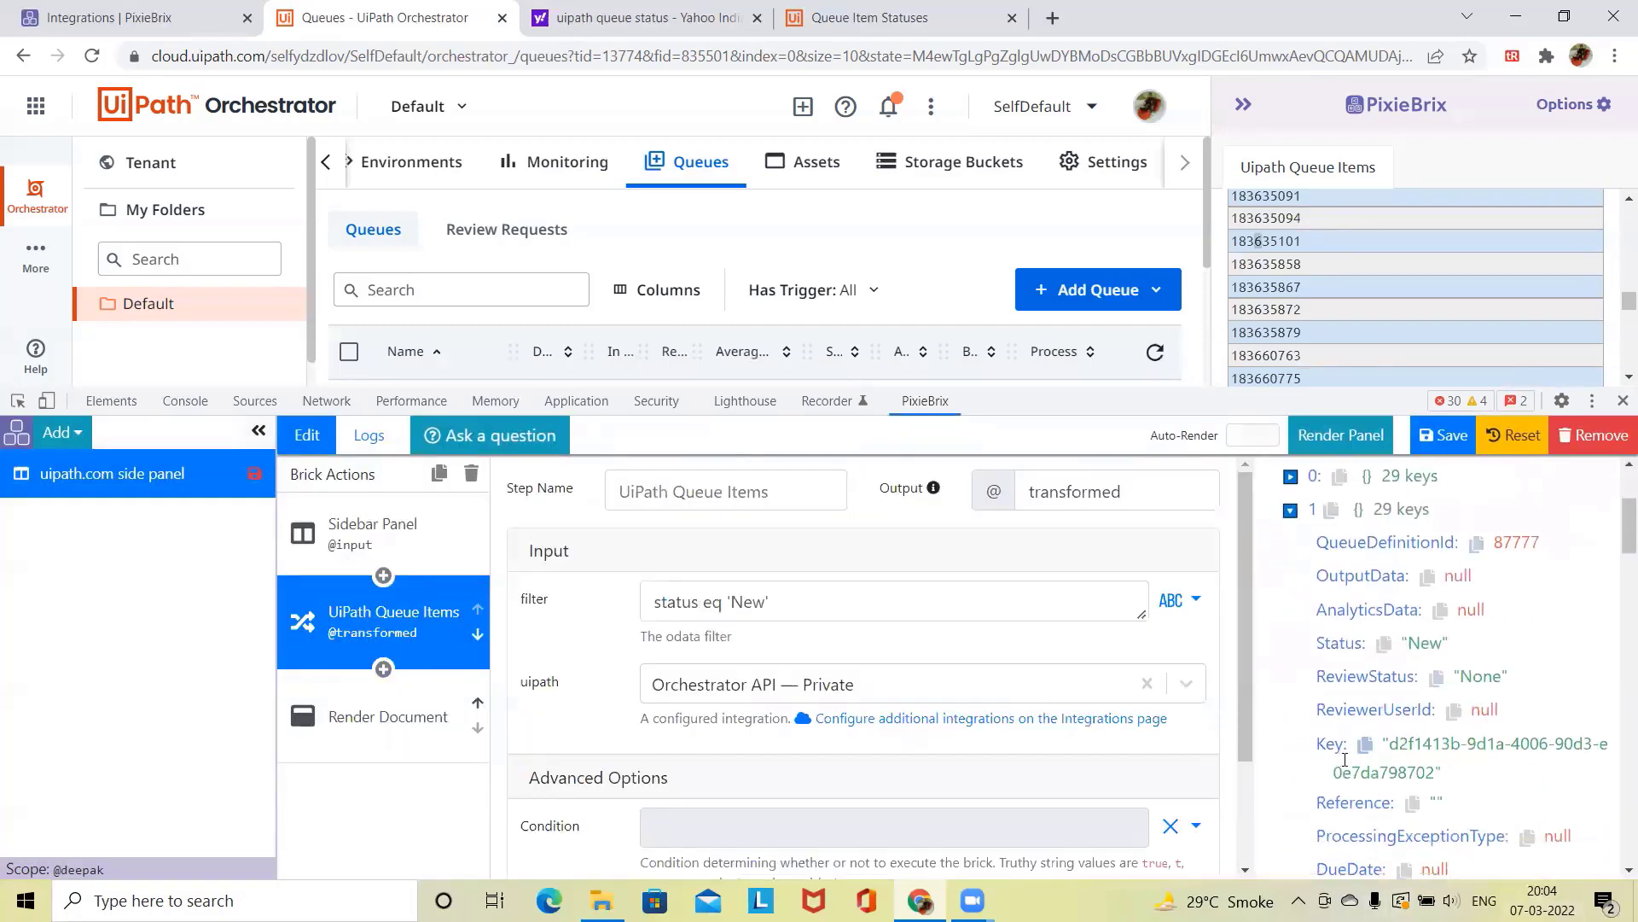
# Step: Set both the label and the property of the table block's second column to Status
pyautogui.click(410, 722)
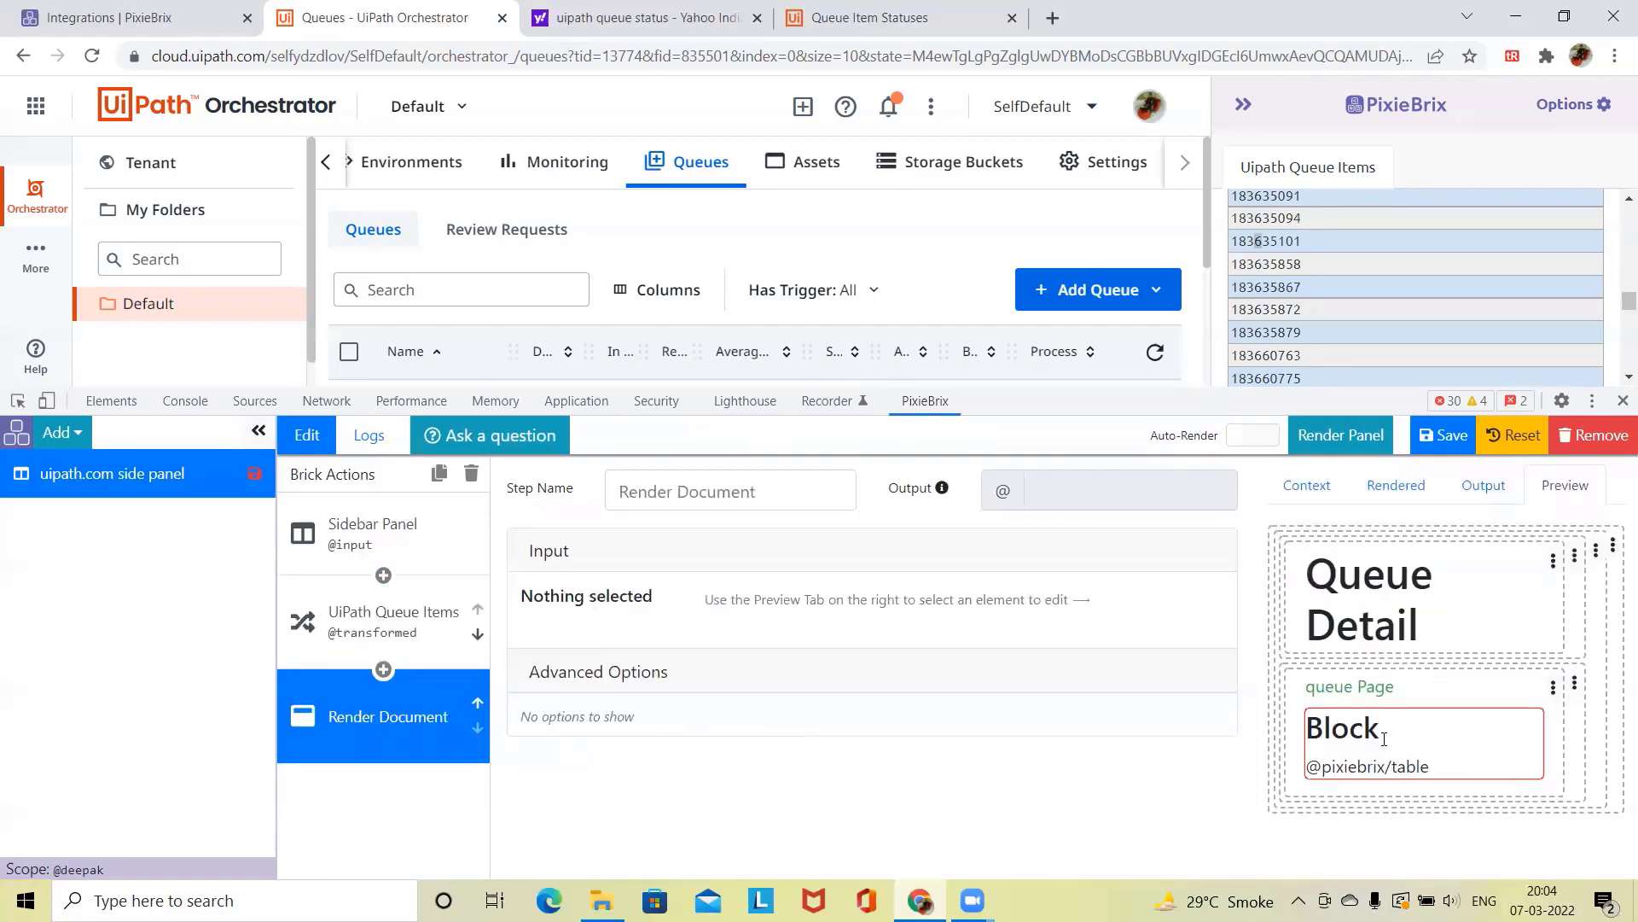
pyautogui.click(1310, 763)
pyautogui.scroll(-5, 860, 773)
pyautogui.scroll(-2, 879, 725)
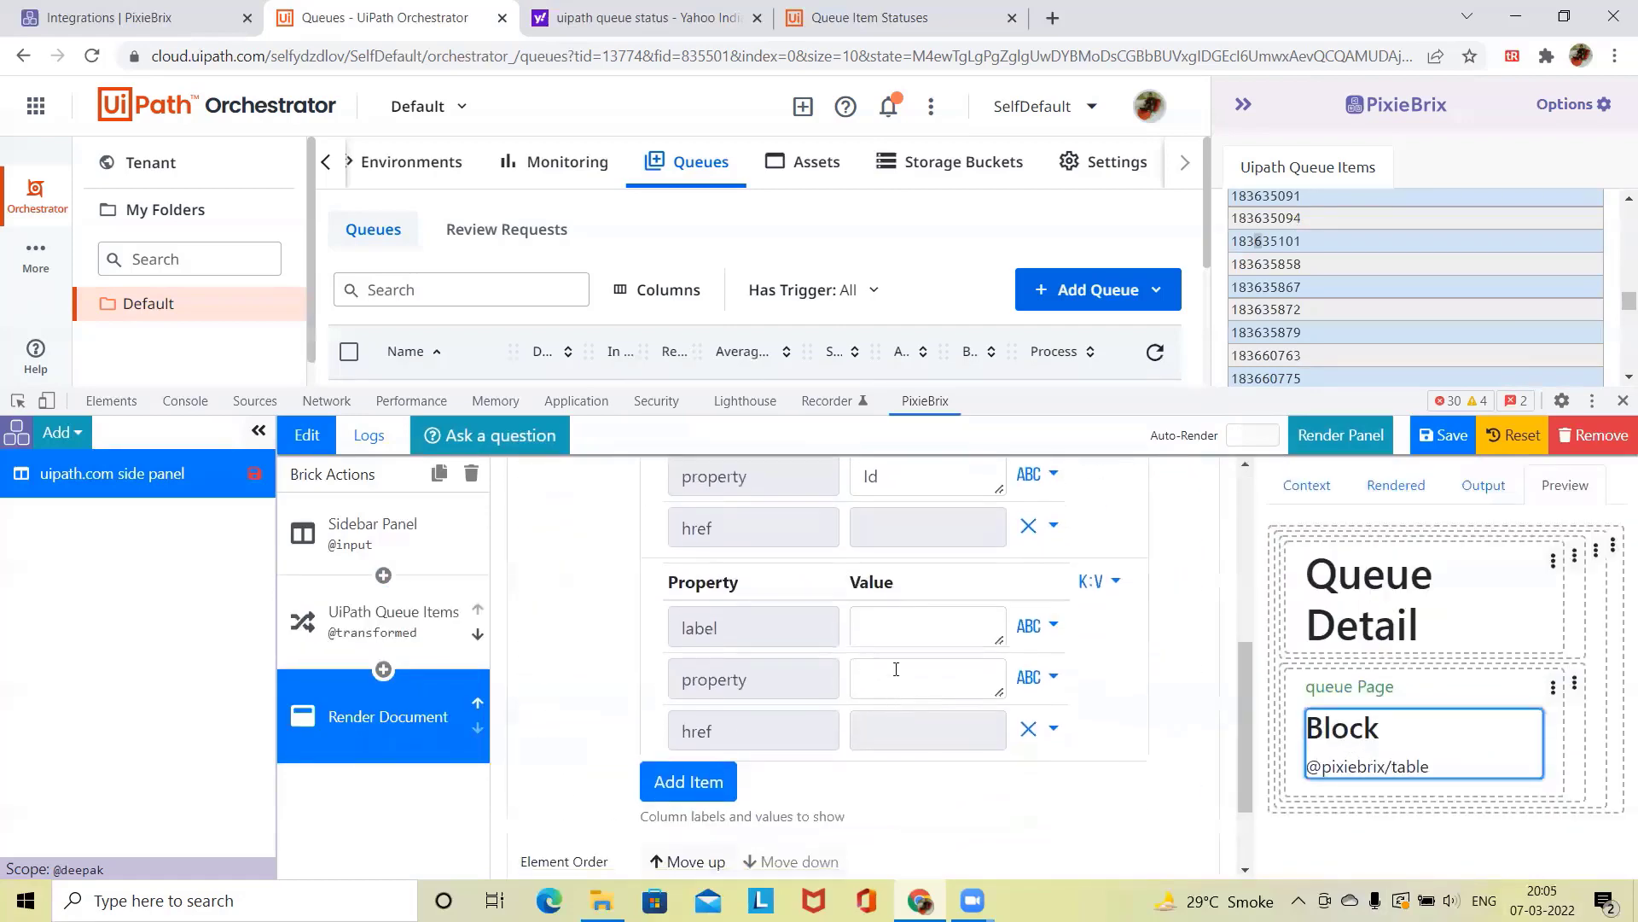
pyautogui.click(889, 625)
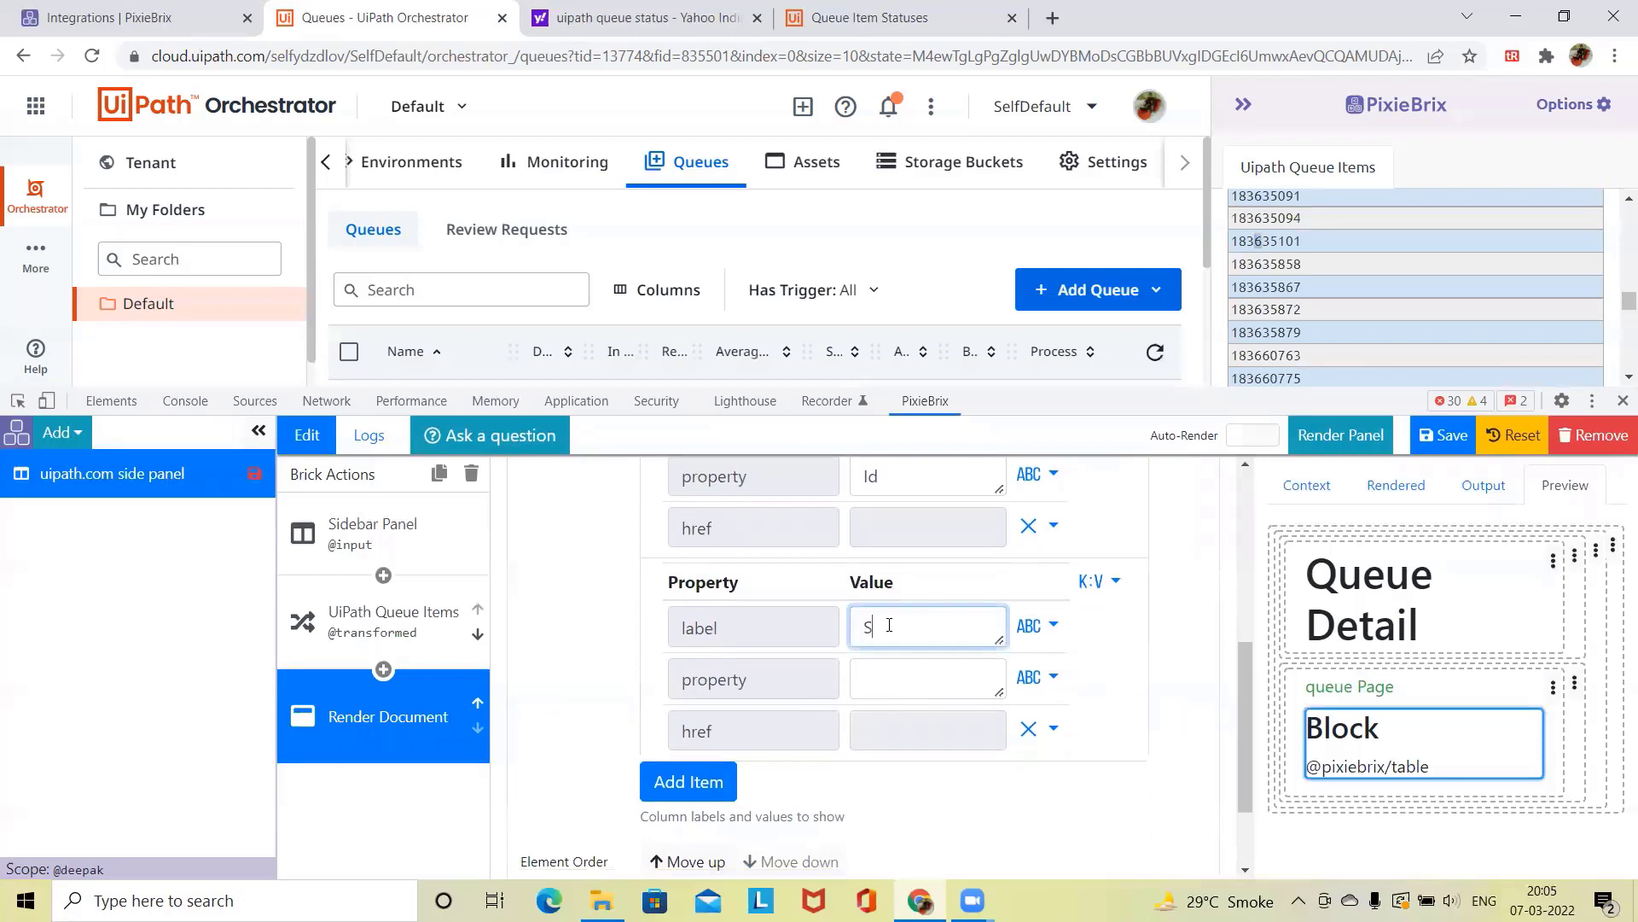
pyautogui.write('Status')
pyautogui.click(914, 685)
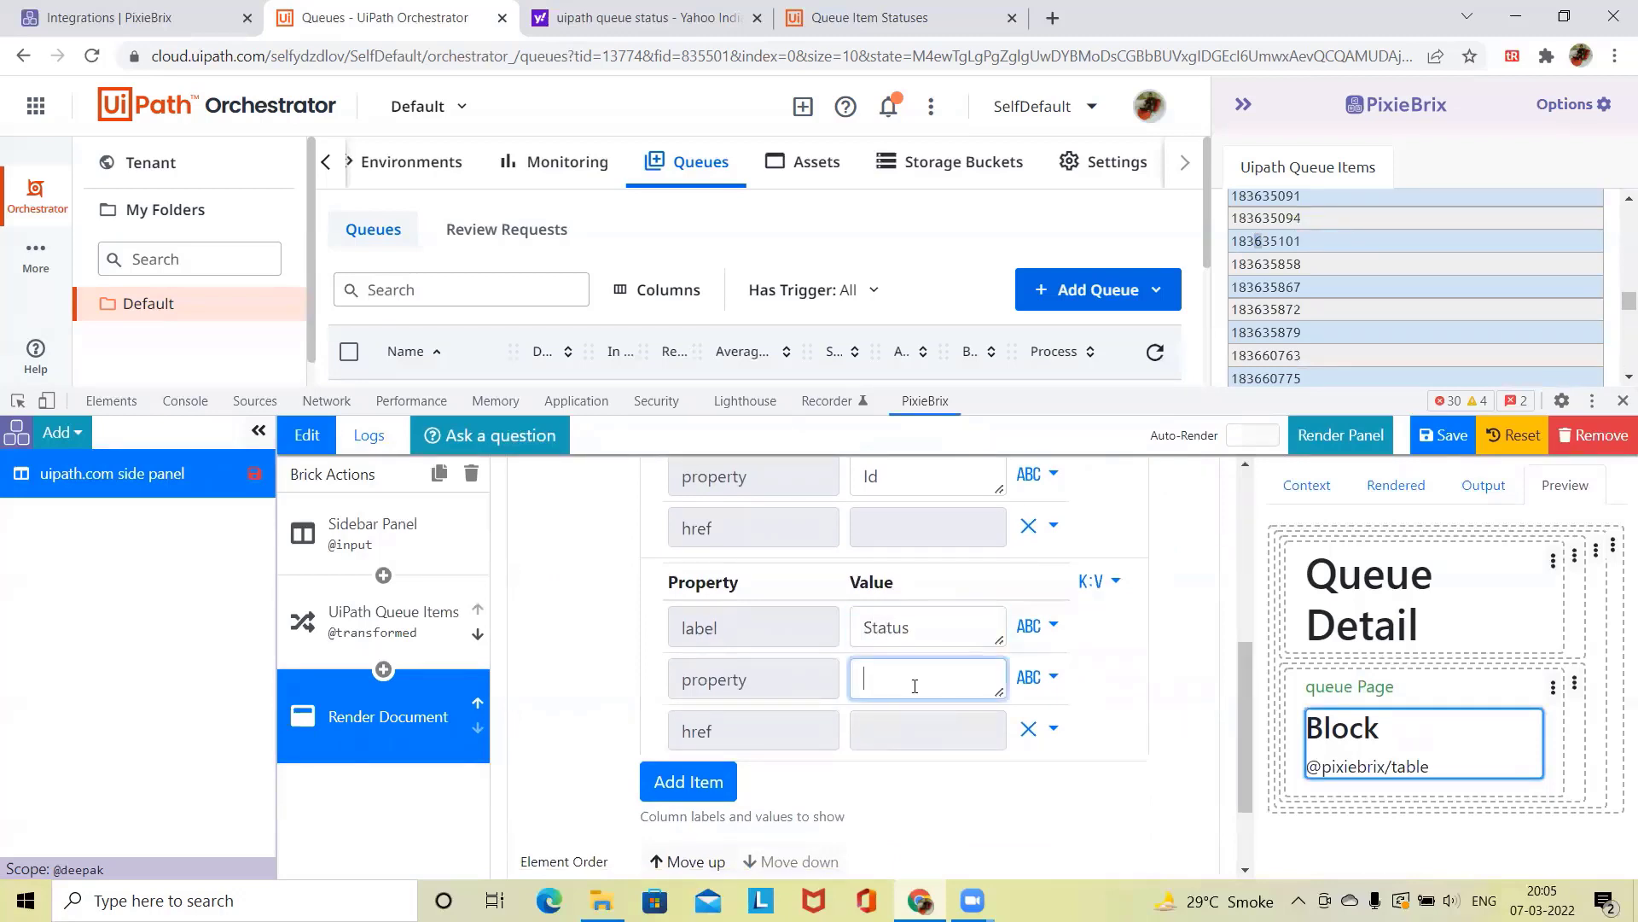
pyautogui.write('Status')
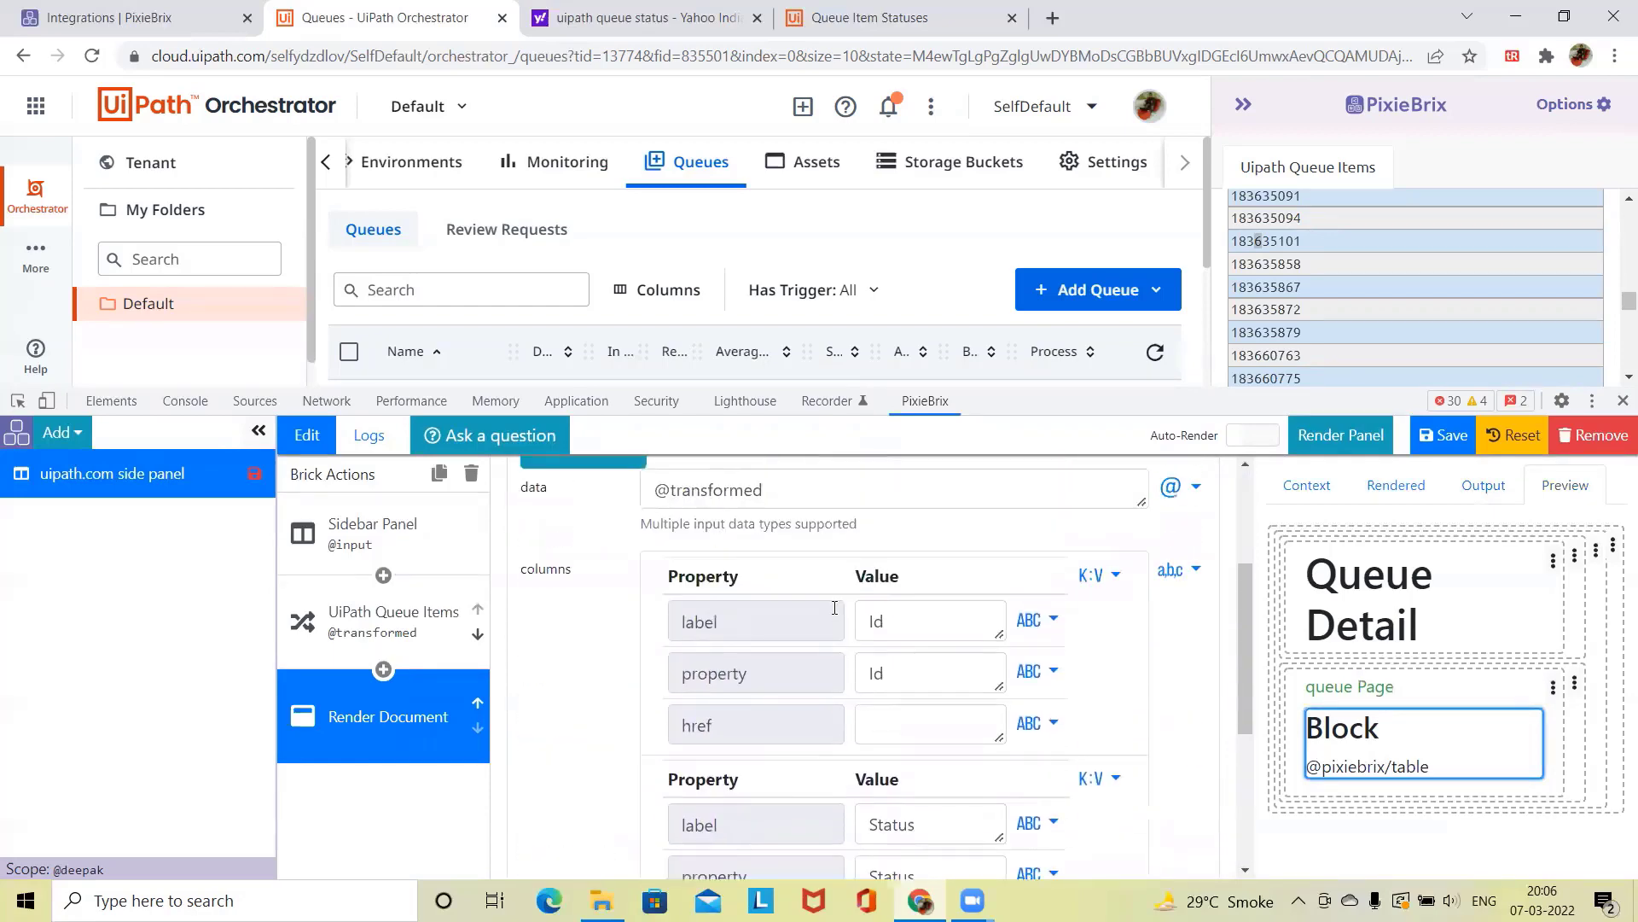
# Step: Save the extension and review the queue items table with its Status column in the sidebar
pyautogui.scroll(-1, 826, 638)
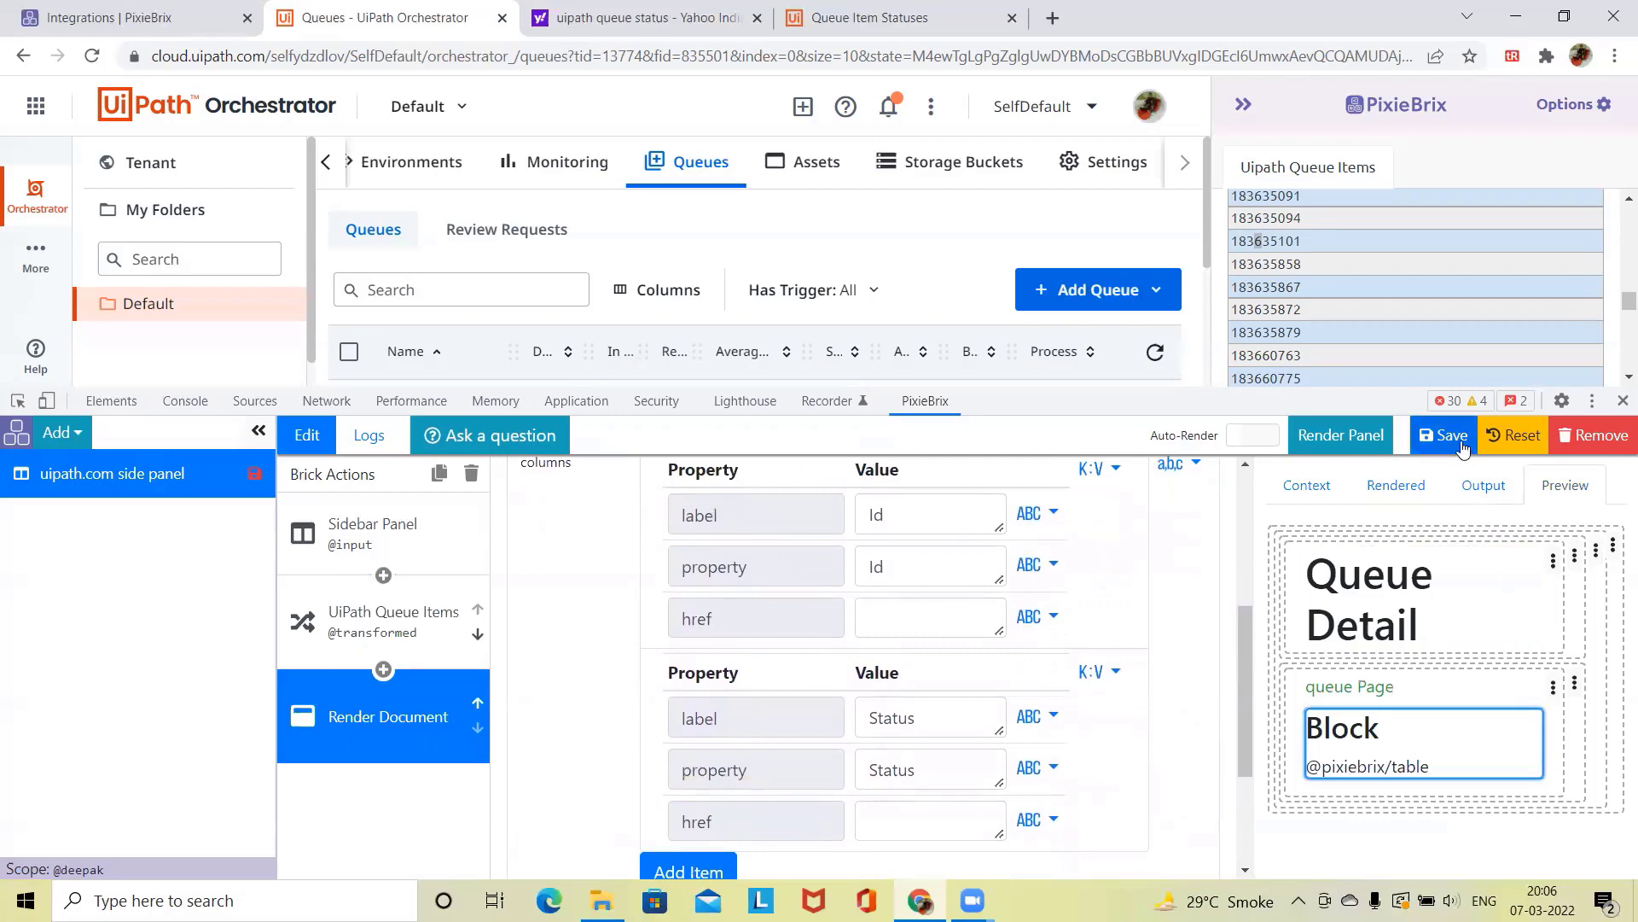
pyautogui.click(1460, 441)
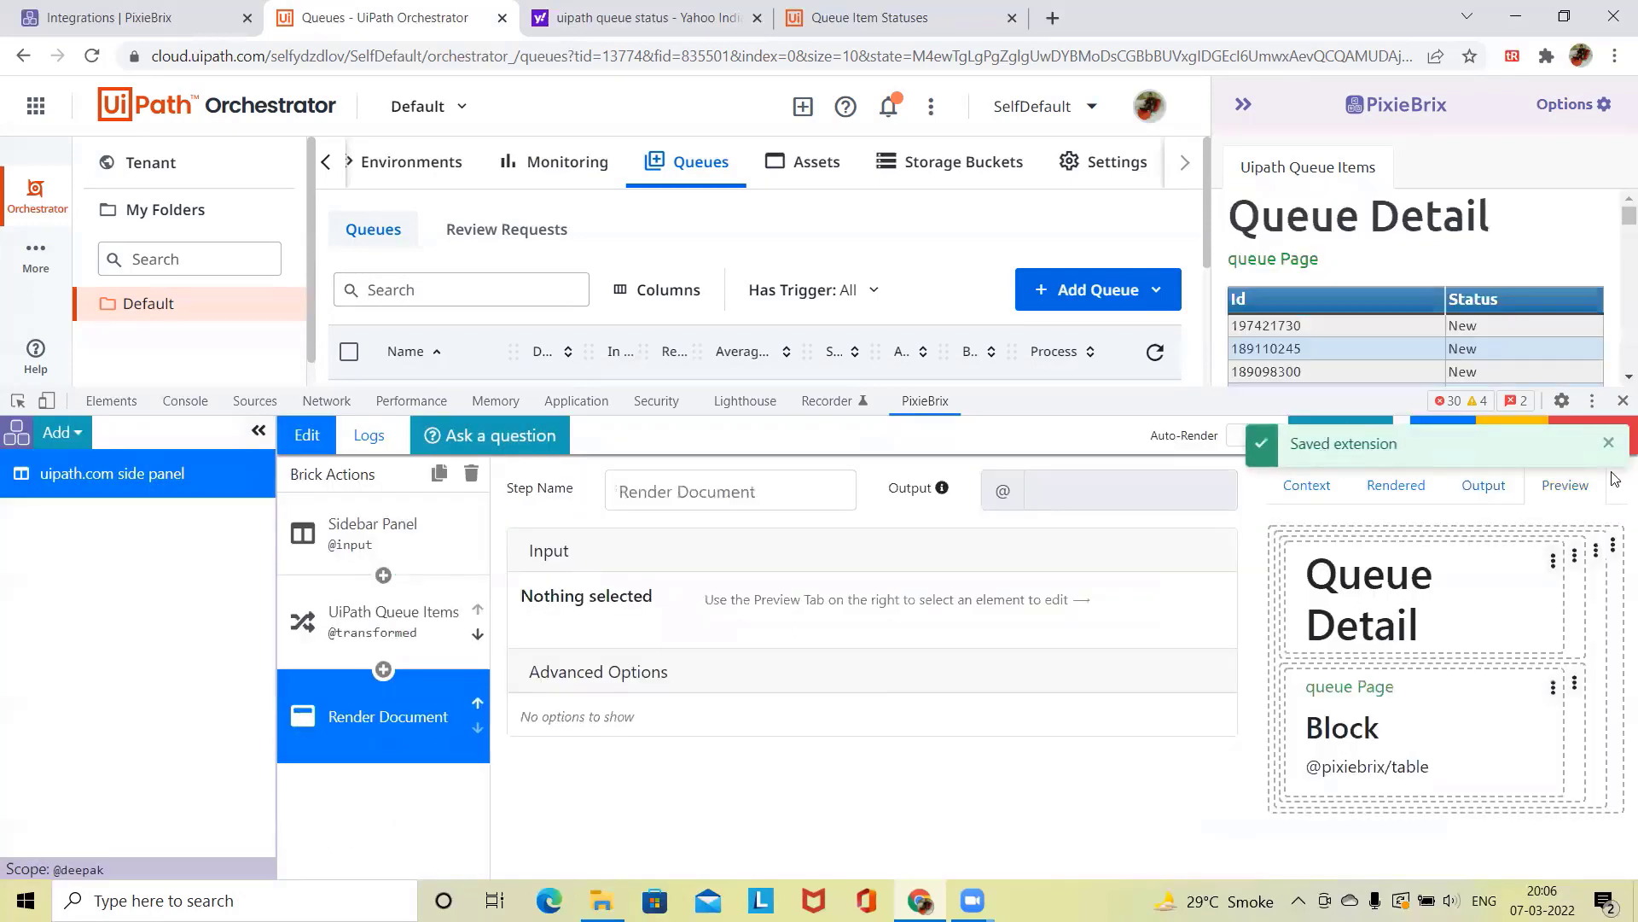
pyautogui.click(1608, 442)
pyautogui.scroll(-2, 1391, 329)
pyautogui.scroll(-1, 1391, 330)
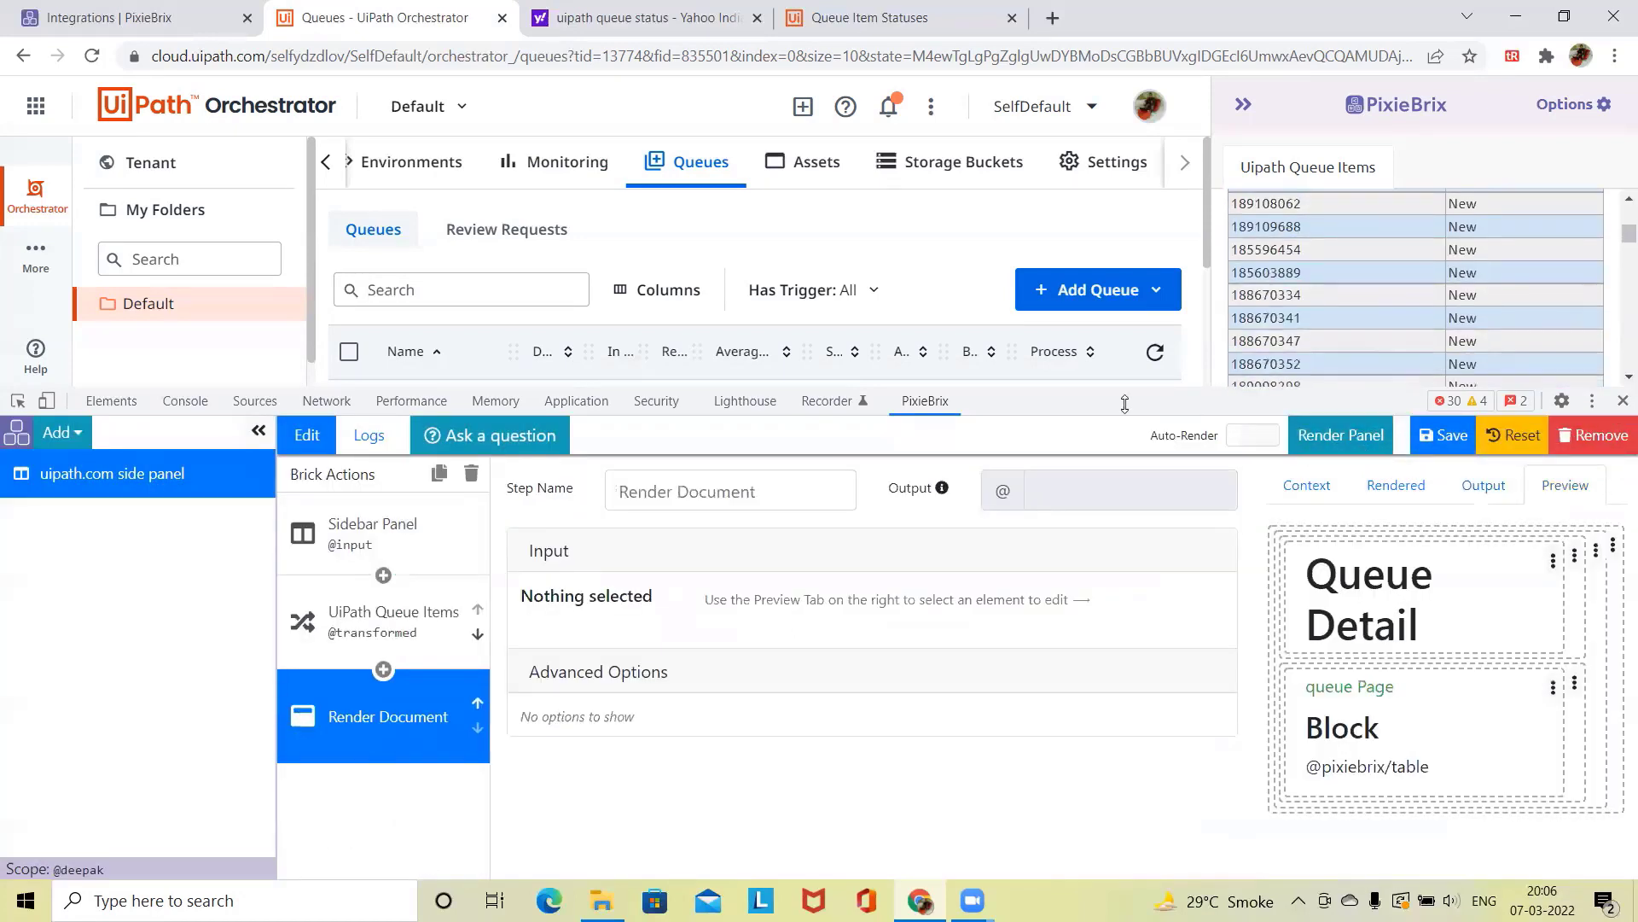
pyautogui.moveTo(1279, 390); pyautogui.dragTo(1280, 419)
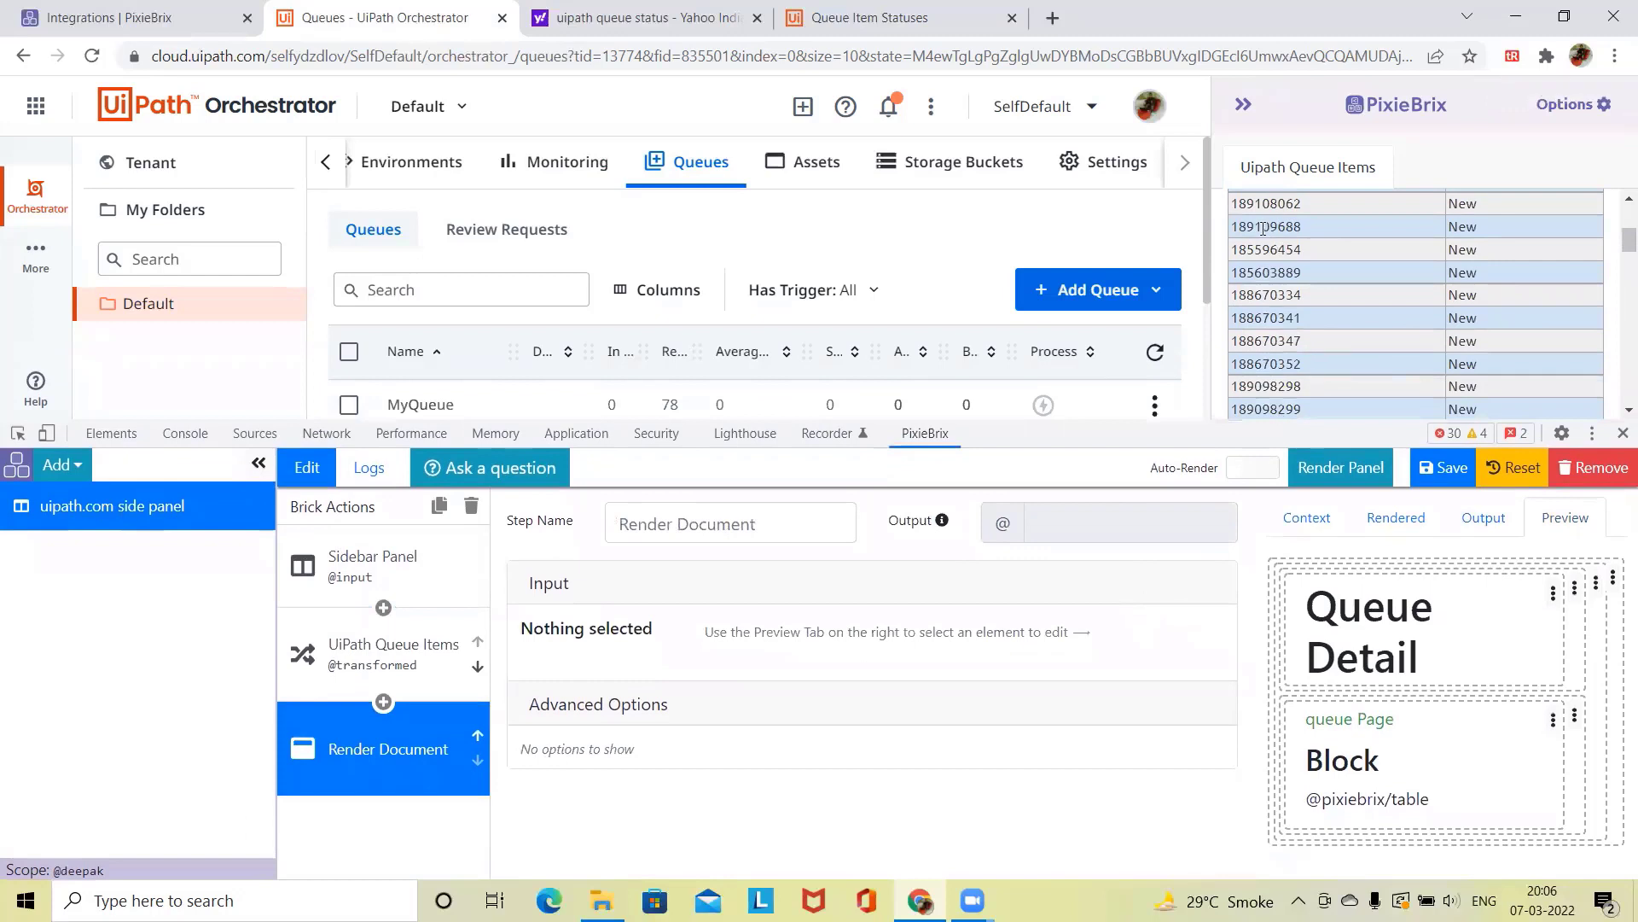
pyautogui.scroll(3, 1287, 349)
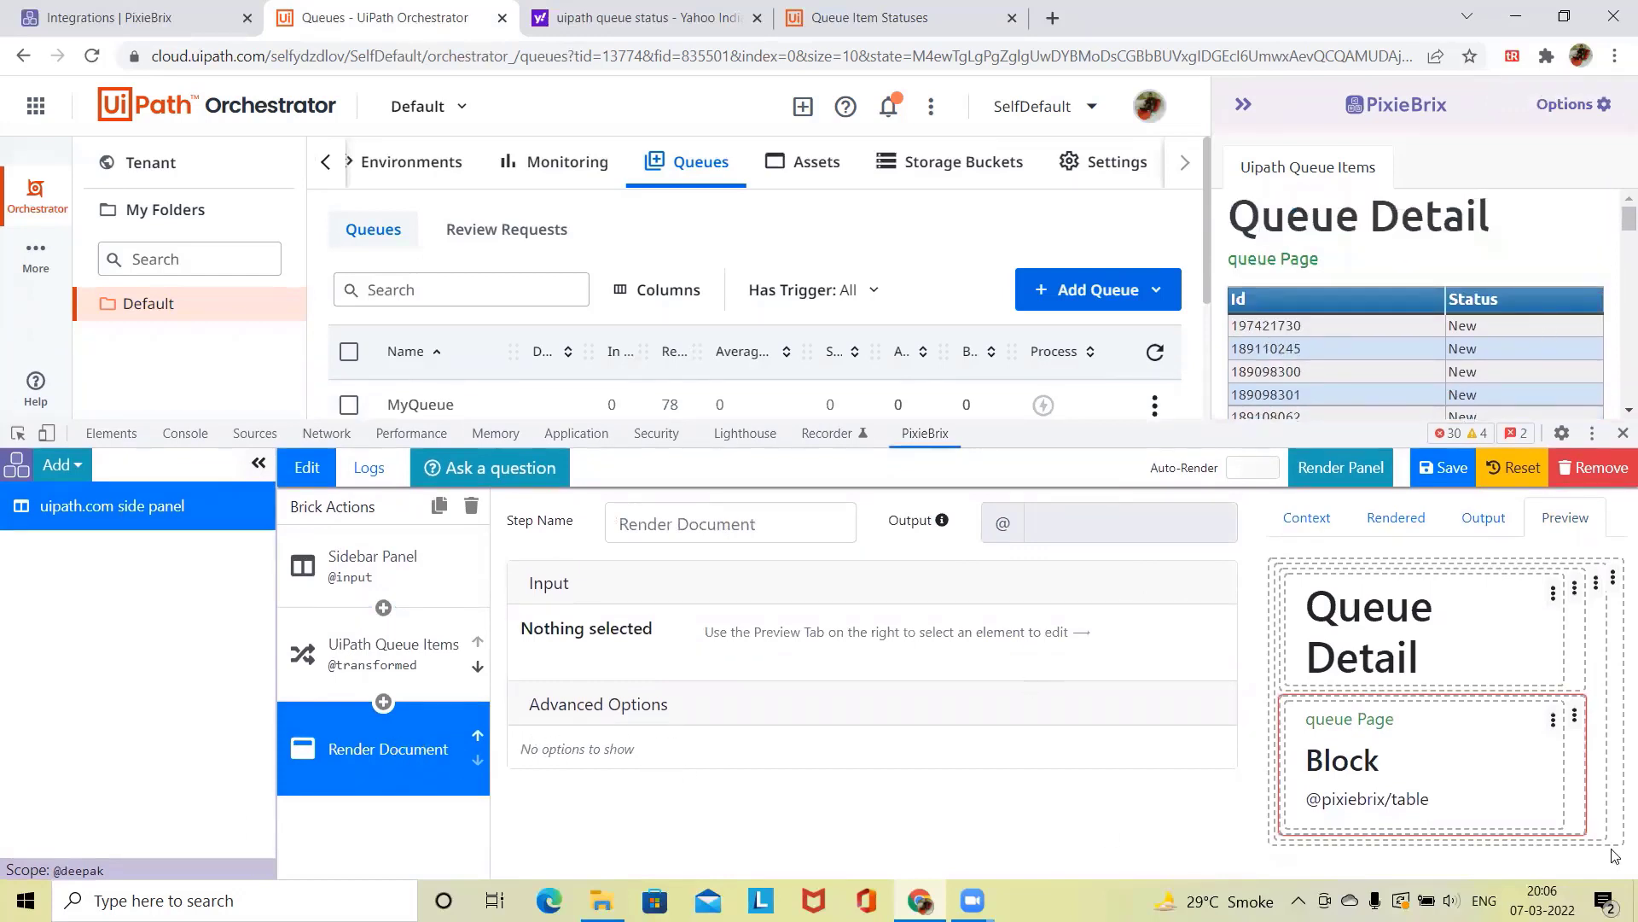
# Step: Add a third column to the table block with label Priority and property Priority
pyautogui.click(1521, 795)
pyautogui.scroll(-5, 790, 749)
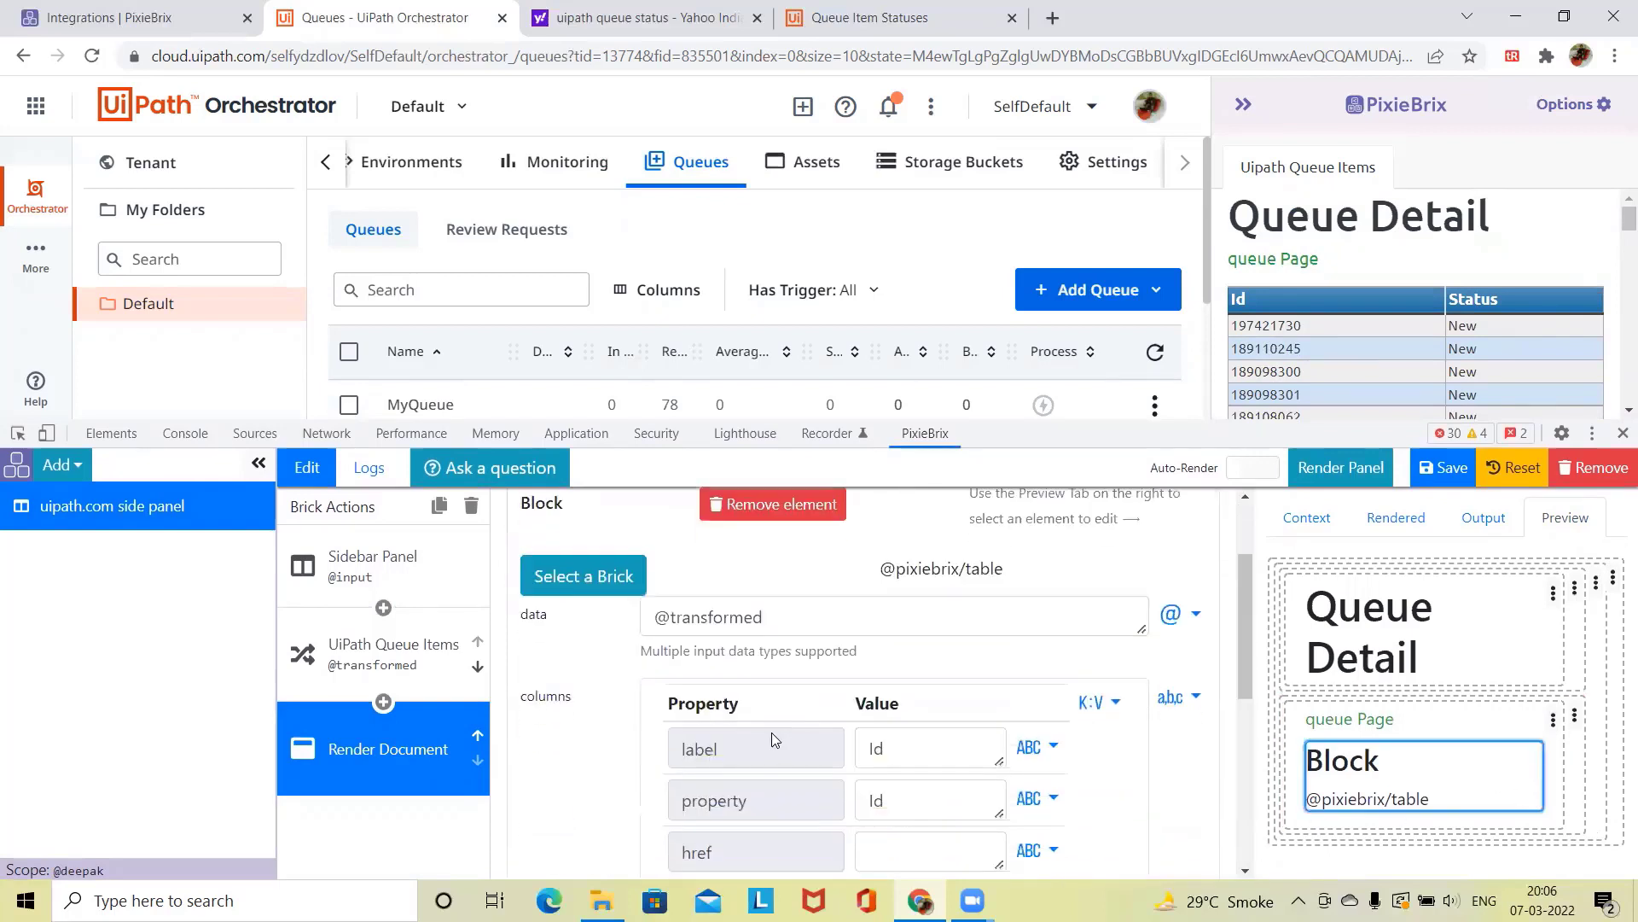
pyautogui.click(701, 674)
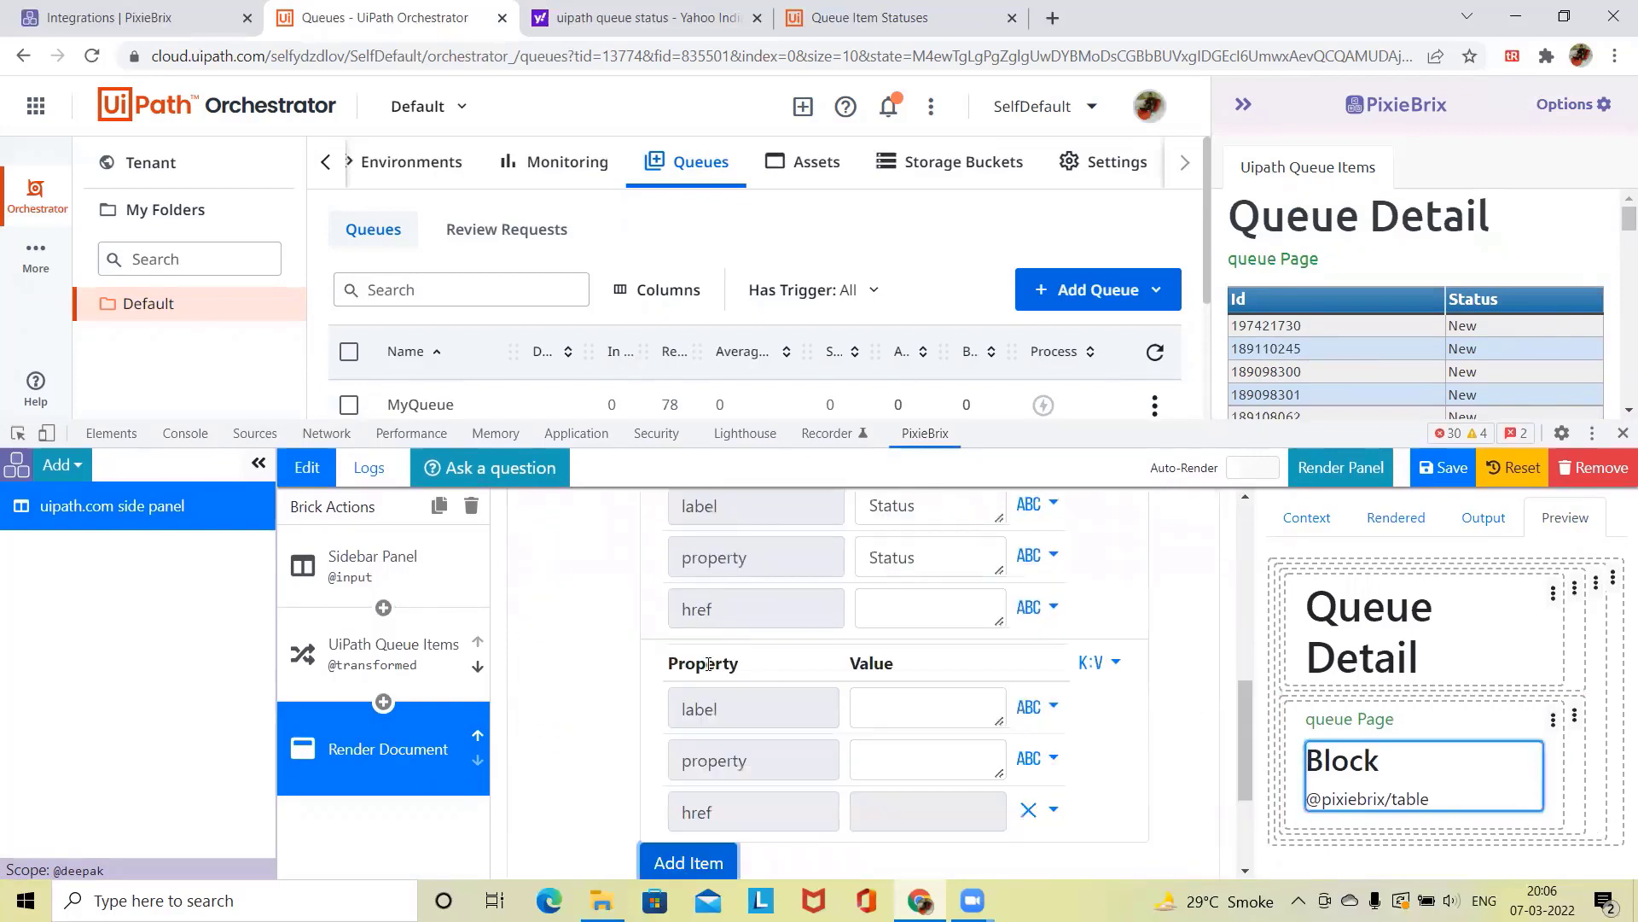
pyautogui.click(932, 726)
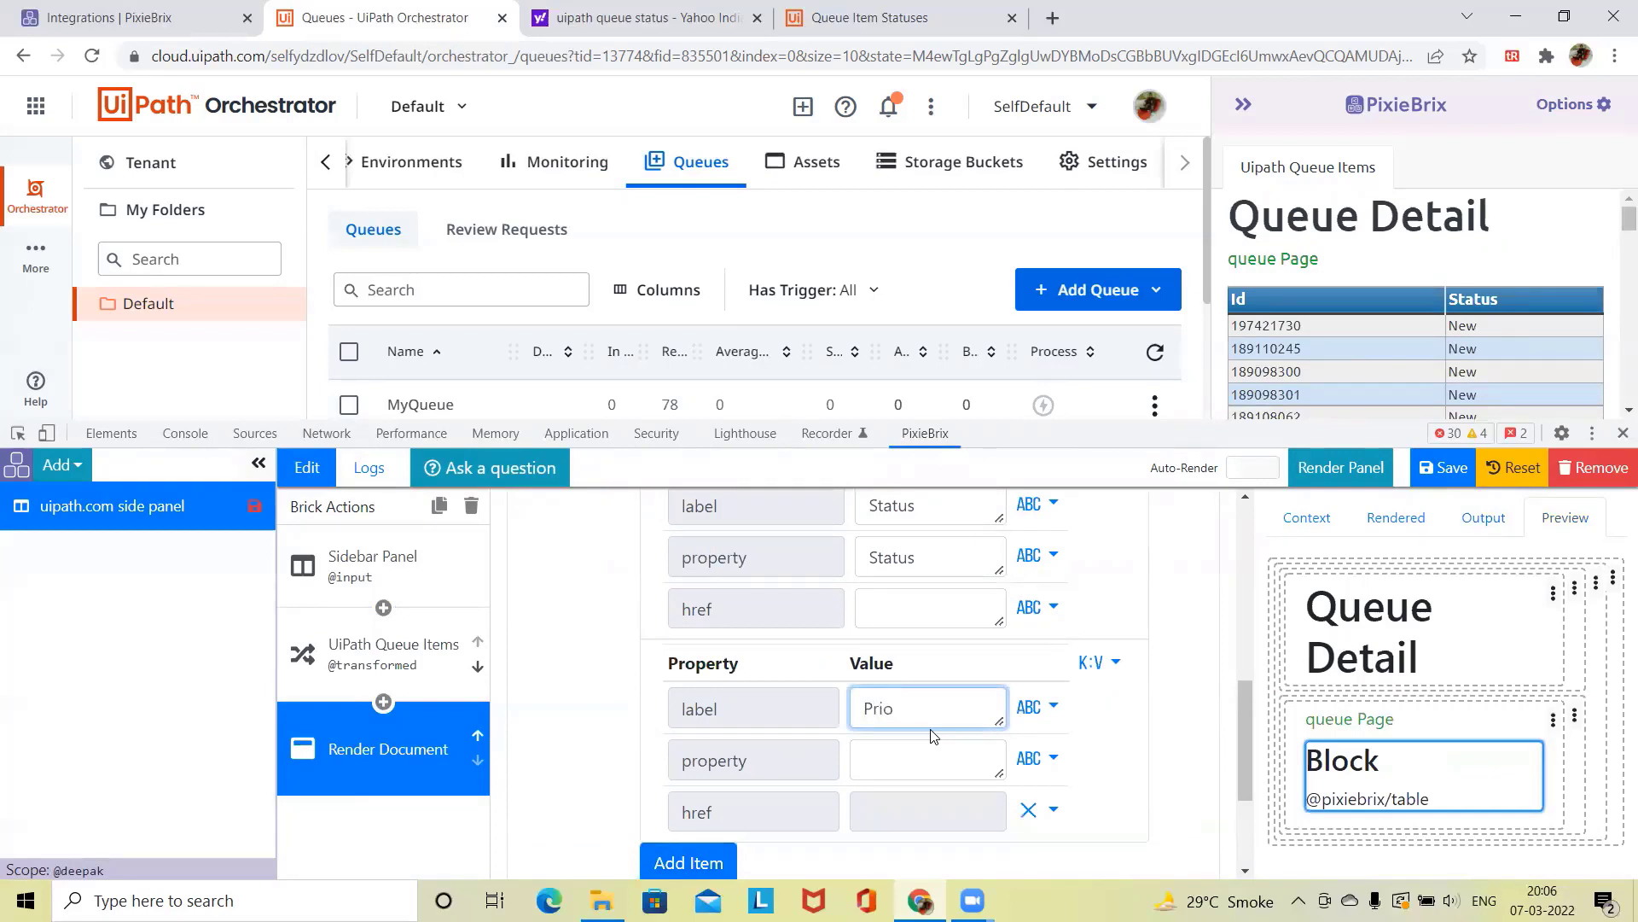
pyautogui.write('Priority')
pyautogui.click(954, 766)
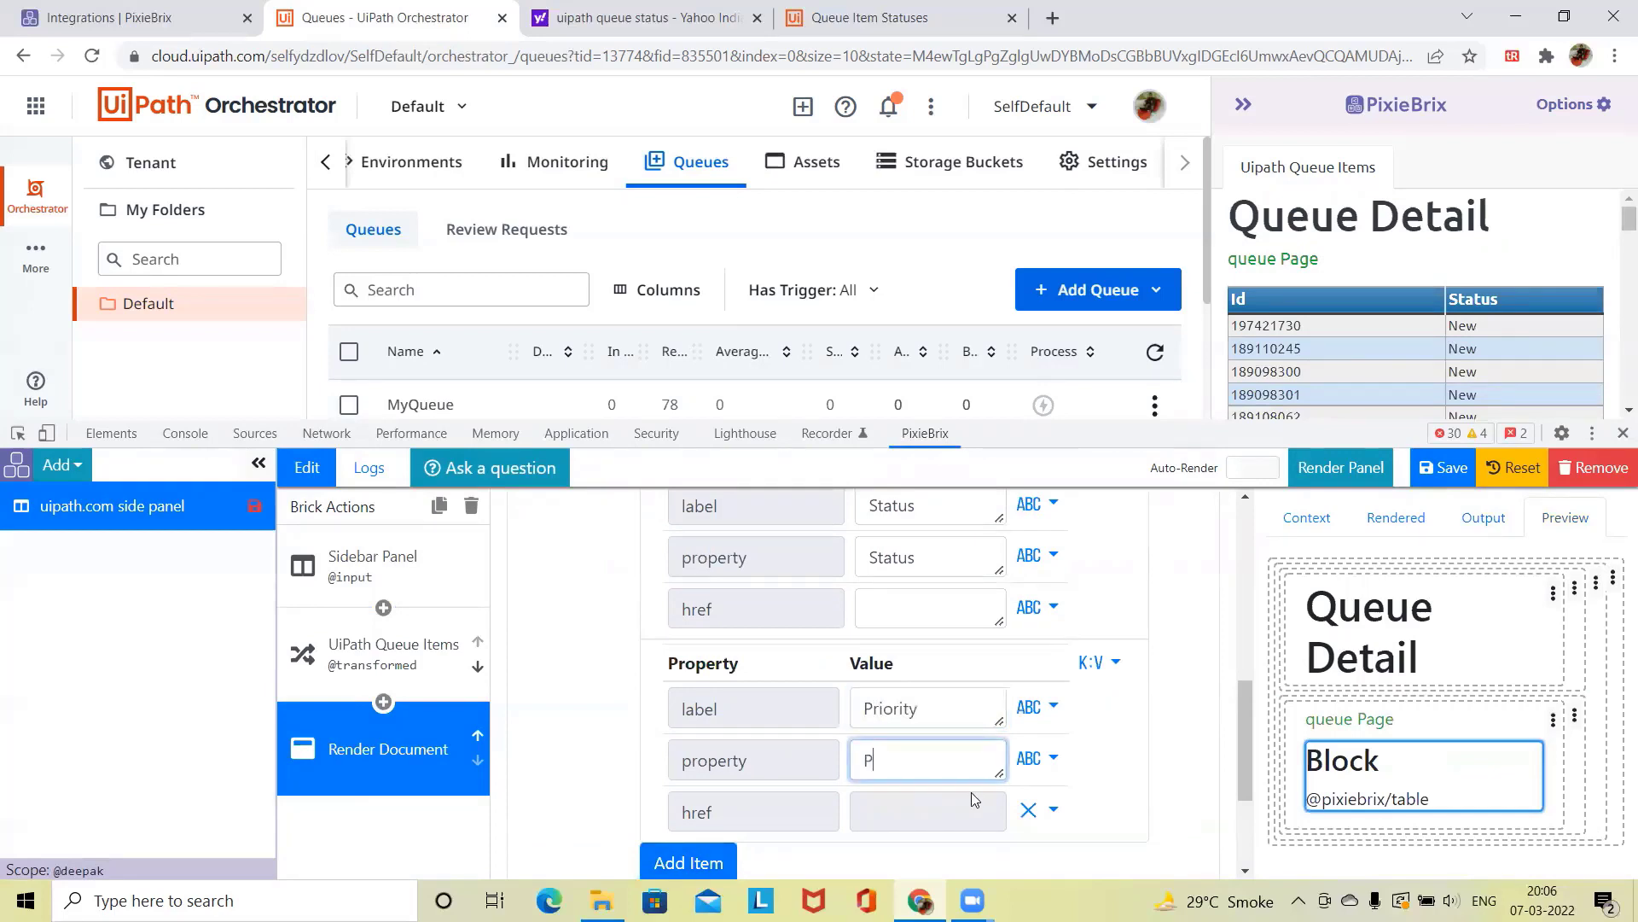
pyautogui.write('Priority')
# Step: Save the extension with the Priority column and resize the developer tools pane to check the rendered table
pyautogui.click(1446, 468)
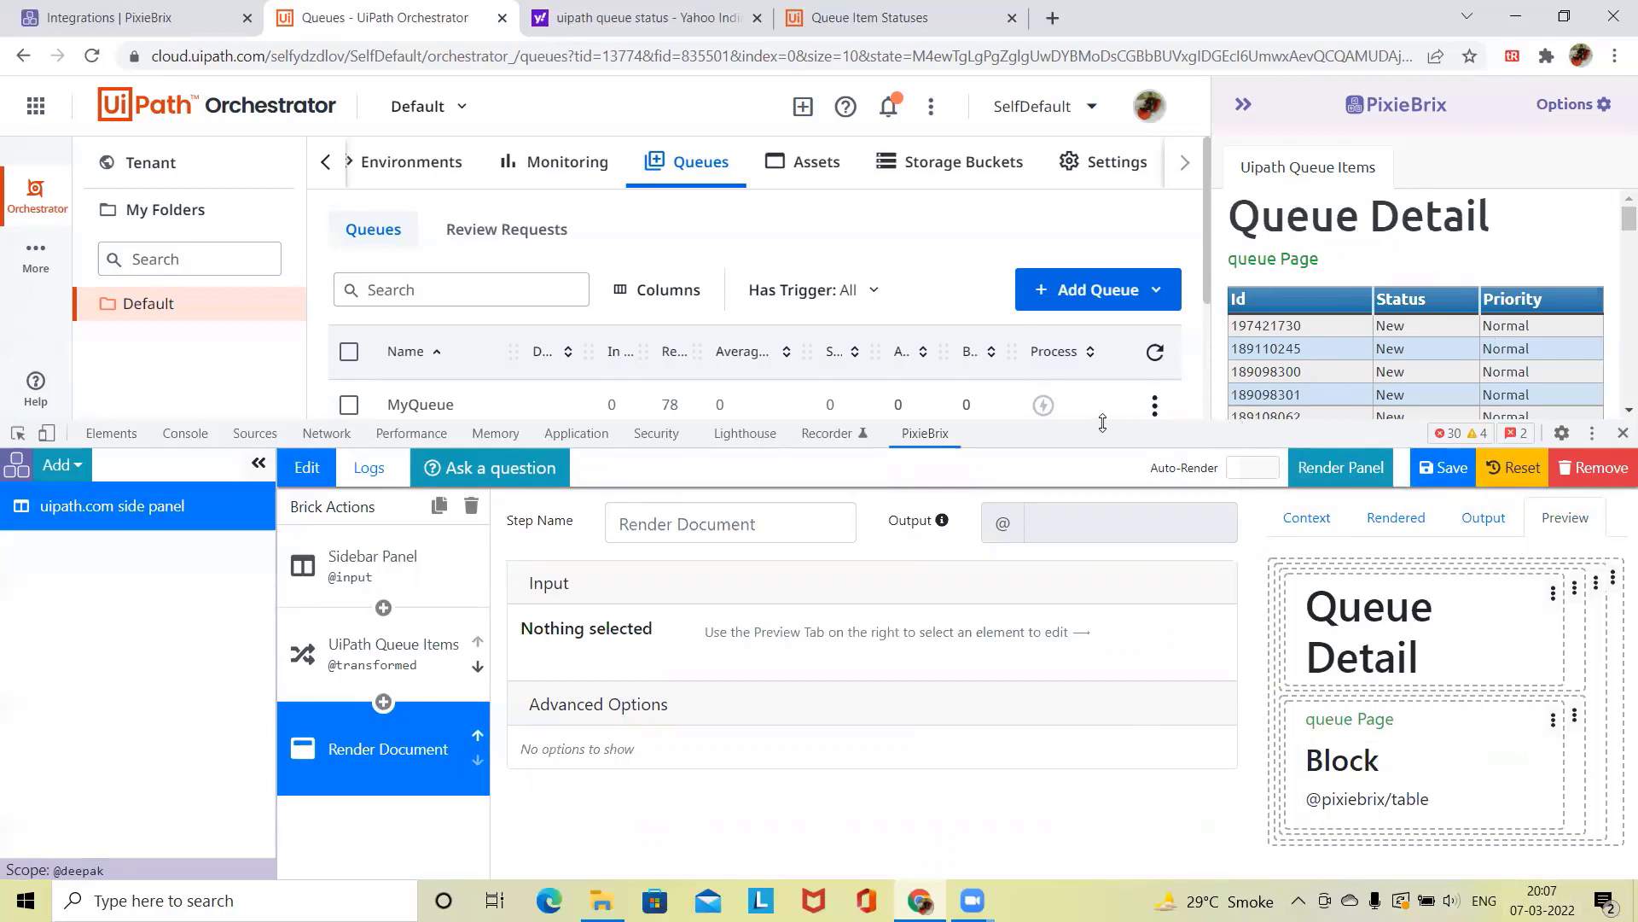
pyautogui.moveTo(1103, 424); pyautogui.dragTo(1159, 531)
pyautogui.moveTo(1058, 538); pyautogui.dragTo(1058, 341)
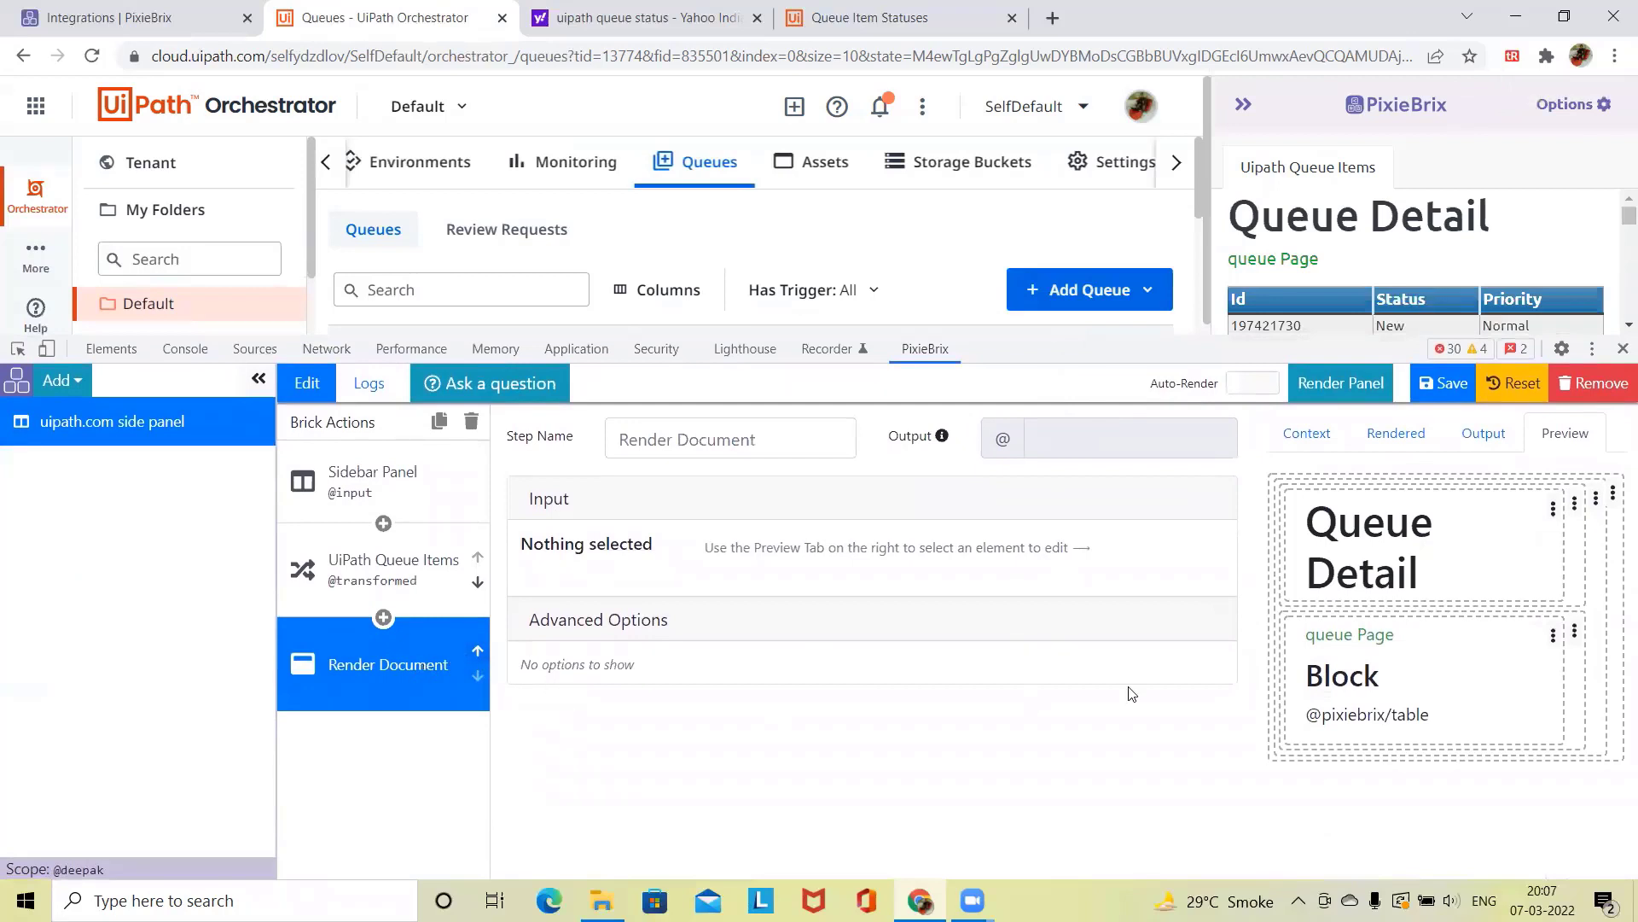
# Step: Add a second Block element beneath the table block in the document and open its brick selection
pyautogui.click(1456, 700)
pyautogui.scroll(-8, 892, 670)
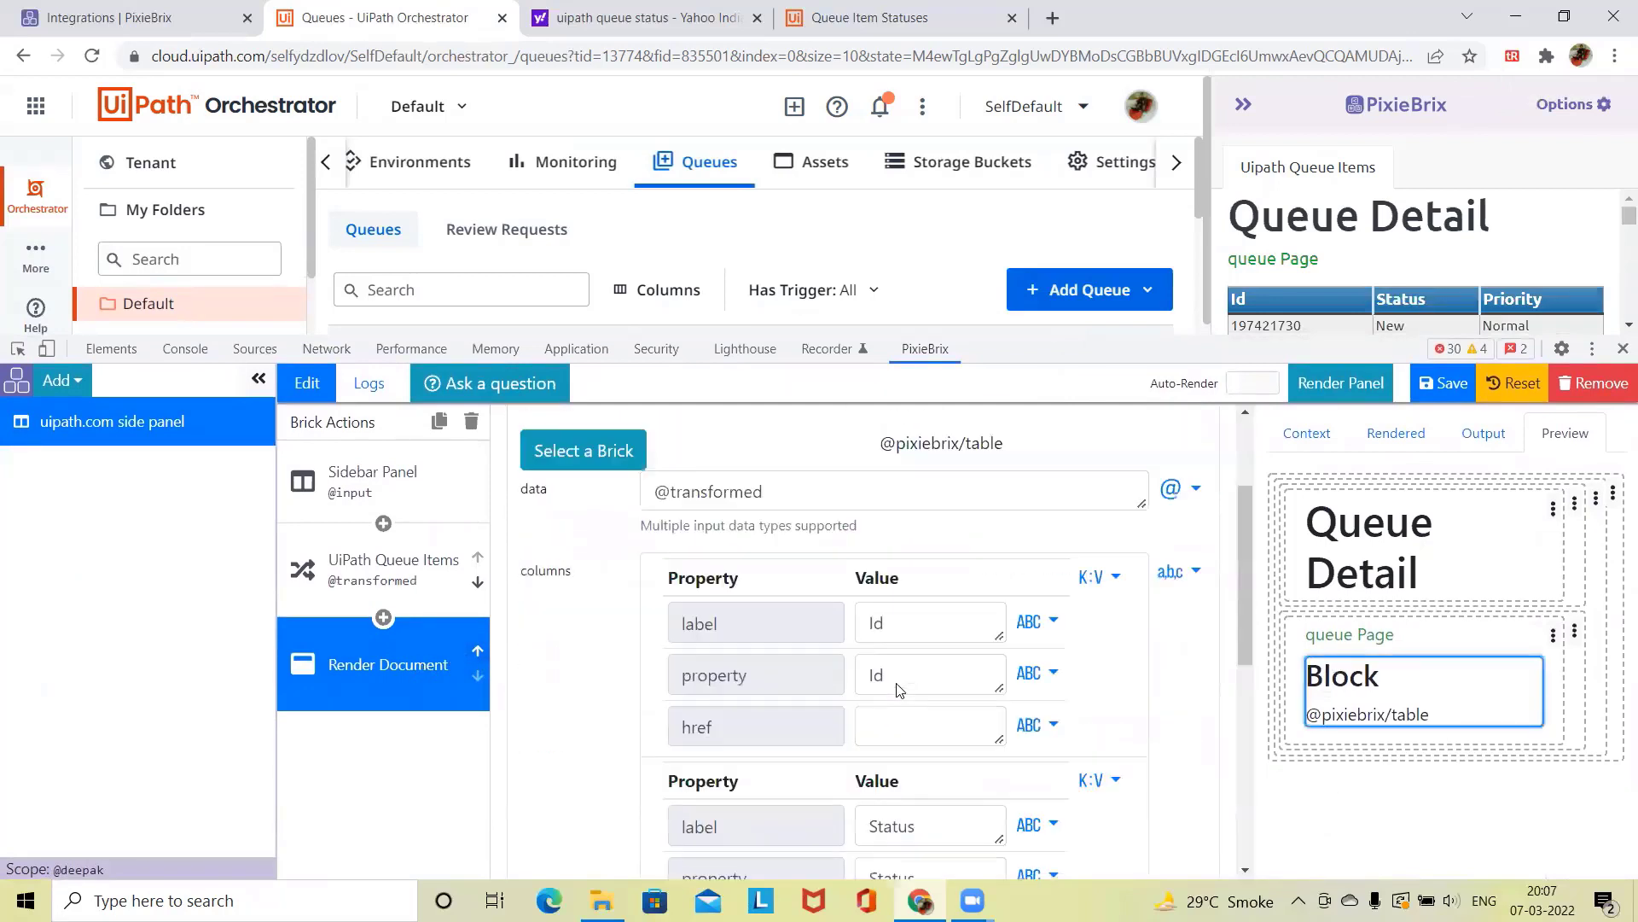
pyautogui.click(1553, 635)
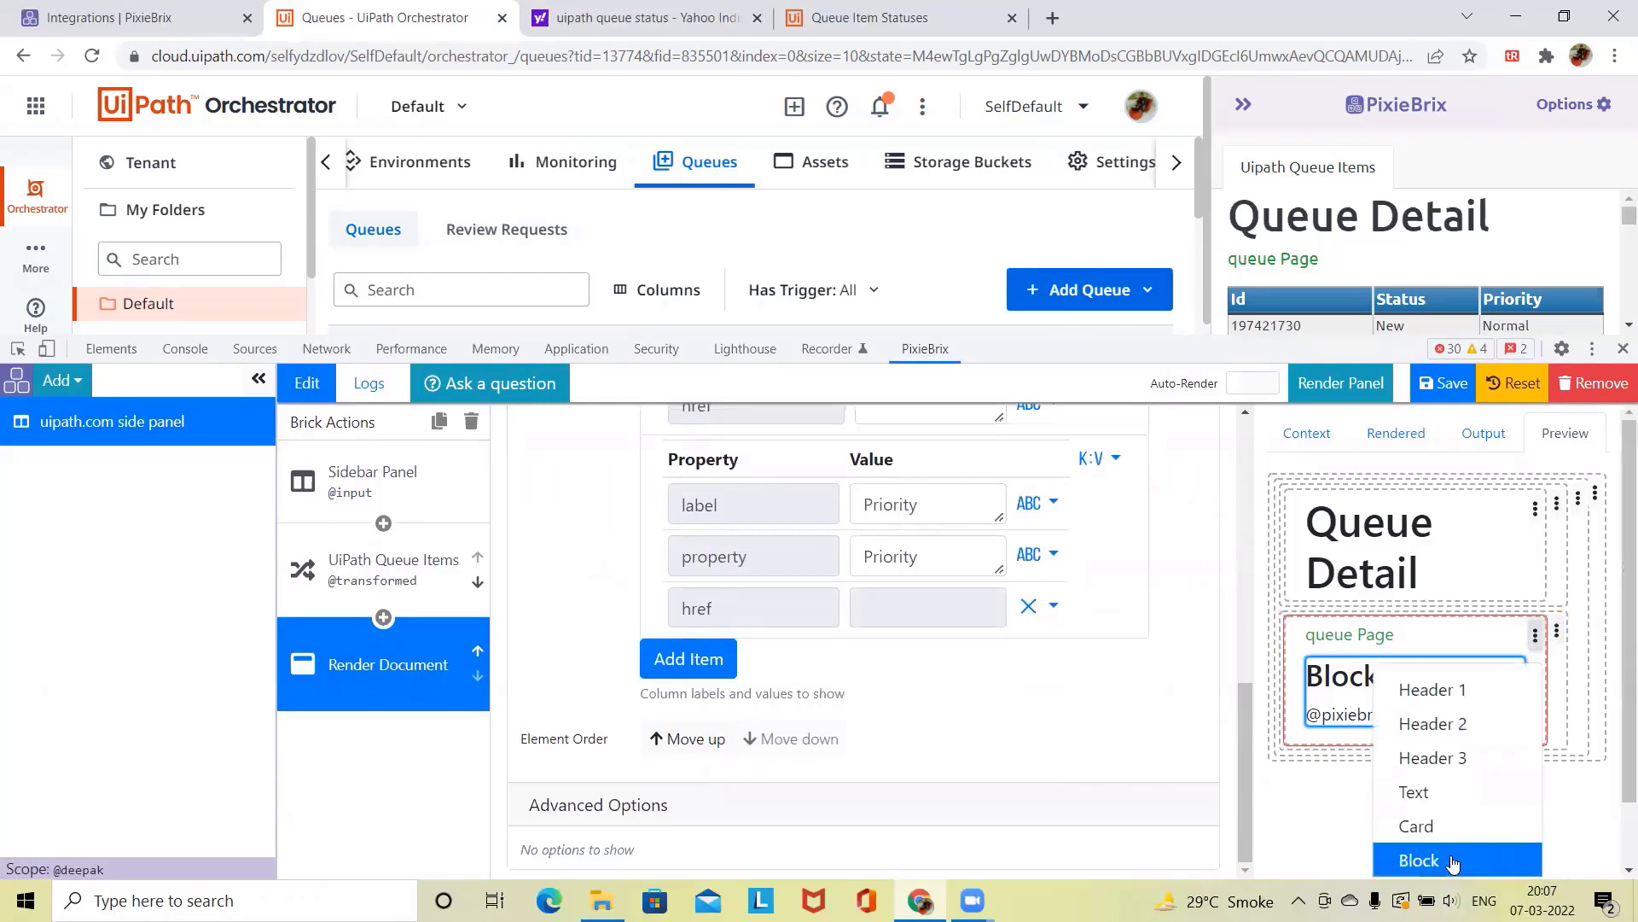
pyautogui.click(1419, 860)
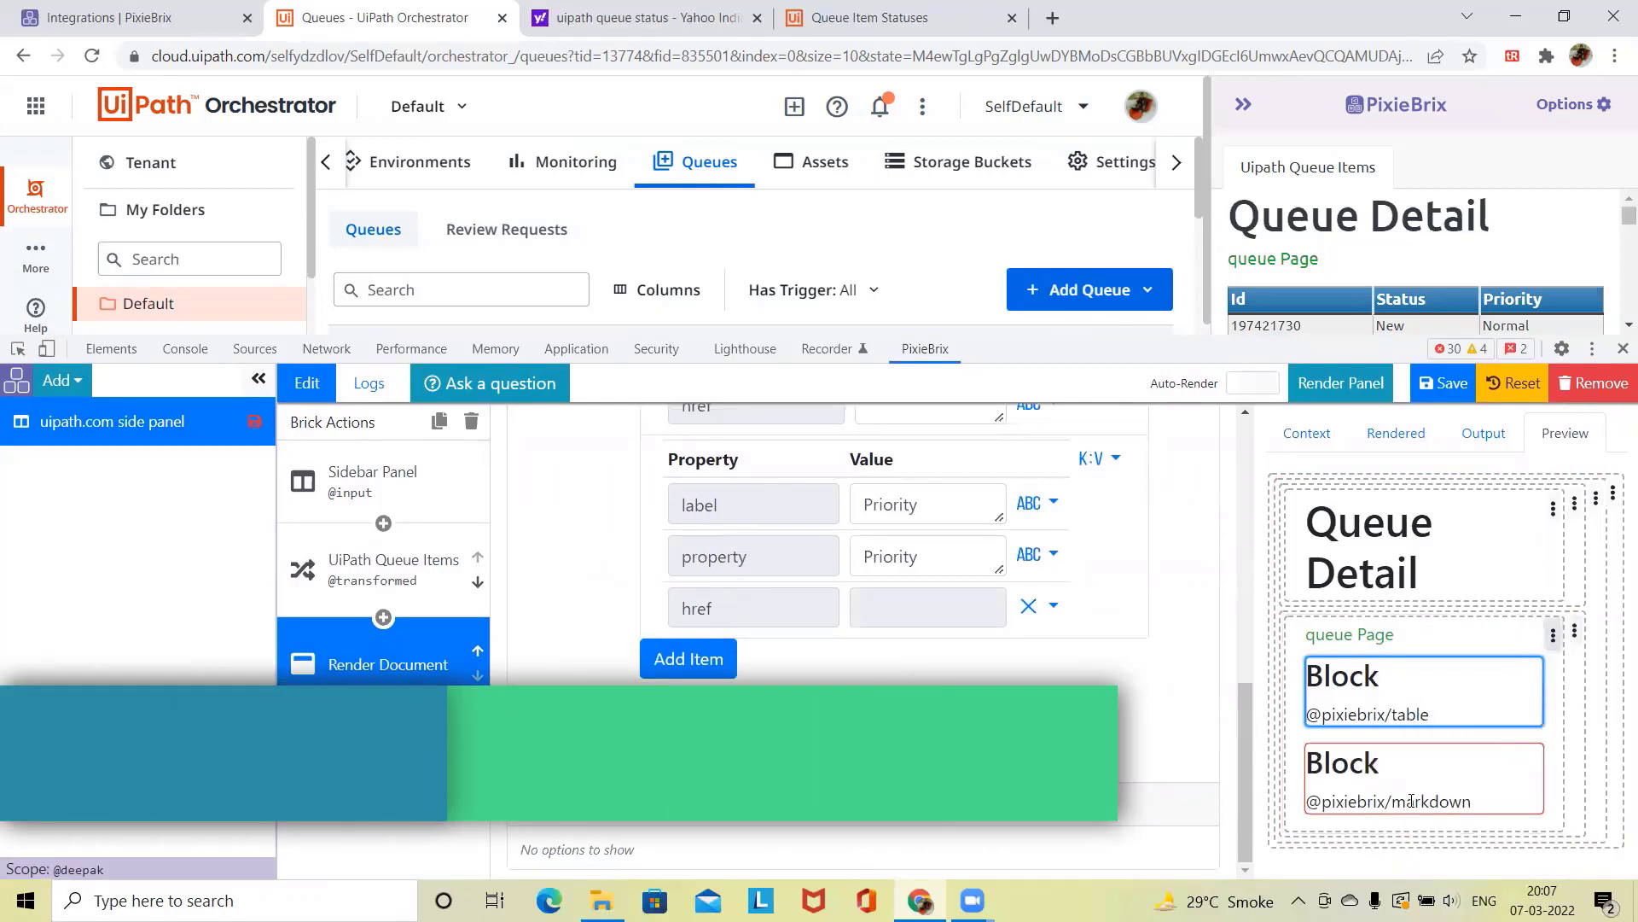
pyautogui.click(1416, 802)
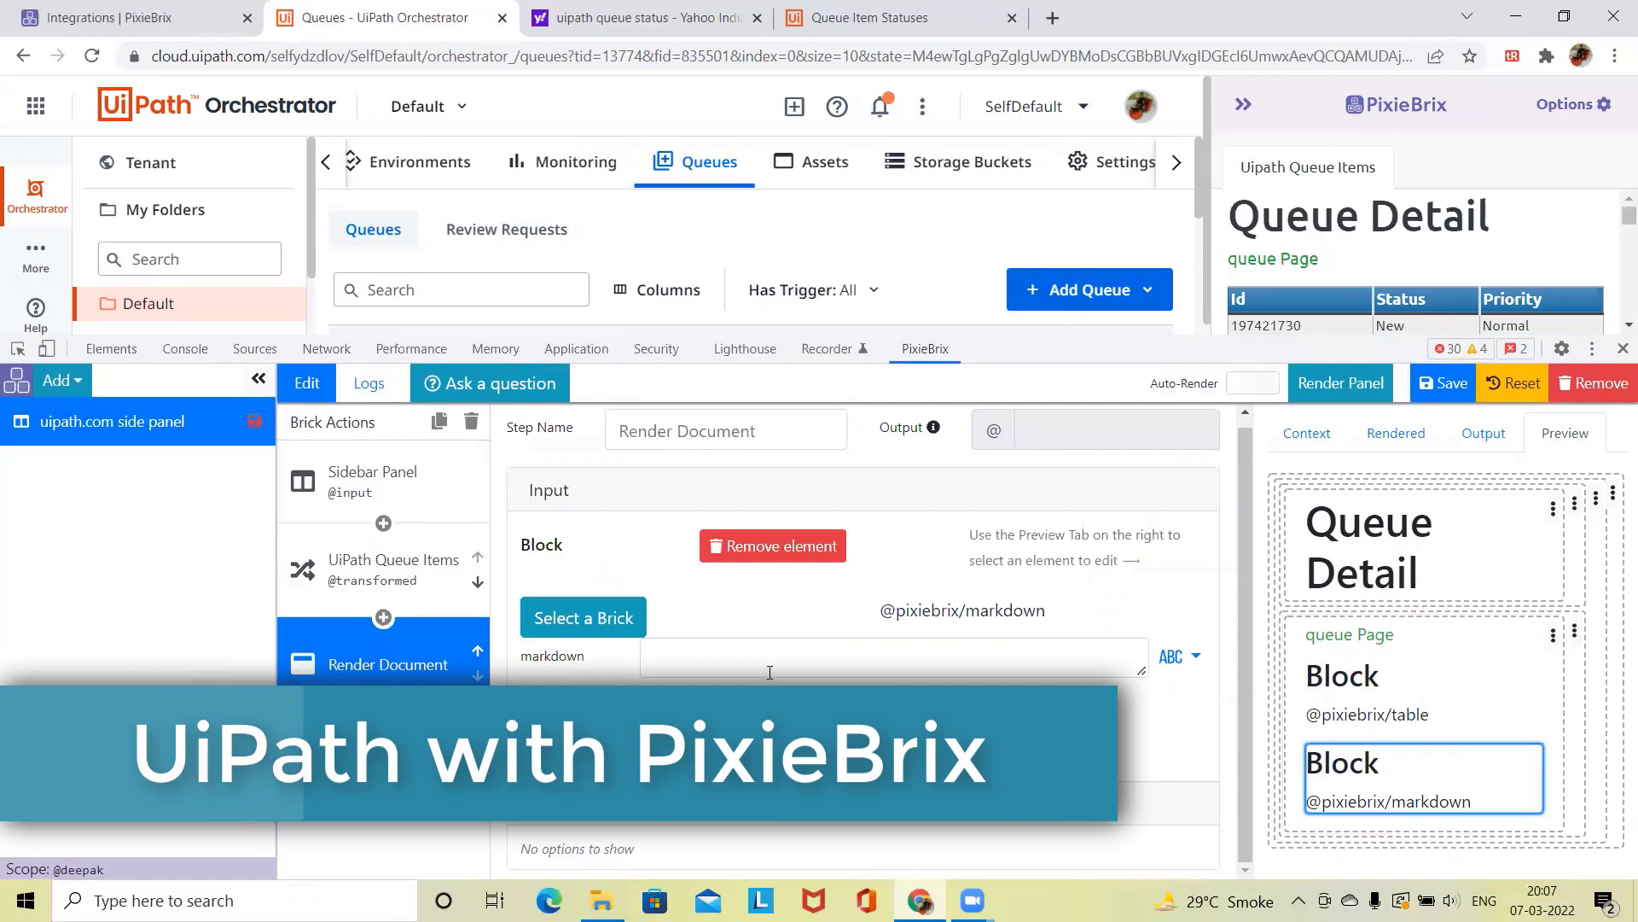
pyautogui.click(557, 621)
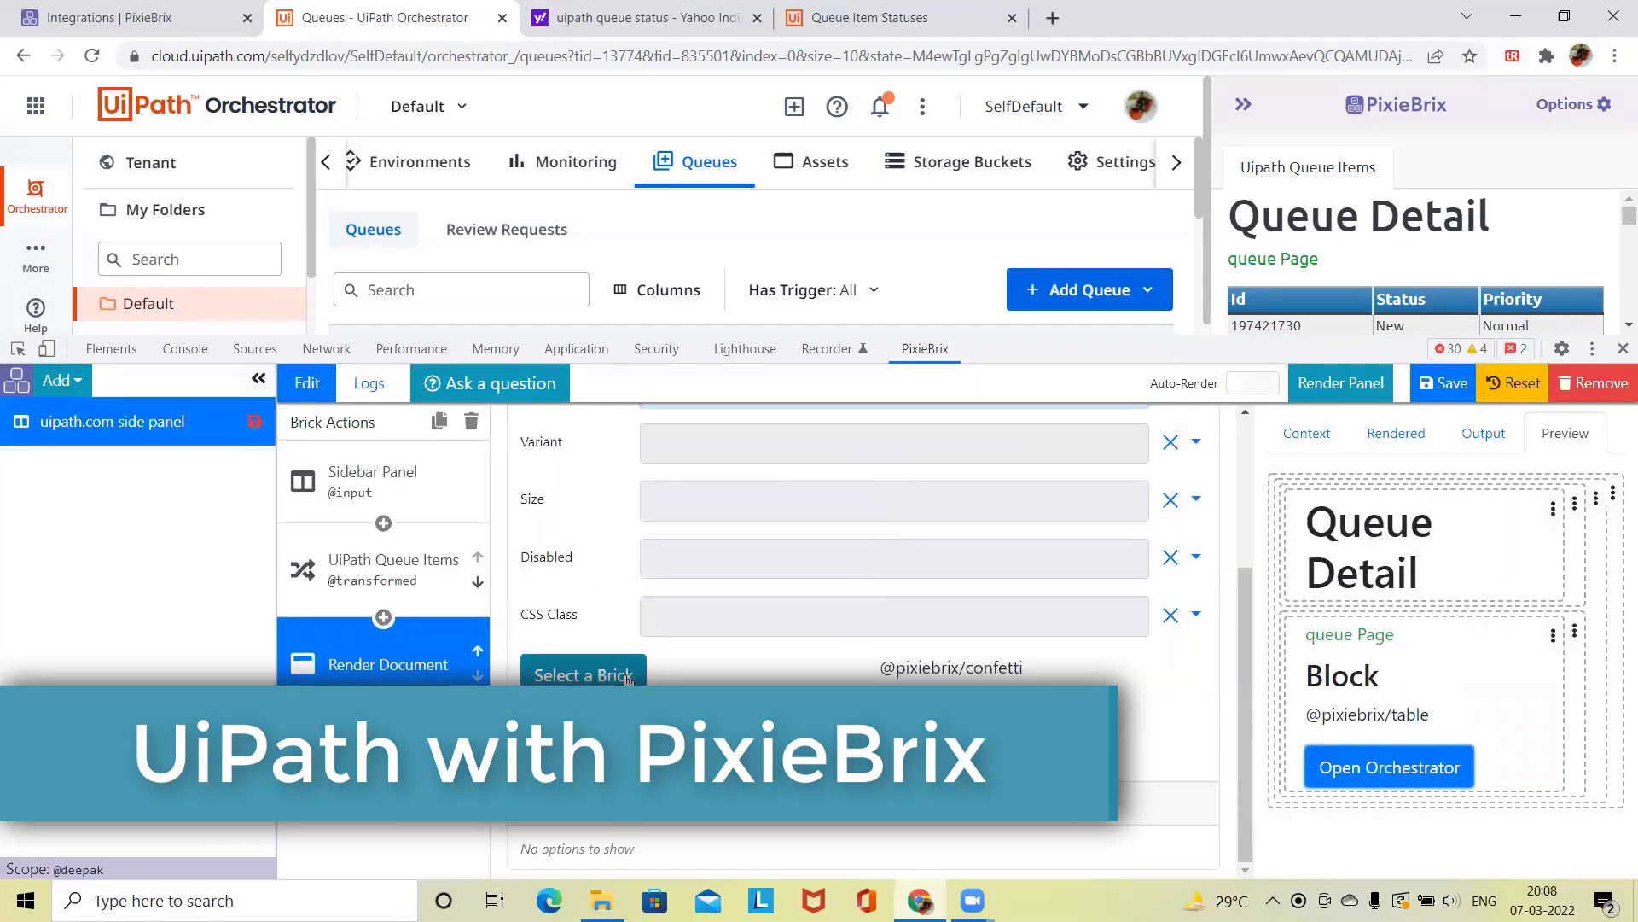
# Step: Search the bricks for "ope" and assign Open a tab as the Open Orchestrator button's action
pyautogui.click(567, 669)
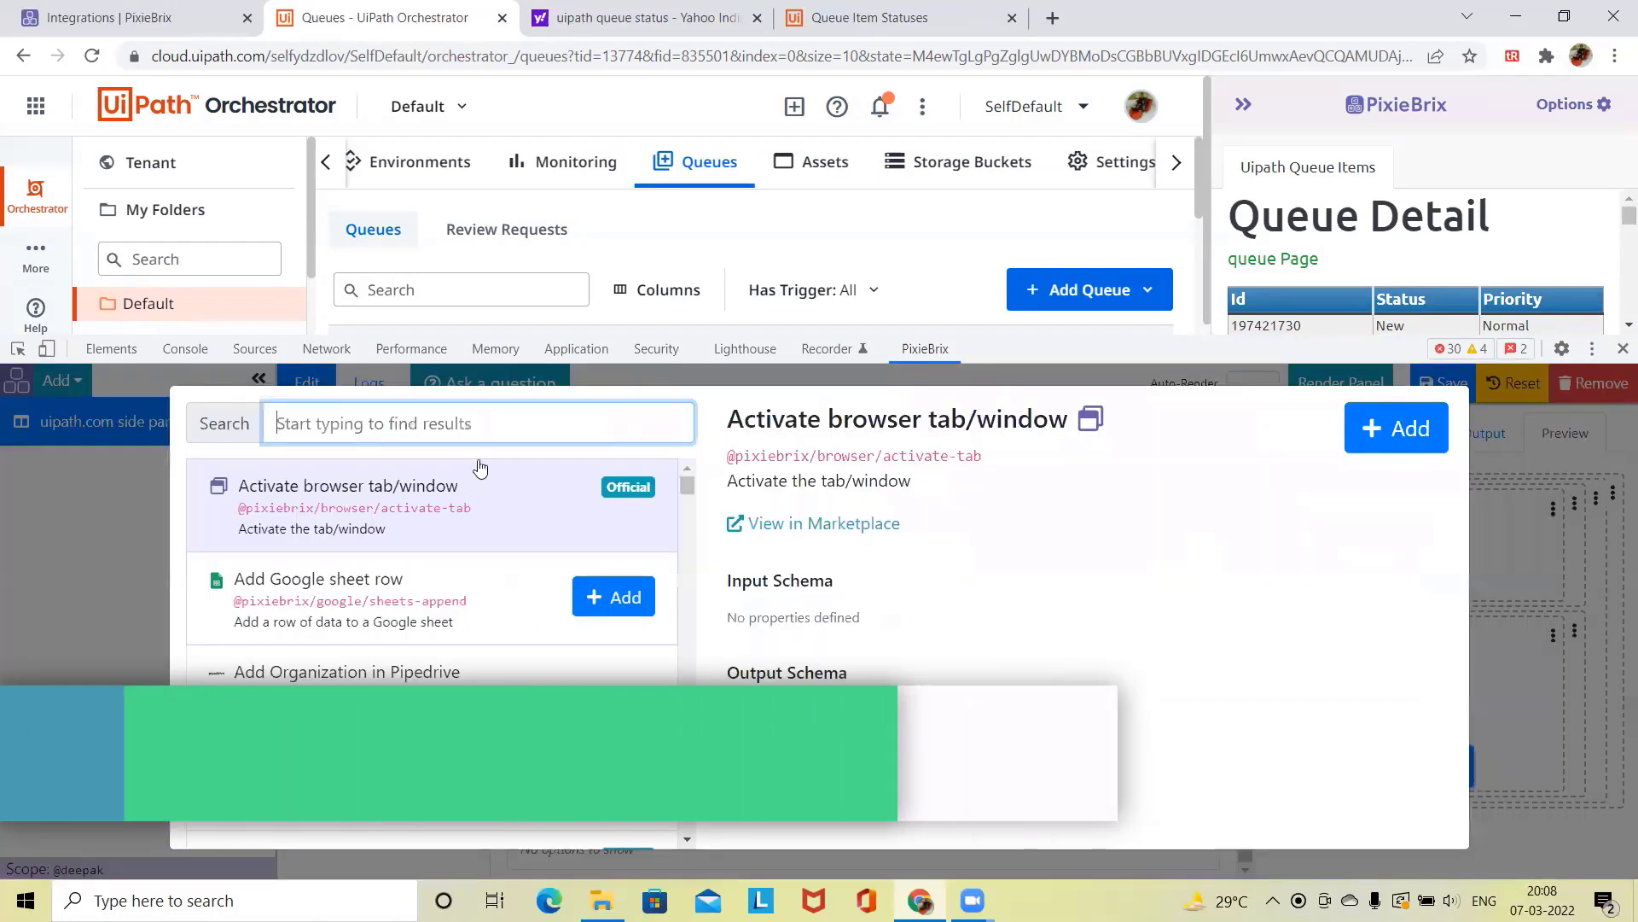
pyautogui.write('ope')
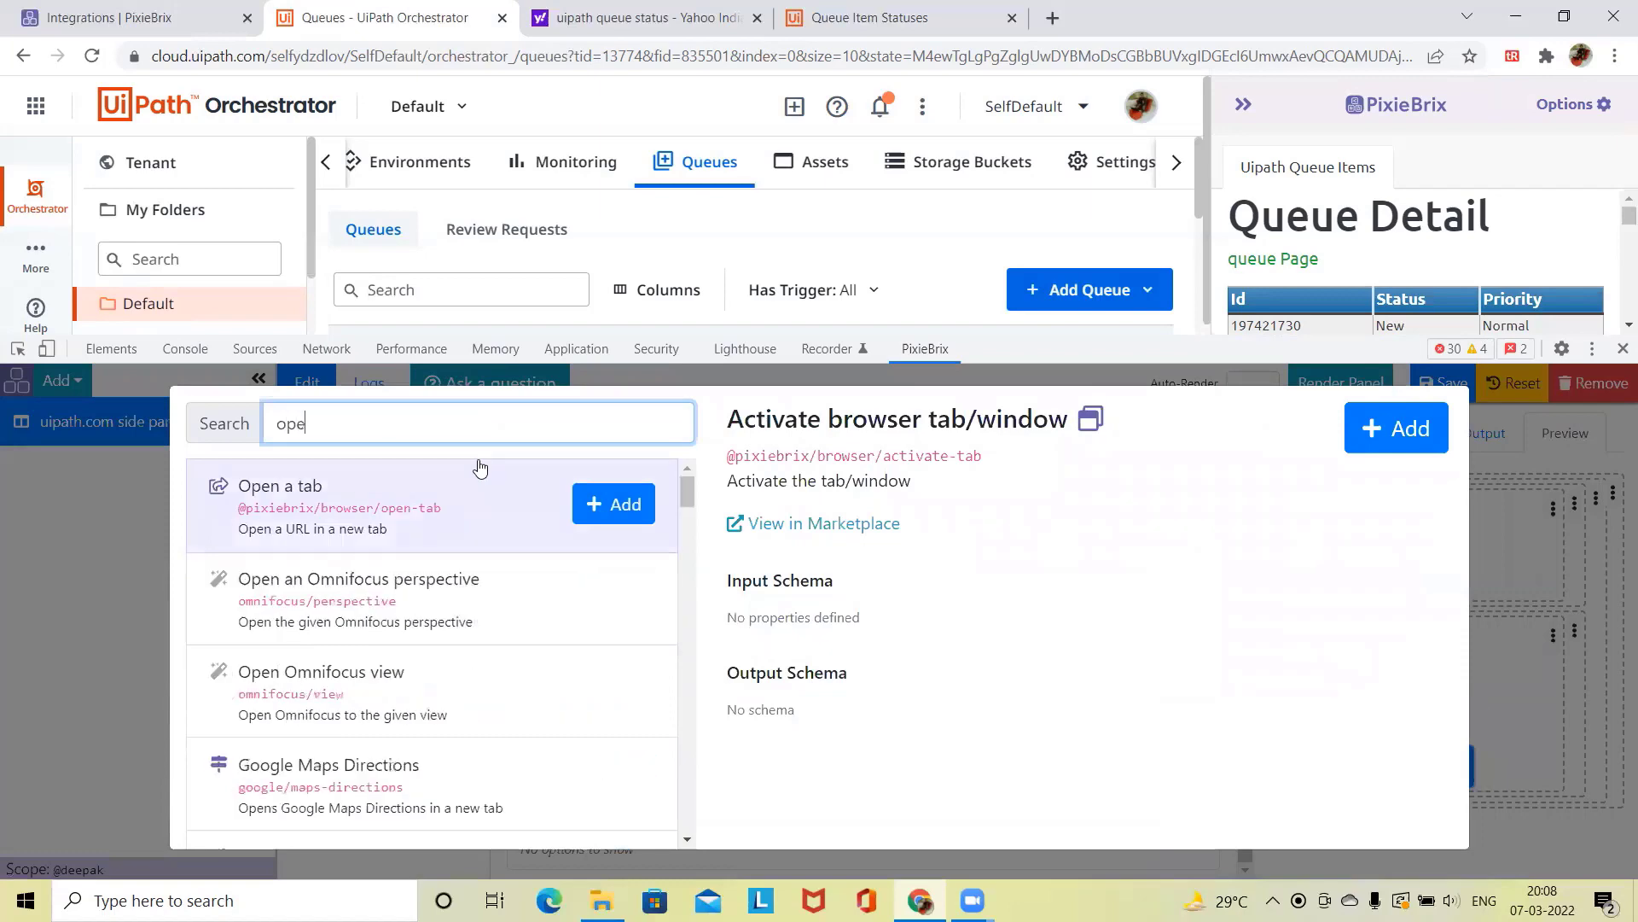
pyautogui.click(613, 504)
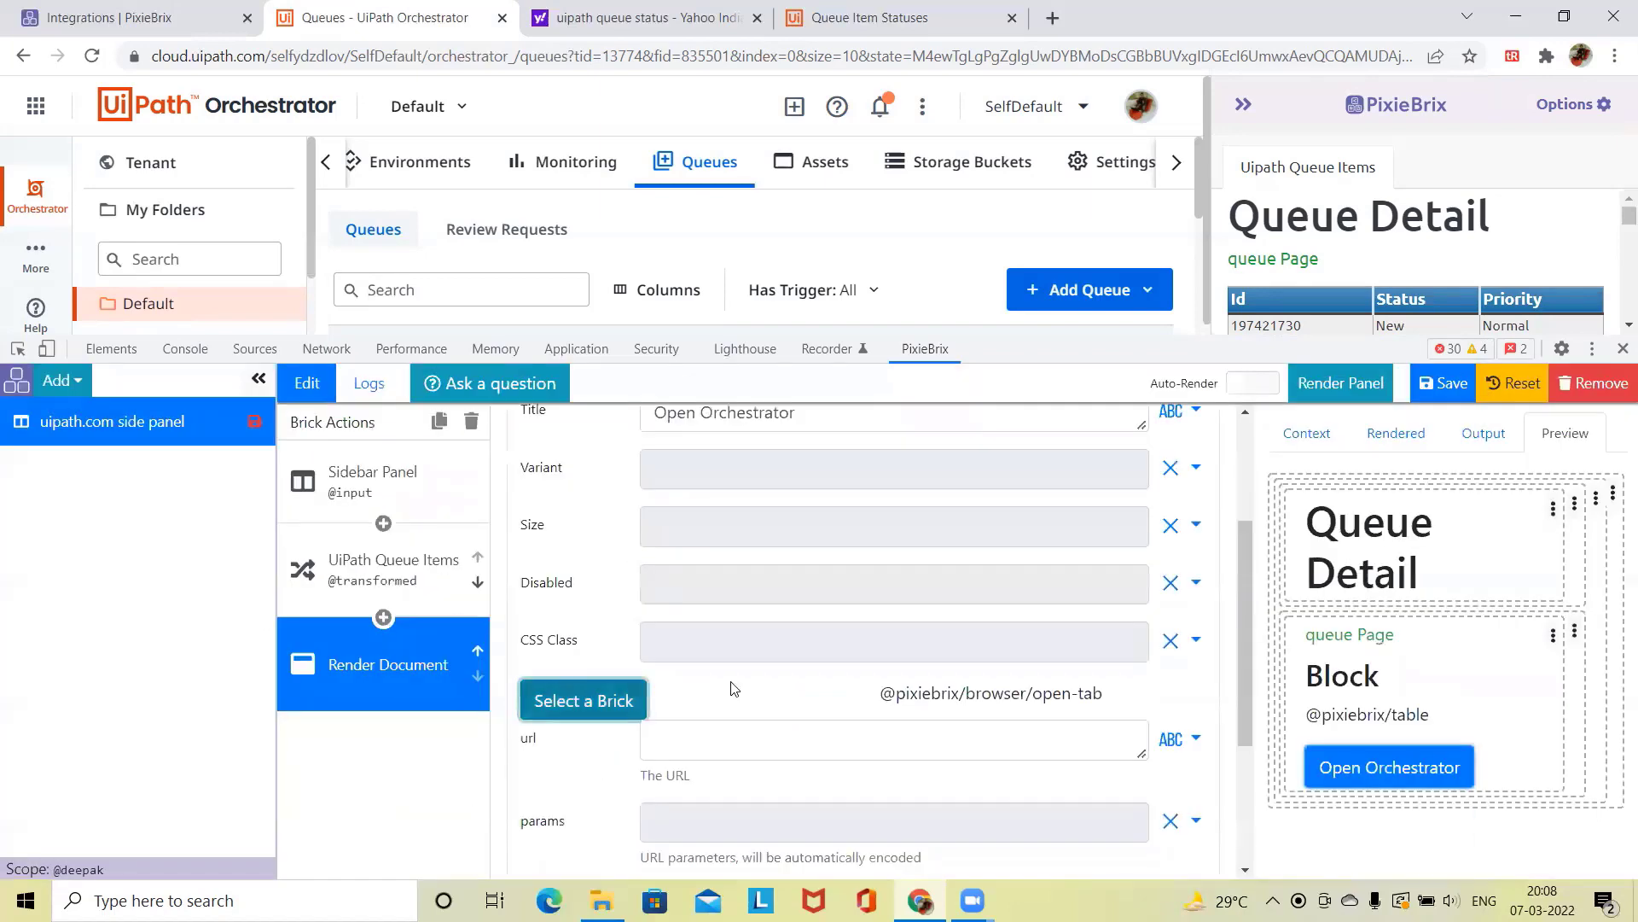
pyautogui.click(738, 747)
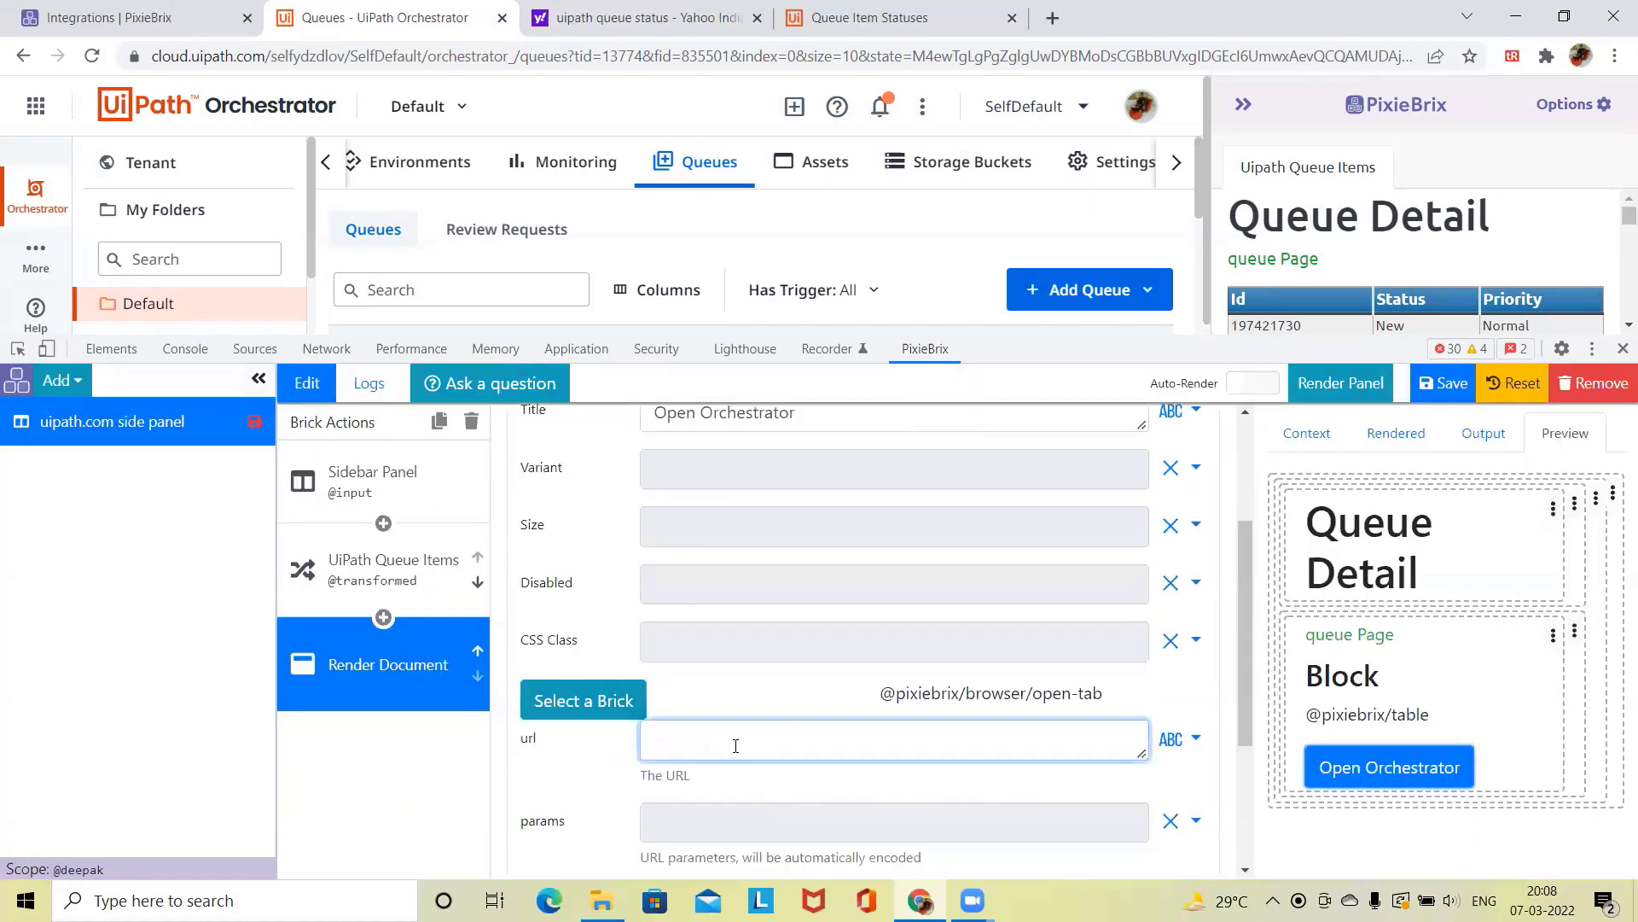
pyautogui.click(323, 56)
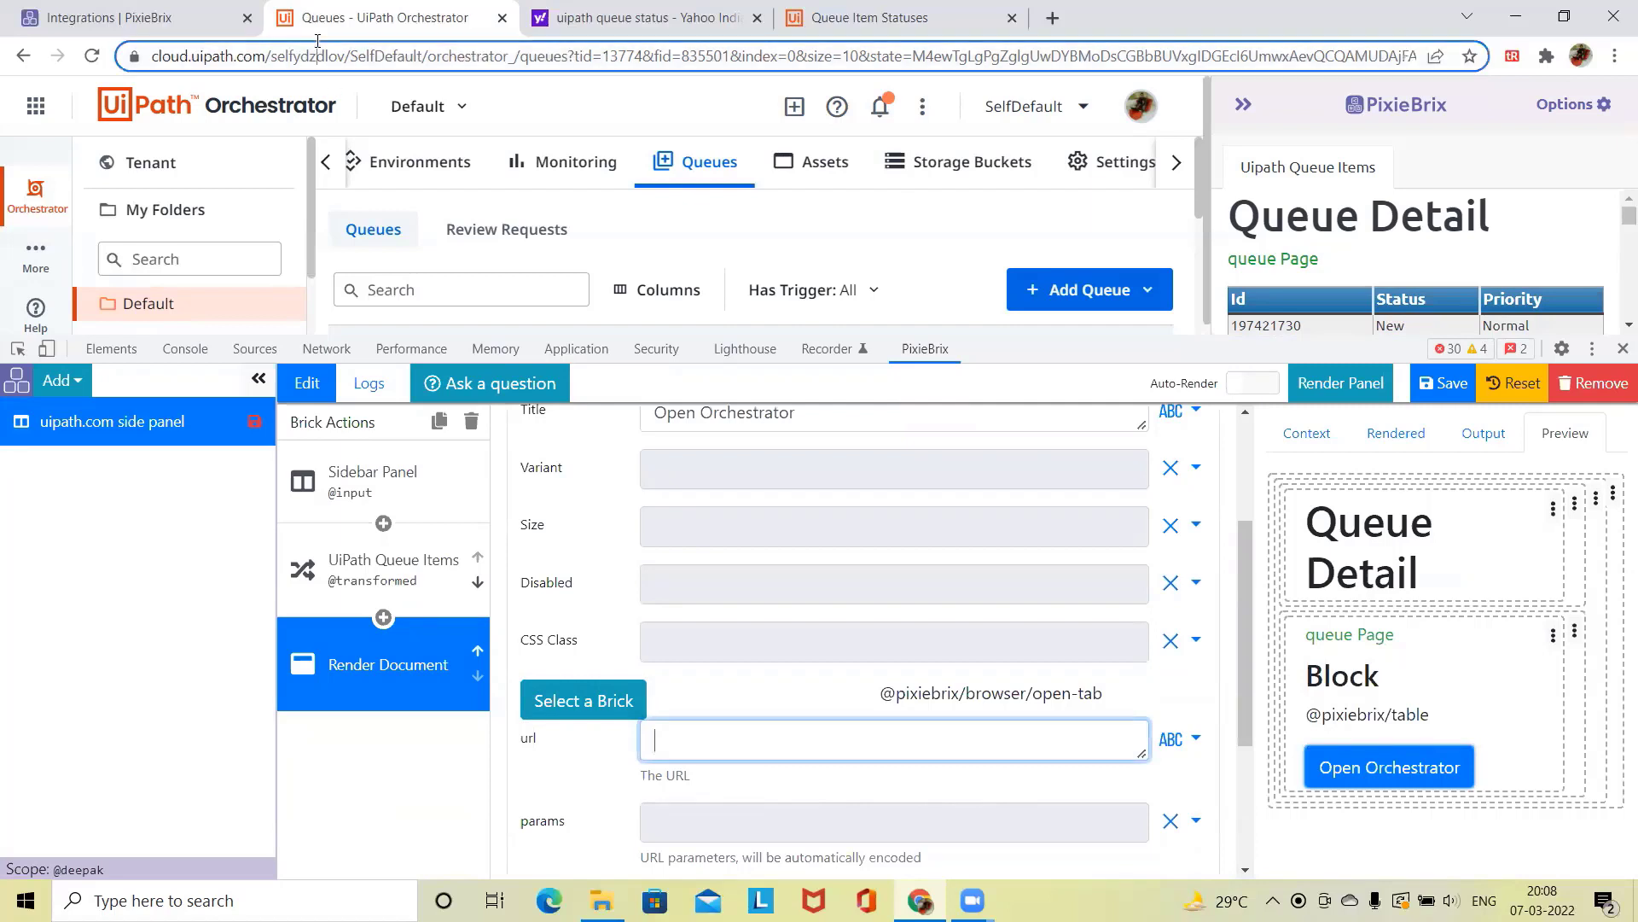
pyautogui.click(239, 57)
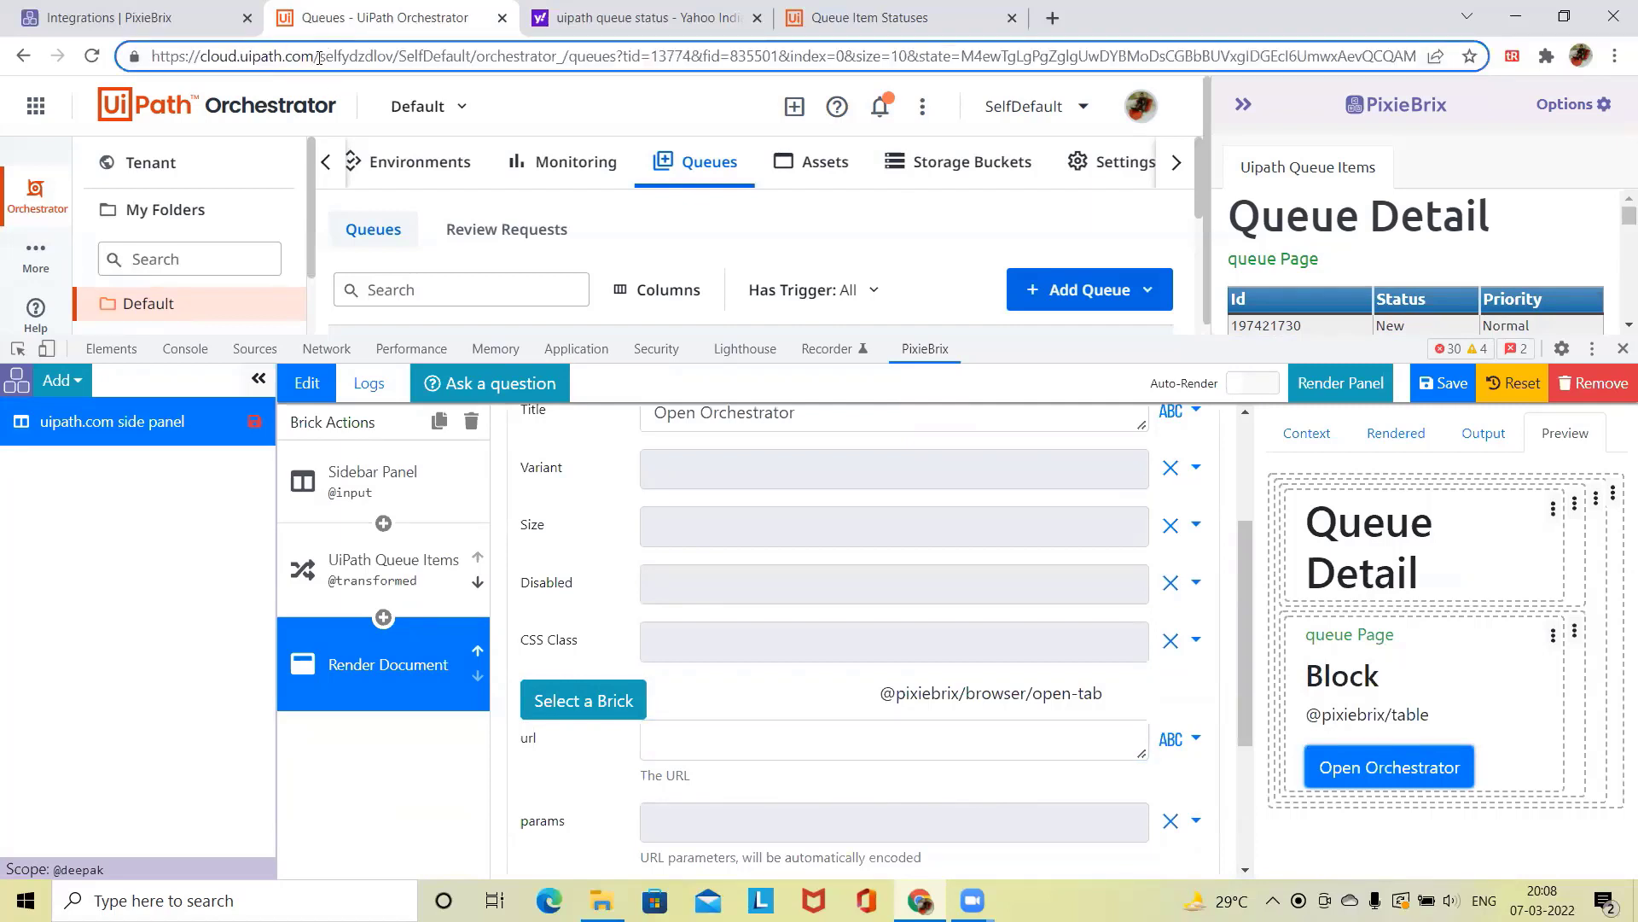
pyautogui.moveTo(323, 57); pyautogui.dragTo(128, 58)
pyautogui.hotkey('ctrl', 'c')
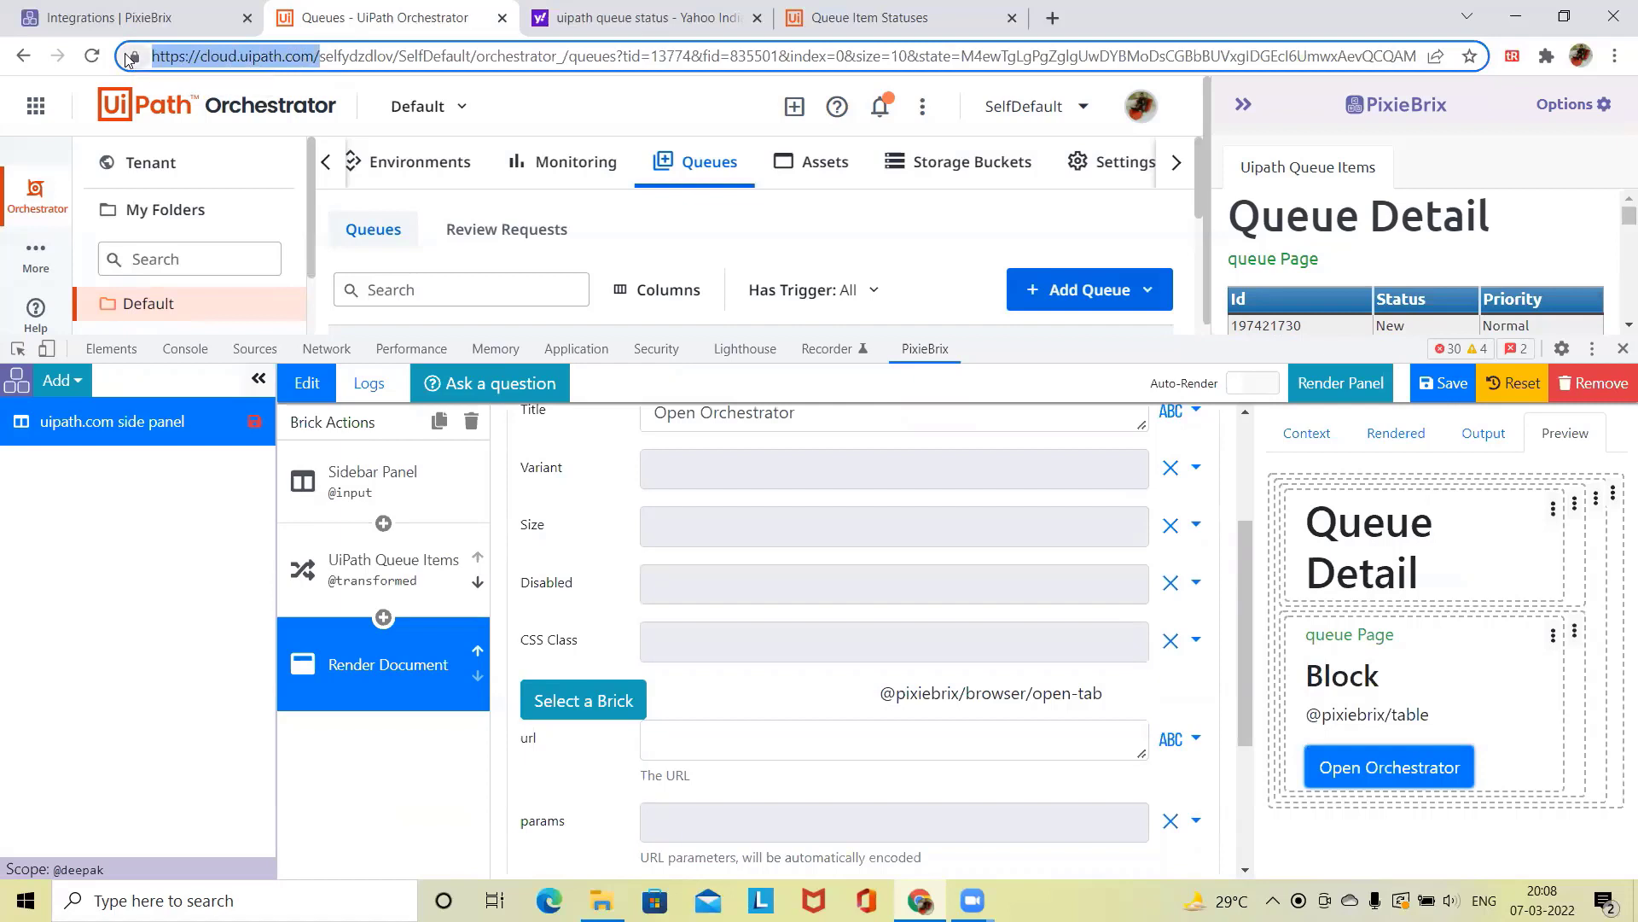
pyautogui.click(784, 739)
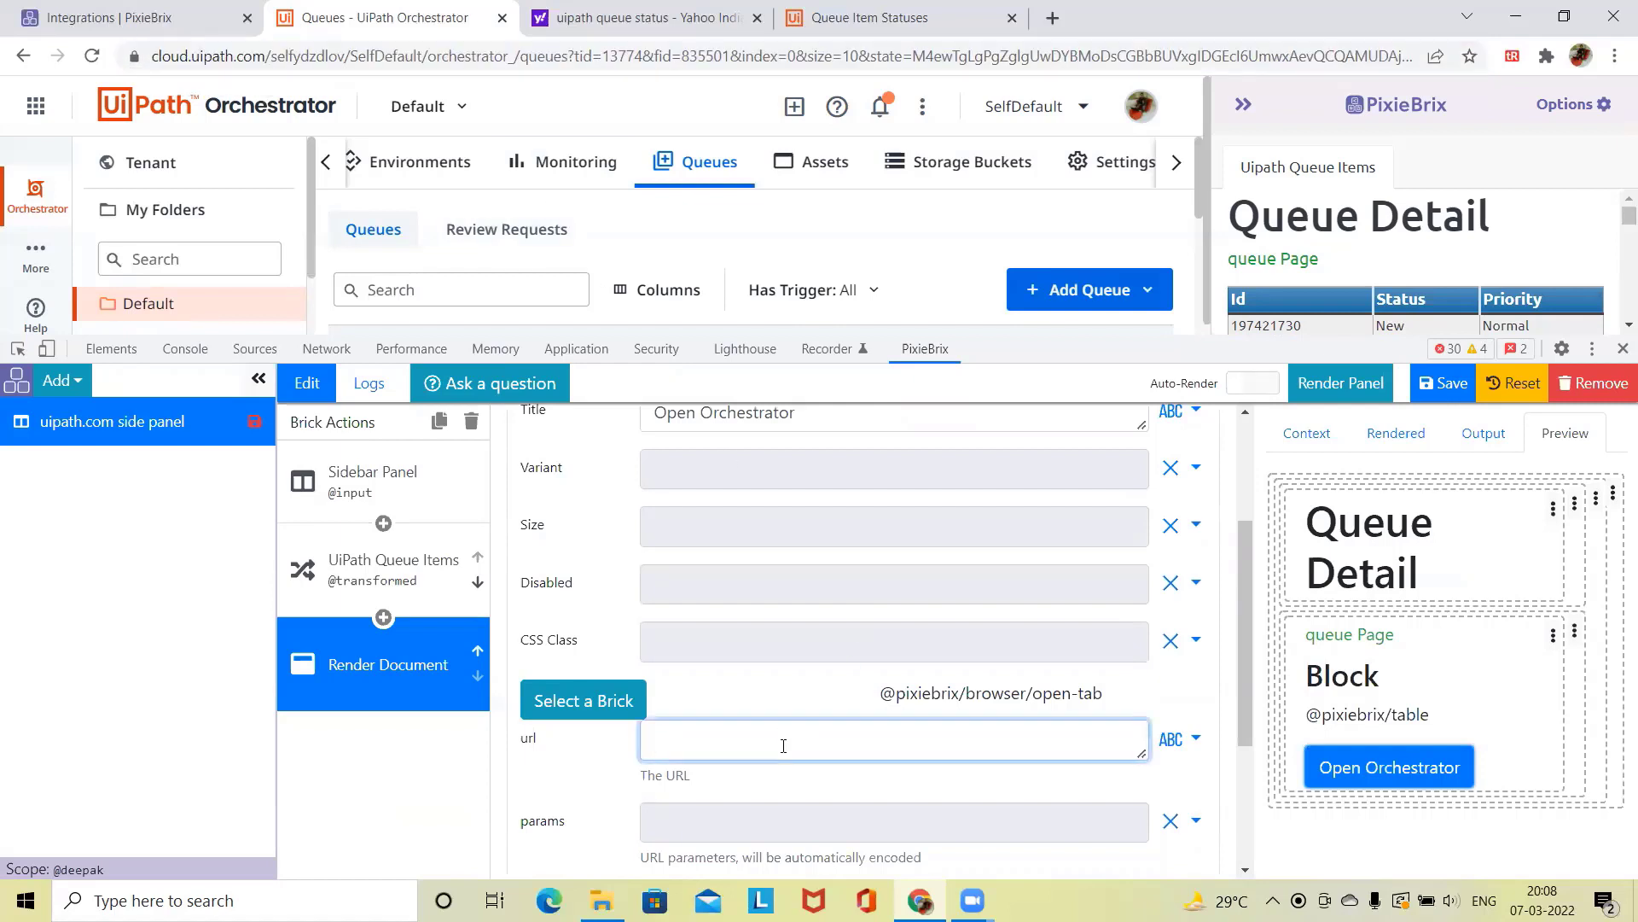
pyautogui.hotkey('ctrl', 'v')
# Step: Save the extension, enlarge the page area and test the Open Orchestrator button below the sidebar table
pyautogui.click(1455, 385)
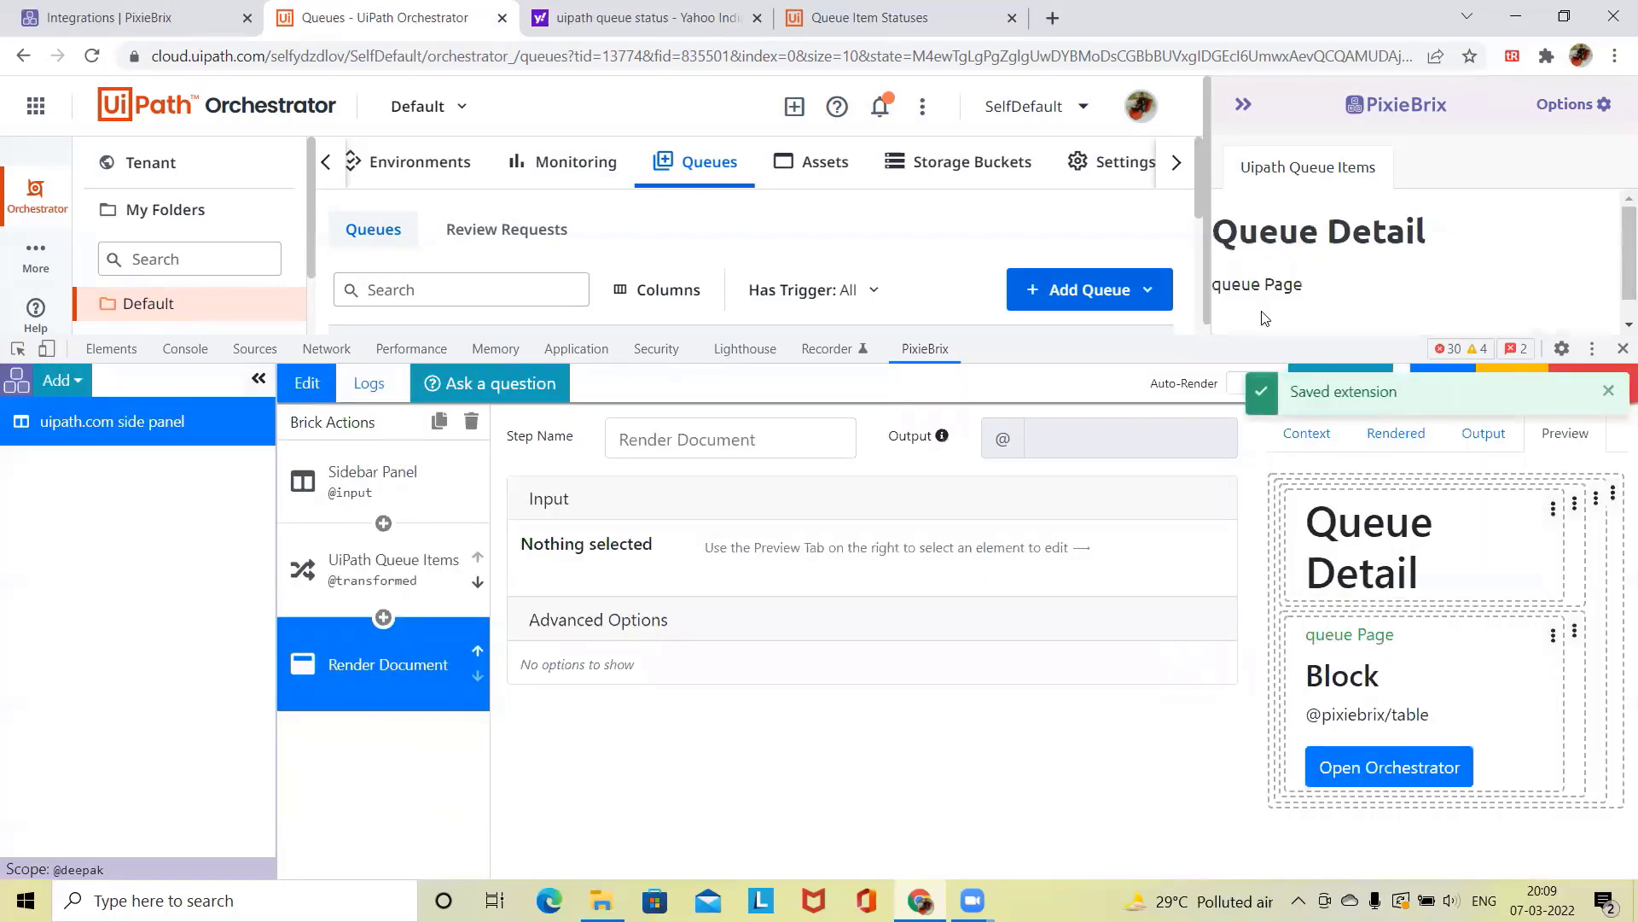
pyautogui.moveTo(1265, 337); pyautogui.dragTo(1265, 805)
pyautogui.scroll(-15, 1538, 430)
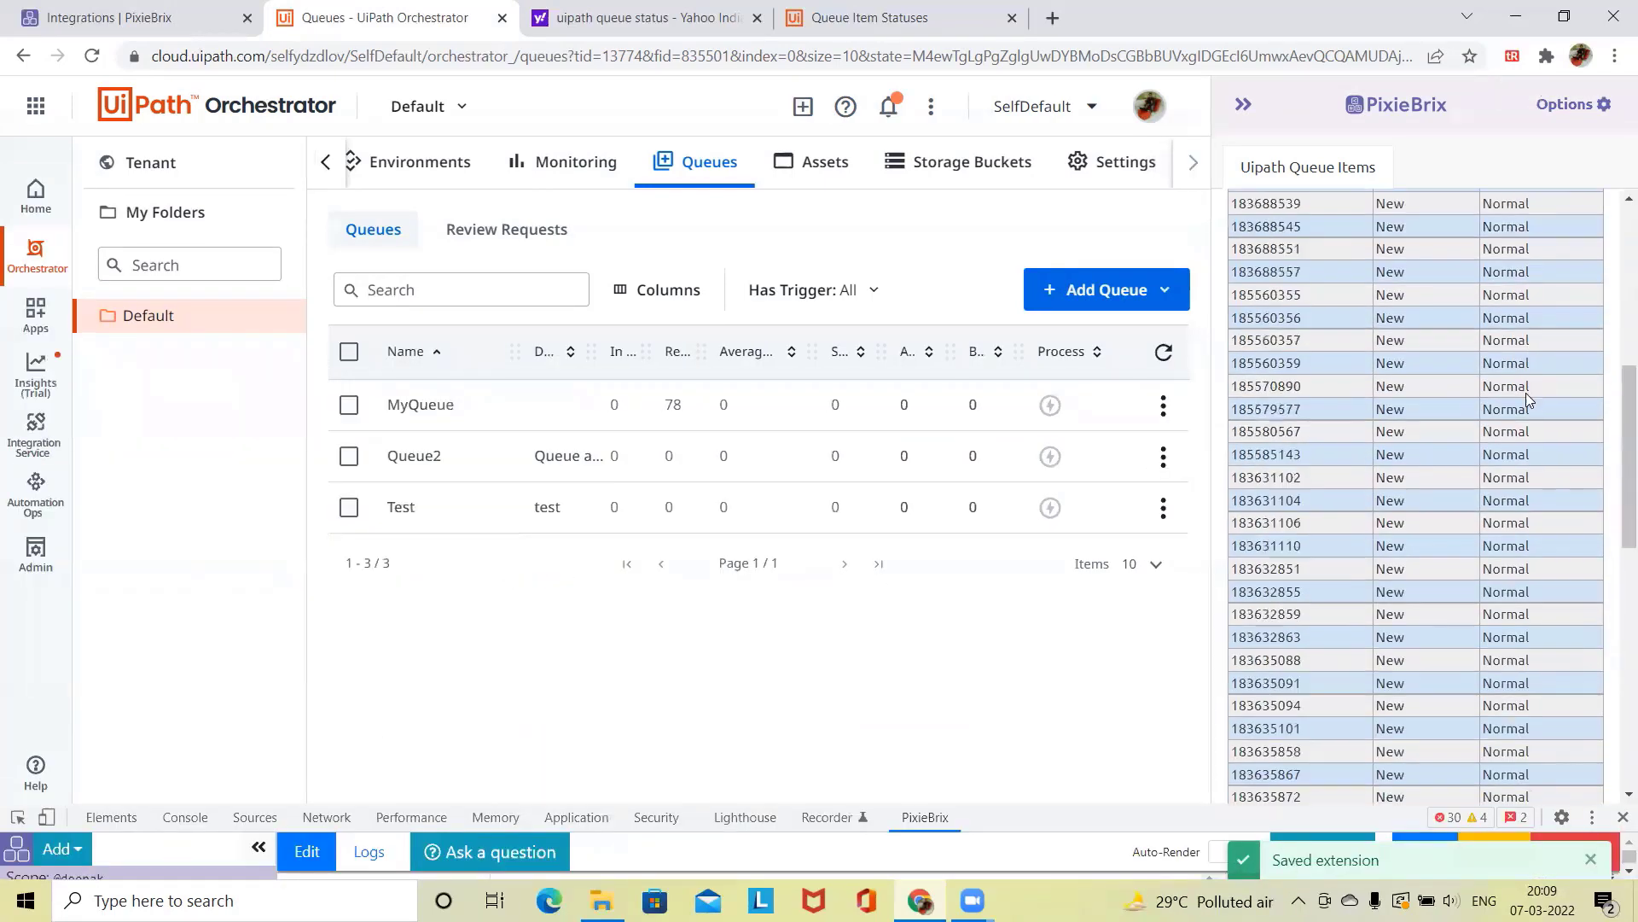
pyautogui.click(1312, 789)
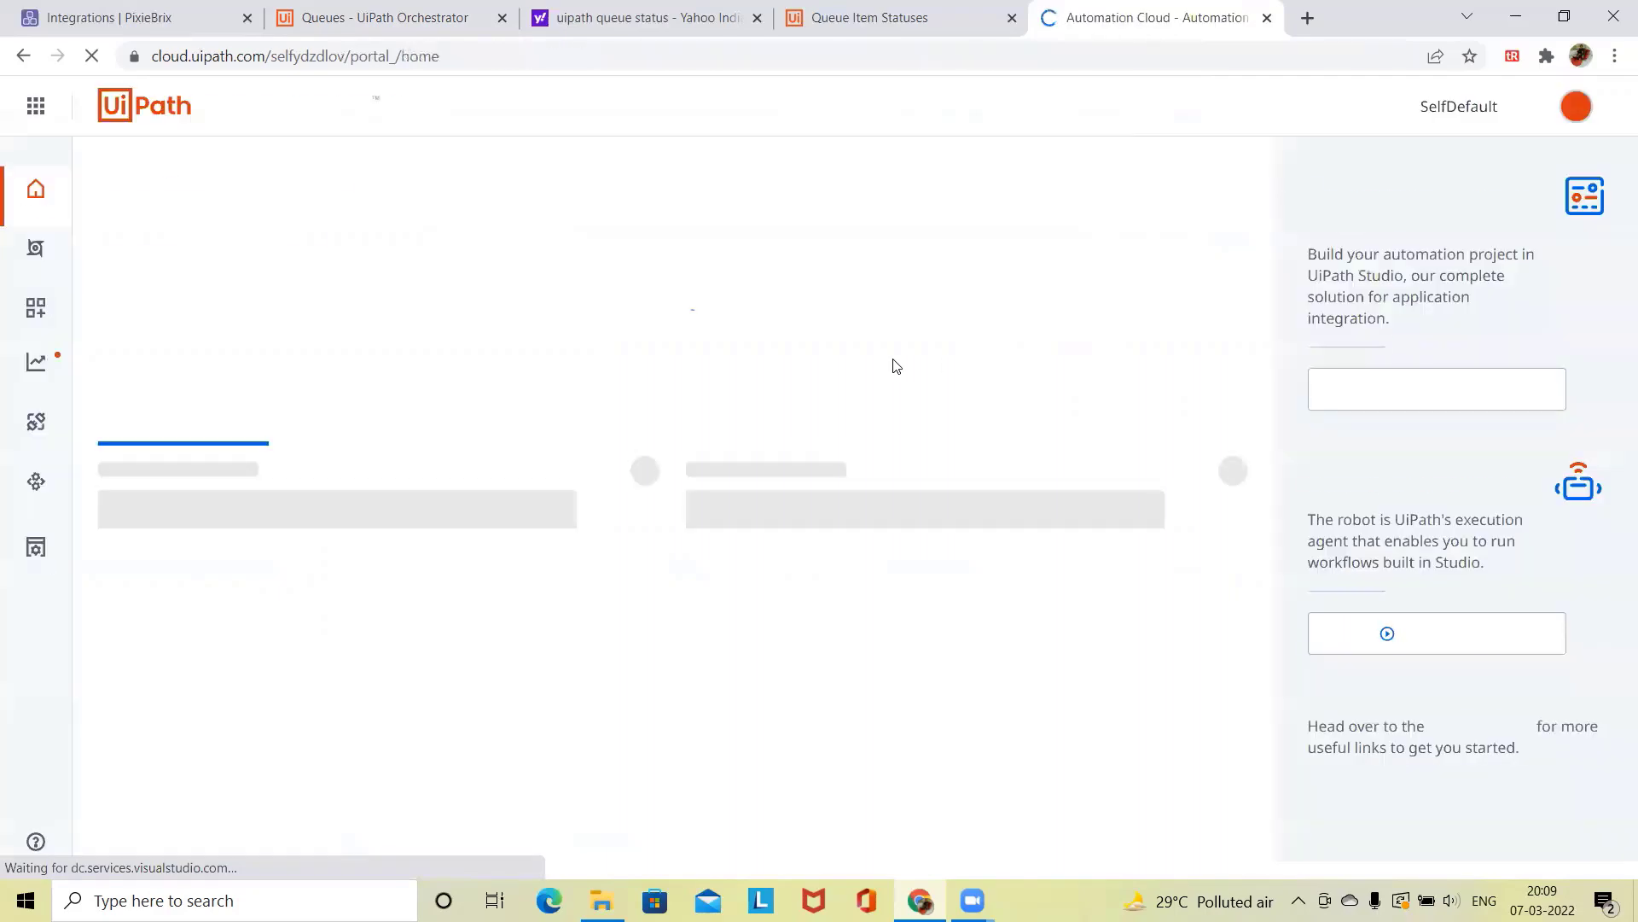
# Step: Return to the Orchestrator Queues page, enlarge the extension editor and bring the start of the sidebar's Queue Detail table into view
pyautogui.click(355, 12)
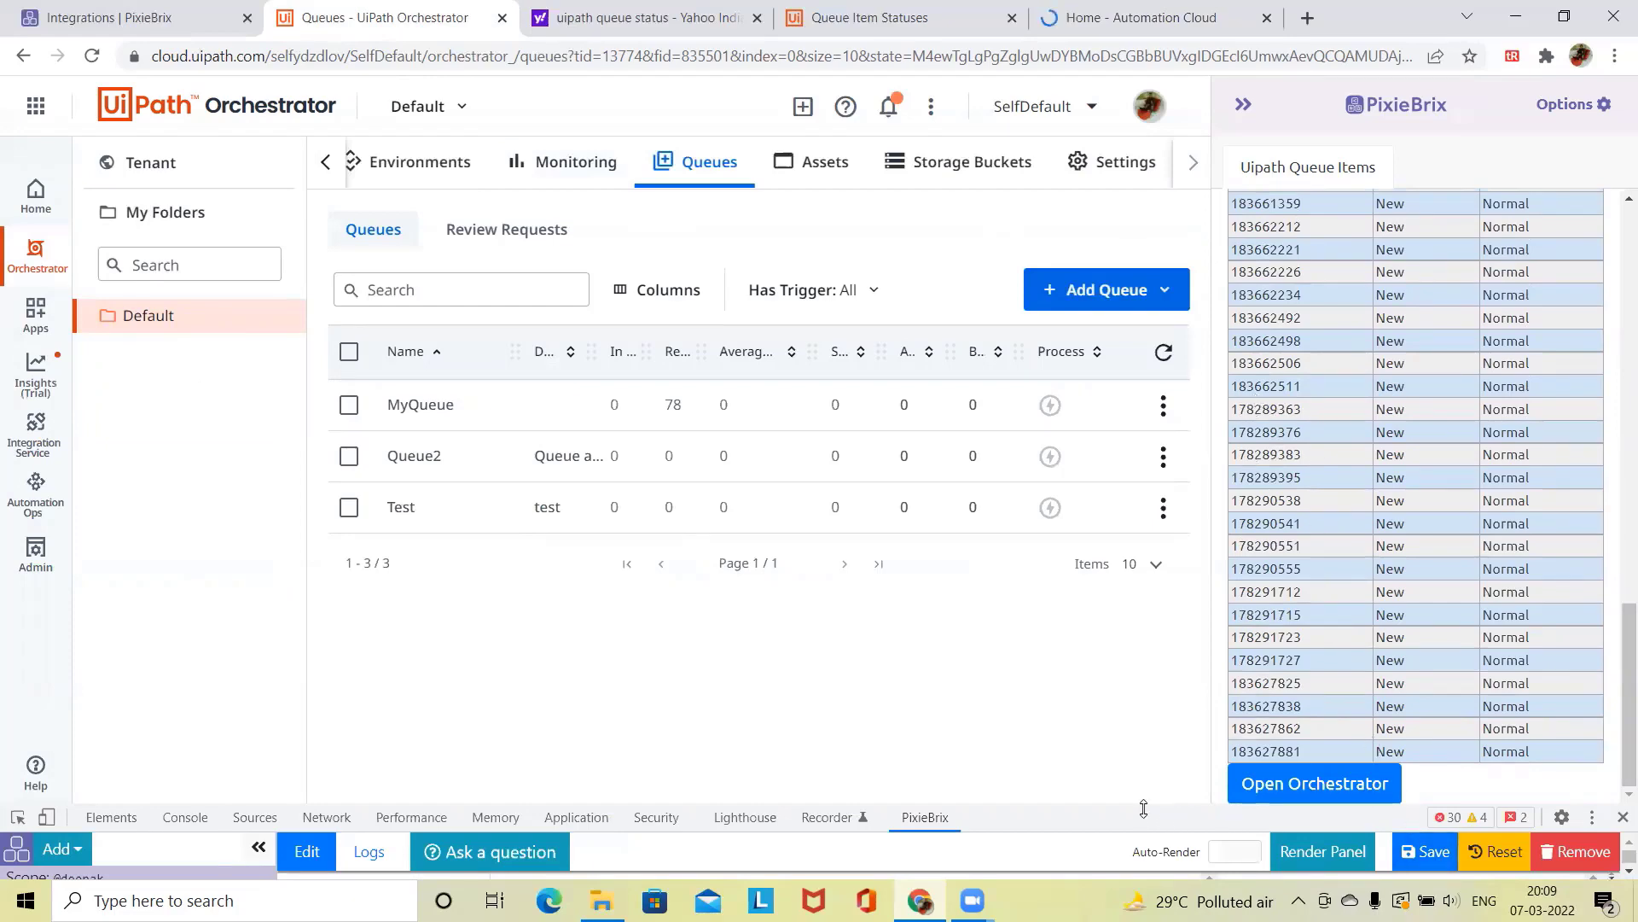
pyautogui.moveTo(1144, 808); pyautogui.dragTo(1207, 486)
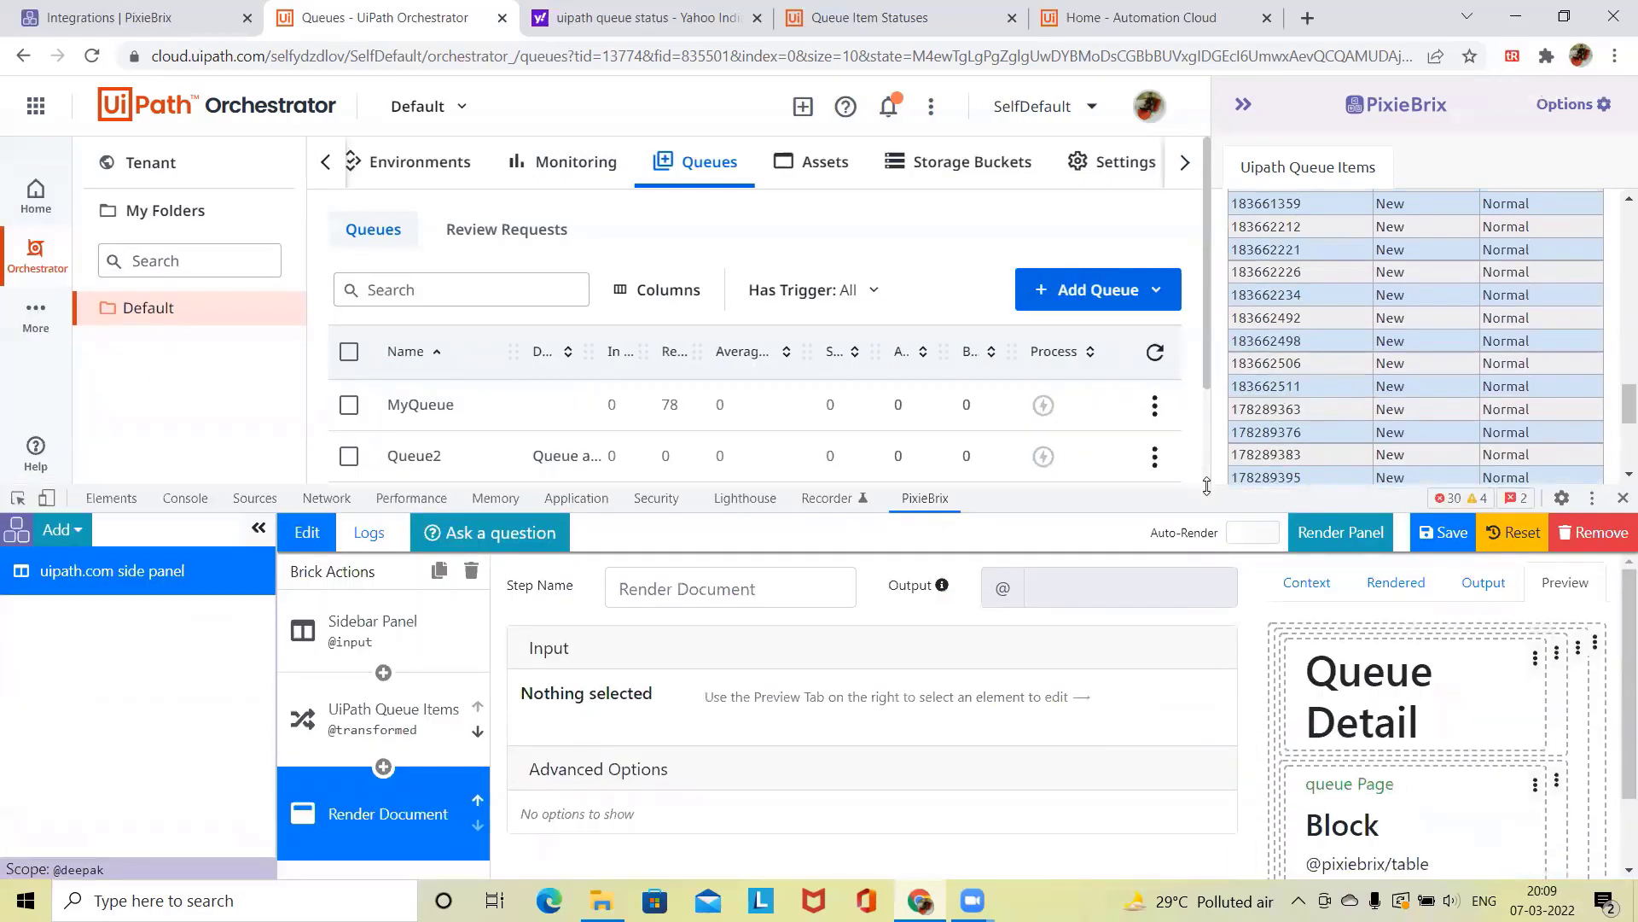
pyautogui.scroll(10, 1319, 398)
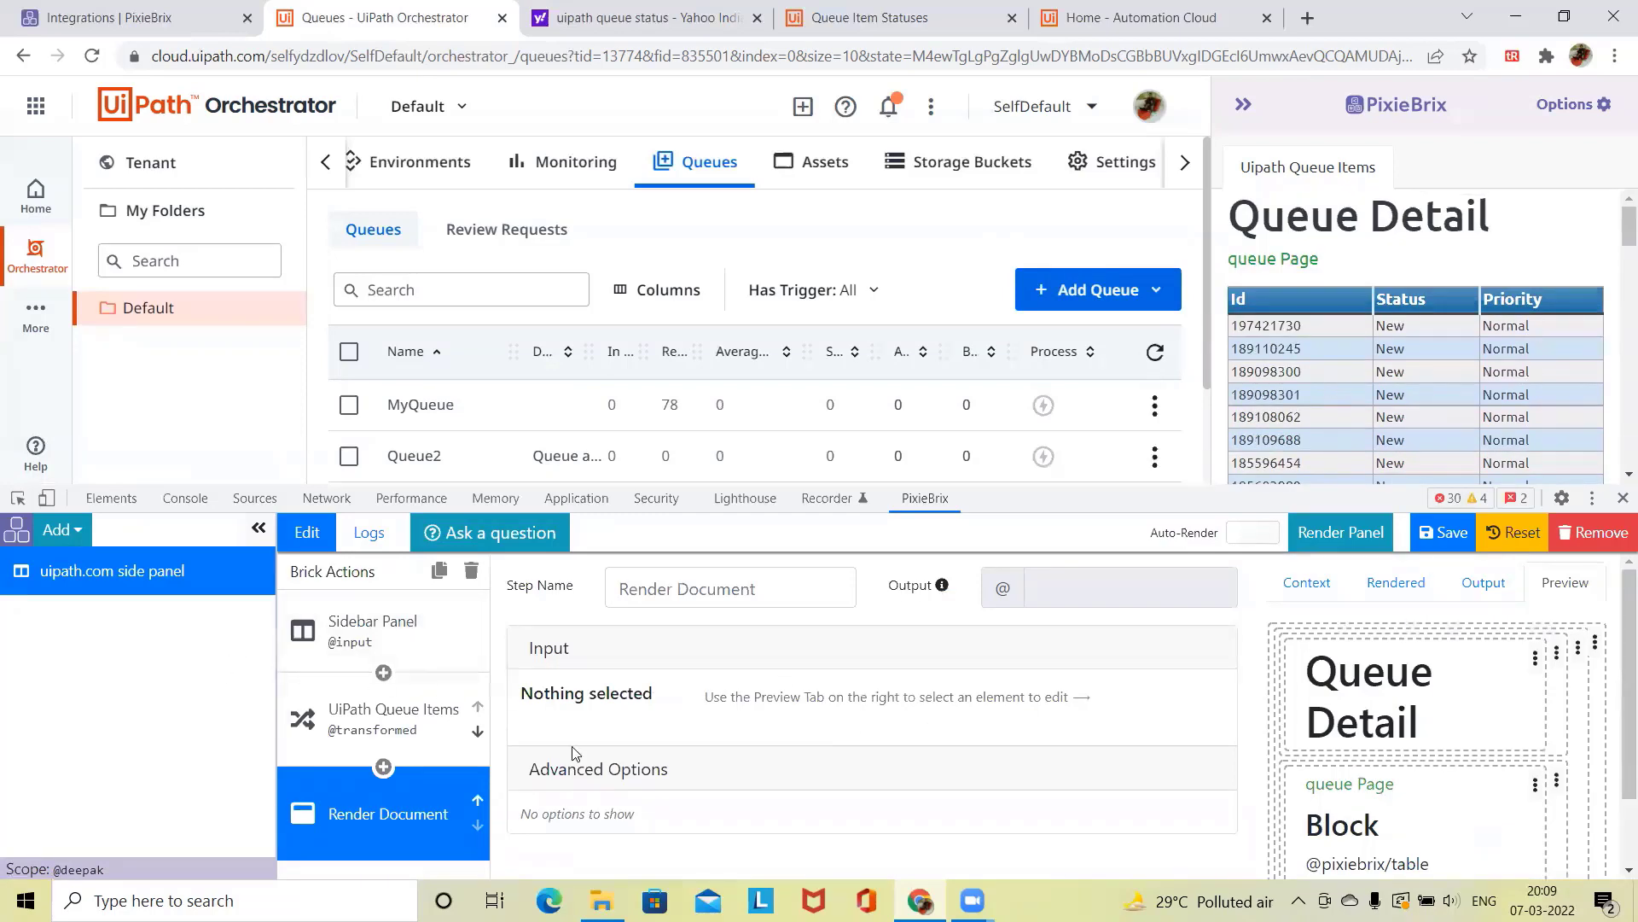
# Step: Expand item 4 in the UiPath Queue Items brick's output and examine its available fields, from Status and Priority to SpecificData and CreationTime
pyautogui.click(384, 732)
pyautogui.scroll(-3, 1493, 749)
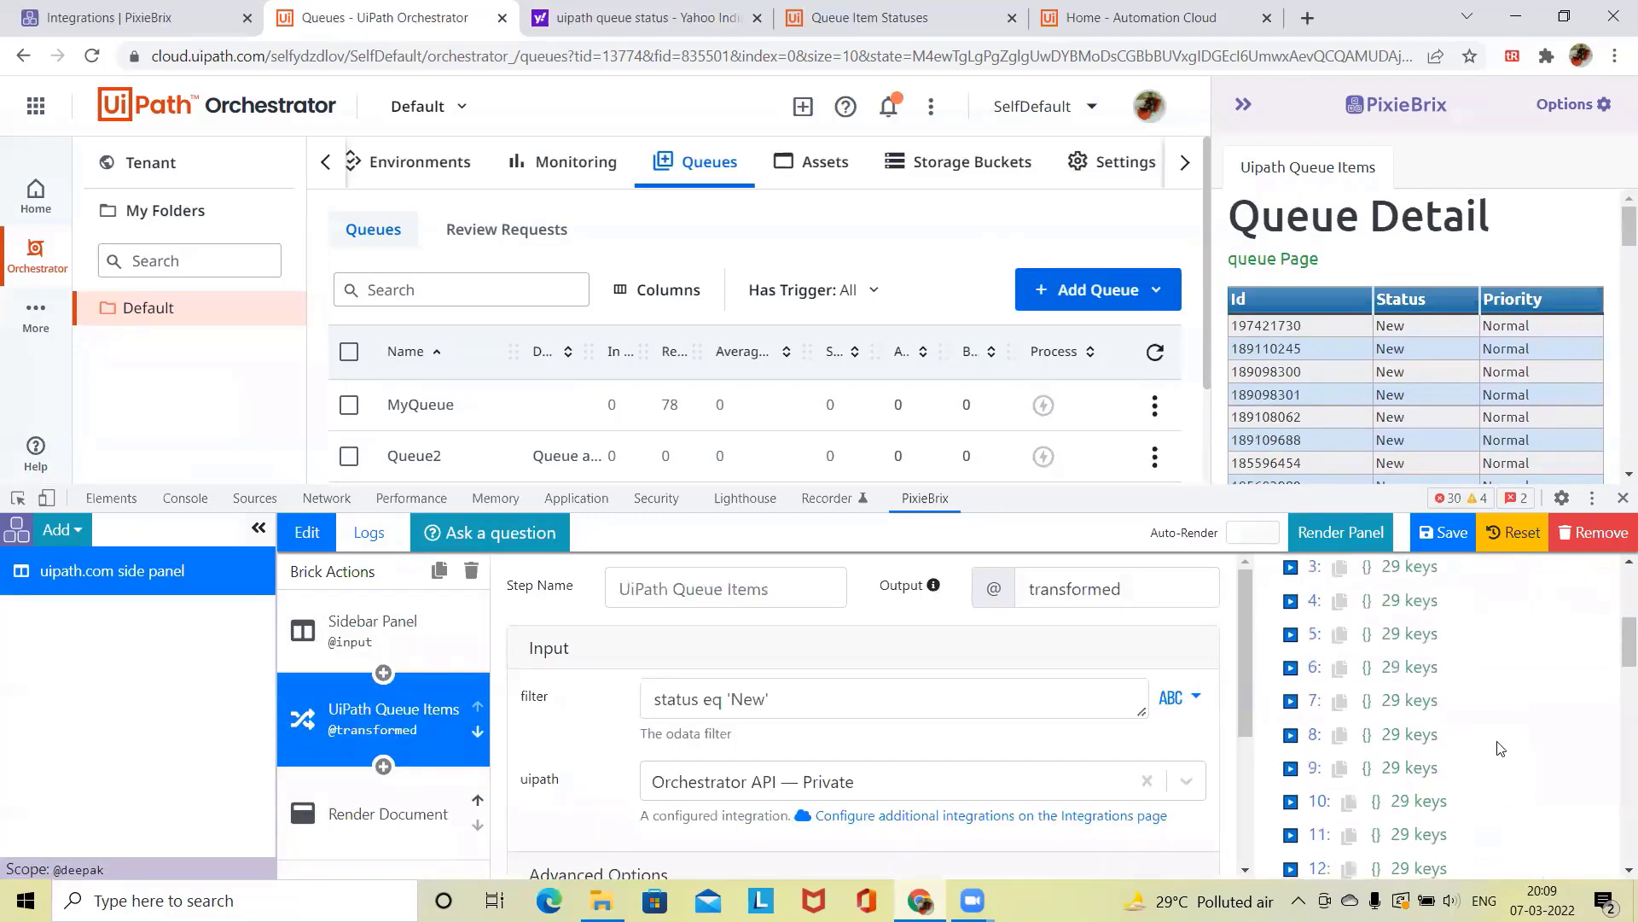
pyautogui.click(1290, 600)
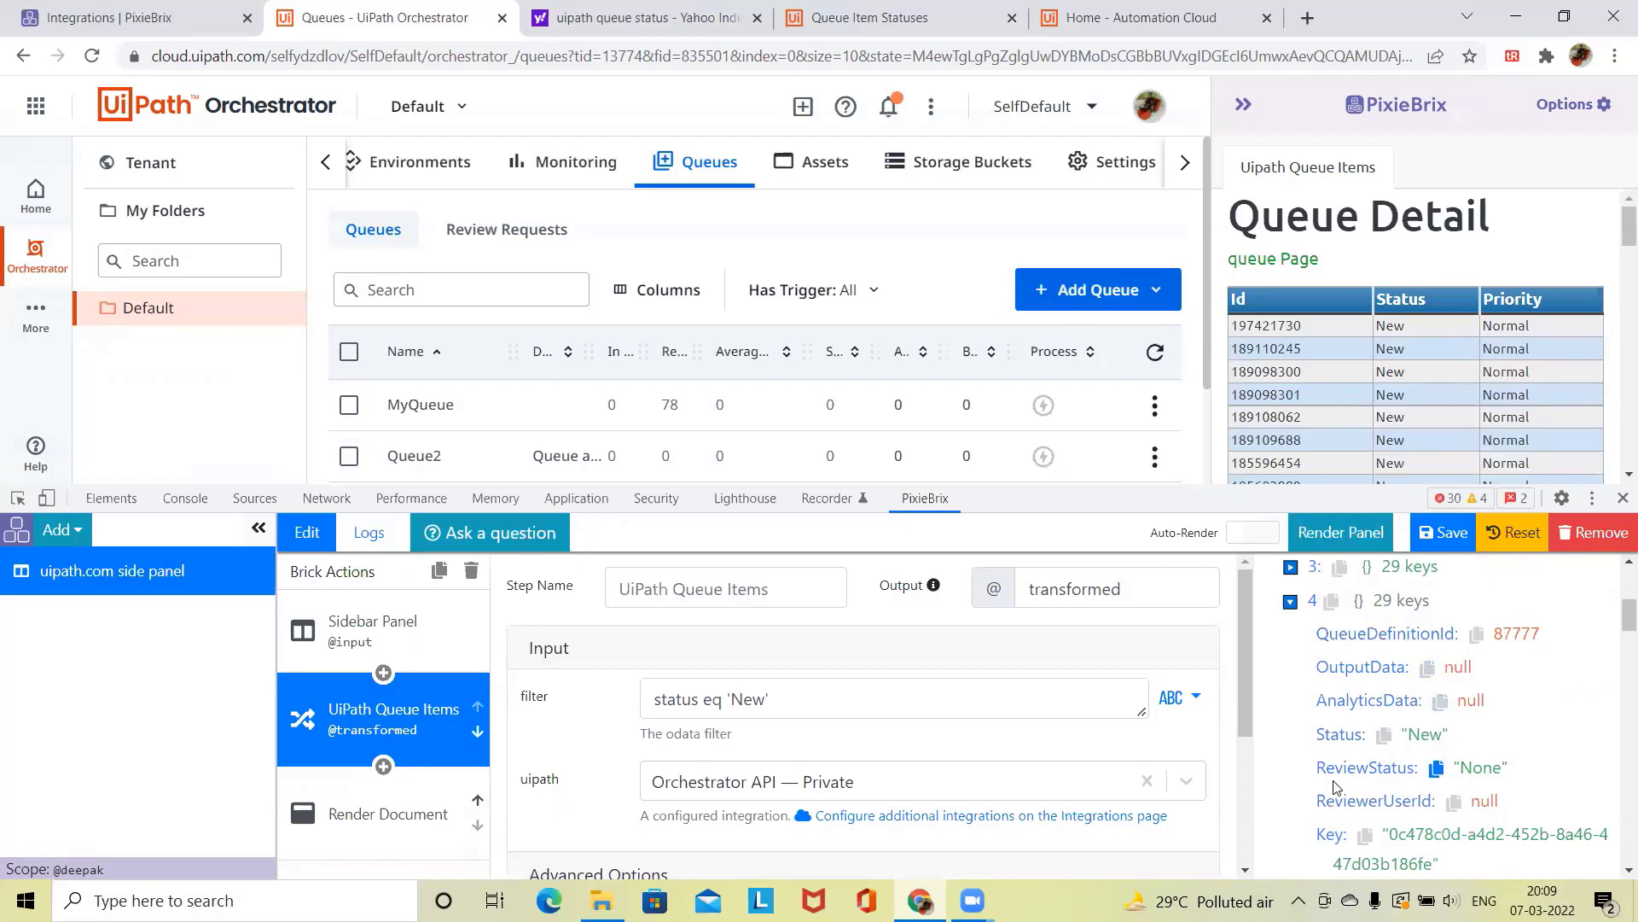
pyautogui.scroll(-2, 1380, 826)
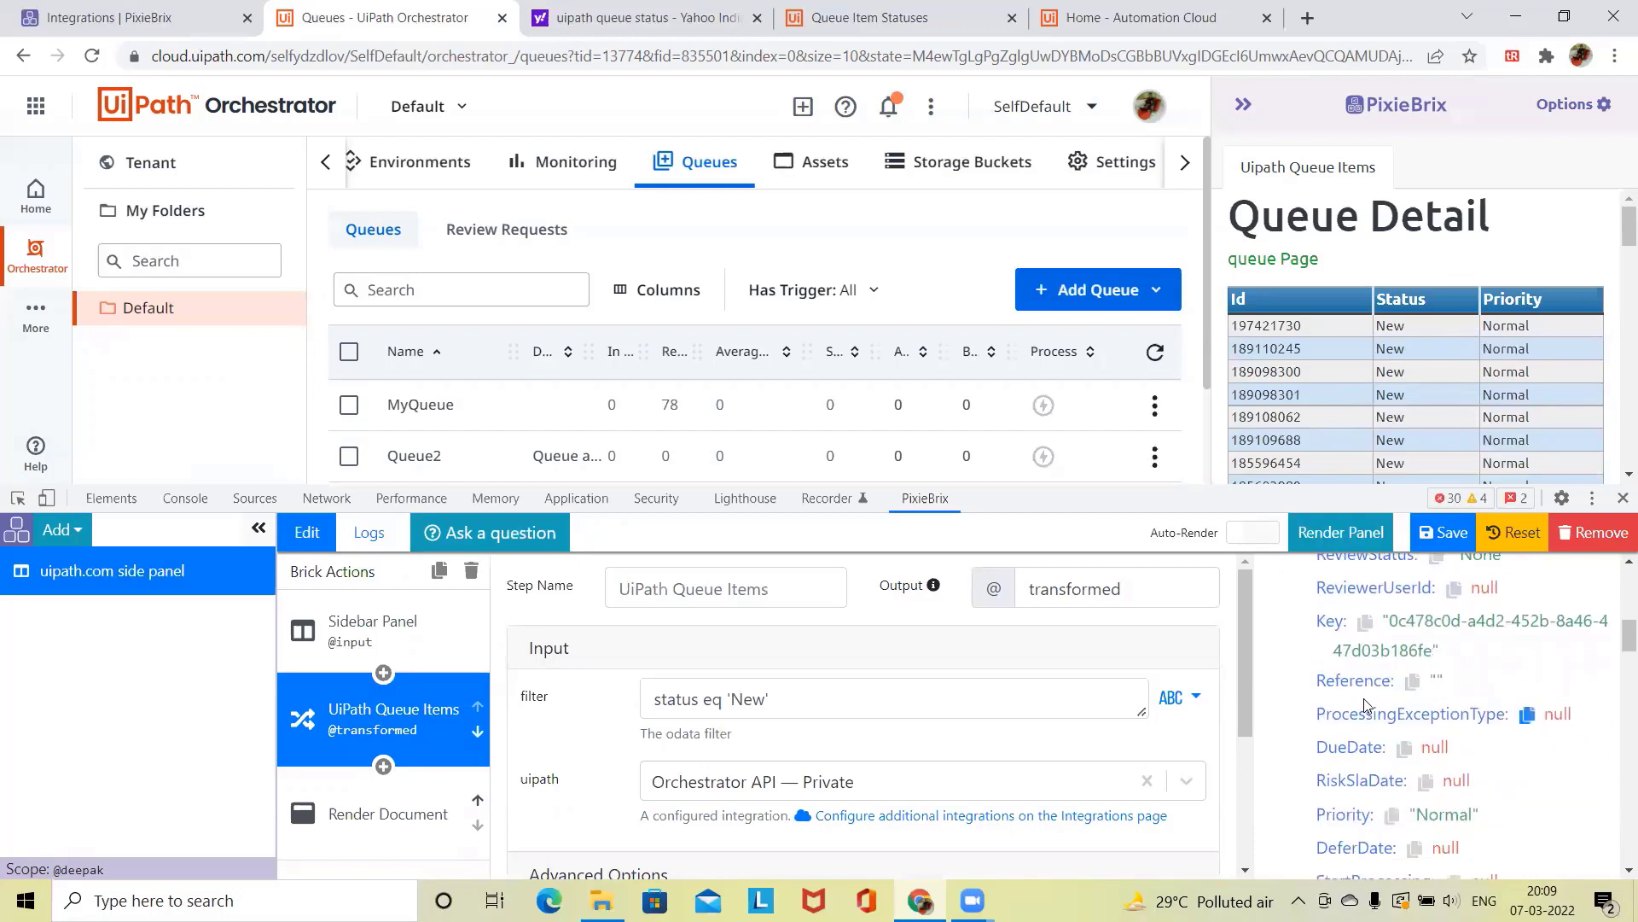
pyautogui.scroll(-4, 1356, 726)
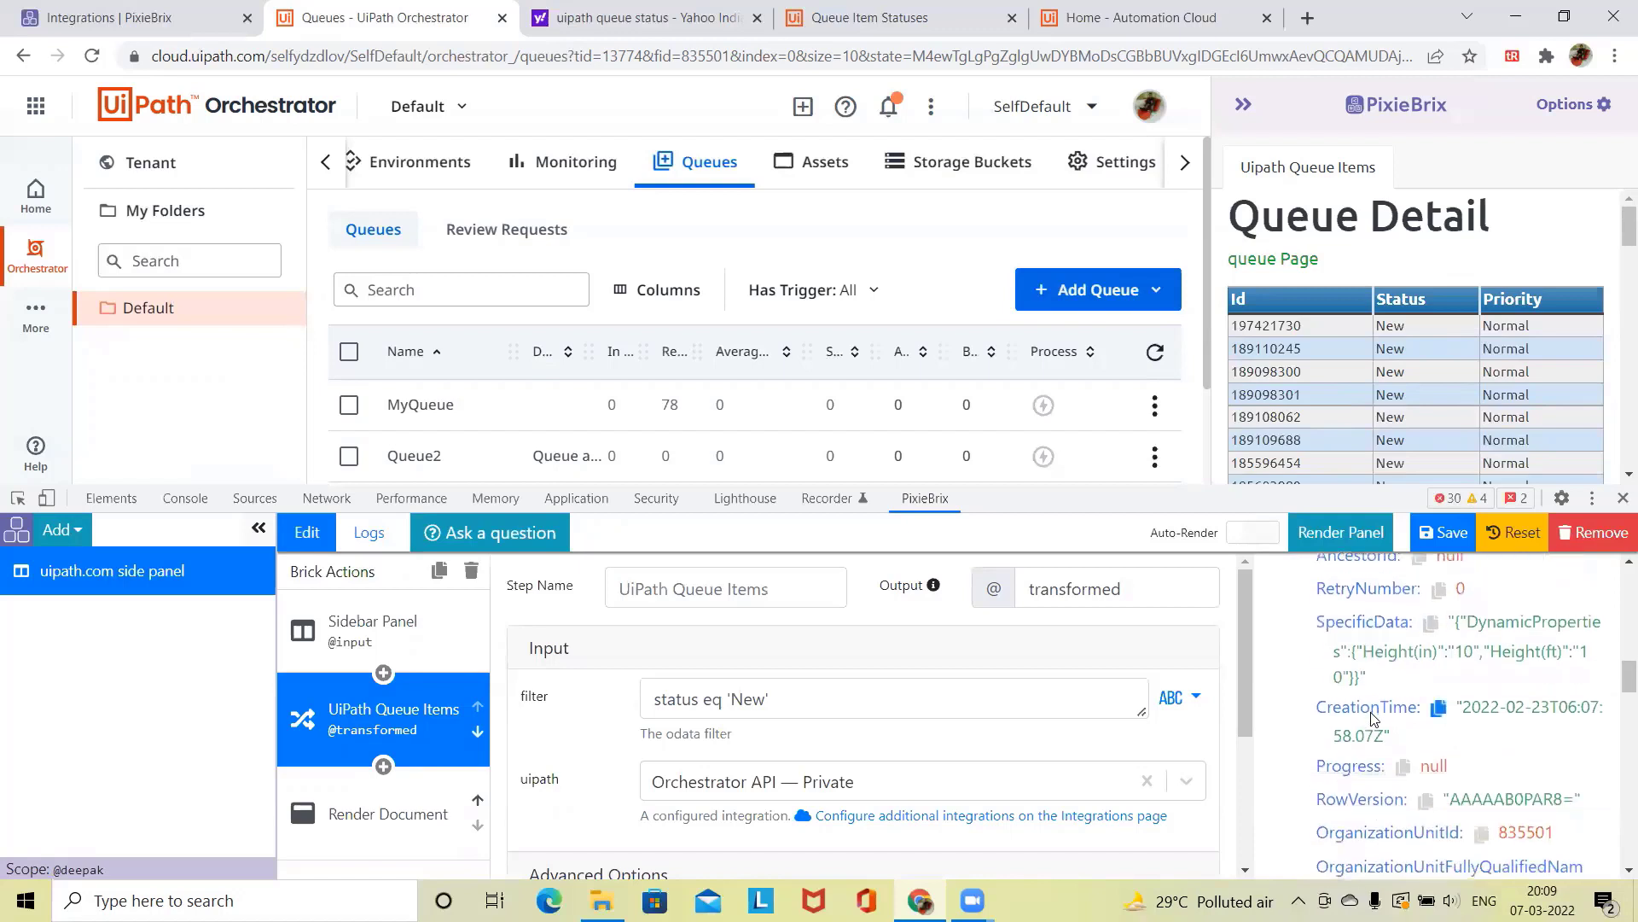